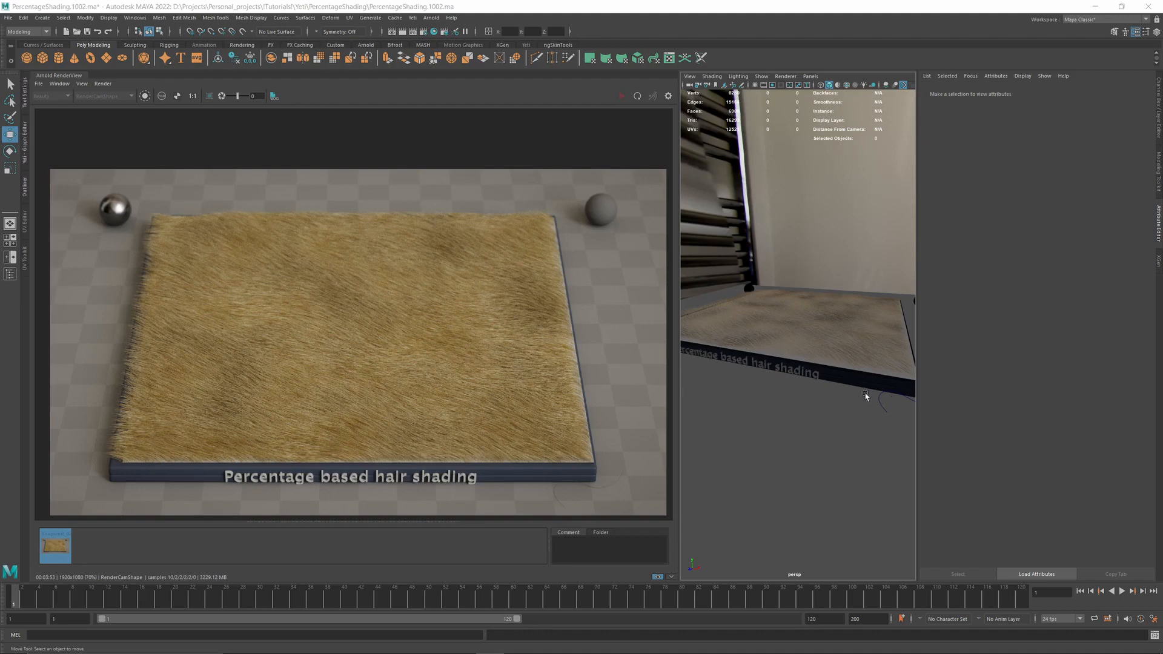
- Enlarge the perspective viewport in place of the Arnold RenderView and select the hair scale reference curve near the plinth's corner
double_click(48, 76)
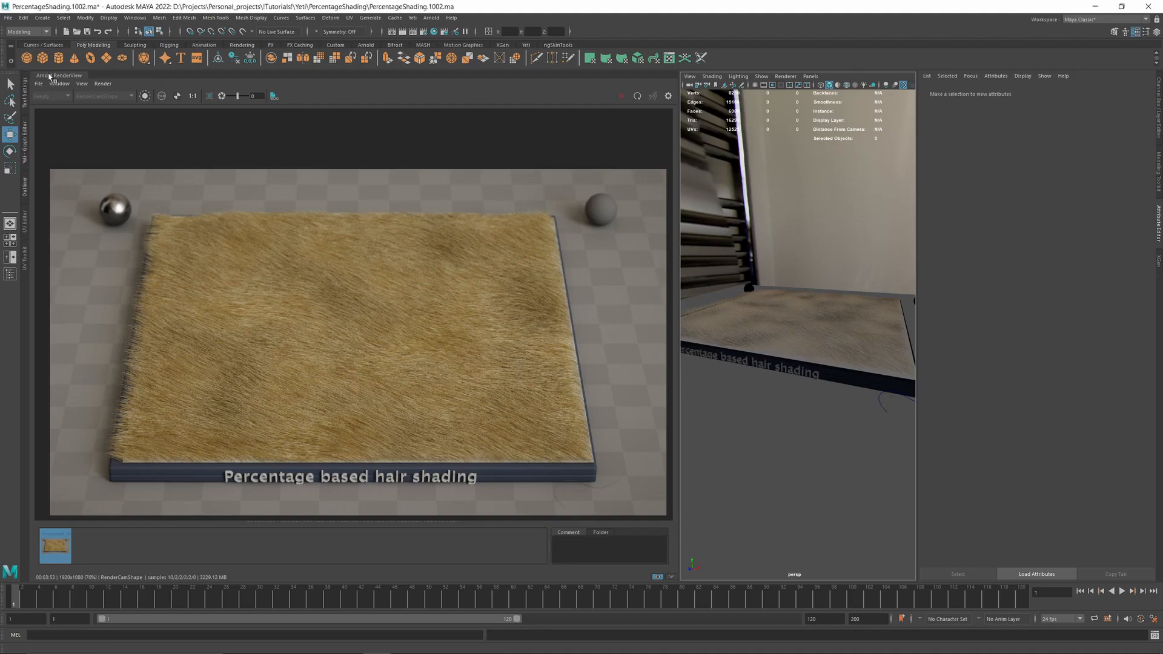
right_click_drag(688, 341, 485, 297, "alt")
mouse_move(589, 329)
left_mouse_down("alt")
mouse_move(462, 357)
mouse_move(598, 337)
mouse_move(604, 326)
mouse_move(586, 327)
left_mouse_up("alt")
left_click_drag(547, 387, 538, 378, "alt")
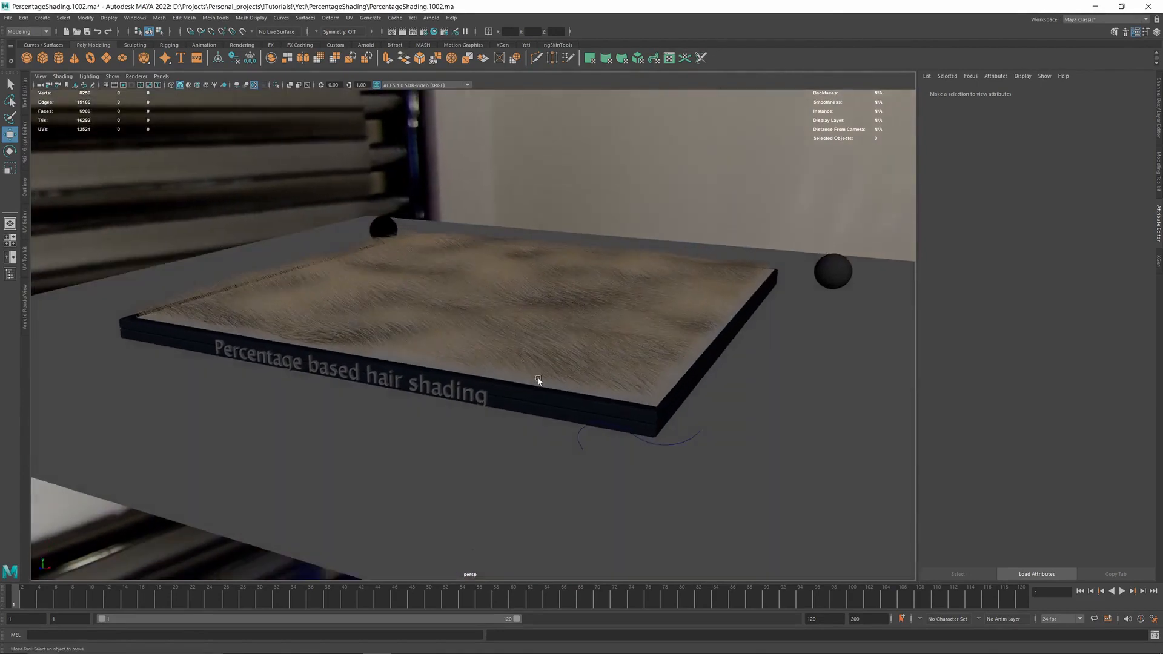
left_click_drag(460, 428, 526, 395, "alt")
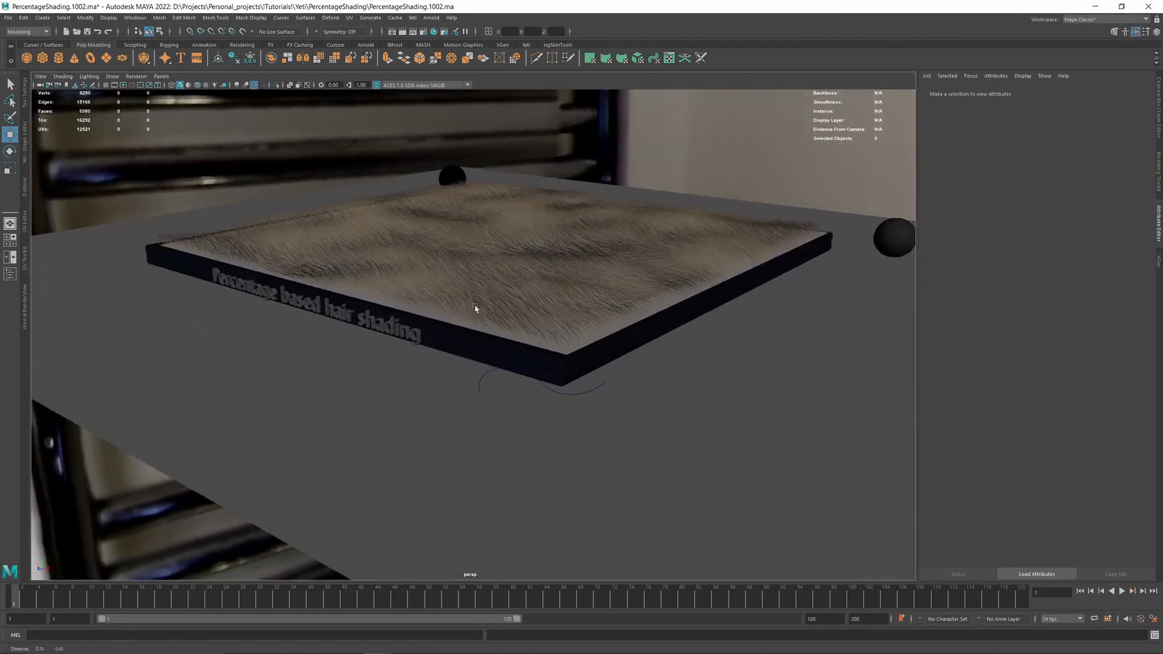
left_click(515, 369)
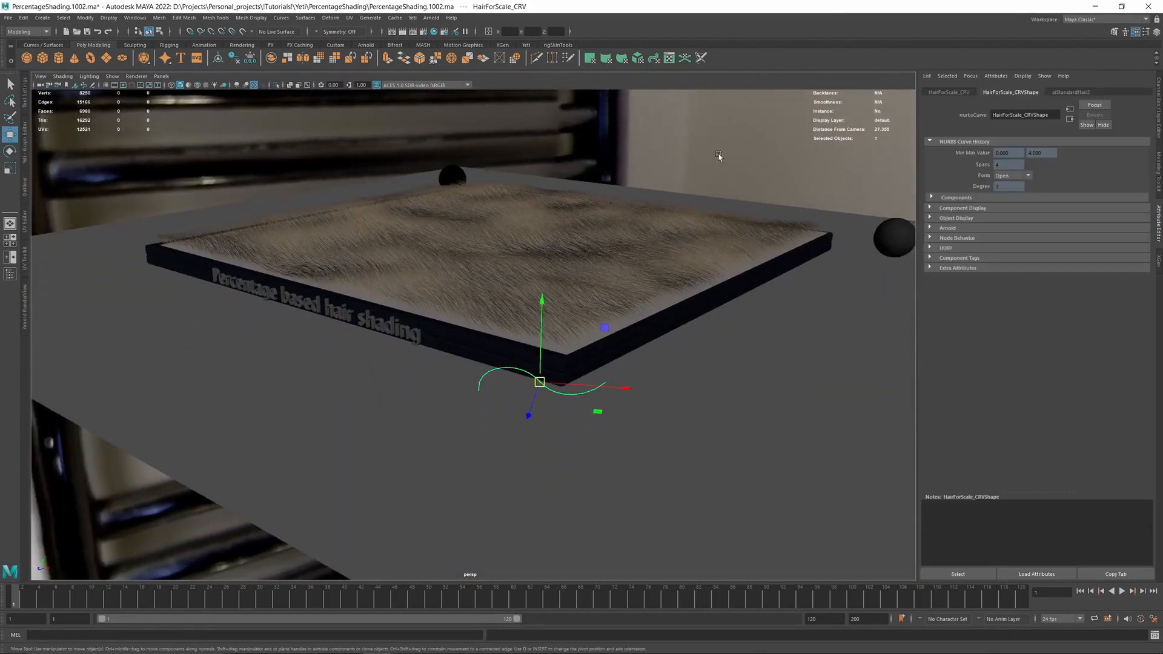
- Select the furPercentageShading Yeti node on the plinth and show its graph in the Yeti Graph Editor
left_click(717, 155)
middle_click_drag(486, 194, 469, 211, "alt")
scroll(475, 220, "up", 5)
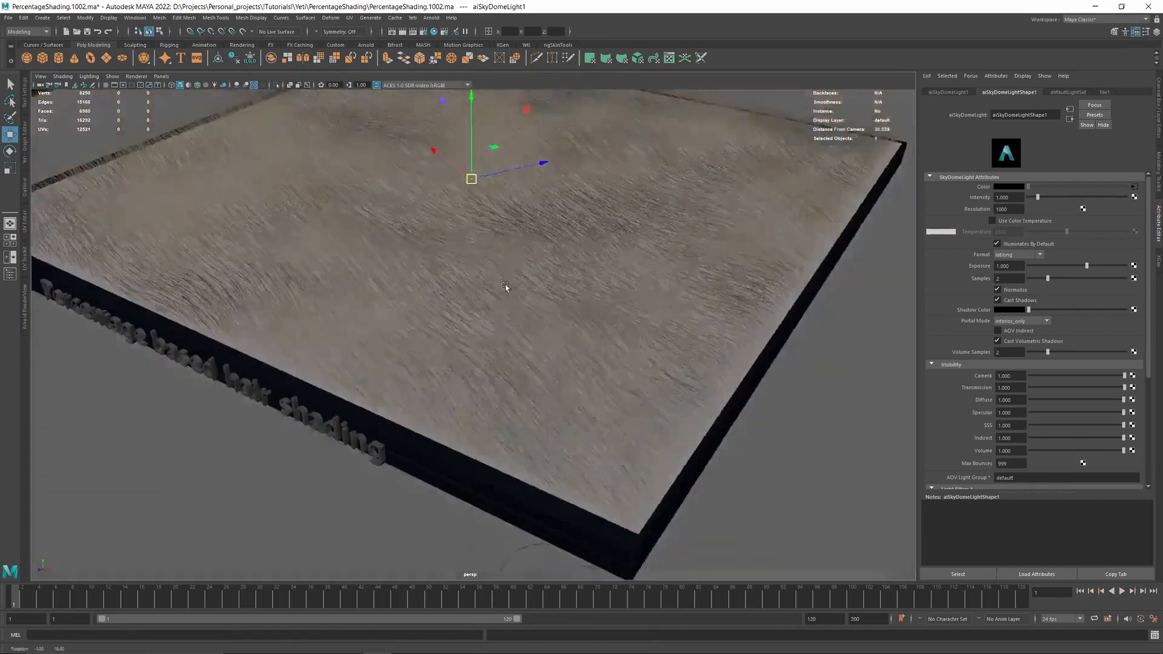
left_click(387, 292)
scroll(387, 292, "down", 5)
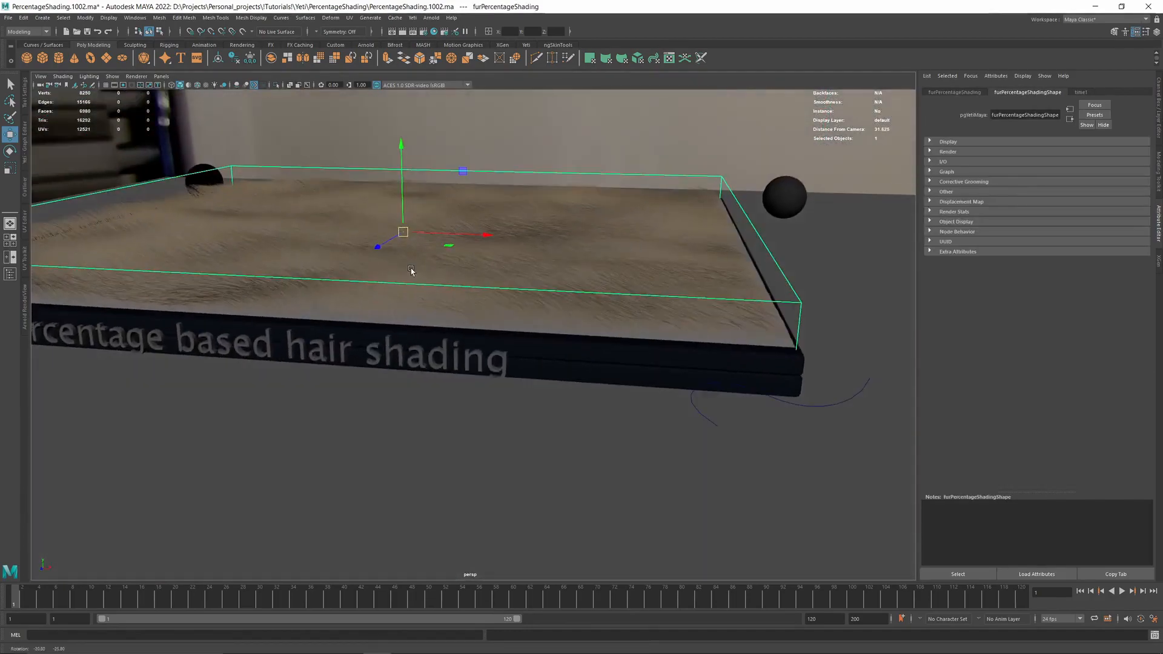
left_click(25, 155)
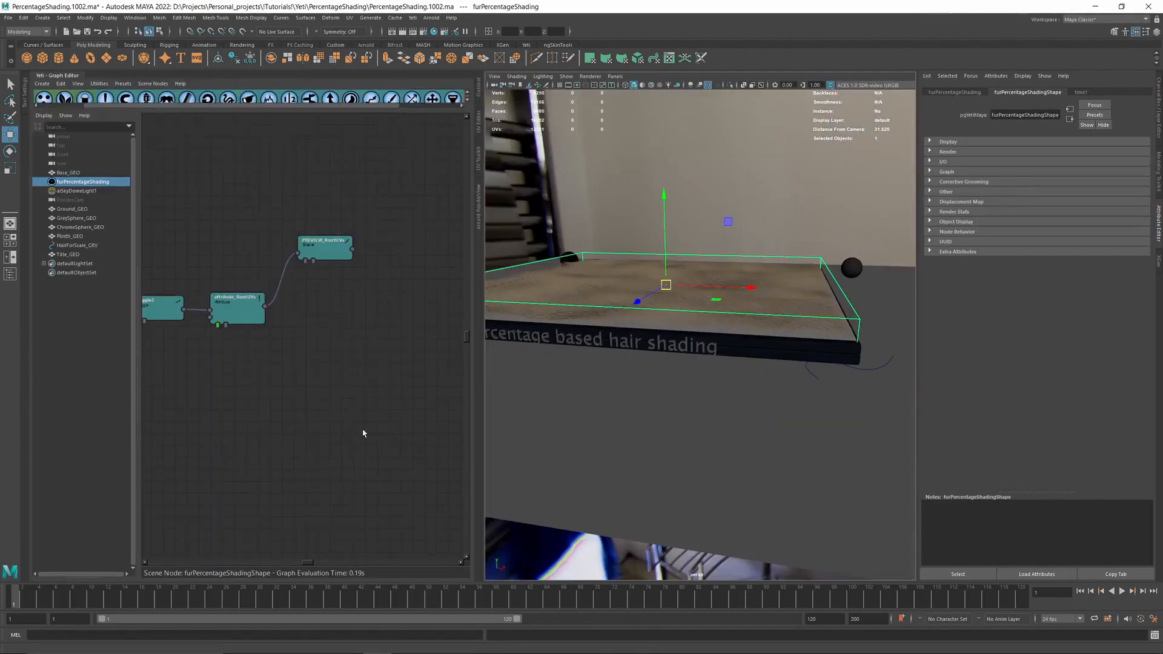
- Widen the Yeti Graph Editor and look over the whole fur network from the geometry import to the last node
scroll(272, 198, "down", 3)
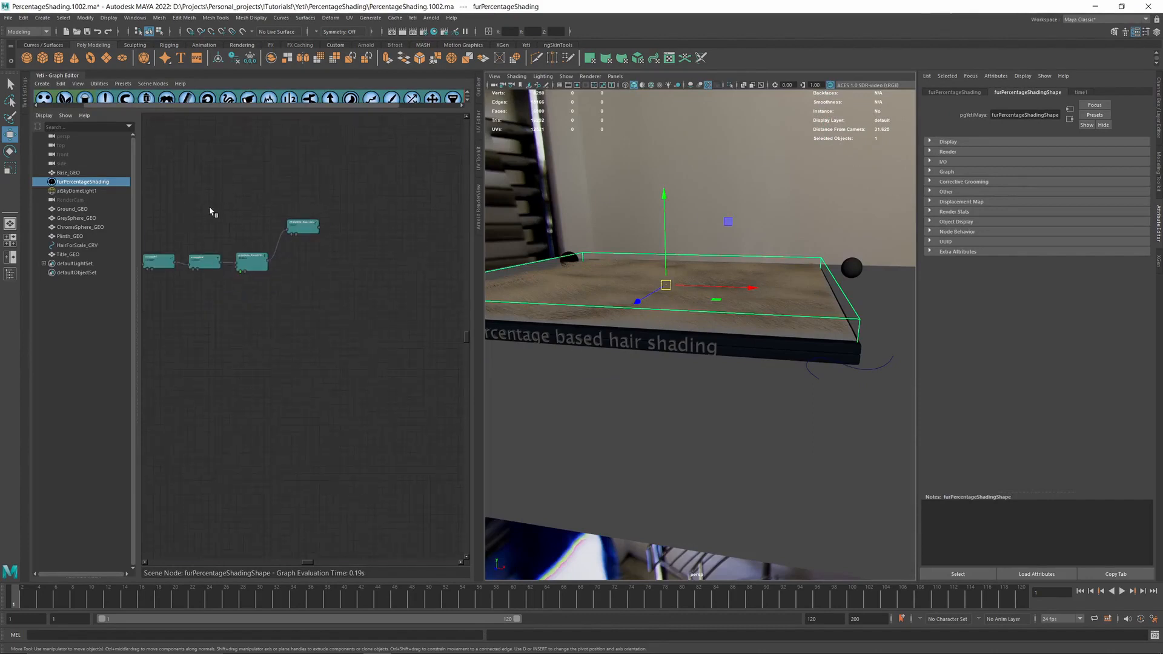
middle_click_drag(212, 212, 406, 228, "alt")
scroll(215, 204, "down", 2)
middle_click_drag(213, 203, 355, 249, "alt")
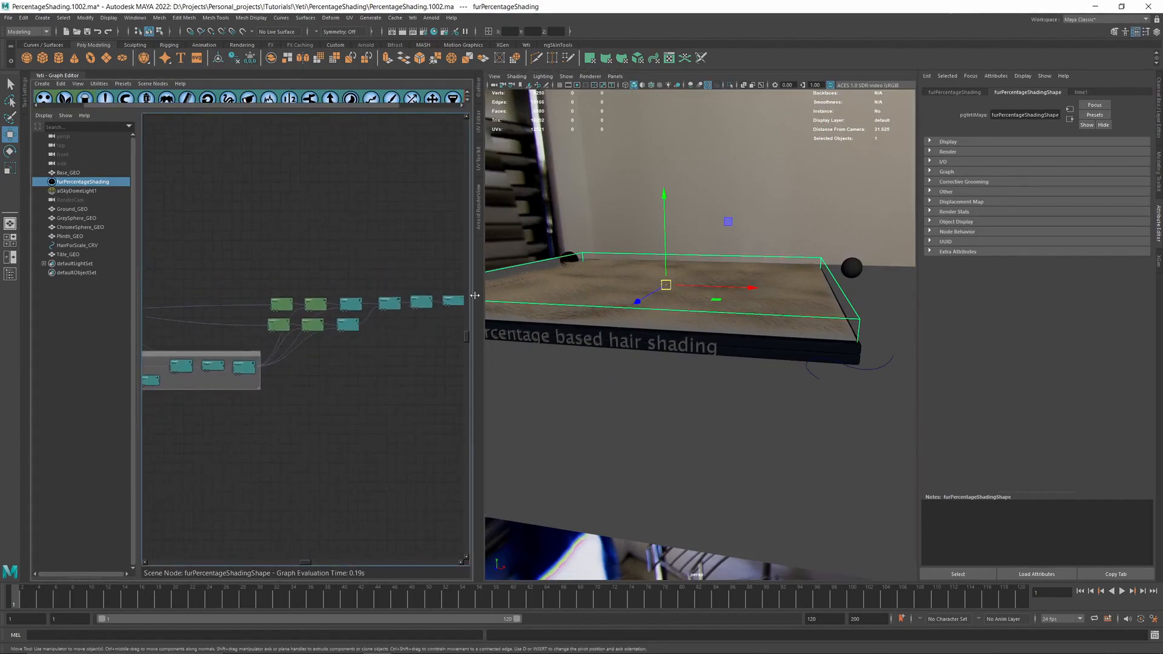
left_click_drag(484, 301, 731, 298)
middle_click_drag(378, 262, 530, 278, "alt")
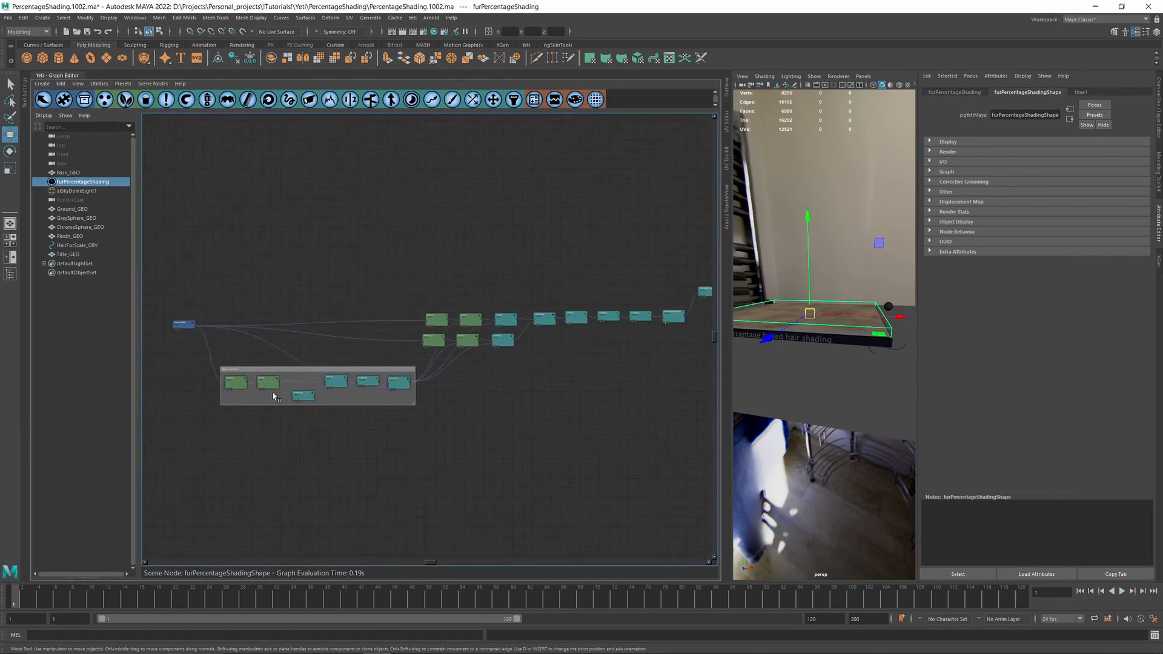
- Display the graph's output at the scraggle0 node and examine the curves up close in the viewport
scroll(261, 373, "up", 2)
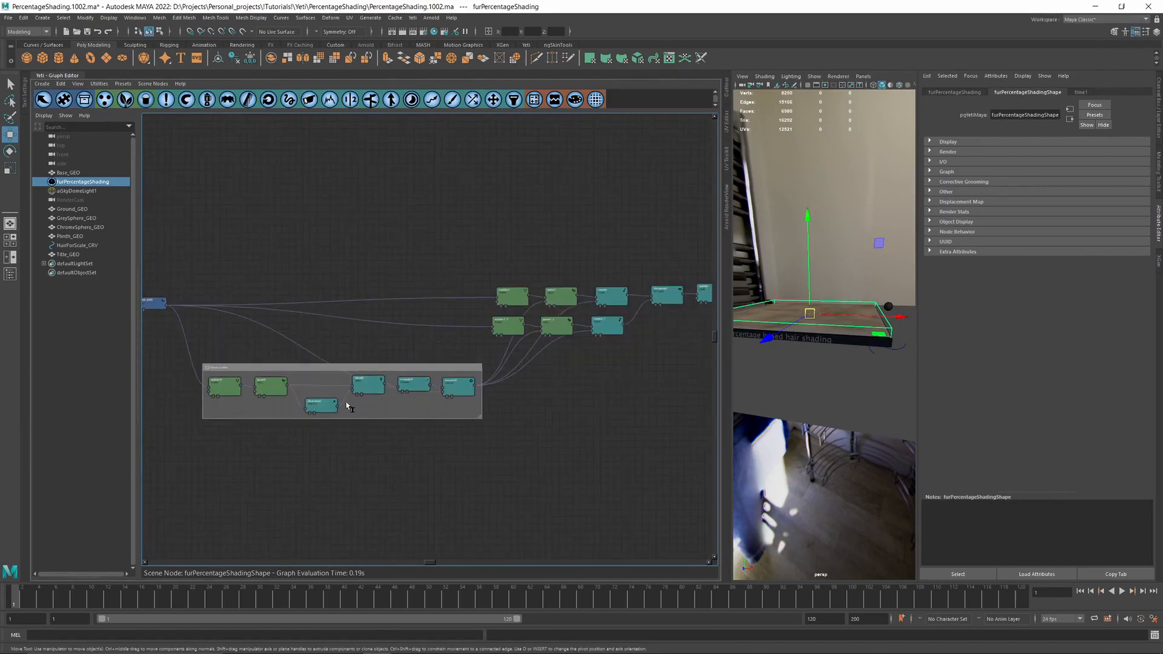
scroll(389, 394, "up", 2)
left_click(378, 389)
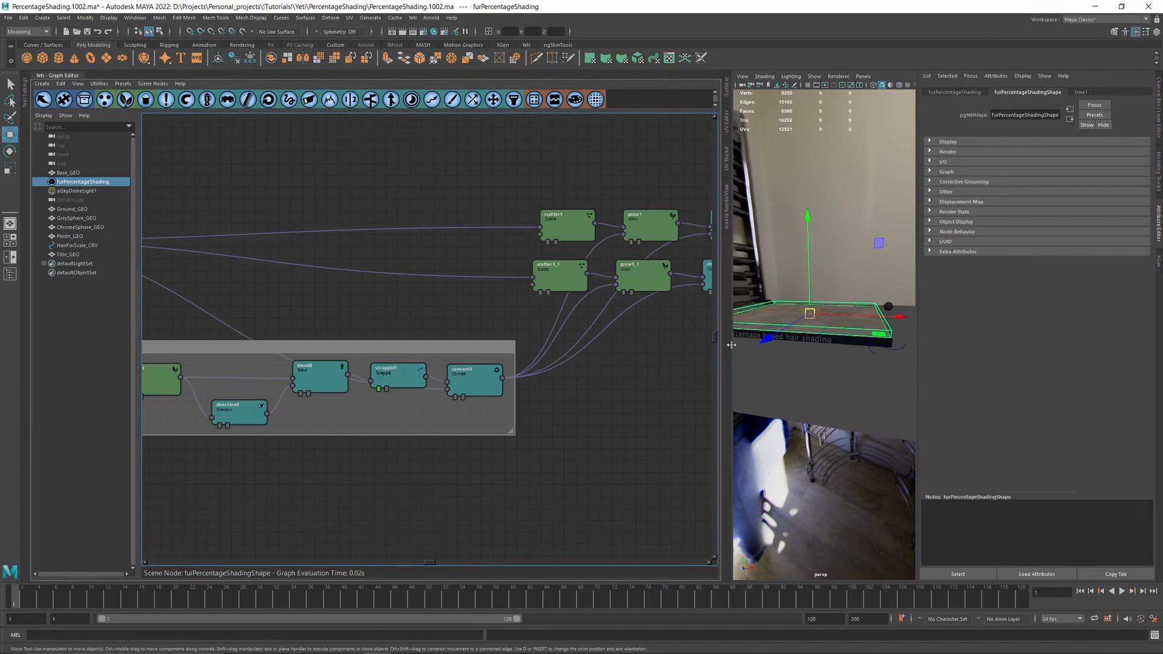
left_click_drag(730, 344, 576, 343)
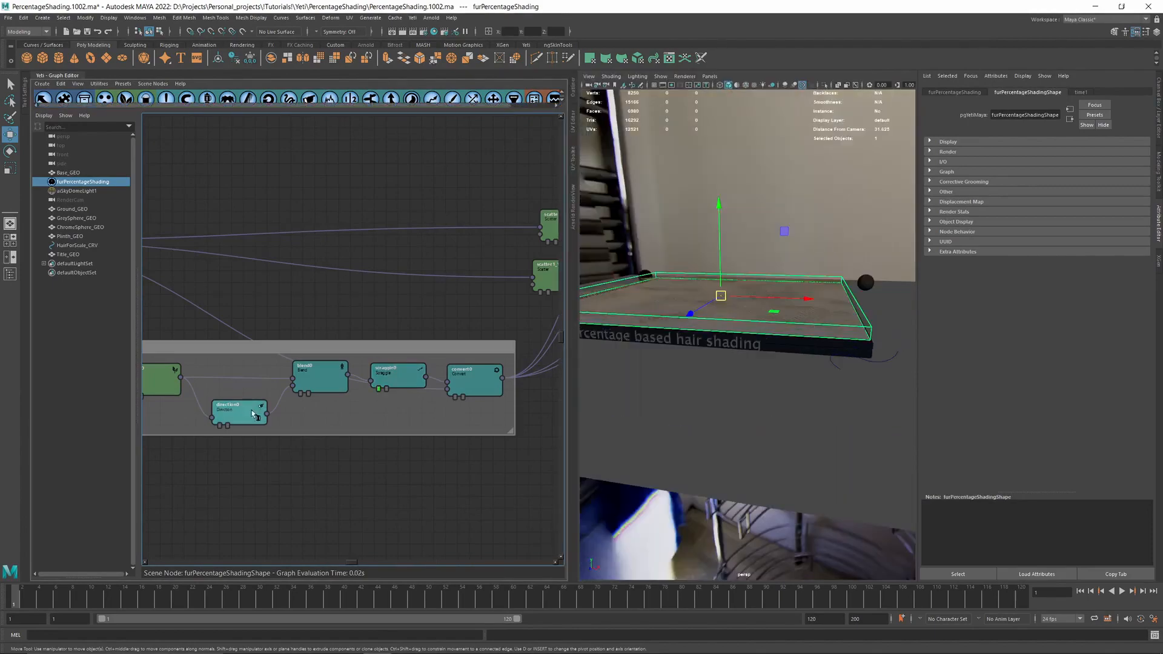
left_click_drag(889, 333, 714, 343, "alt")
right_click_drag(714, 342, 753, 371, "alt")
left_click_drag(752, 372, 815, 355, "alt")
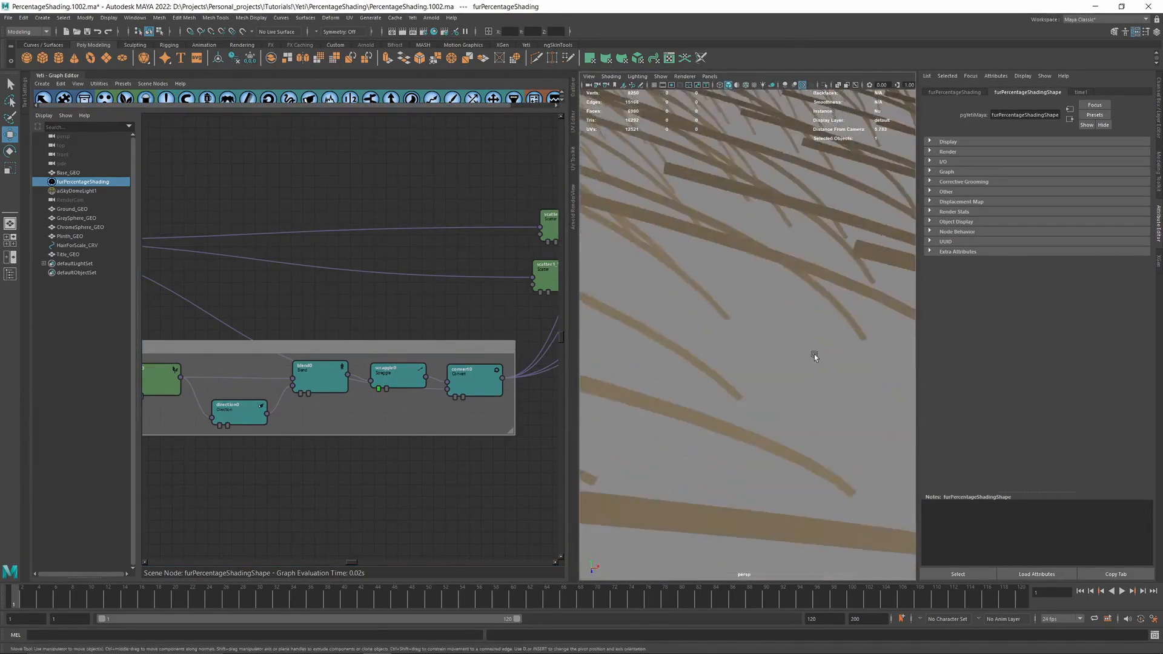
right_click_drag(815, 356, 719, 341, "alt")
mouse_move(719, 342)
left_mouse_down("alt")
mouse_move(736, 365)
mouse_move(727, 354)
left_mouse_up("alt")
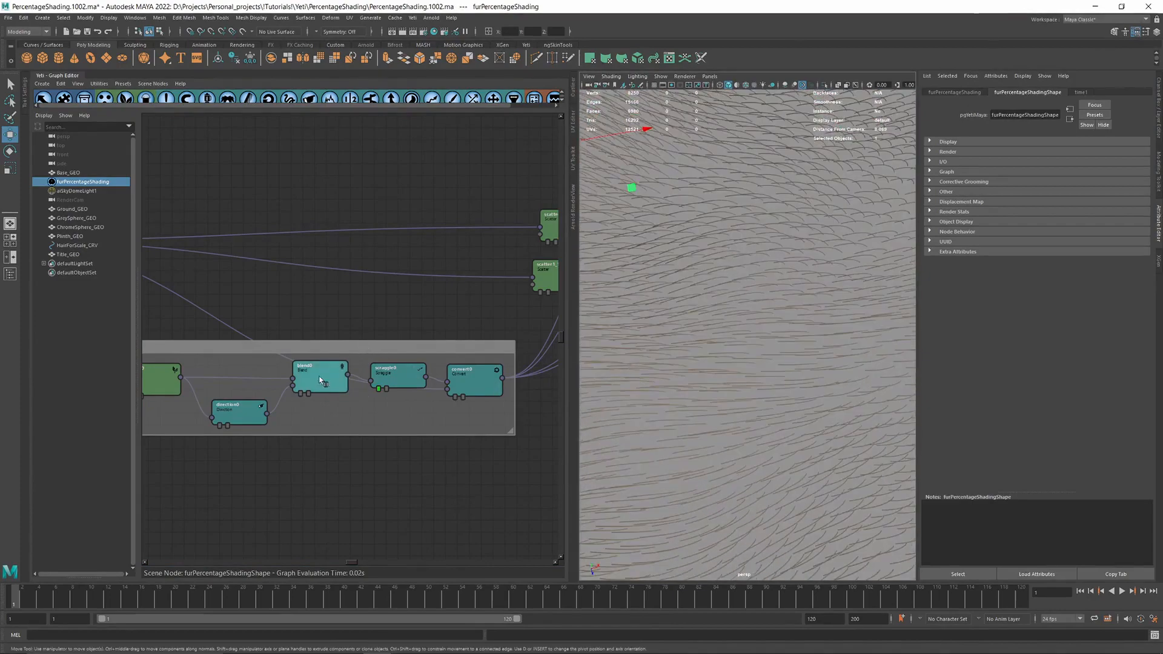
- Review the parameters of the scraggle0 node in the Inspector and close it
double_click(390, 373)
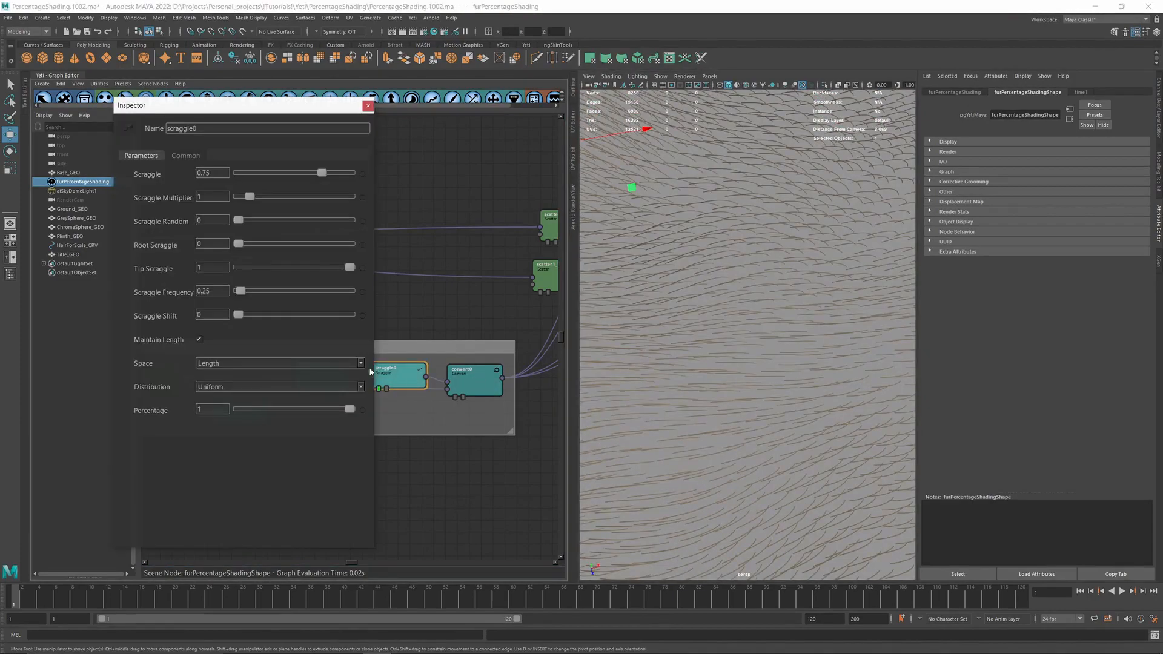
left_click(439, 332)
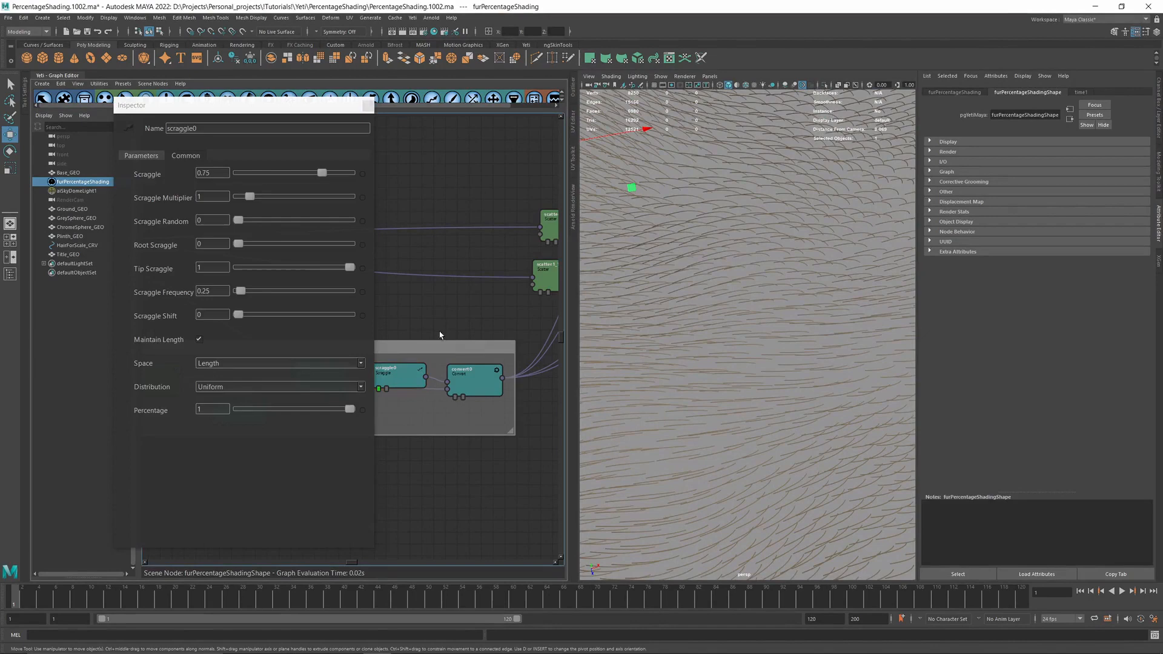
left_click(386, 389)
left_click(367, 105)
- Display the fur at the comb0 node and view the whole patch from above
middle_click_drag(549, 297, 329, 330)
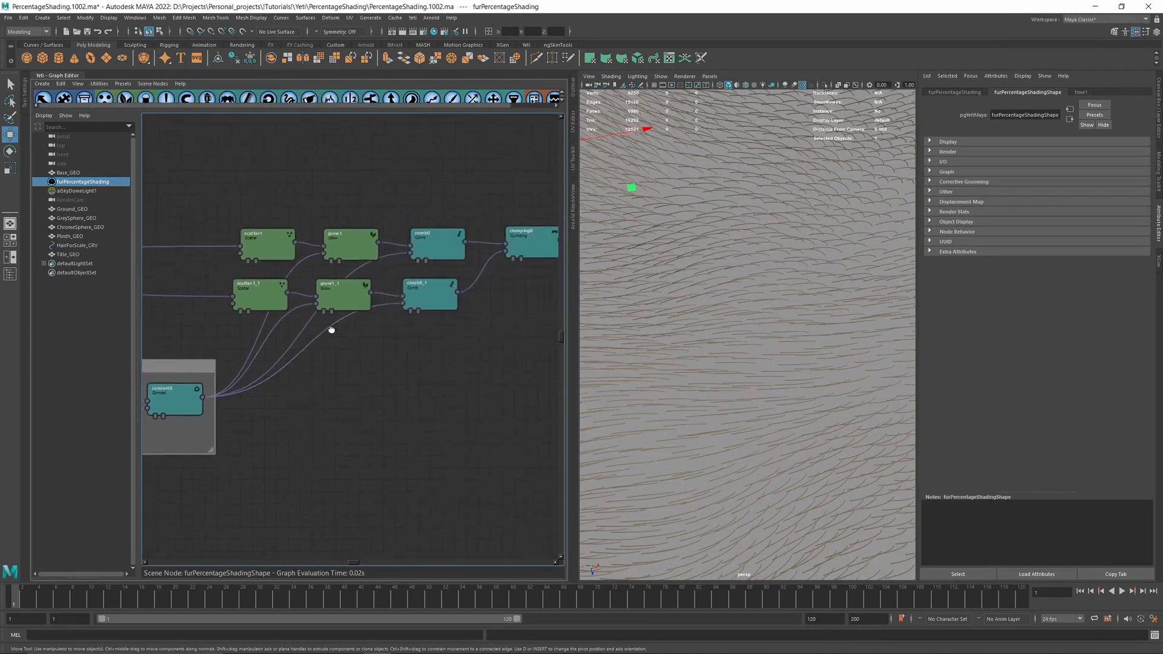
left_click(412, 261)
left_click_drag(717, 370, 636, 358, "alt")
right_click_drag(636, 359, 605, 353, "alt")
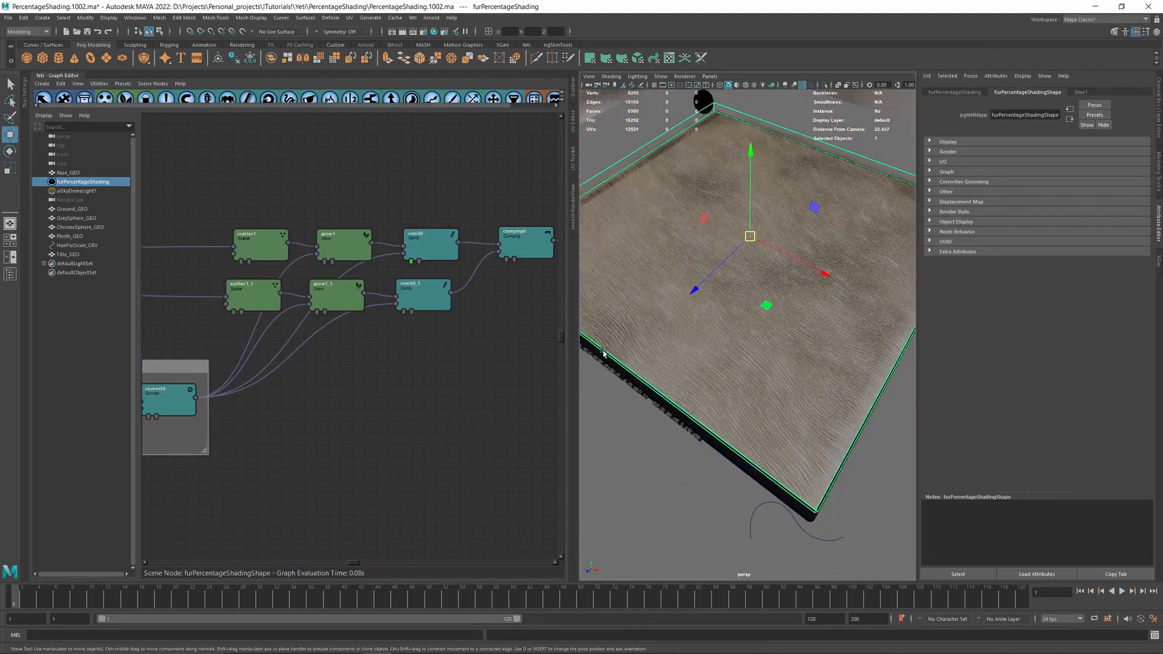
- Follow the network past the clumping and width nodes, display the fur at scraggle2 and examine it closely
middle_click_drag(470, 212, 424, 212)
middle_click_drag(466, 317, 443, 320)
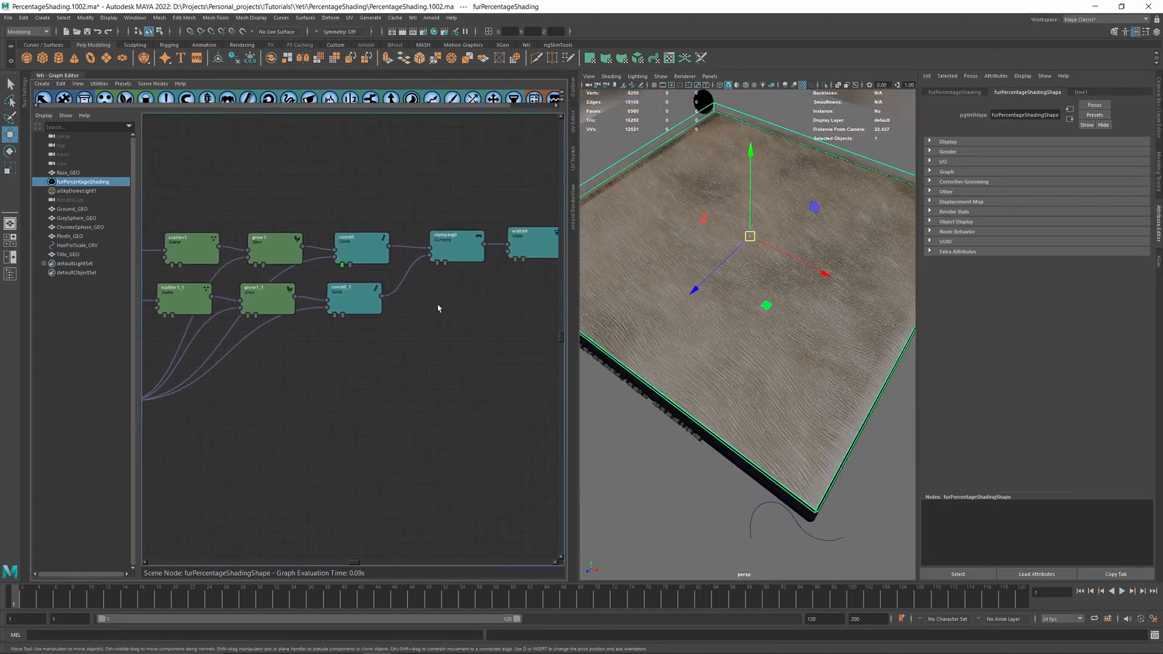
scroll(418, 316, "down", 1)
middle_click_drag(289, 398, 259, 410)
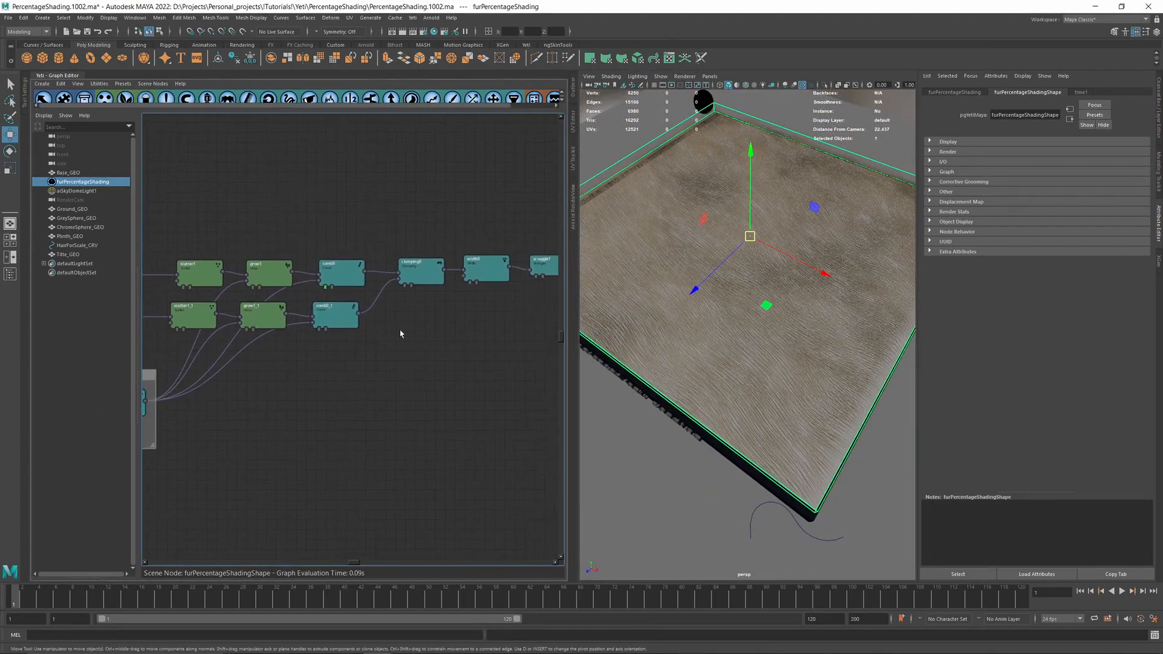
middle_click_drag(393, 330, 381, 335)
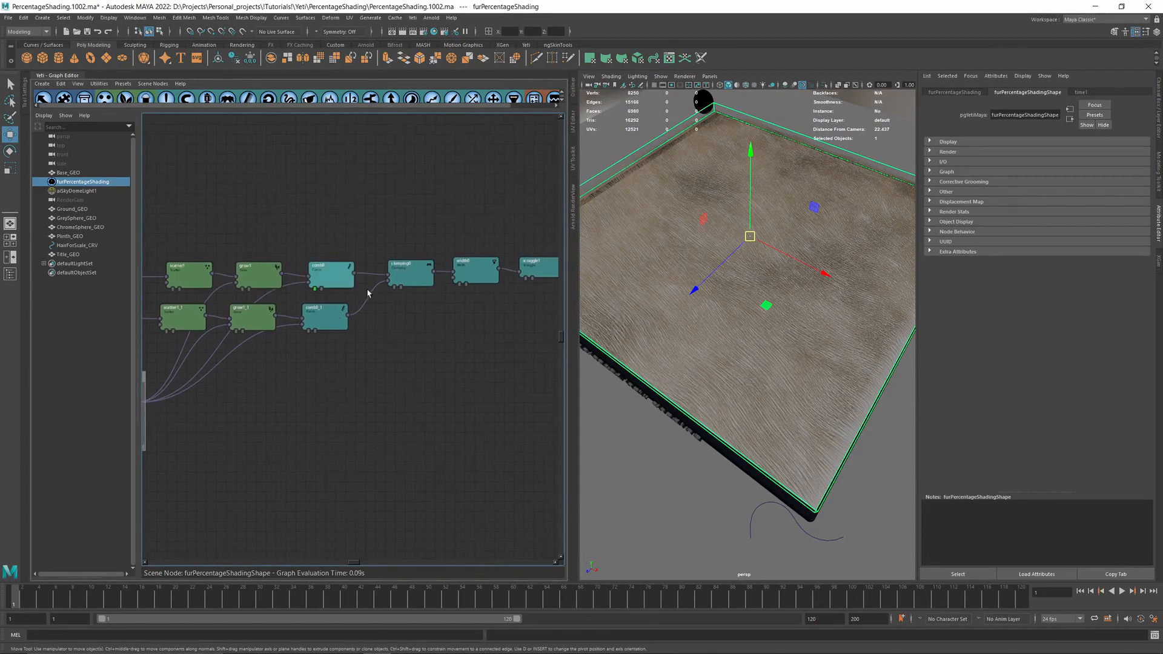
middle_click_drag(497, 278, 363, 315)
middle_click_drag(515, 337, 450, 346)
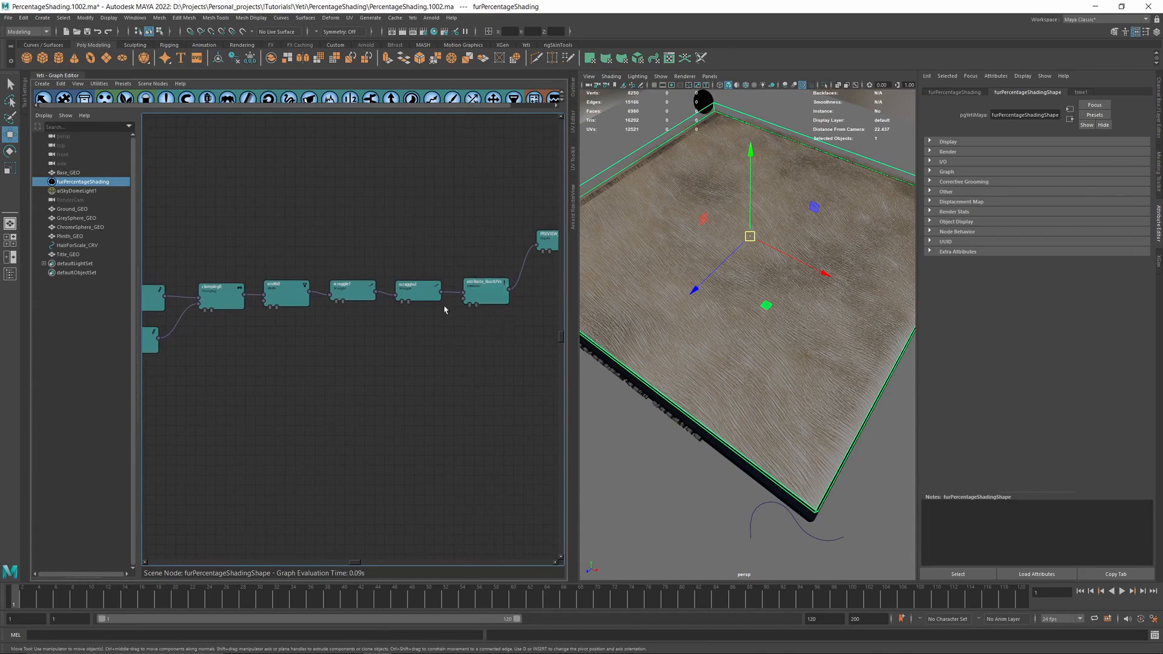
left_click(402, 301)
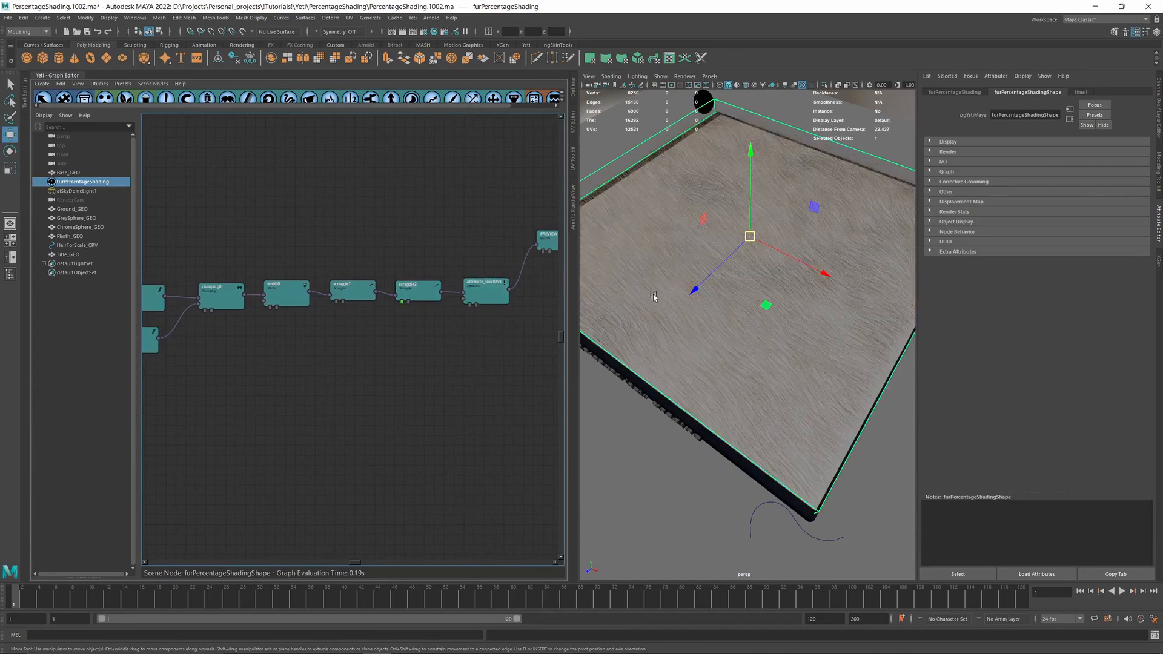
right_click_drag(654, 296, 698, 333, "alt")
left_click_drag(699, 333, 613, 322, "alt")
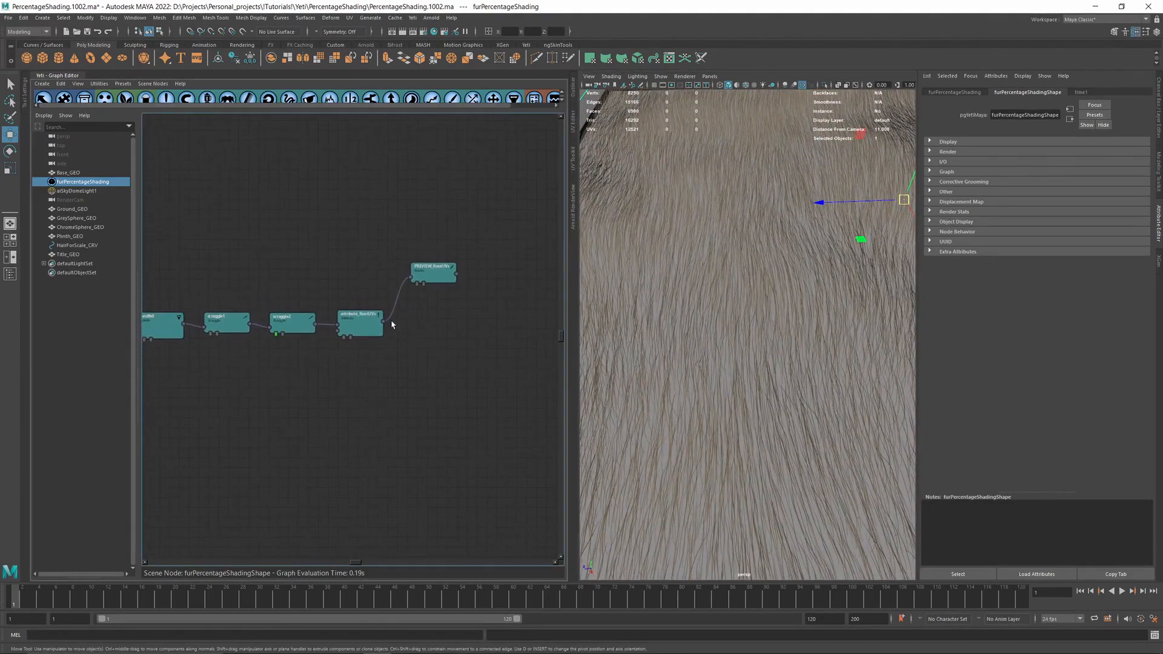
- Review the attribute name, default, type and detail settings of the attribute_RootUVs node and close the Inspector
double_click(355, 327)
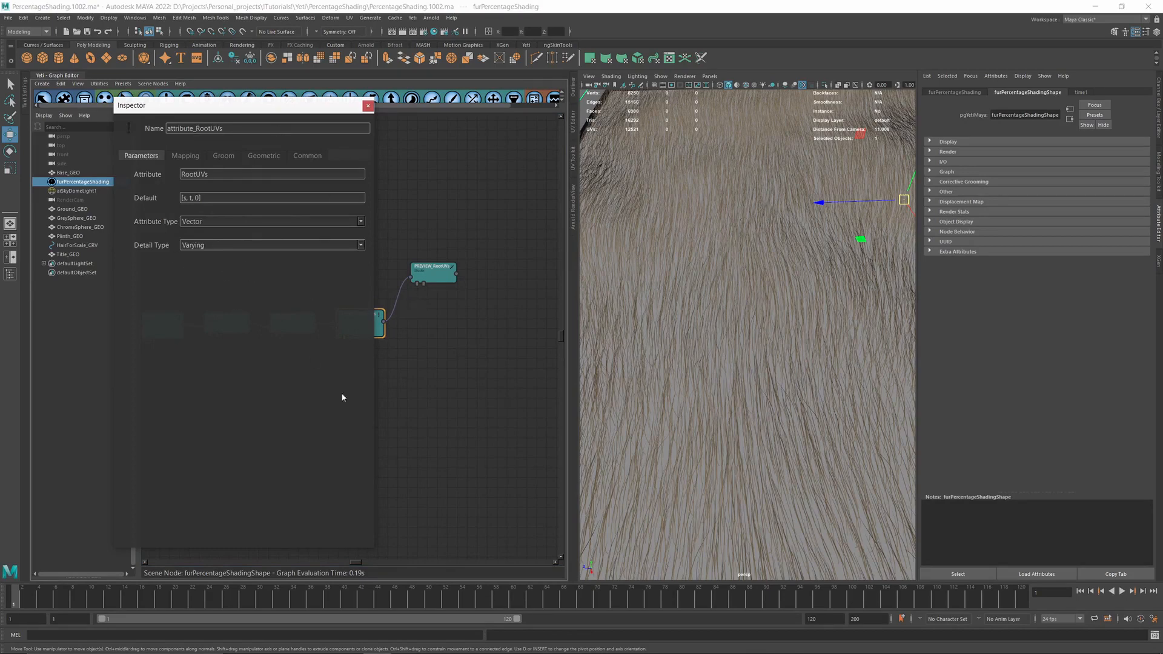
left_click(367, 106)
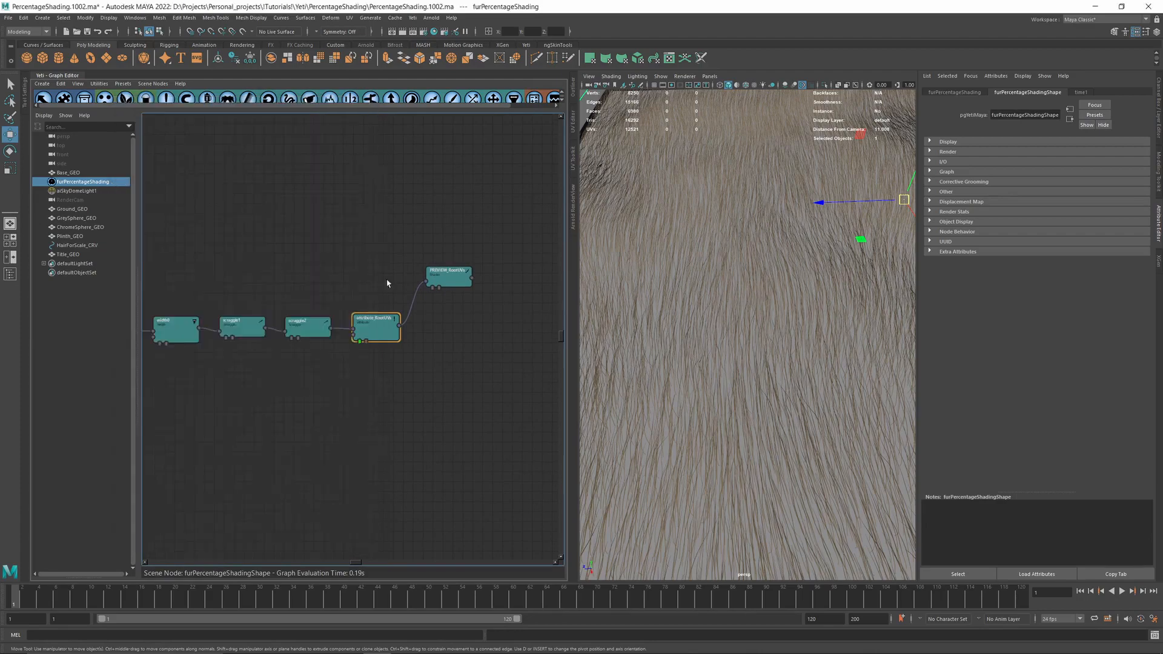
- Display the fur through the PREVIEW_RootUVs shader node and examine the UV colours across the whole patch
scroll(391, 282, "up", 1)
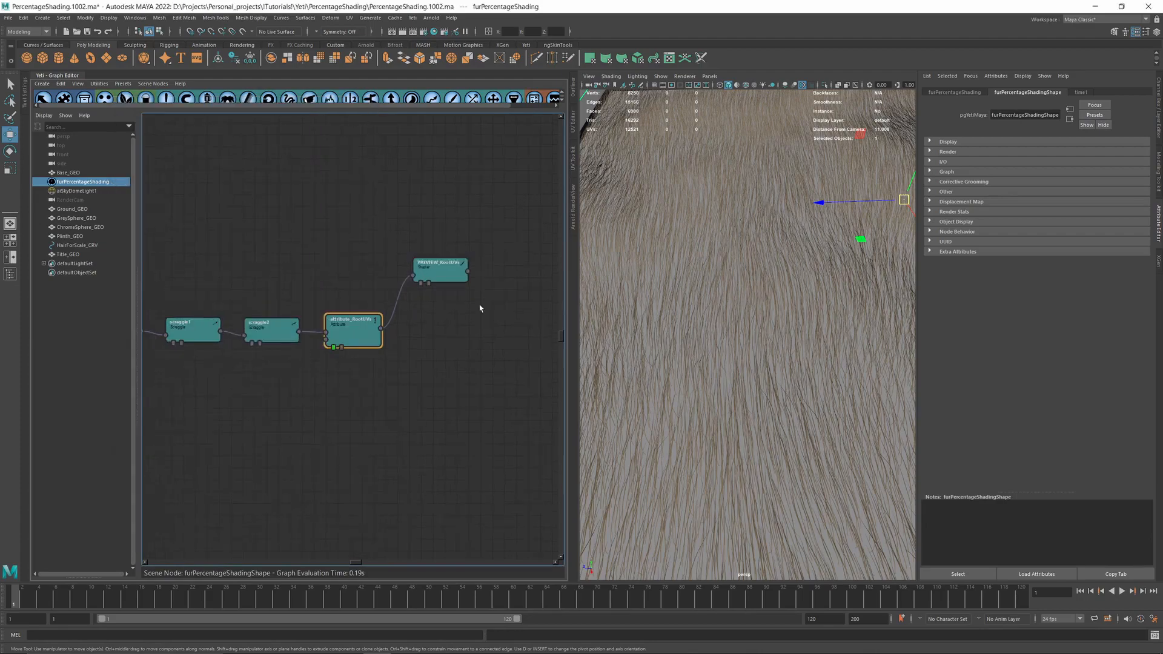
middle_click_drag(441, 270, 435, 270)
left_click(414, 283)
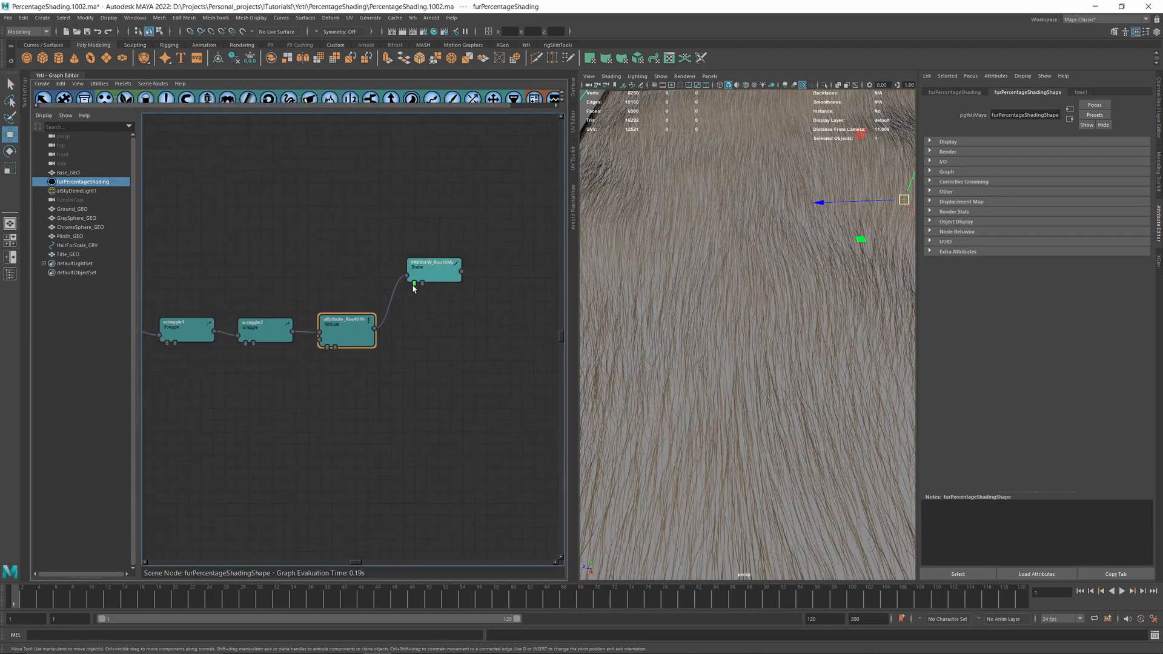
right_click_drag(815, 315, 680, 324, "alt")
left_click_drag(680, 324, 730, 329, "alt")
right_click_drag(730, 329, 793, 332, "alt")
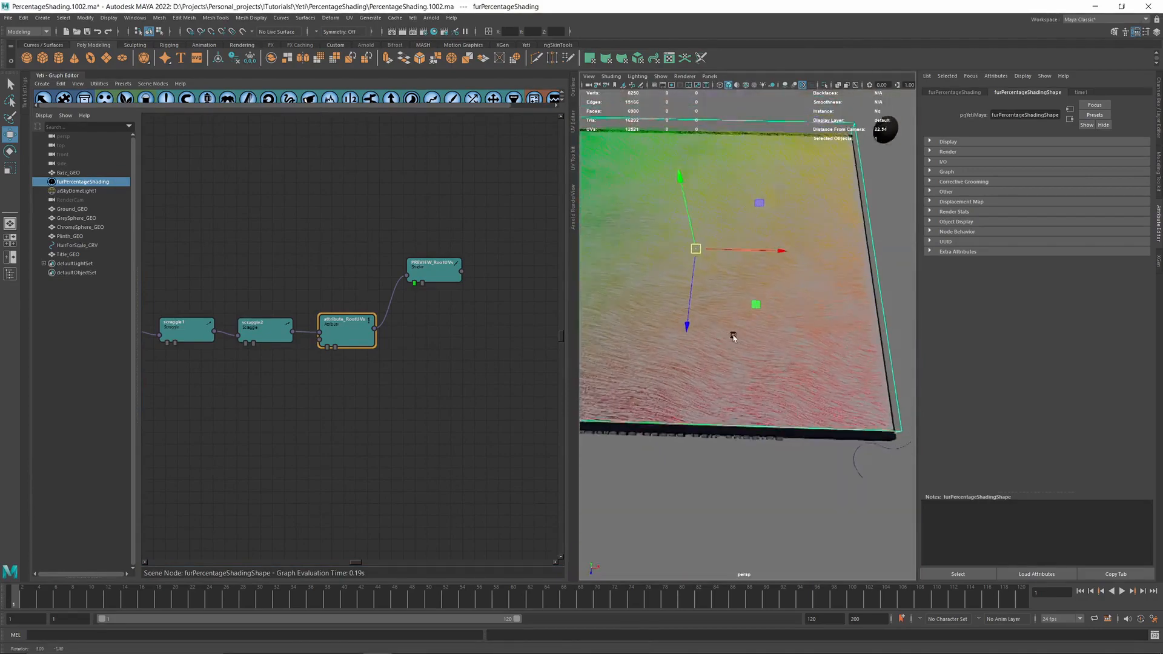
left_click_drag(735, 333, 864, 337, "alt")
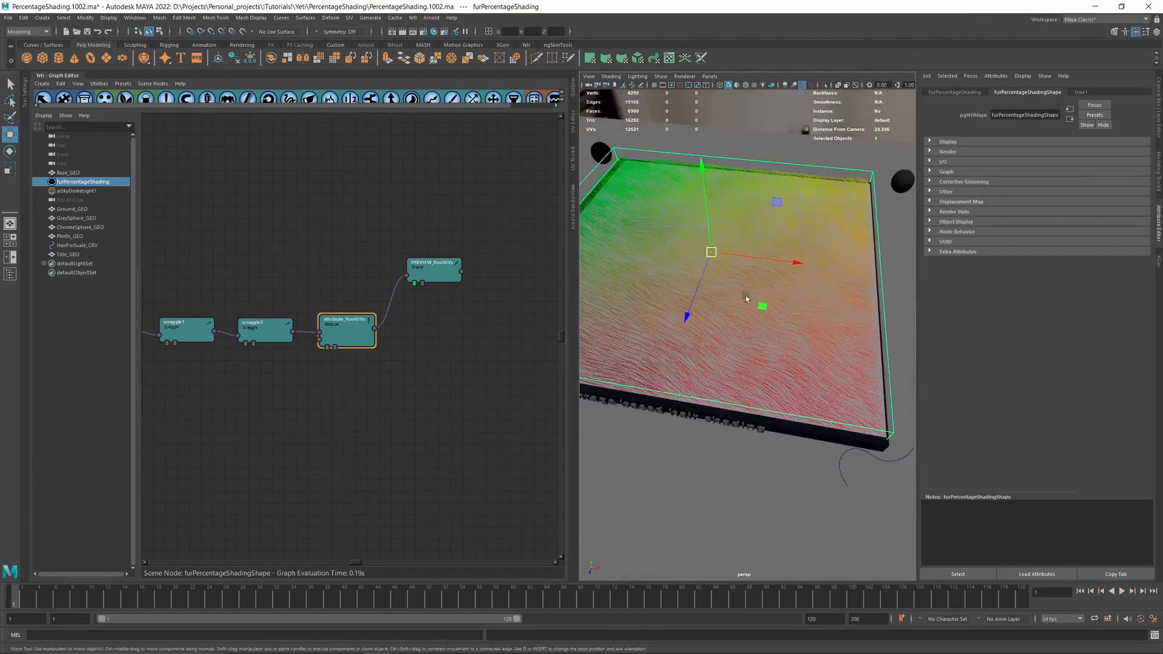
middle_click_drag(623, 282, 676, 301, "alt")
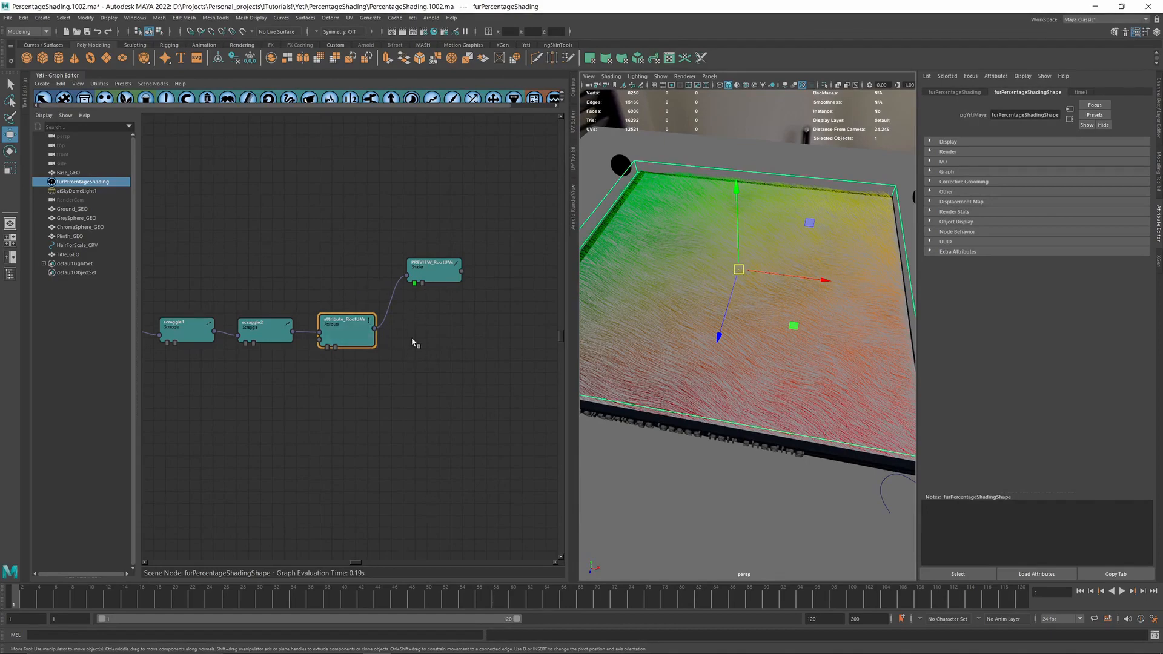
- Create a new Attribute node in the graph near attribute_RootUVs
middle_click_drag(392, 367, 303, 373)
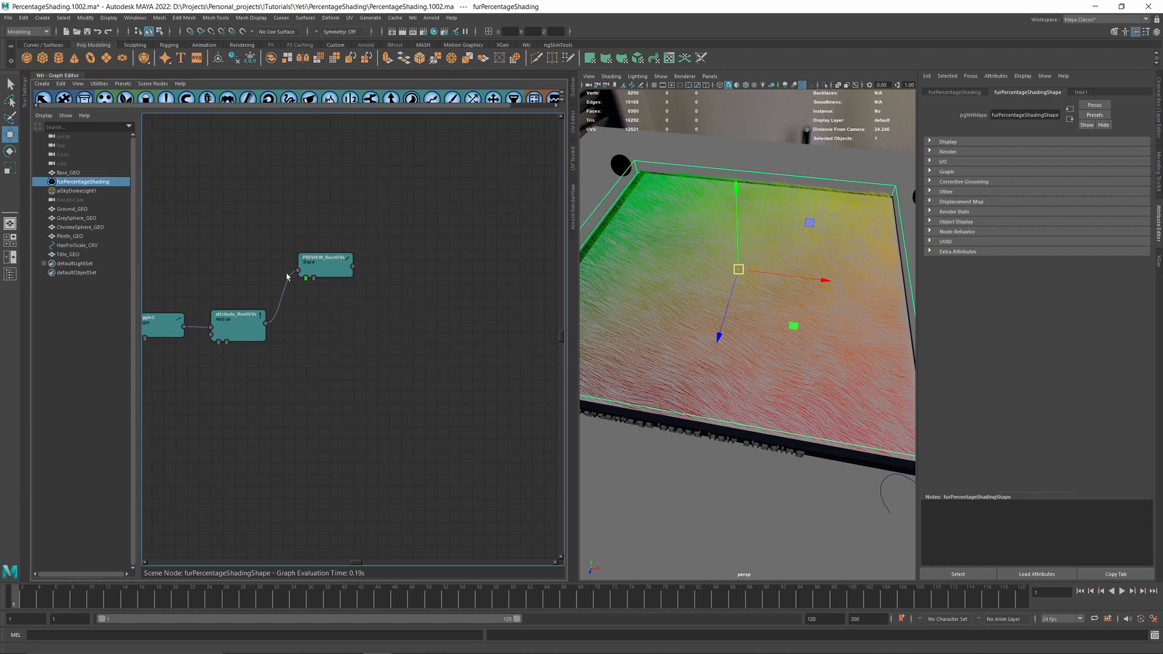
left_click(42, 84)
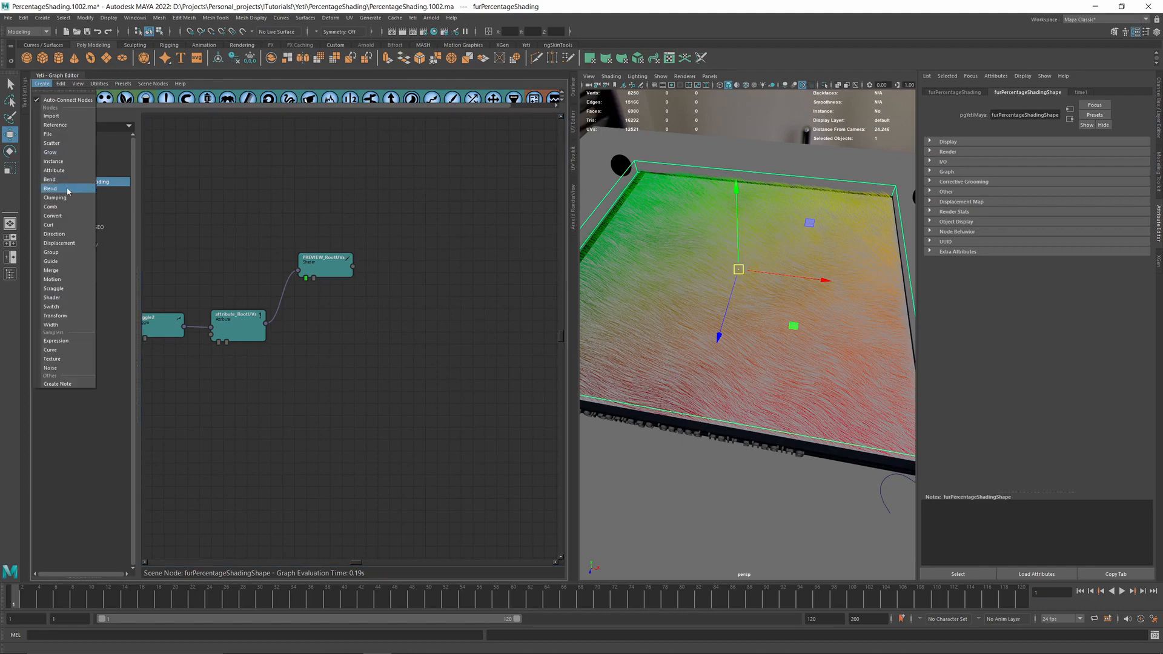
left_click(56, 170)
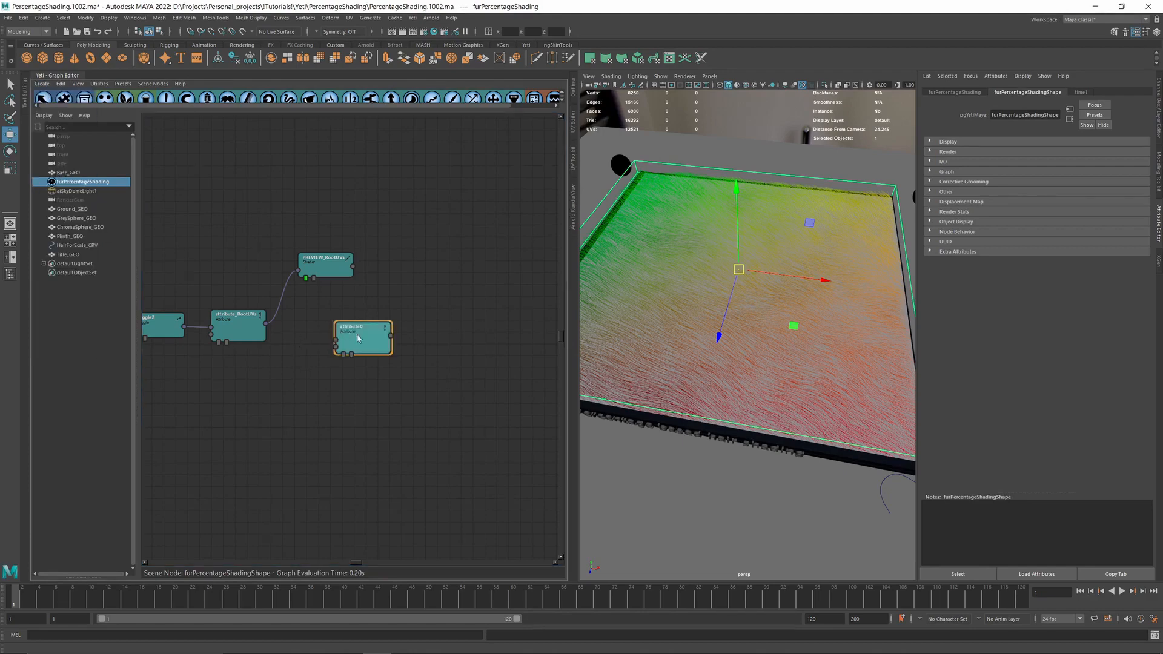
- Connect the output of attribute_RootUVs to the new Attribute node and rename that node attribute_RandValue
left_click_drag(364, 329, 384, 323)
left_click_drag(266, 323, 378, 331)
double_click(390, 329)
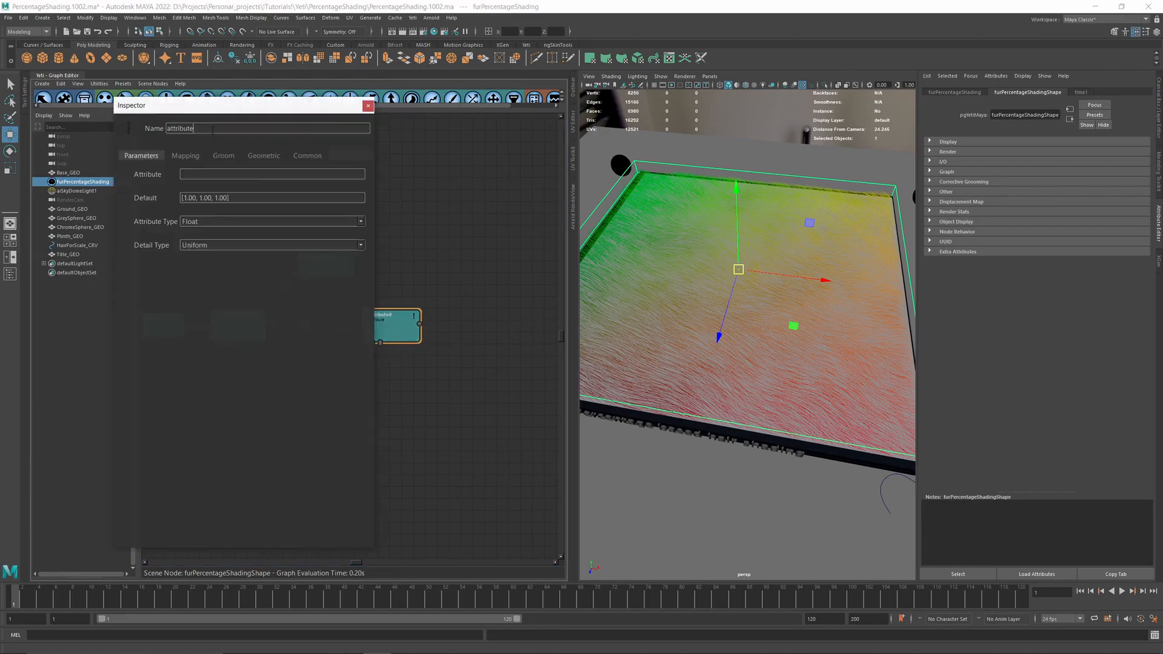
type("RandValue")
- Set the attribute name of the attribute_RandValue node to RandValue
left_click(209, 174)
type("RandValue")
key("Tab")
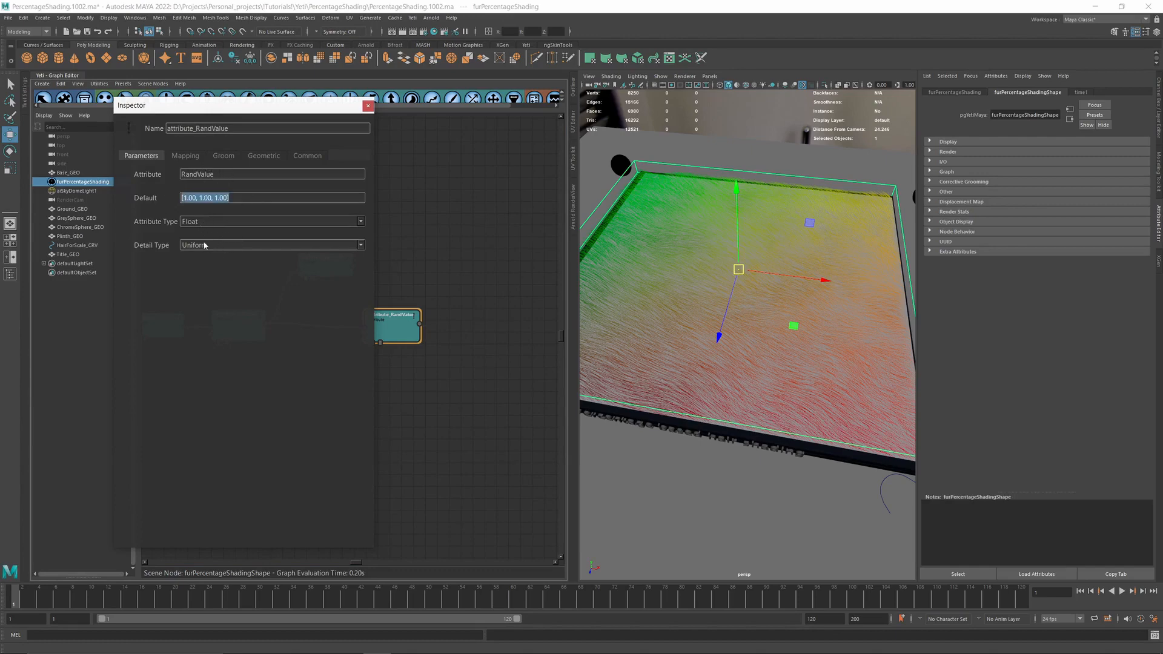
left_click(219, 173)
double_click(219, 174)
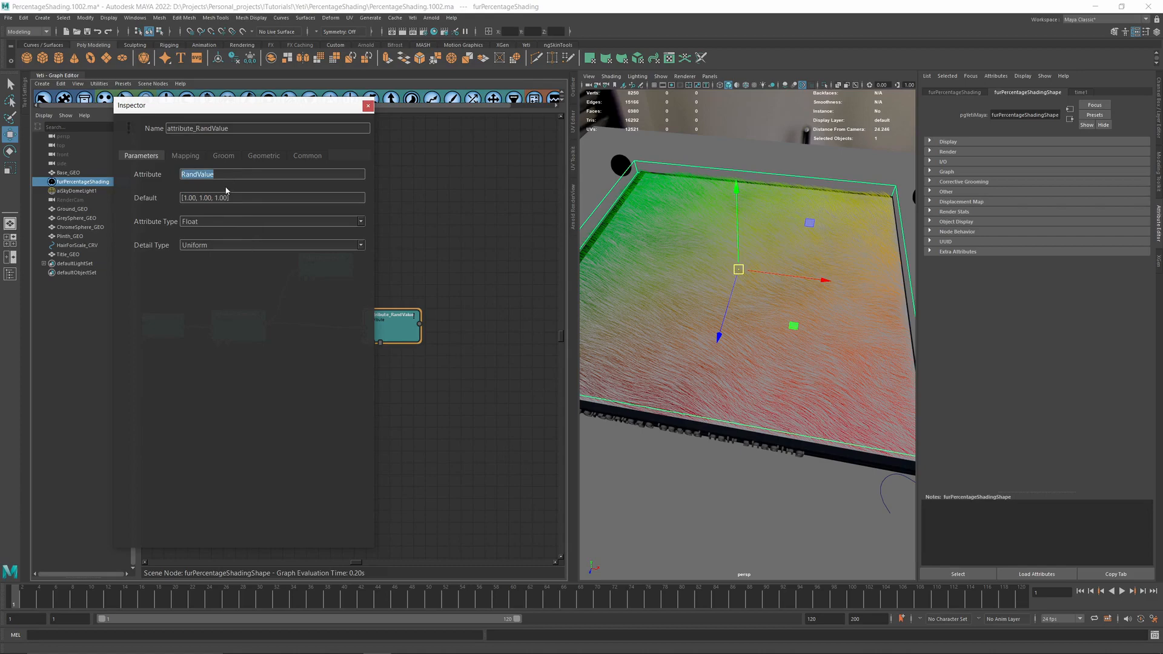
left_click(227, 251)
- Replace the default value of the attribute_RandValue node with the expression hash(id)
left_click_drag(243, 101, 512, 95)
left_click_drag(503, 191, 444, 188)
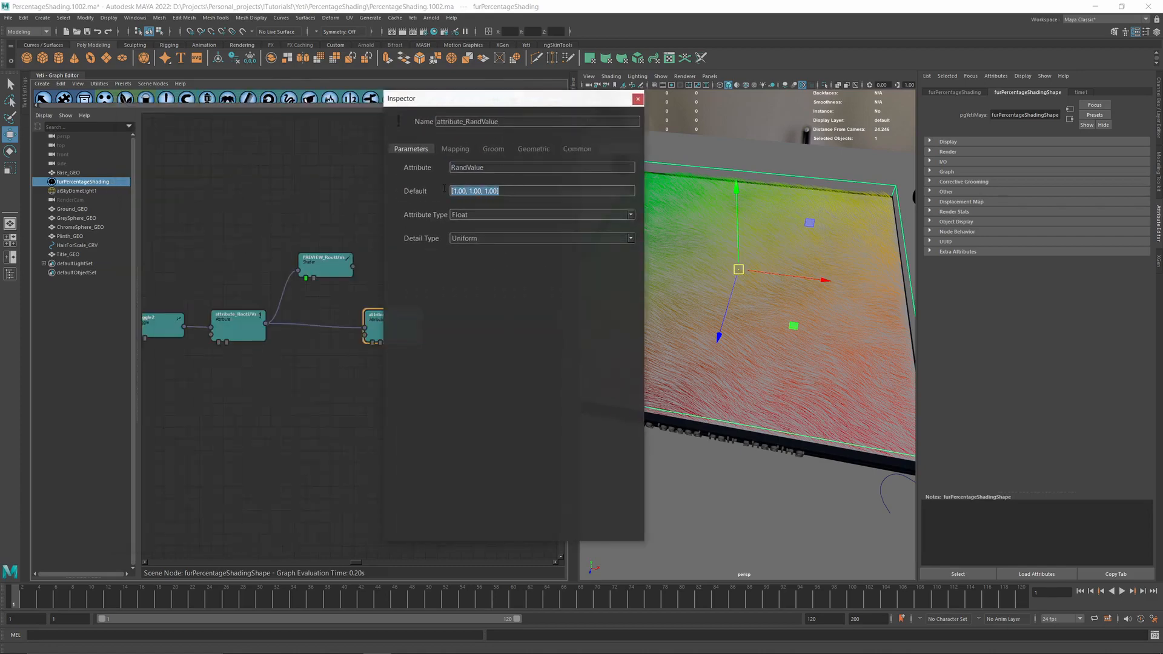
left_click_drag(511, 100, 375, 116)
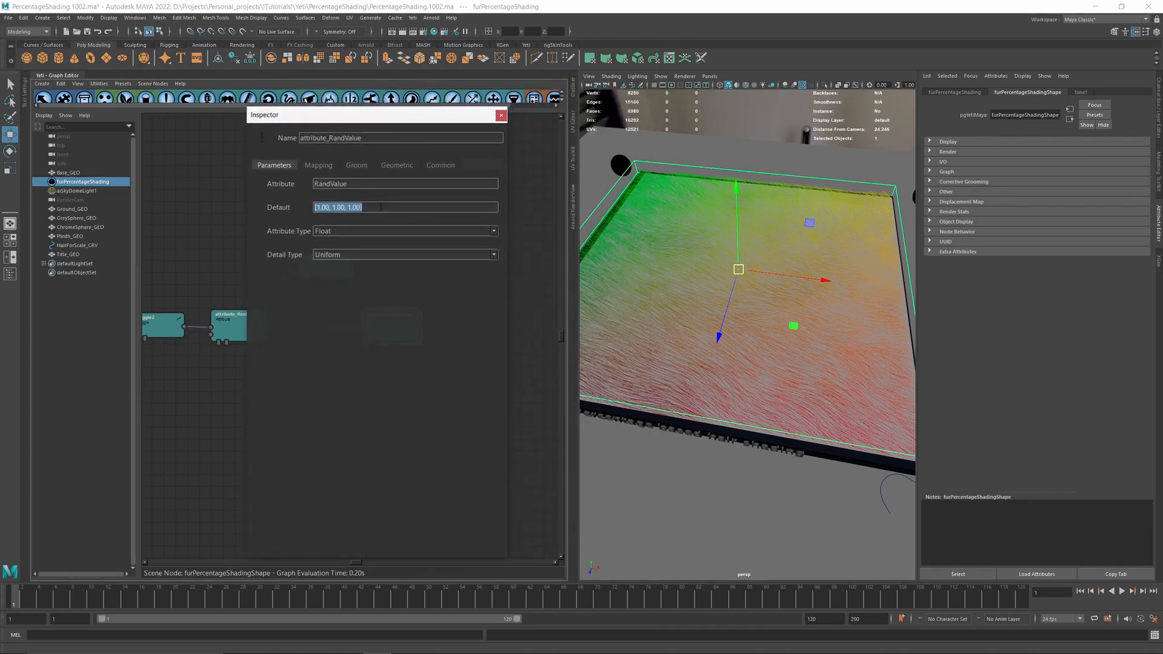
left_click(381, 207)
left_click_drag(366, 209, 282, 208)
left_click(381, 207)
left_click_drag(382, 207, 272, 206)
type("hash(id")
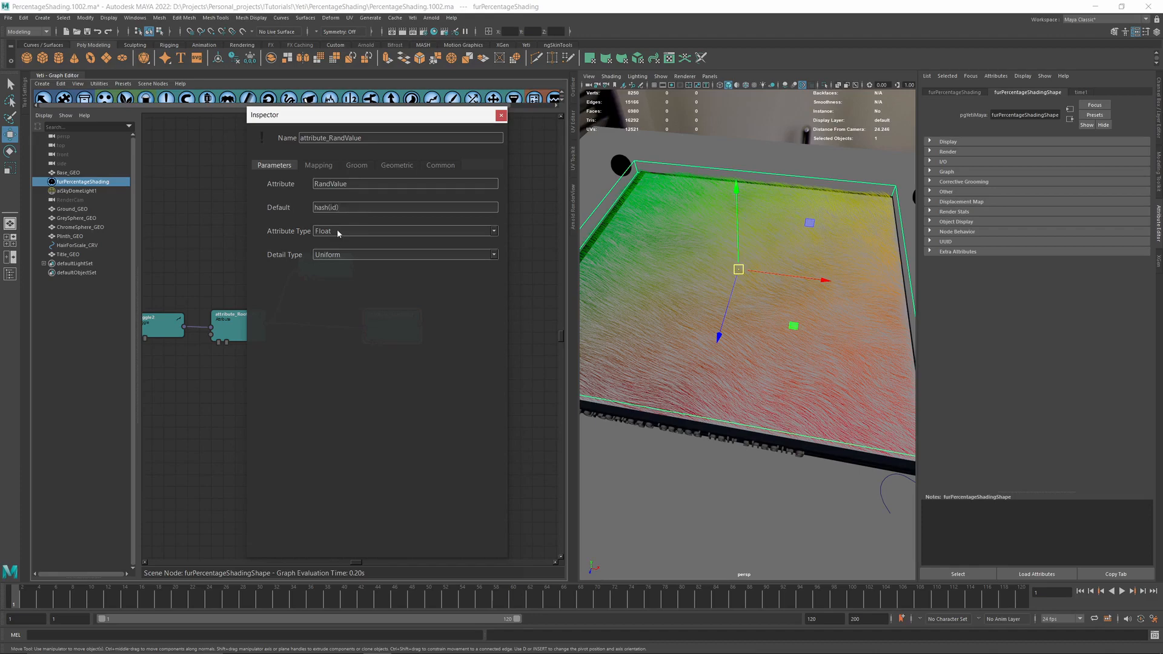
- Keep the attribute type of attribute_RandValue as Float, set its detail type to Varying and close the Inspector
left_click(332, 231)
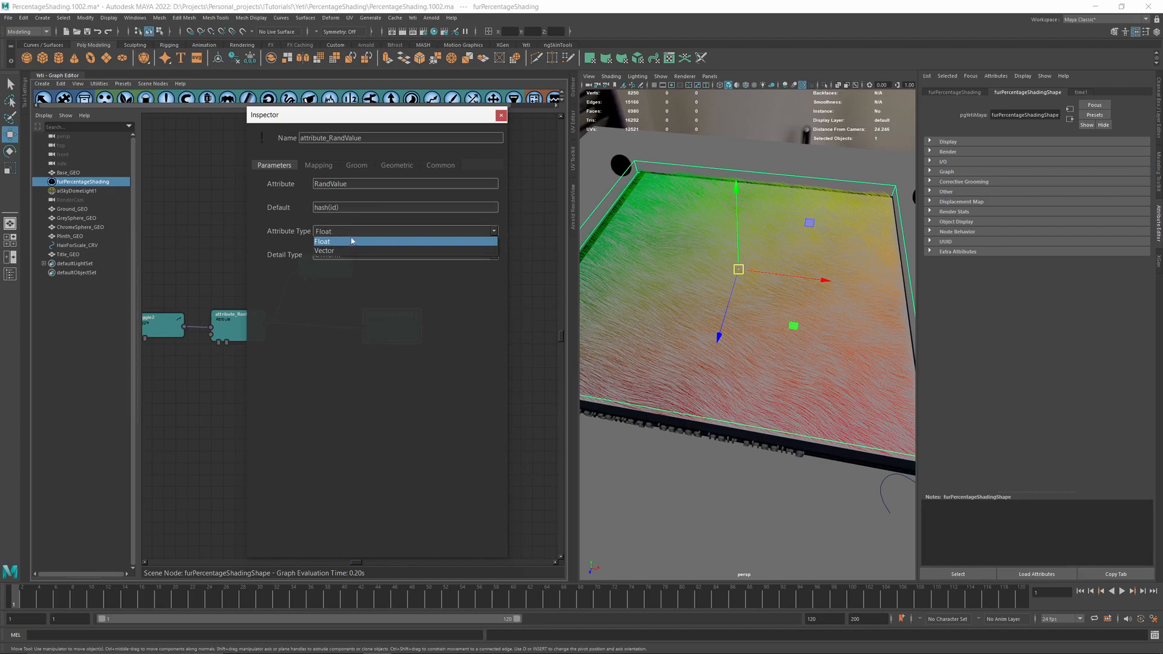
left_click(344, 242)
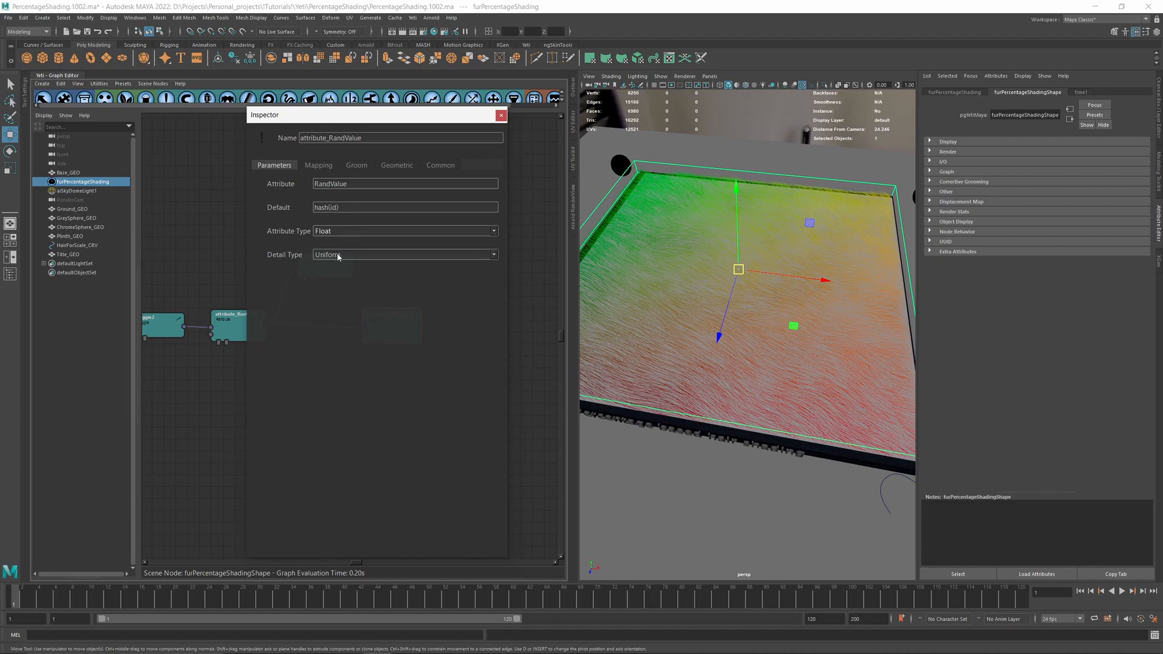
left_click(336, 255)
left_click(340, 288)
left_click(336, 255)
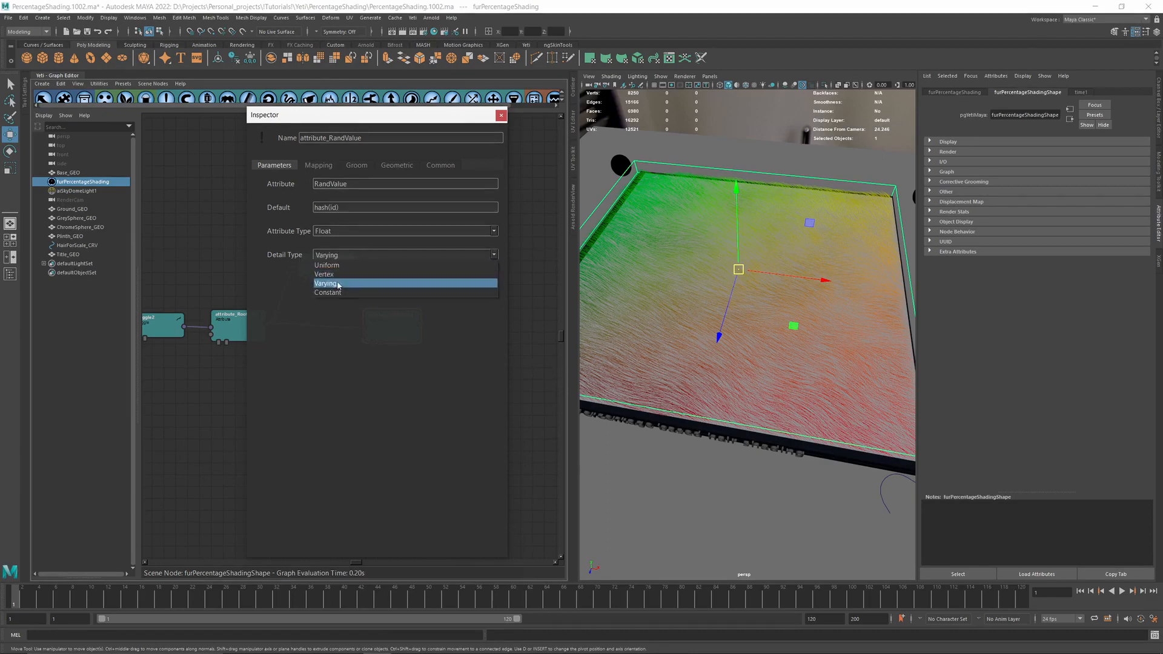
left_click(338, 283)
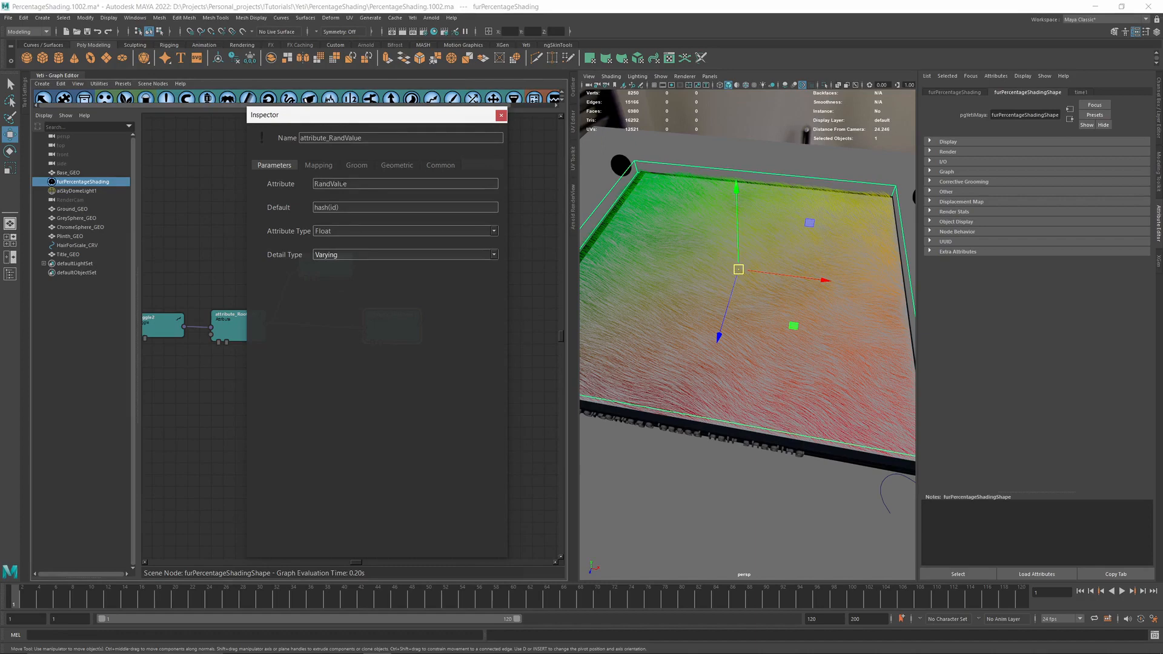
left_click(501, 115)
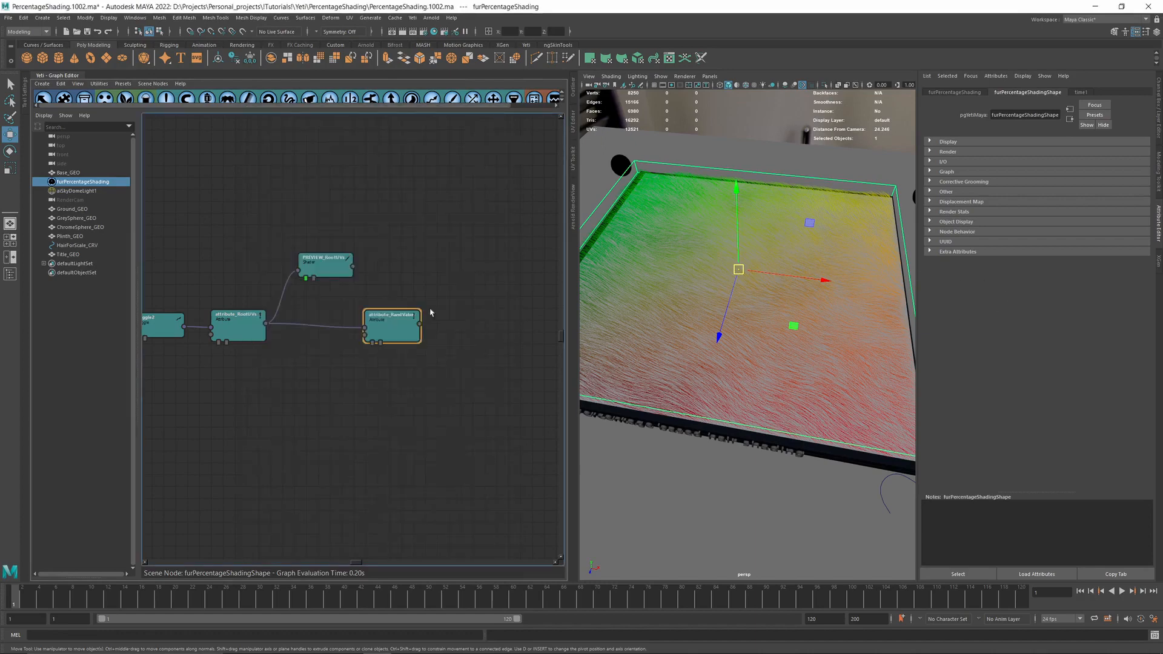
- Display the fur at attribute_RandValue and connect its output to a new Shader node placed above it
middle_click_drag(431, 311, 403, 314)
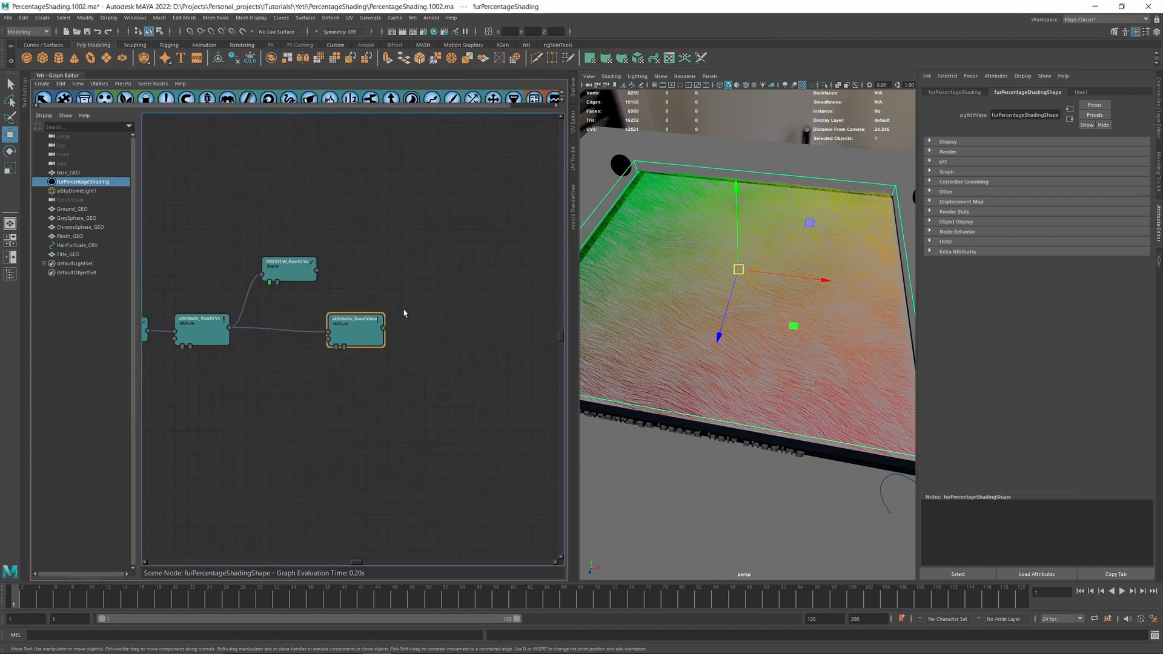
left_click(335, 345)
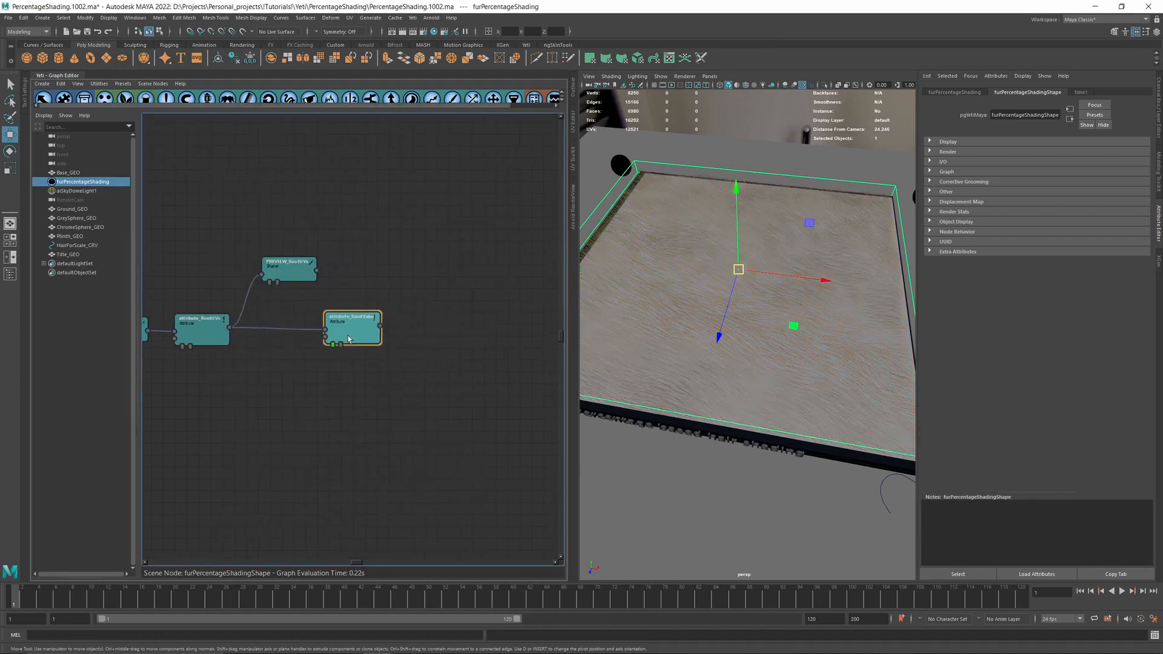
left_click(454, 100)
left_click_drag(364, 333, 431, 261)
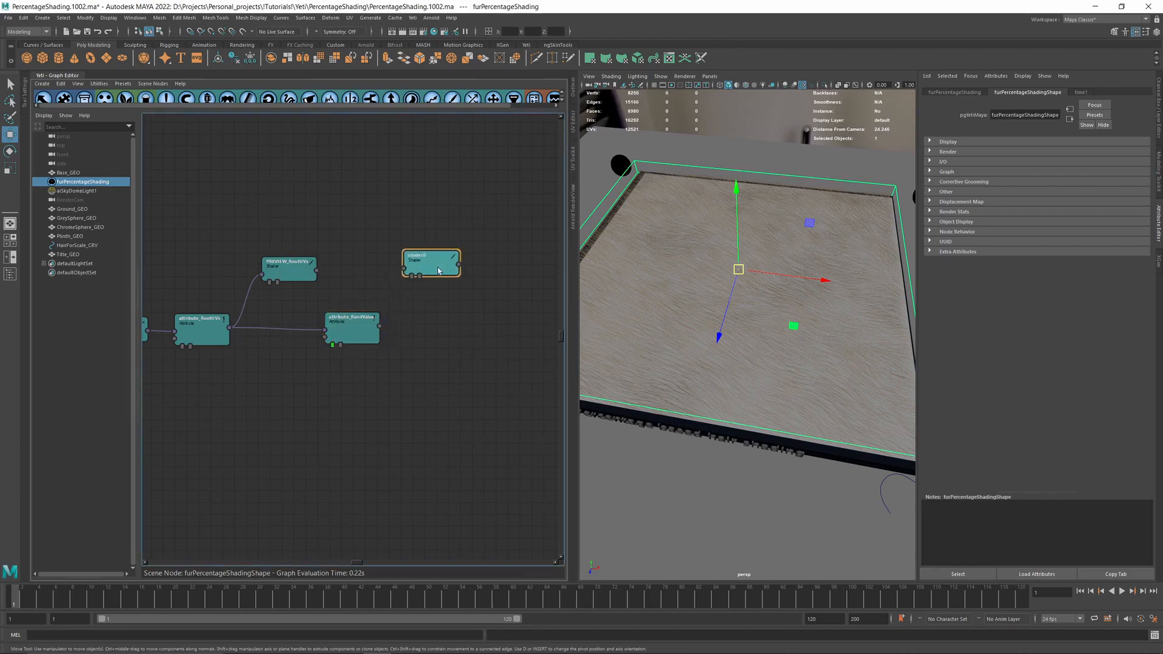
left_click_drag(379, 325, 404, 268)
- Set the diffuse color of the new Shader node to RandValue and close the Inspector
double_click(418, 262)
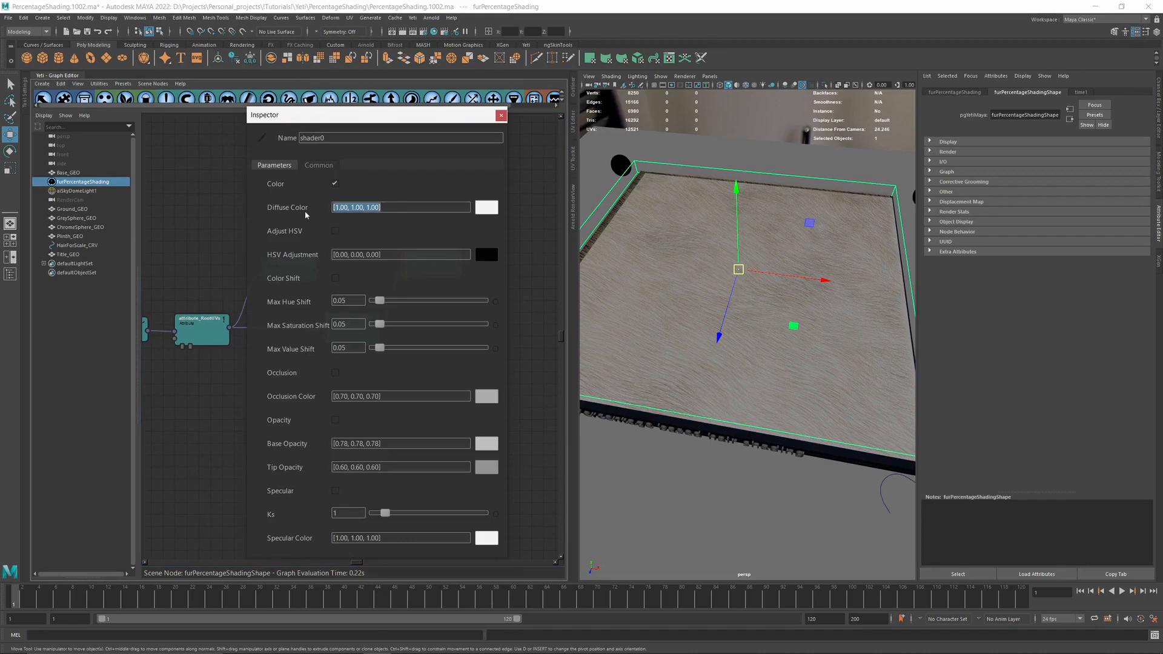
type("RandValue")
left_click(501, 115)
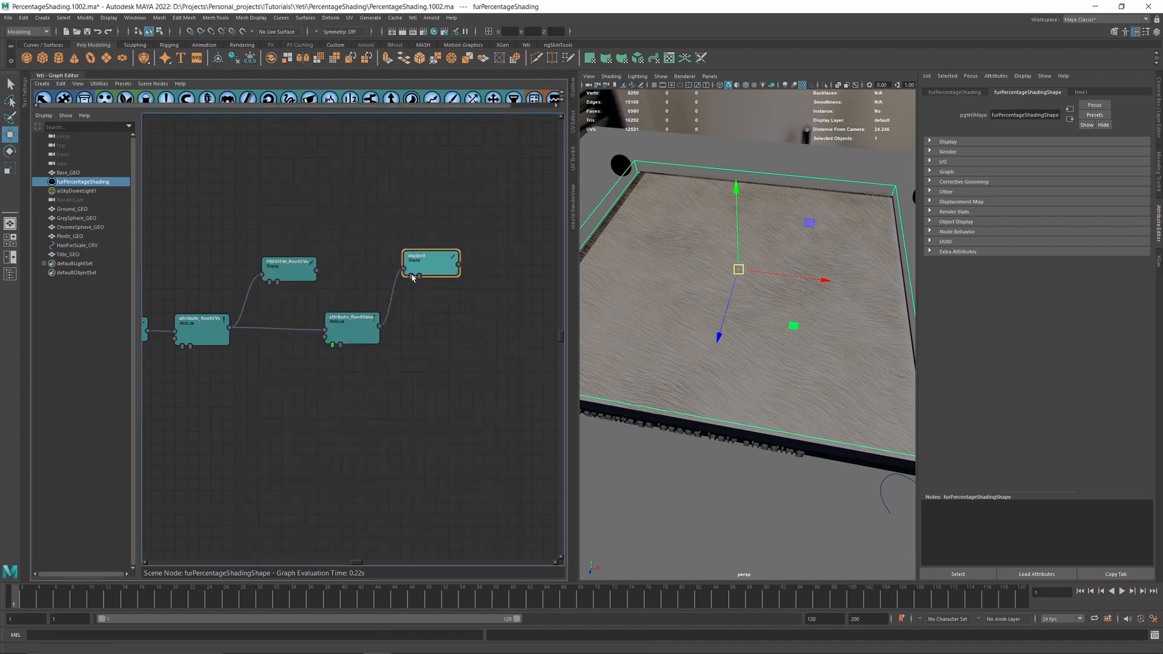
- Display the fur through the new Shader node and examine the random grey values on individual strands up close
left_click_drag(413, 278, 416, 291)
scroll(775, 344, "up", 2)
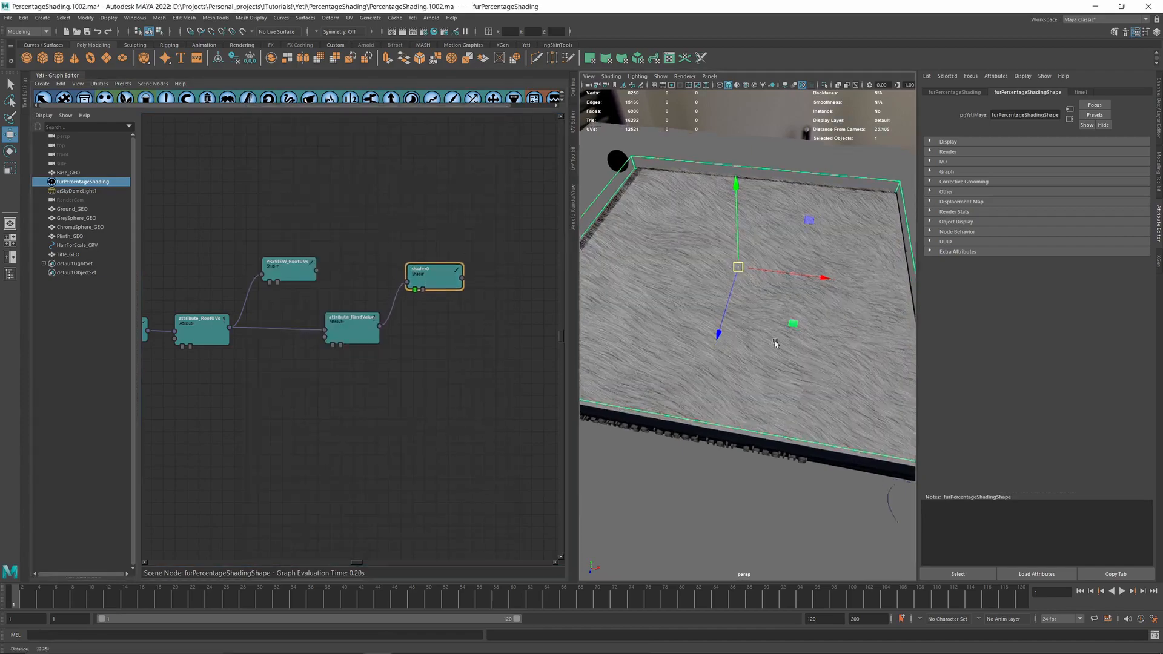
scroll(775, 344, "up", 10)
left_click_drag(775, 344, 746, 319, "alt")
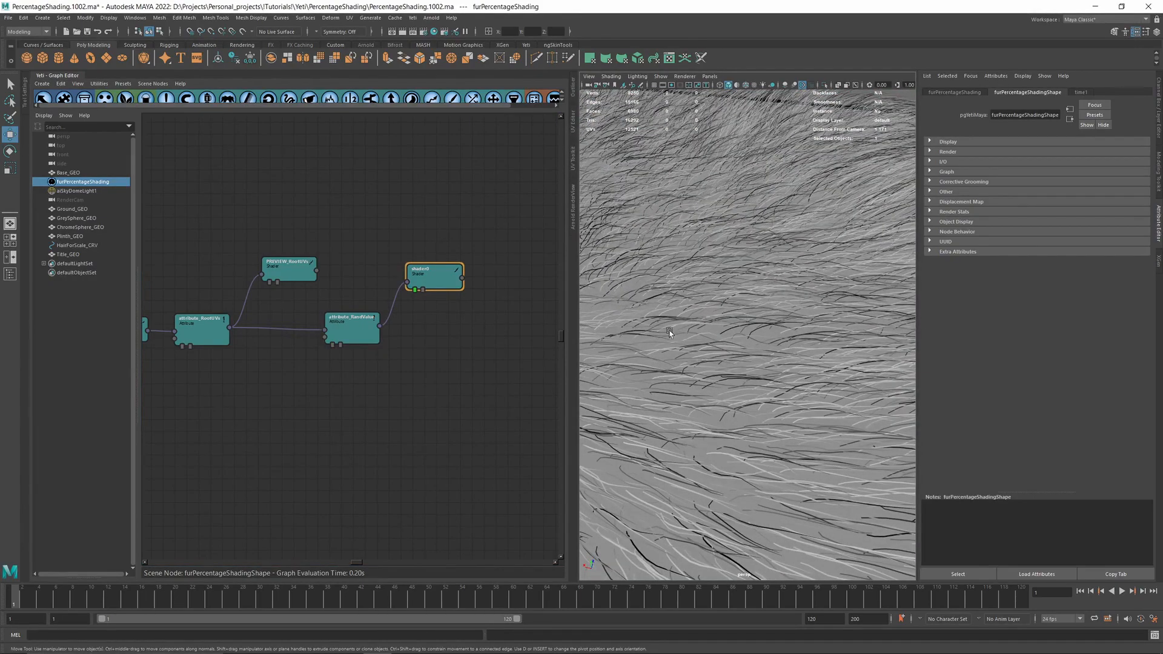
left_click_drag(680, 319, 793, 360, "alt")
scroll(794, 360, "up", 10)
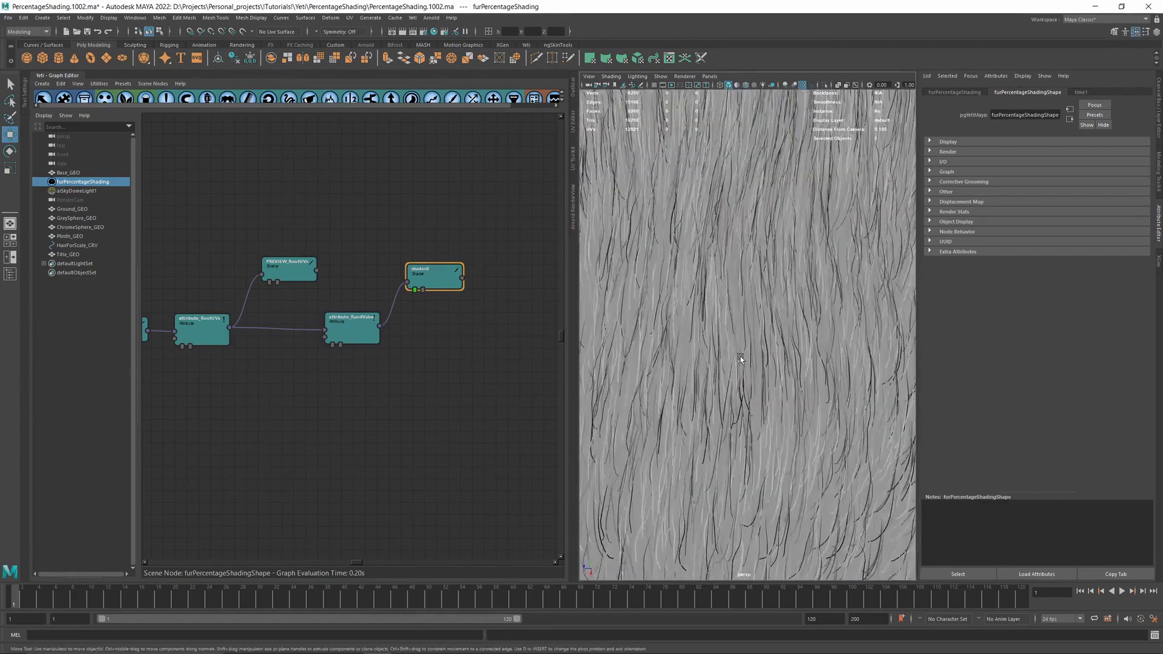
right_click_drag(905, 393, 790, 218, "alt")
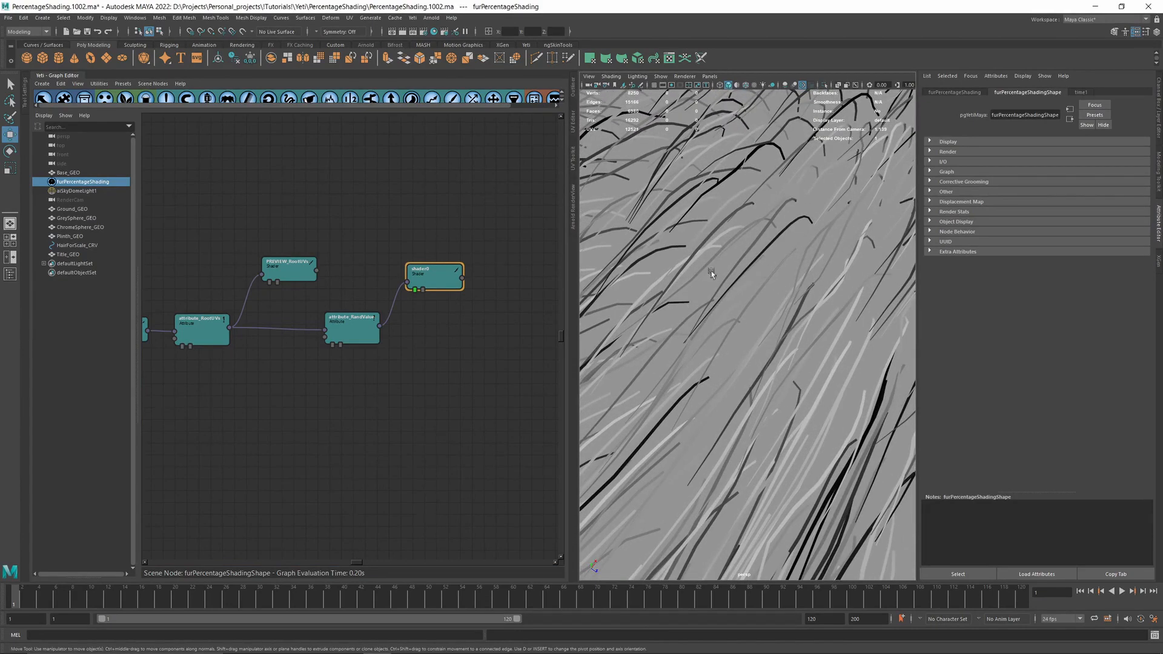
right_click_drag(780, 214, 805, 229, "alt")
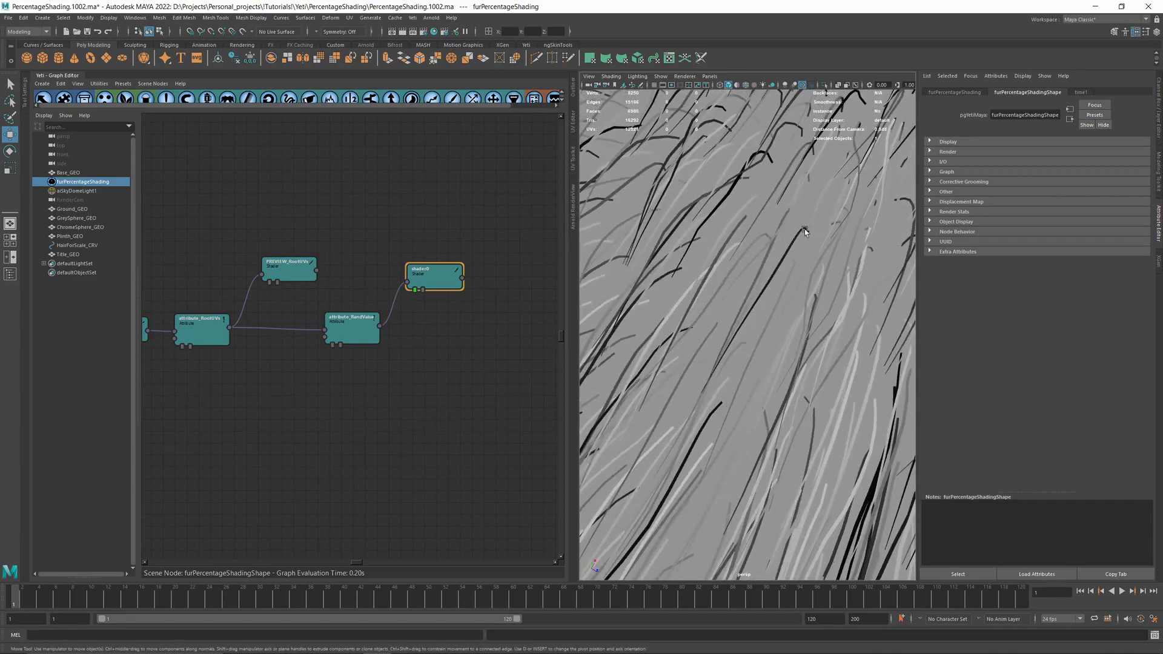
left_click_drag(714, 362, 758, 271, "alt")
left_click_drag(795, 208, 782, 265, "alt")
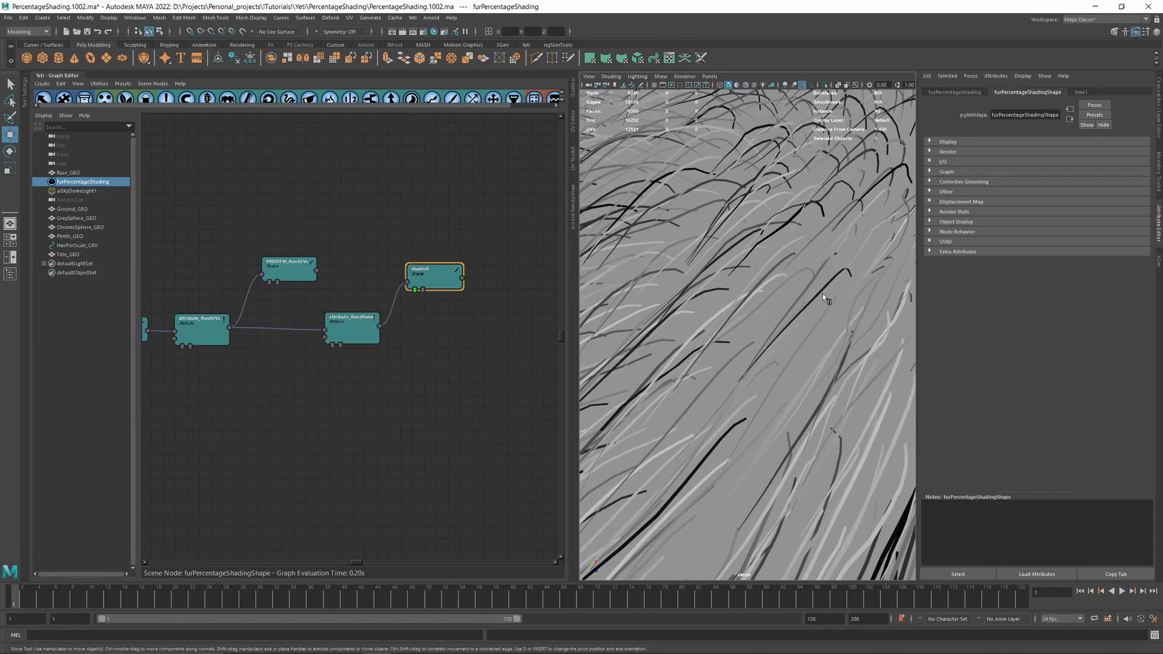
scroll(826, 299, "down", 3)
- Rename the new Shader node PREVIEW_RandValue
double_click(435, 280)
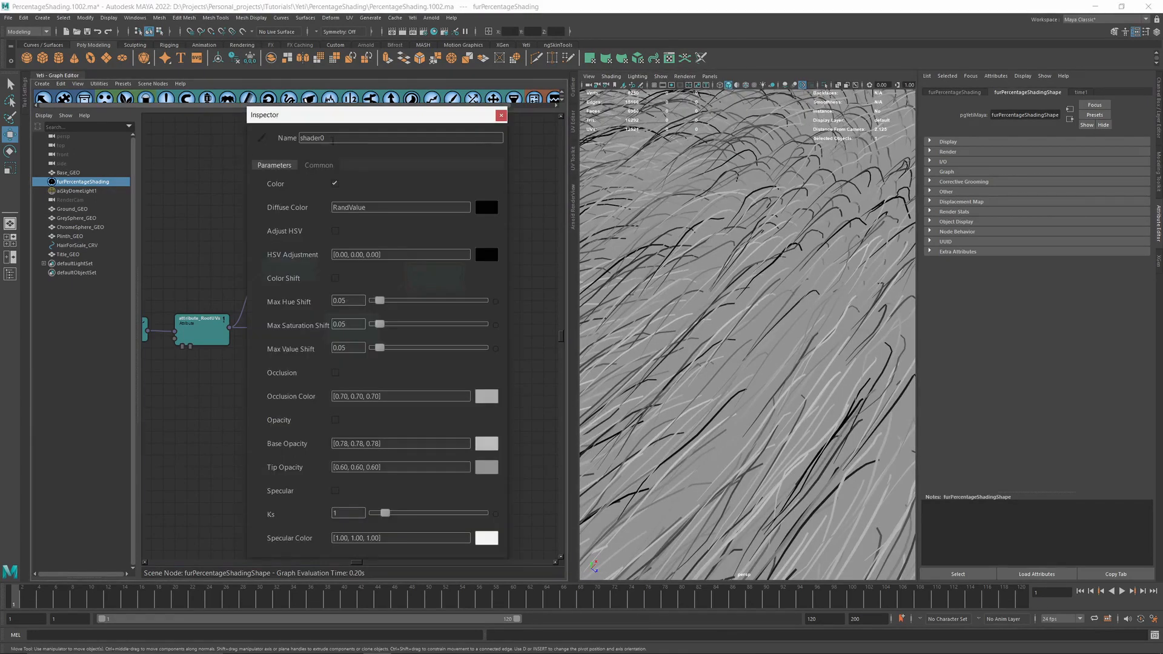
type("PREVIEW_RandValue")
left_click(502, 115)
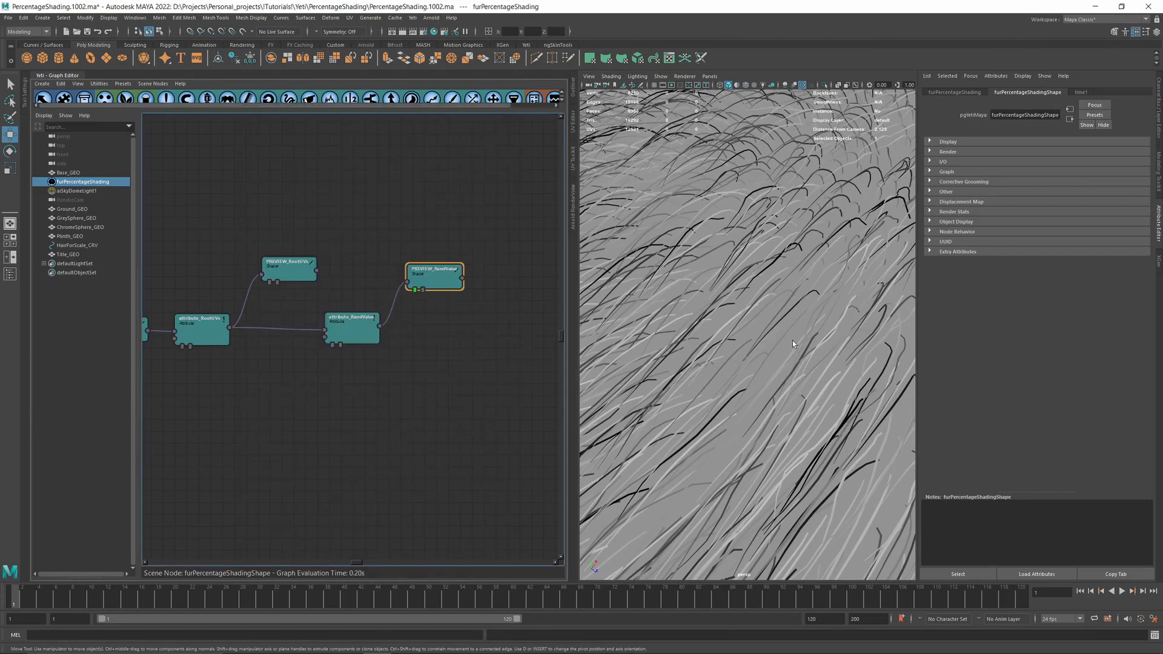
- Display the fur at attribute_RandValue and review the node's parameters and its Map As Renderable Attribute settings
left_click(333, 345)
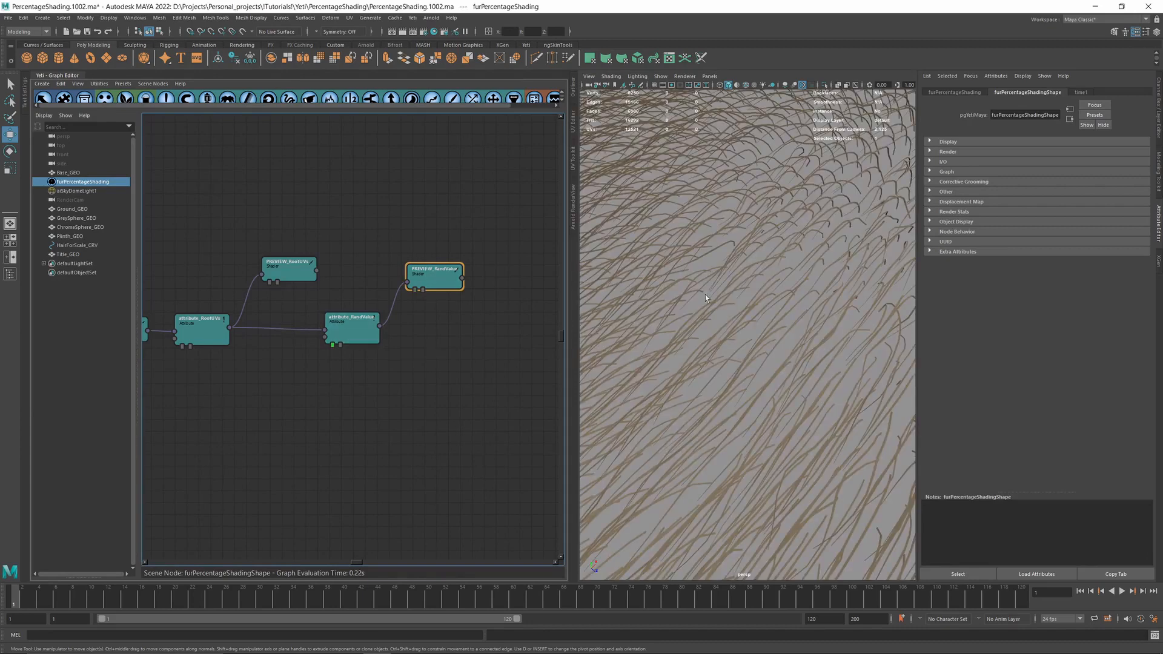
left_click(370, 323)
double_click(370, 323)
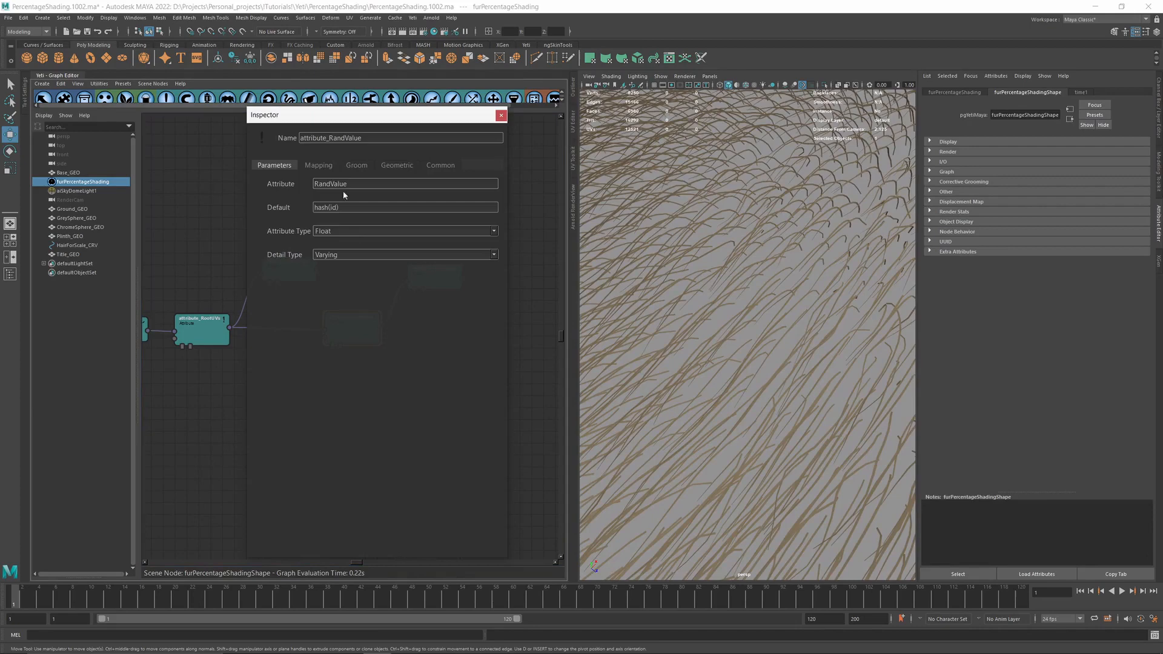
left_click(320, 165)
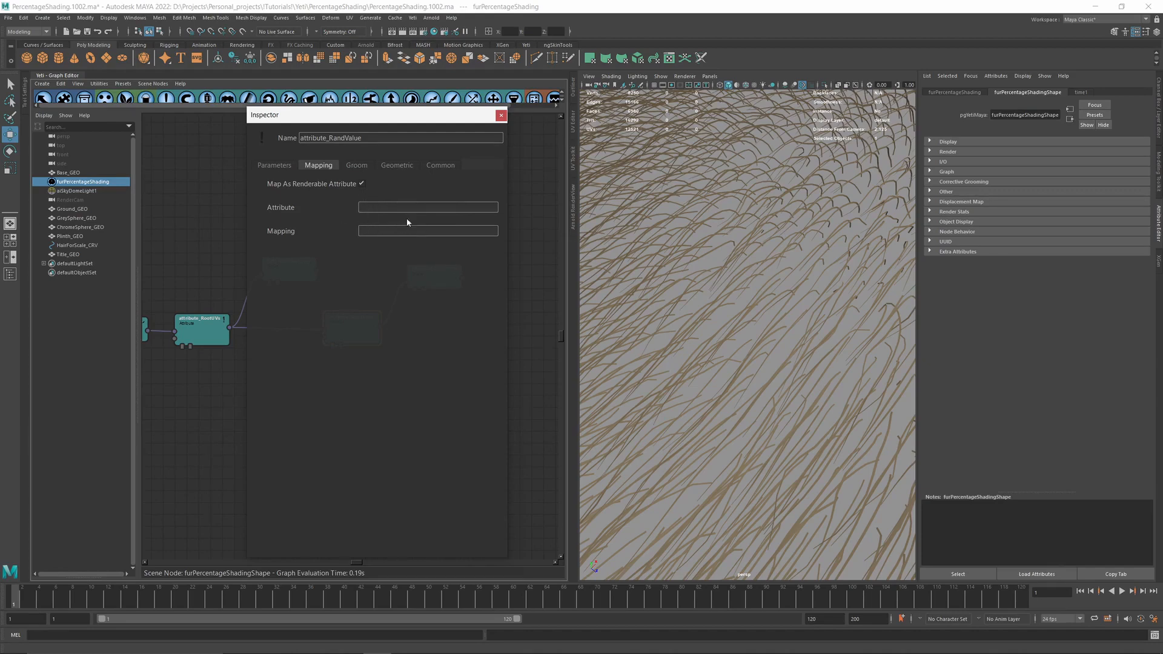
left_click(275, 166)
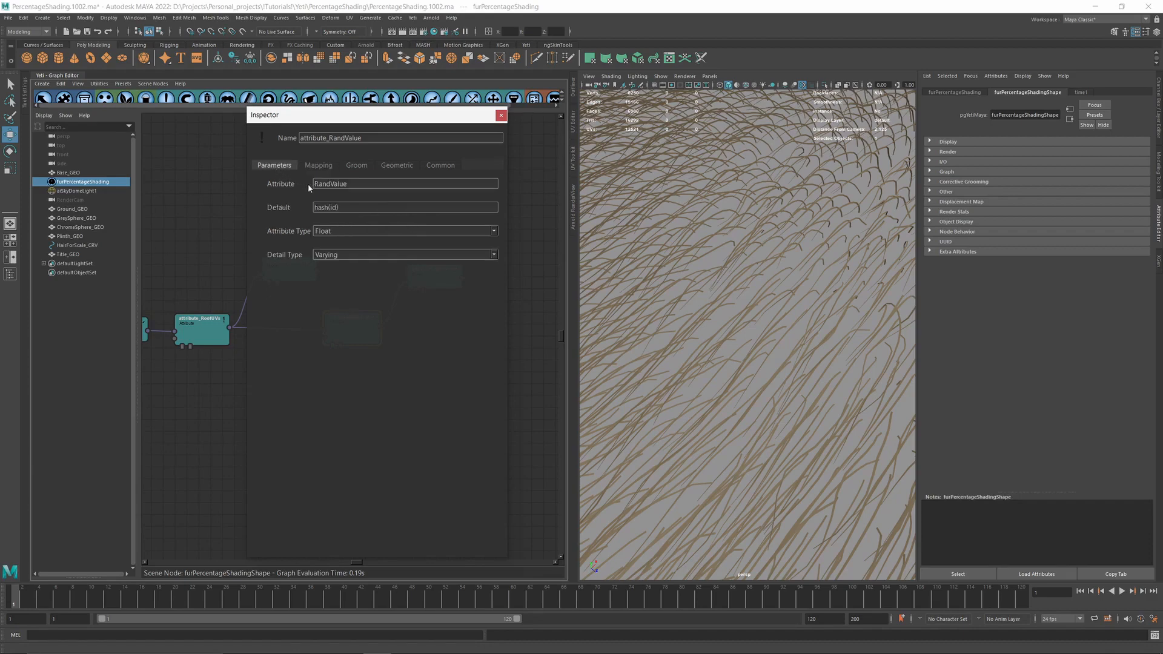
left_click_drag(365, 183, 272, 190)
left_click(318, 166)
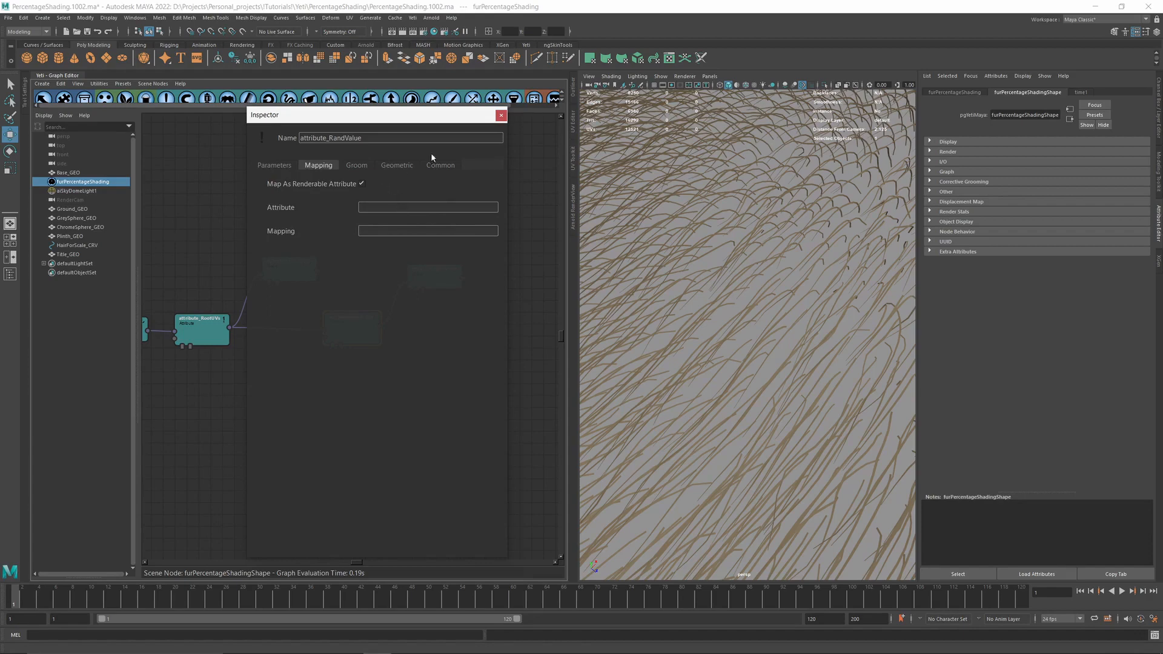
left_click(501, 115)
- Examine the fibre attribute mappings in the node information of attribute_RandValue and check its mapping settings again
mouse_move(359, 326)
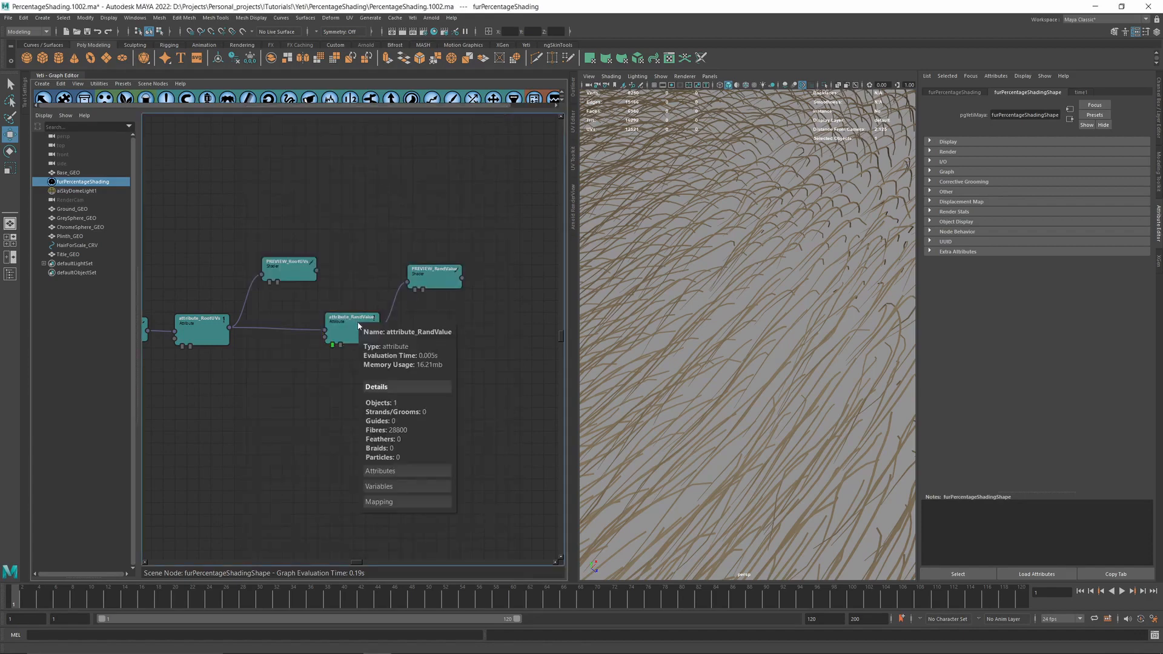
left_click(381, 500)
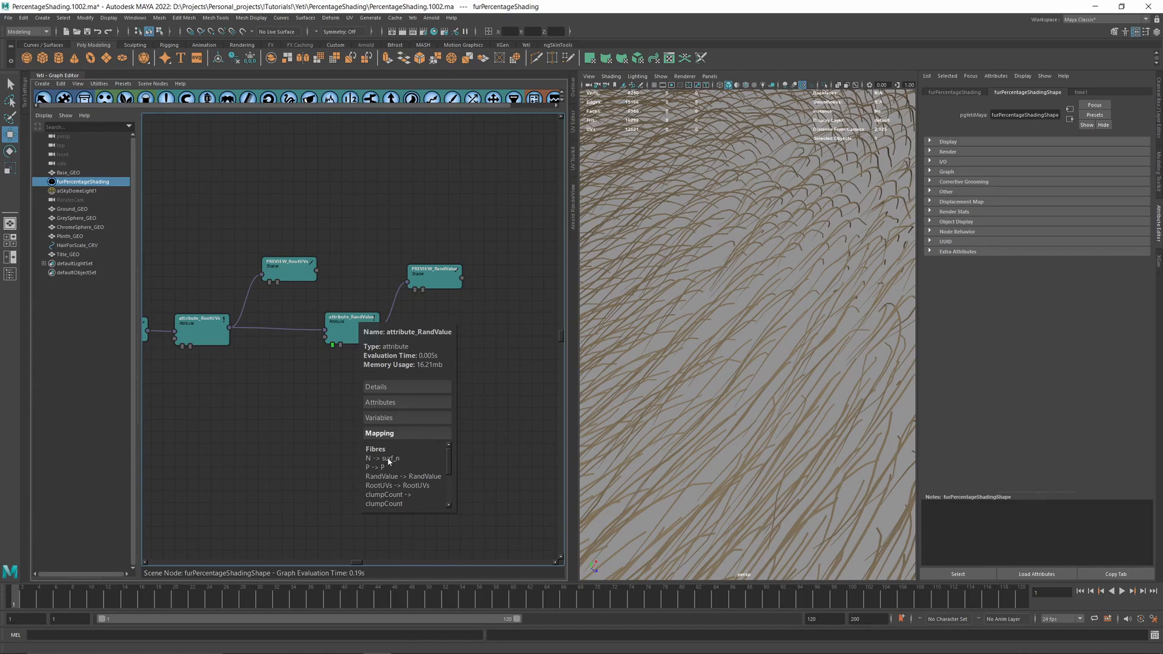
scroll(405, 461, "down", 2)
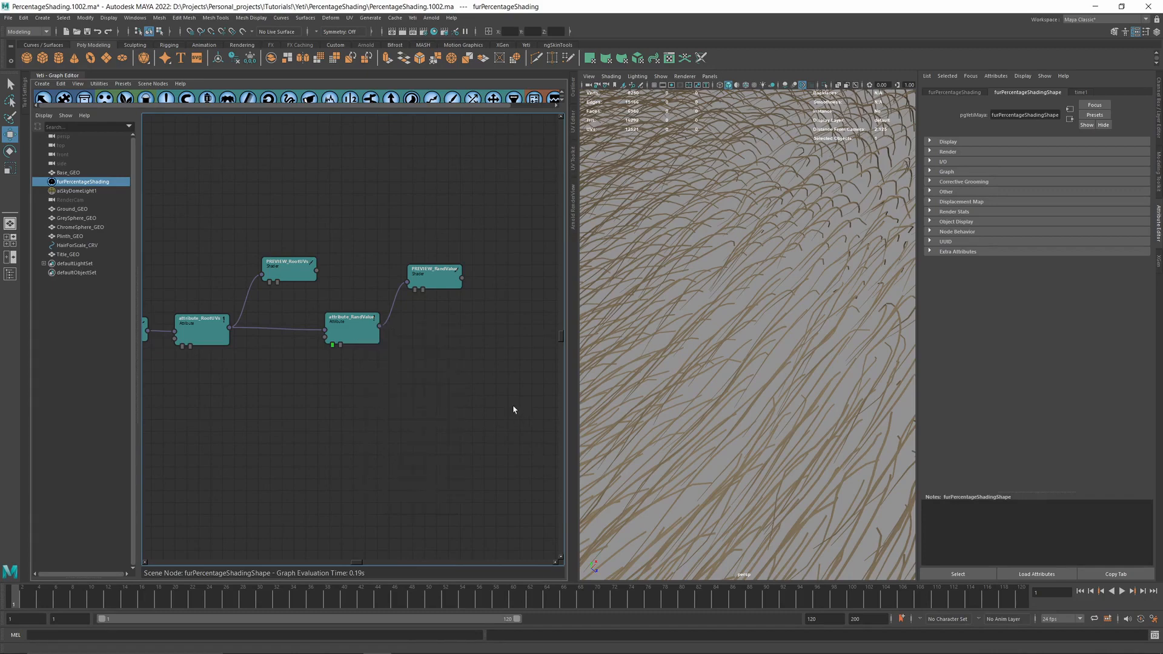
double_click(370, 330)
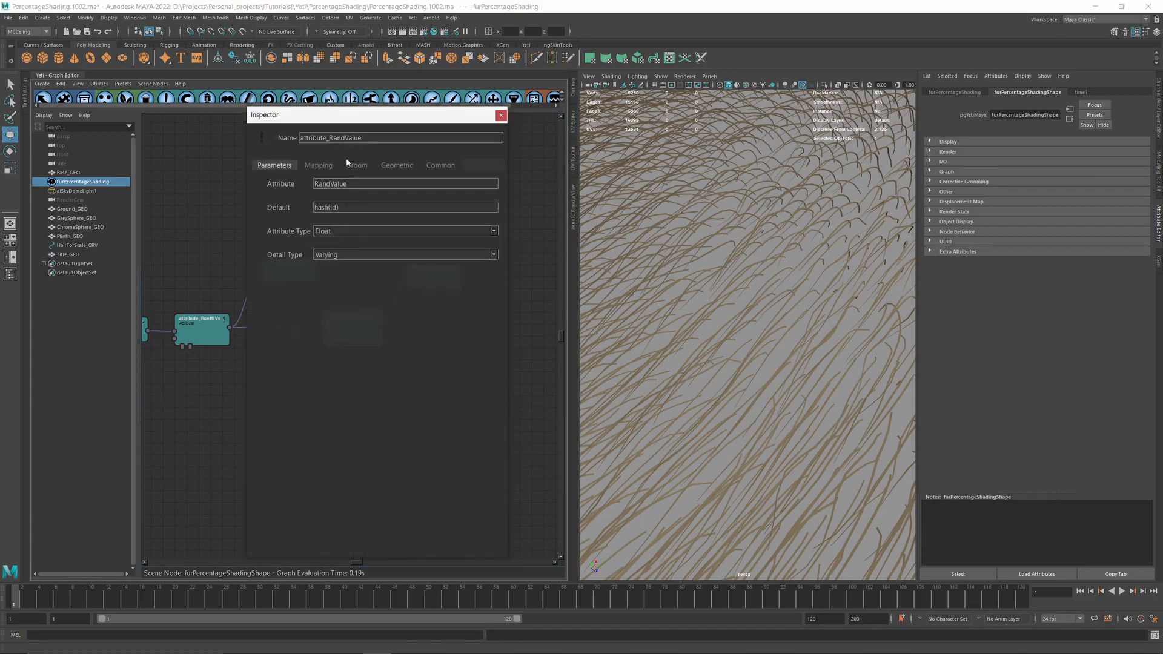
left_click(319, 165)
left_click(500, 115)
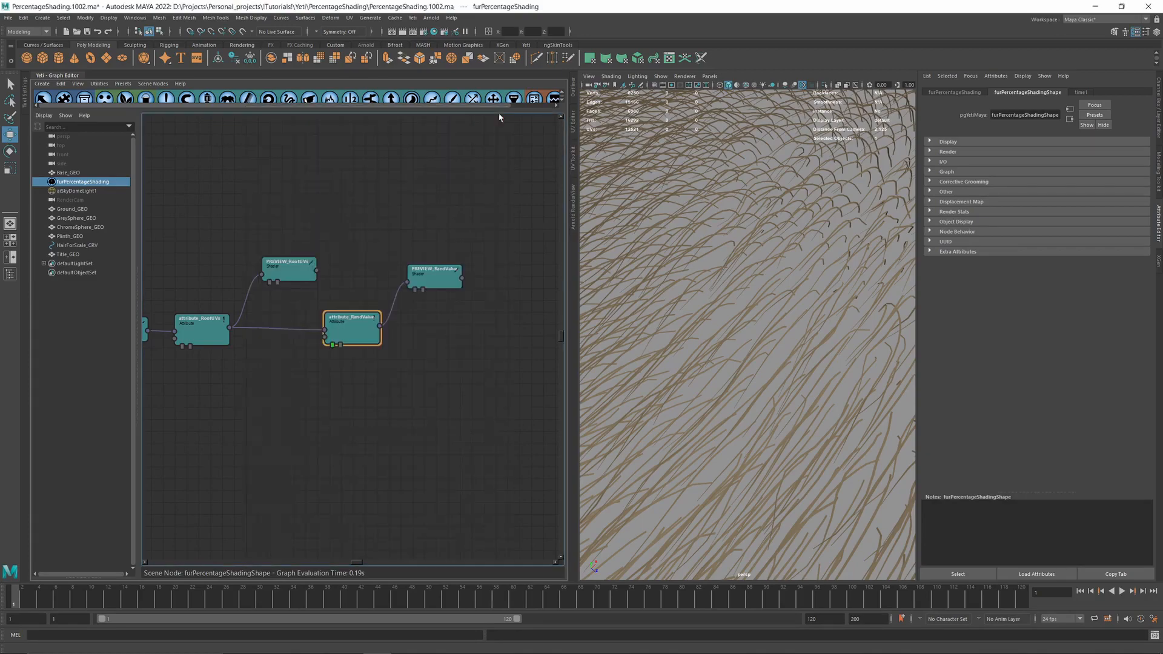
- Save the PercentageShading.1002.ma scene
left_click_drag(822, 308, 758, 293, "alt")
key("ctrl+s")
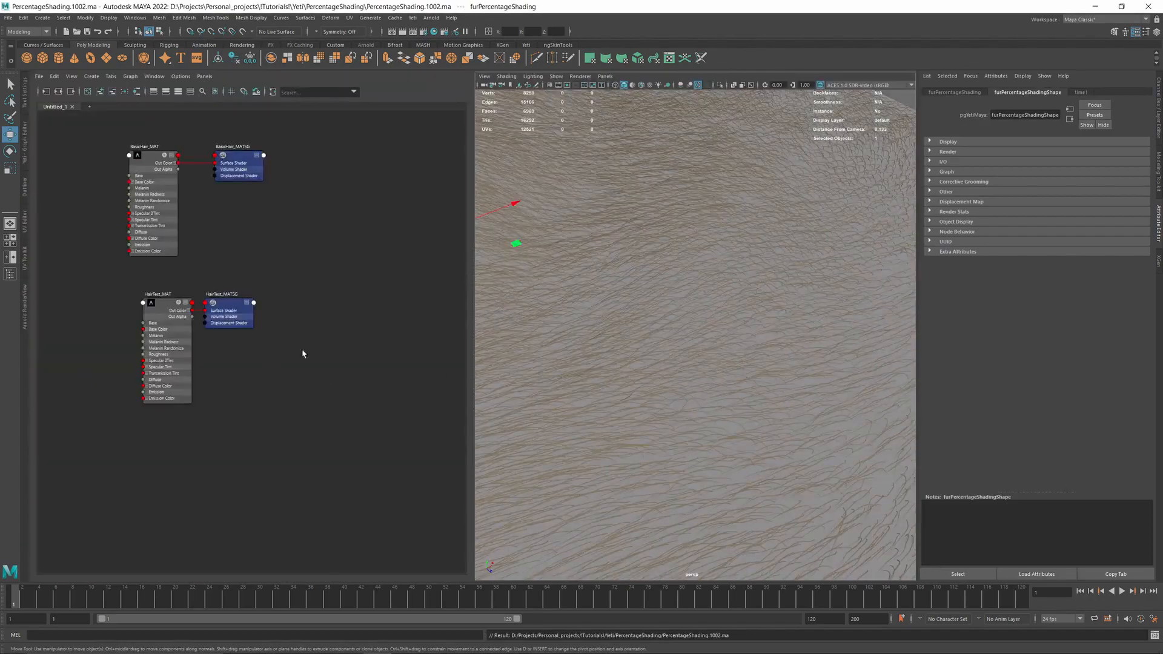
- Clear the selection and widen the Node Editor beside the fur render to show the BasicHair_MAT and HairTest_MAT networks
middle_click_drag(332, 298, 414, 339, "alt")
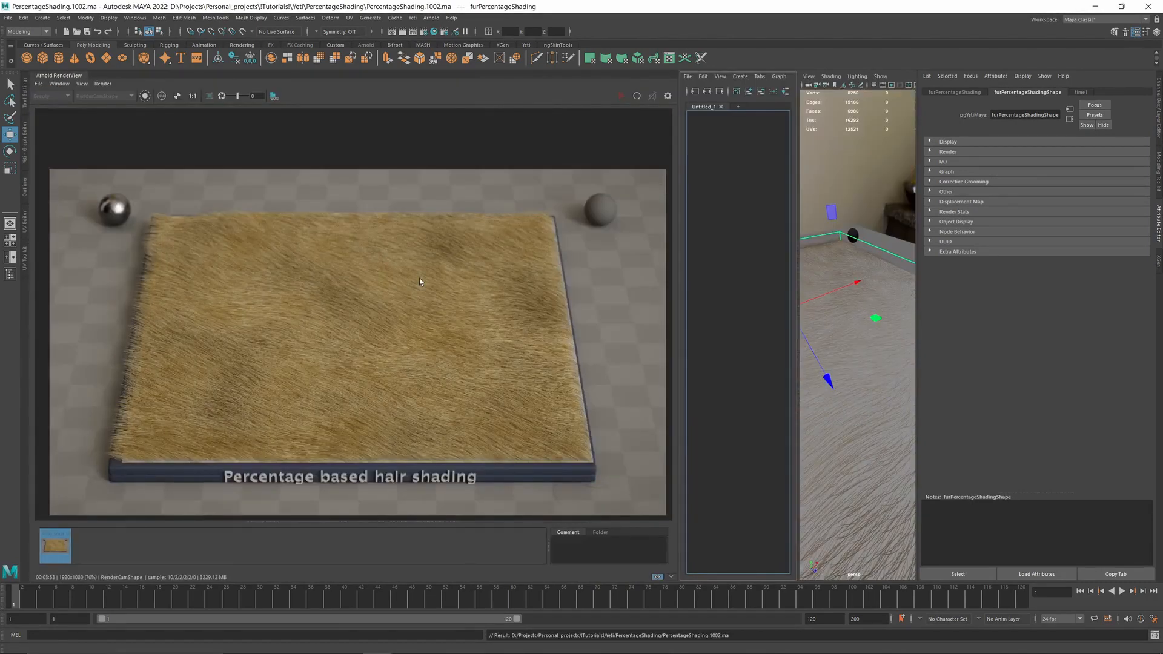
left_click(732, 301)
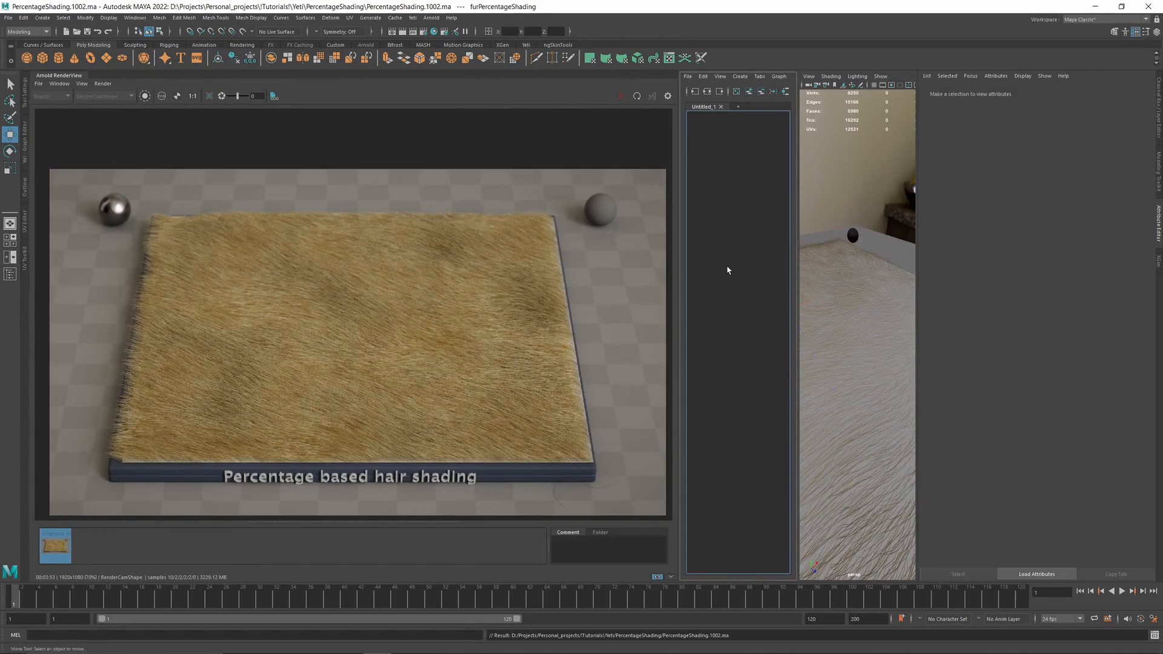
key("space")
left_click_drag(848, 214, 763, 261, "alt")
scroll(790, 248, "up", 4)
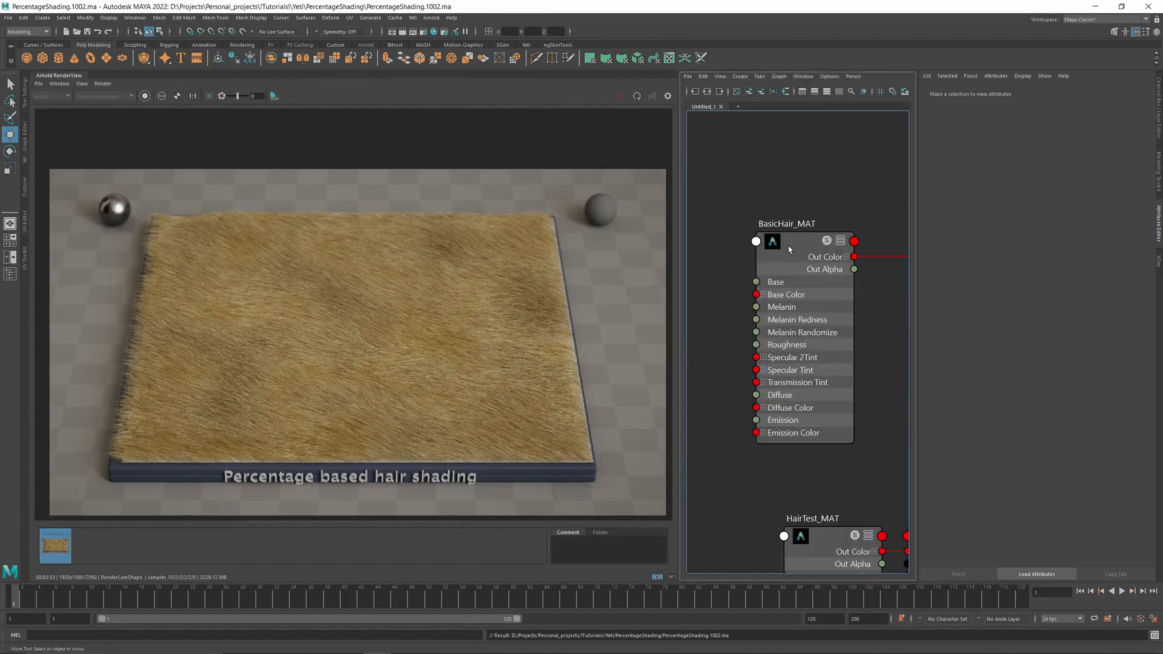
left_click_drag(678, 254, 577, 254)
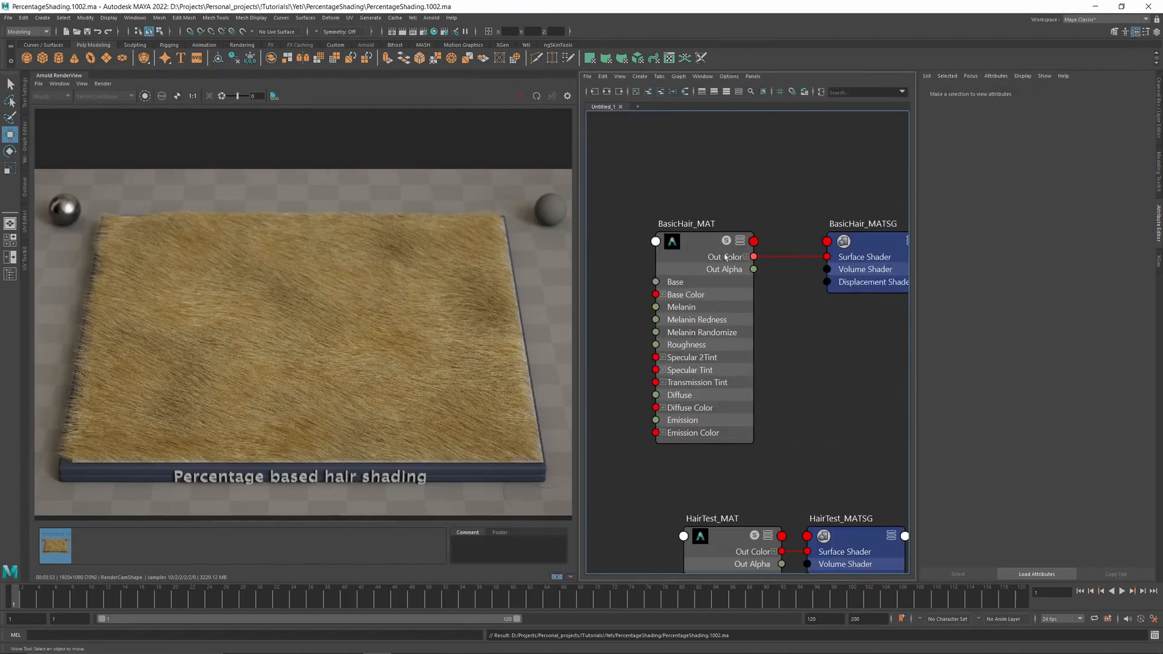
- Review the BasicHair_MAT attributes and examine the rendered fur up close
left_click(698, 259)
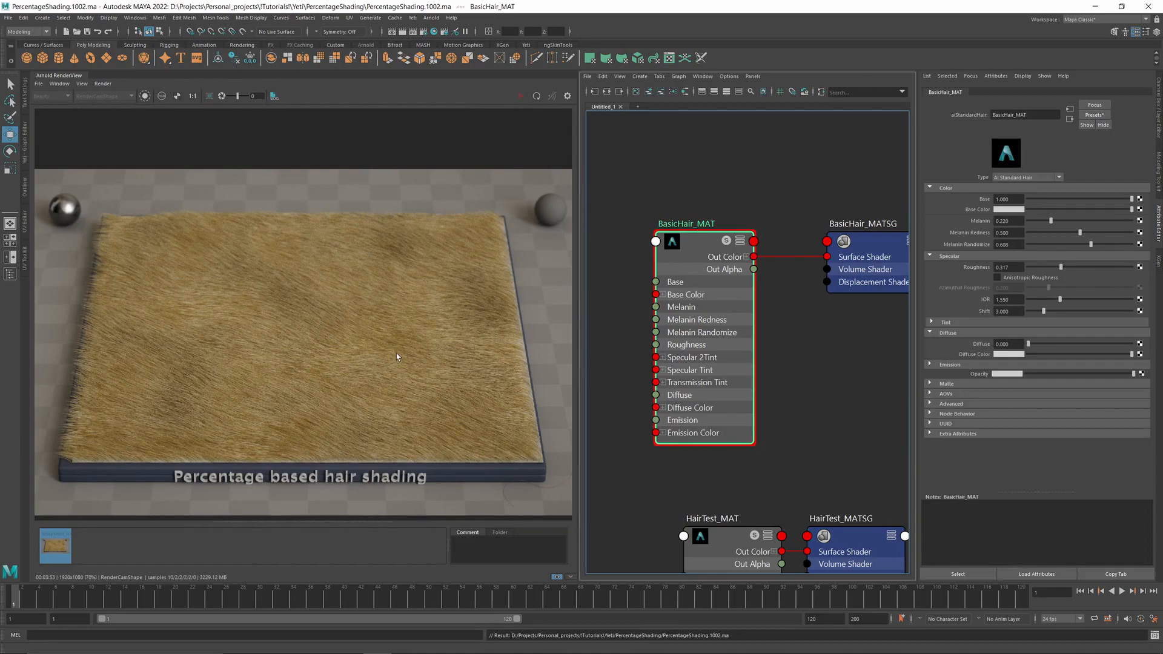
scroll(318, 343, "up", 5)
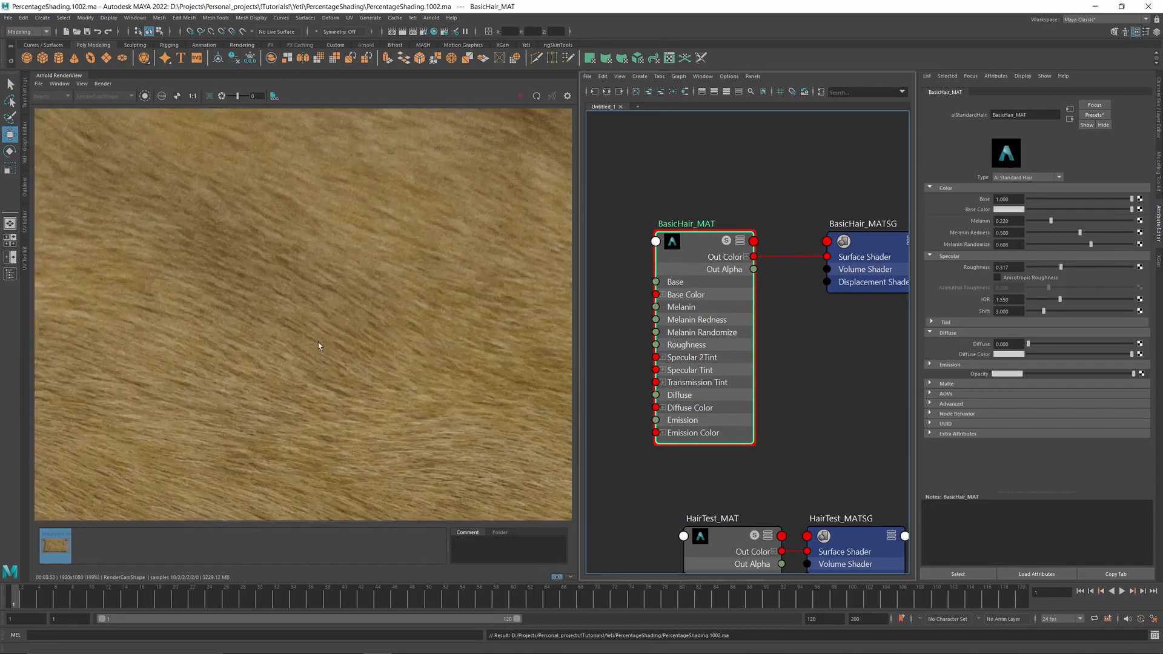
middle_click_drag(387, 431, 347, 430)
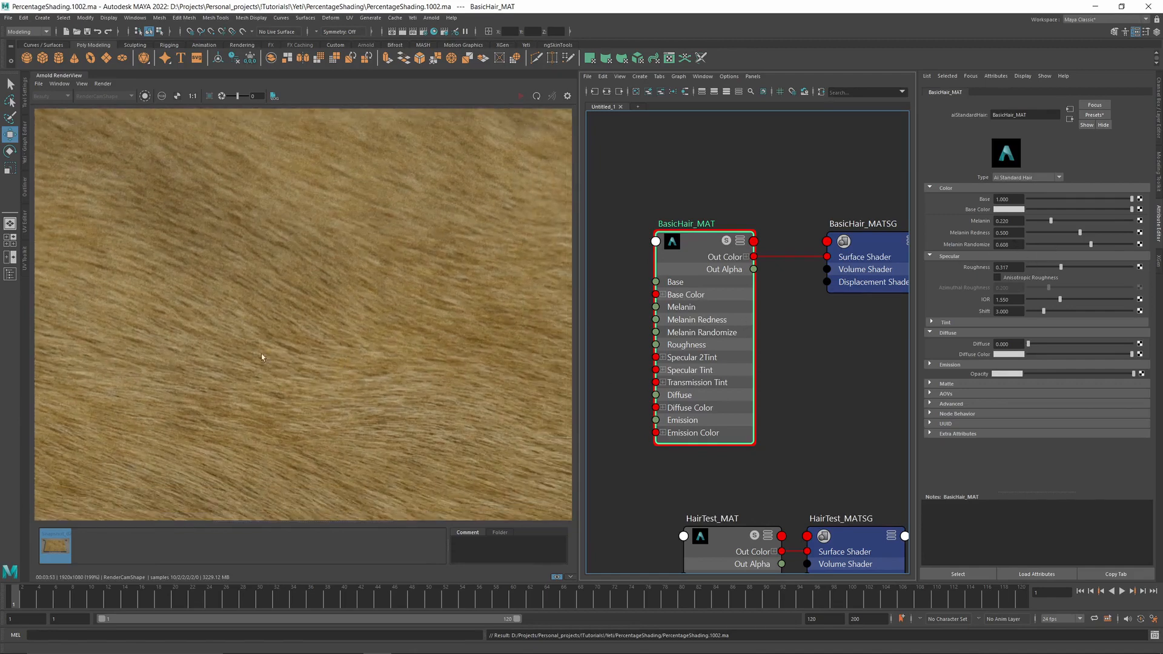
middle_click_drag(842, 388, 793, 333, "alt")
middle_click_drag(743, 396, 753, 349, "alt")
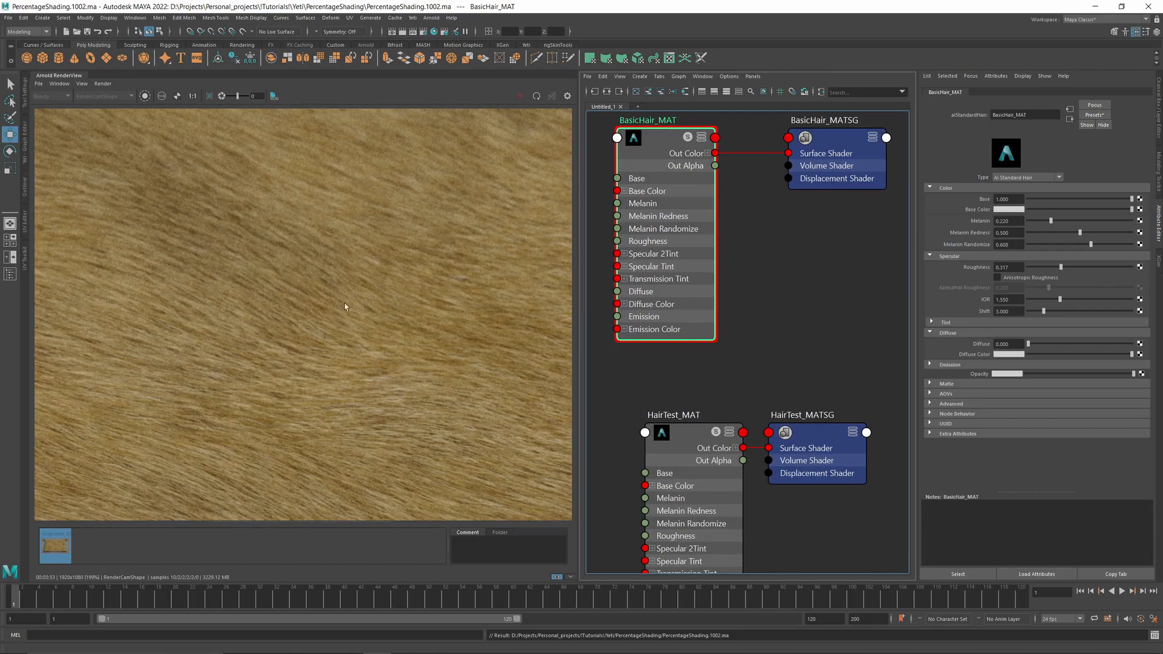
- Review the HairTest_MAT attributes and assign that material to the furPercentageShading fur
left_click(667, 438)
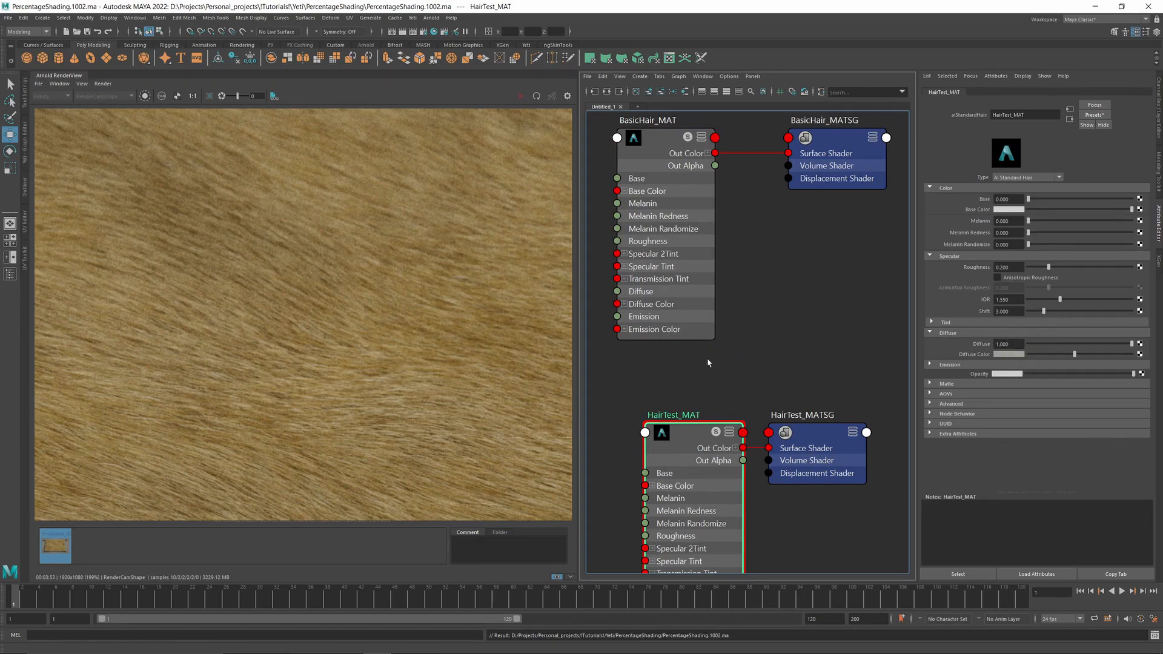
key("space")
left_click(821, 328)
left_click_drag(822, 317, 804, 332, "alt")
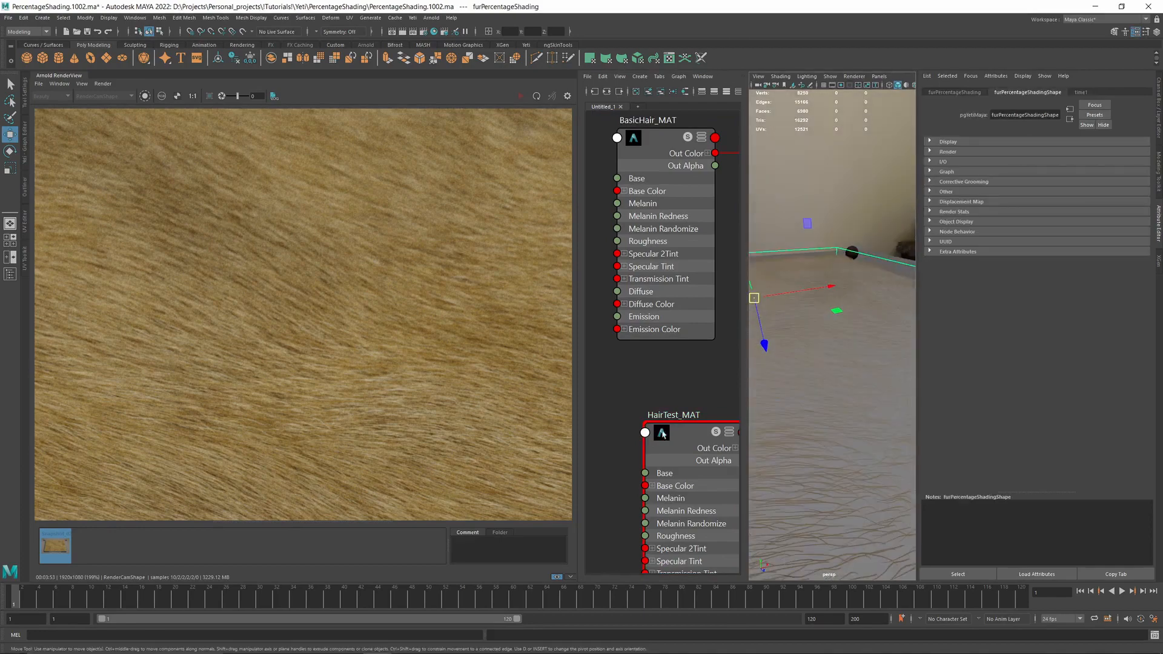
right_click_drag(662, 433, 665, 414)
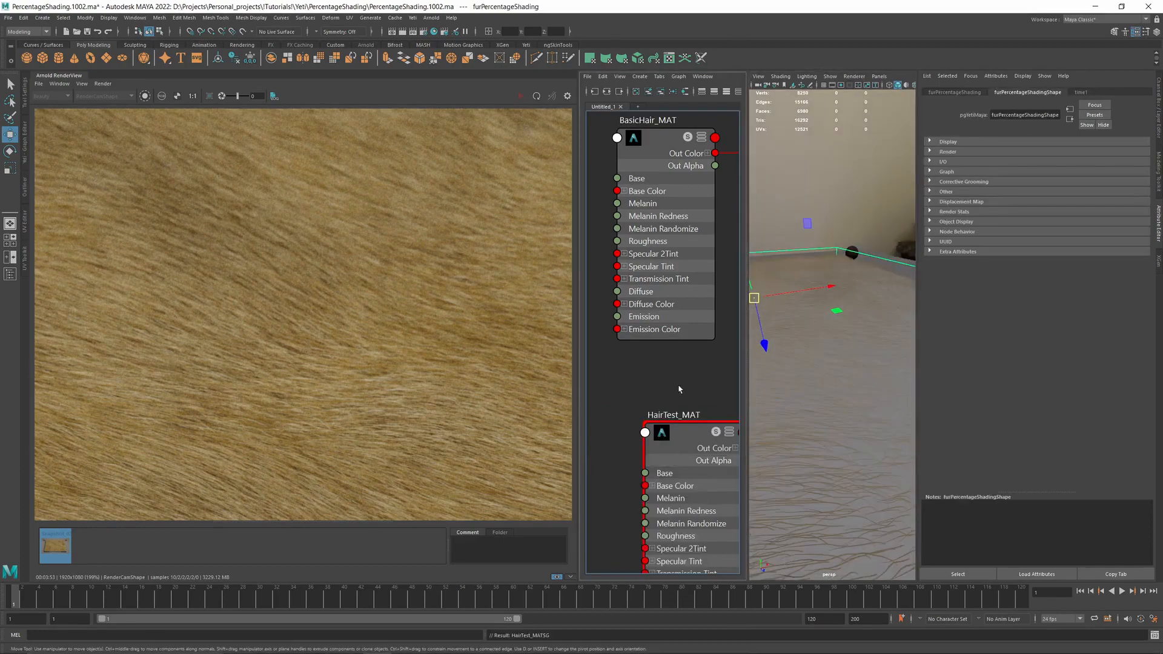
key("space")
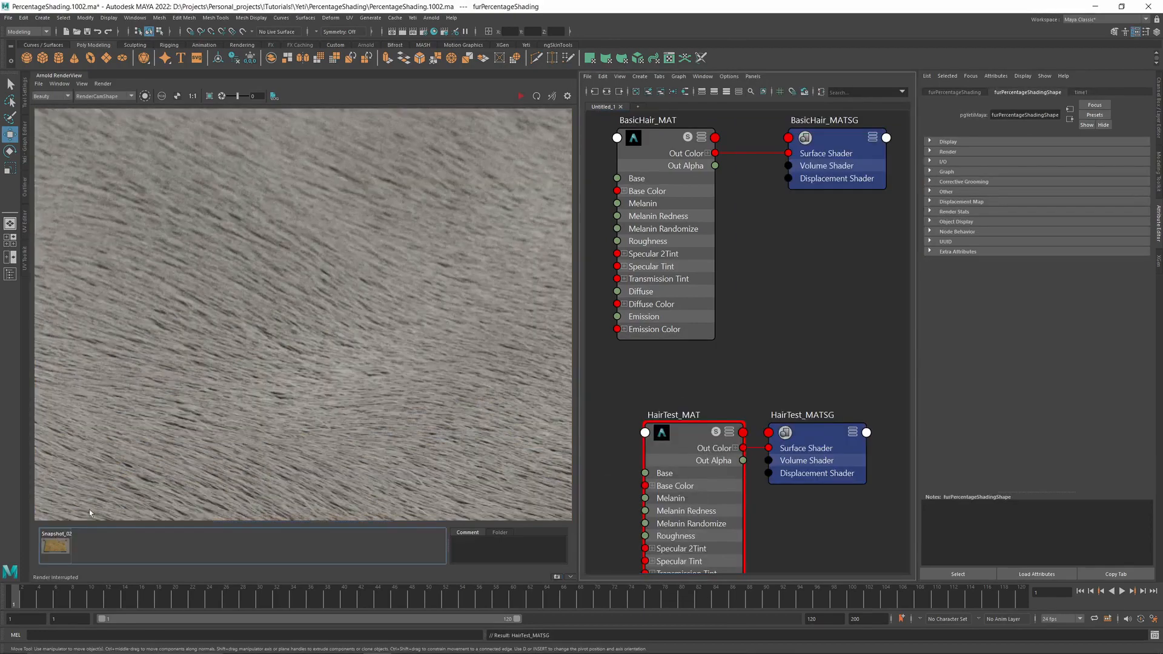
- Examine the HairTest_MAT fur render both up close and as a whole
scroll(256, 333, "down", 5)
middle_click_drag(249, 297, 294, 291)
scroll(305, 326, "up", 3)
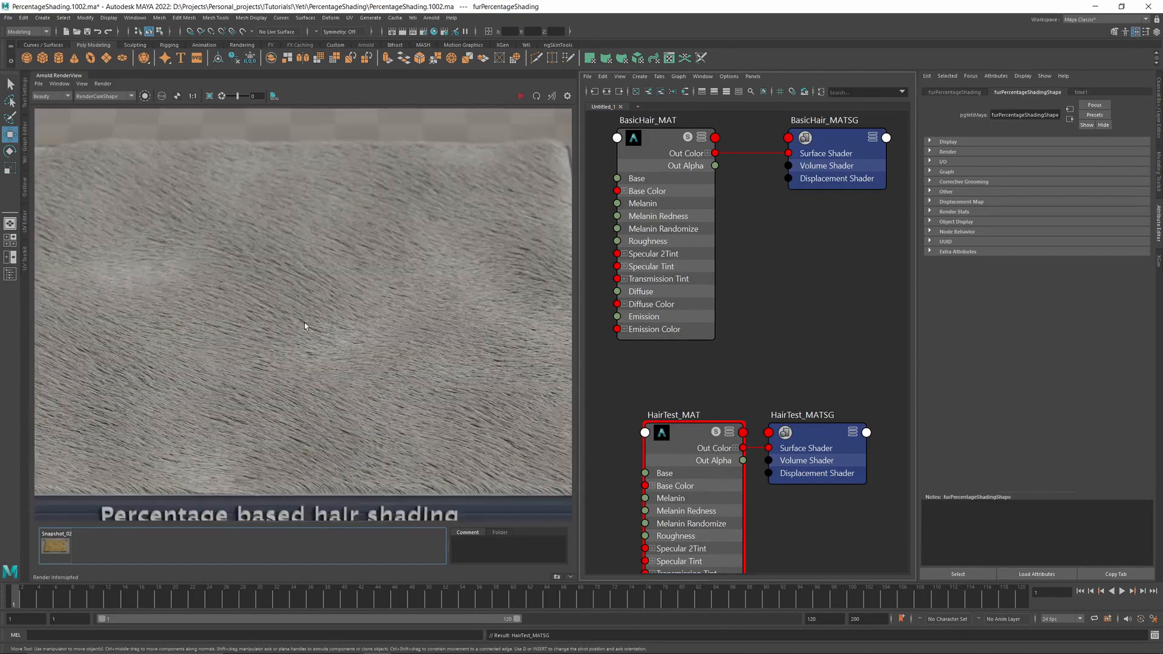
scroll(310, 317, "down", 2)
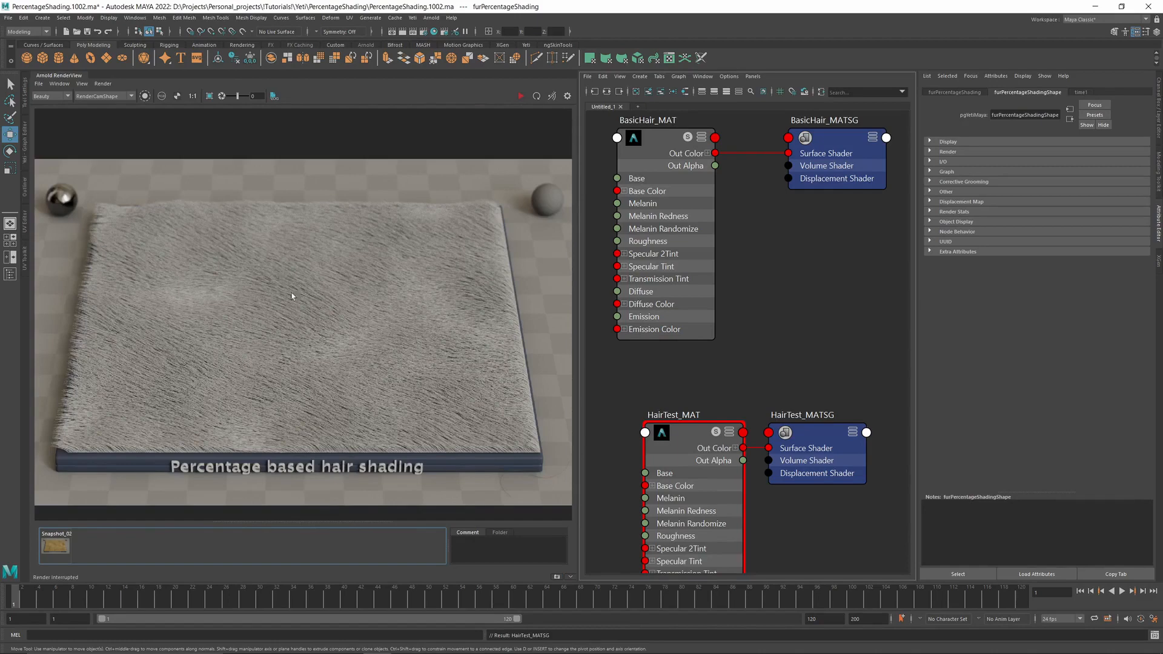
scroll(315, 339, "up", 3)
scroll(308, 336, "down", 3)
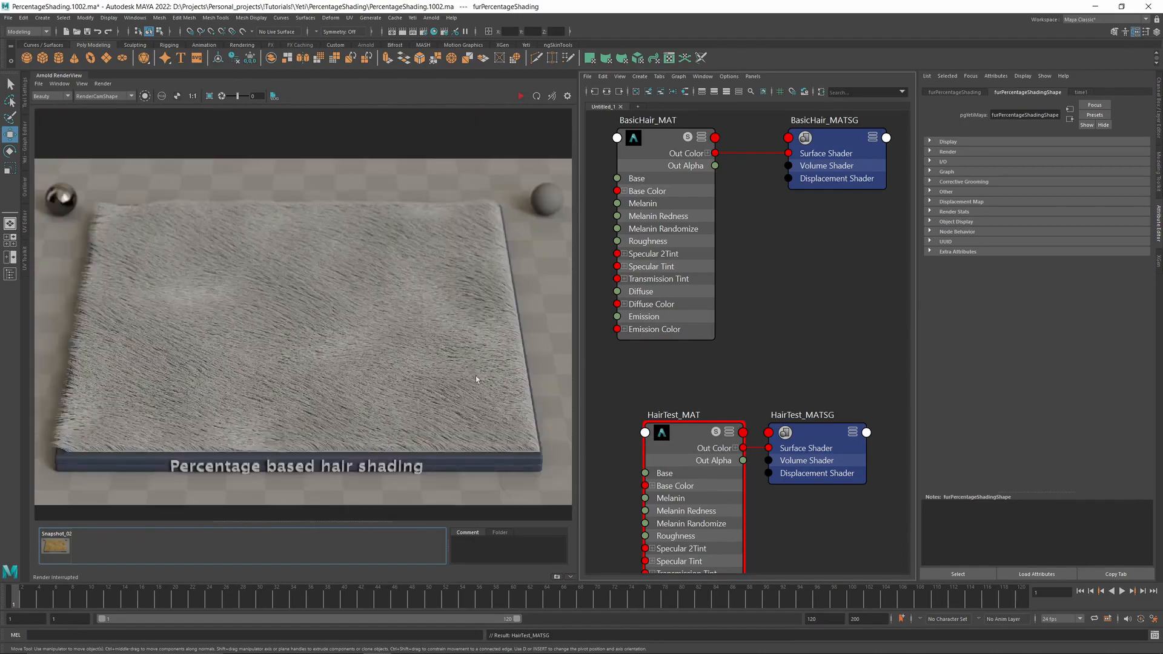
- Shift the HairTest_MAT network aside to make room and create an aiUserDataFloat node in front of it
left_click_drag(673, 385, 868, 426)
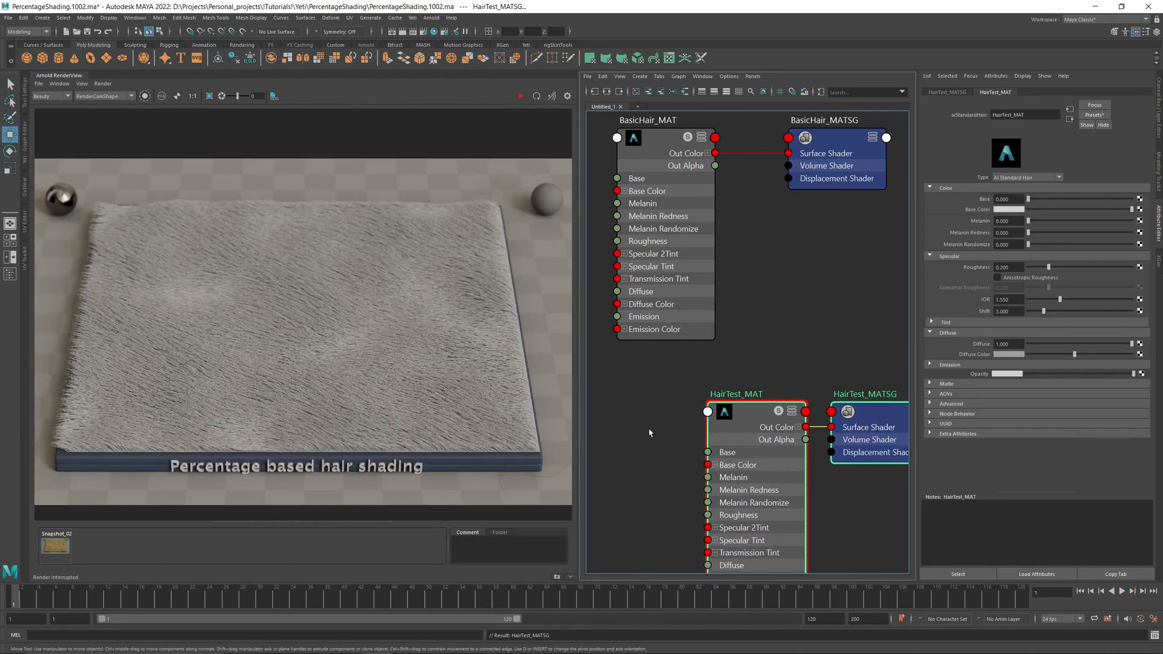
middle_click_drag(640, 421, 743, 354, "alt")
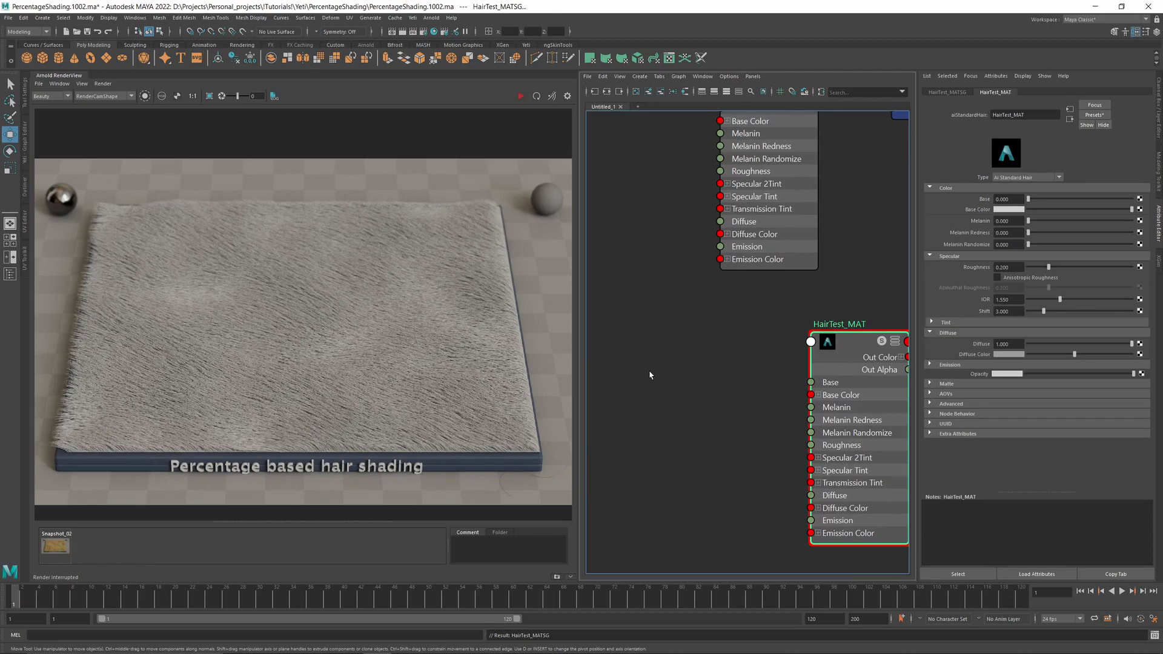
key("Tab")
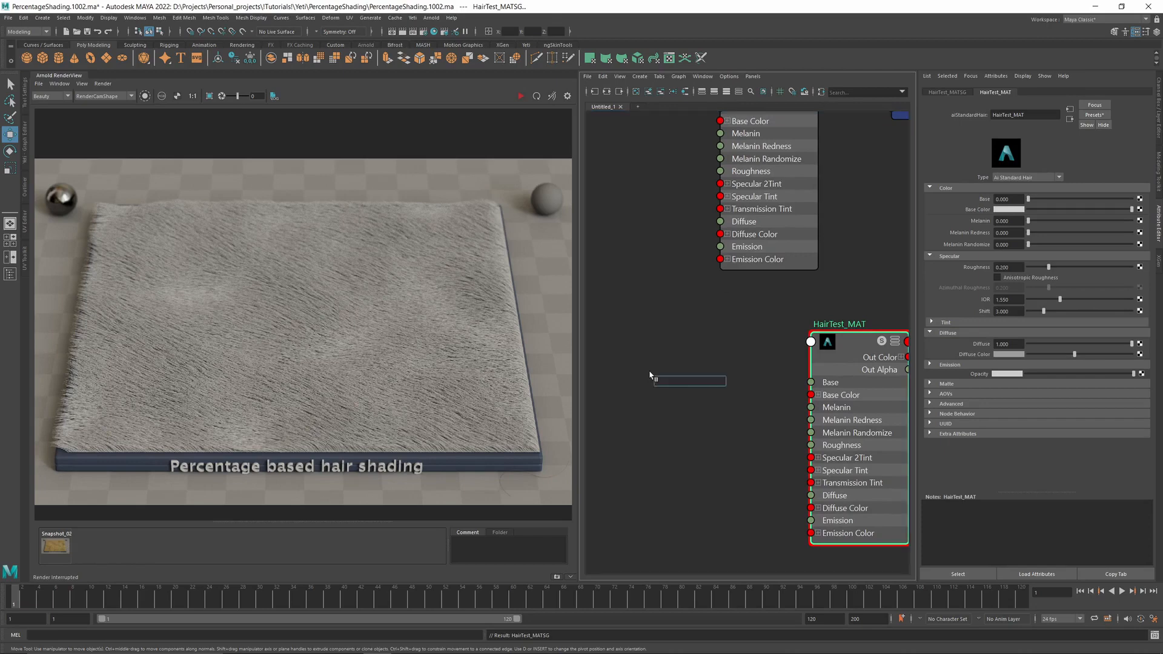
type("aiuser")
key("Down")
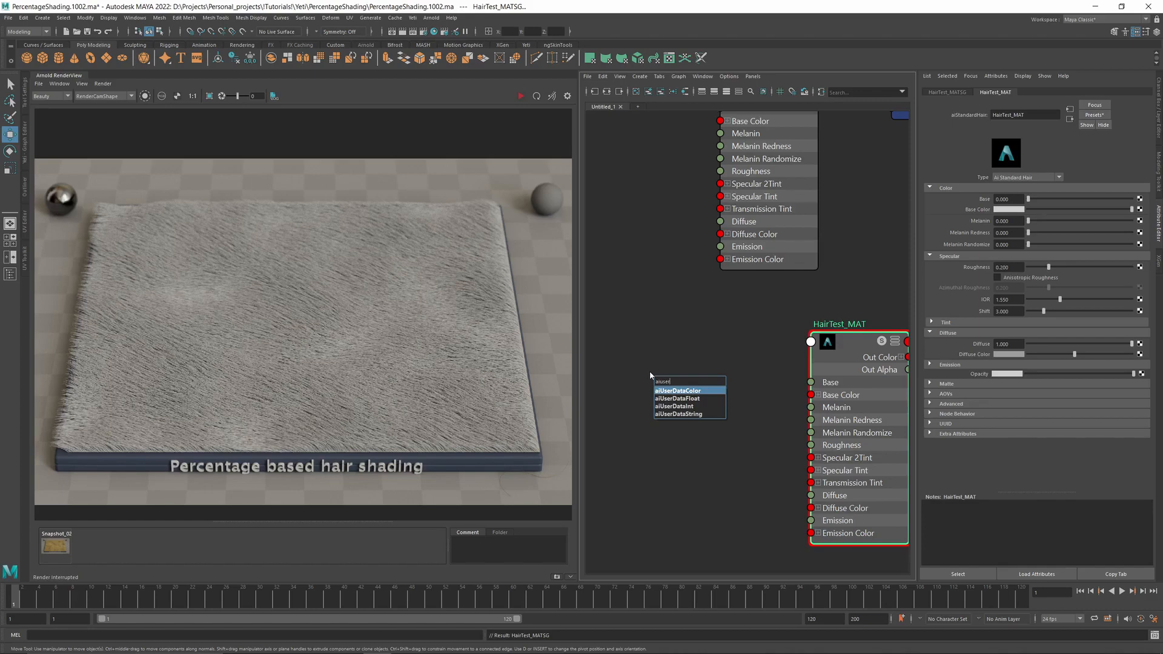
key("Down")
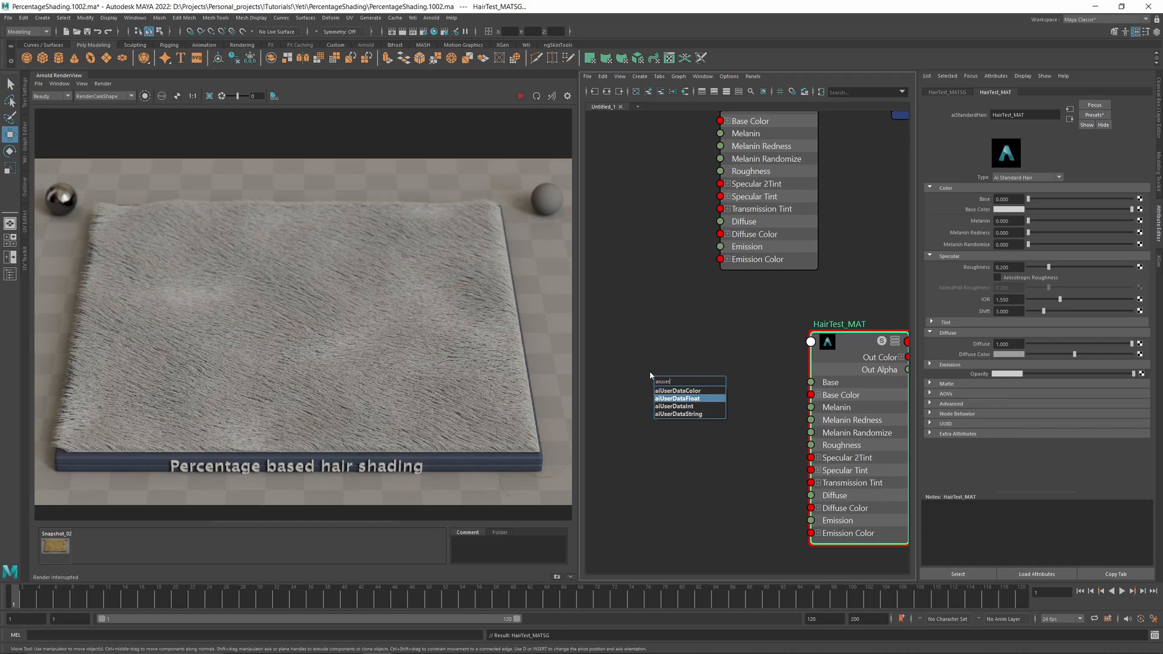
key("Return")
- Move the new user data float node farther from HairTest_MAT and rename it YETI_RandValue
left_click_drag(673, 397, 603, 398)
double_click(625, 374)
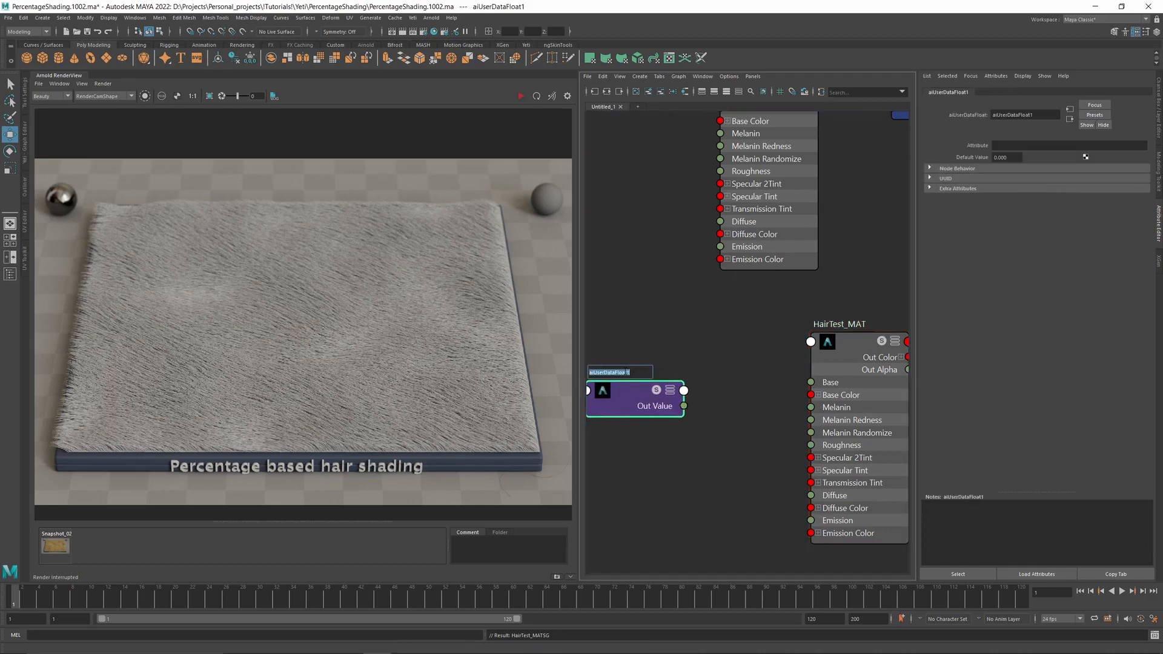
type("YETI_RandValue")
key("Return")
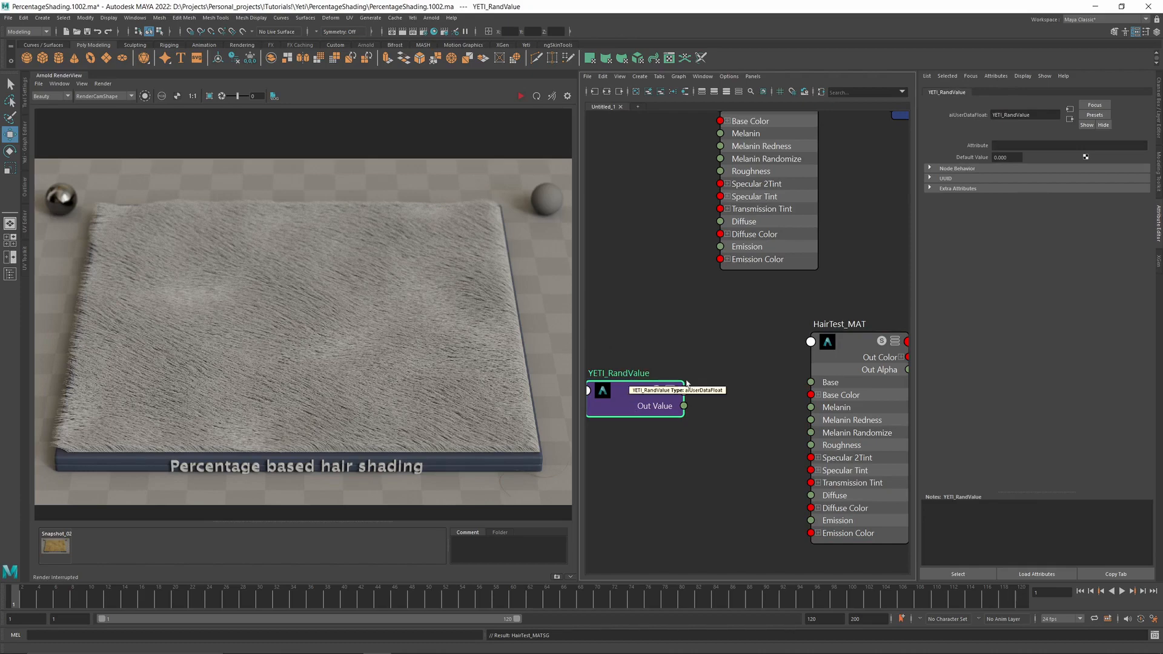
- Reposition the YETI_RandValue node slightly and set its Attribute to RandValue
middle_click_drag(685, 345, 715, 336, "alt")
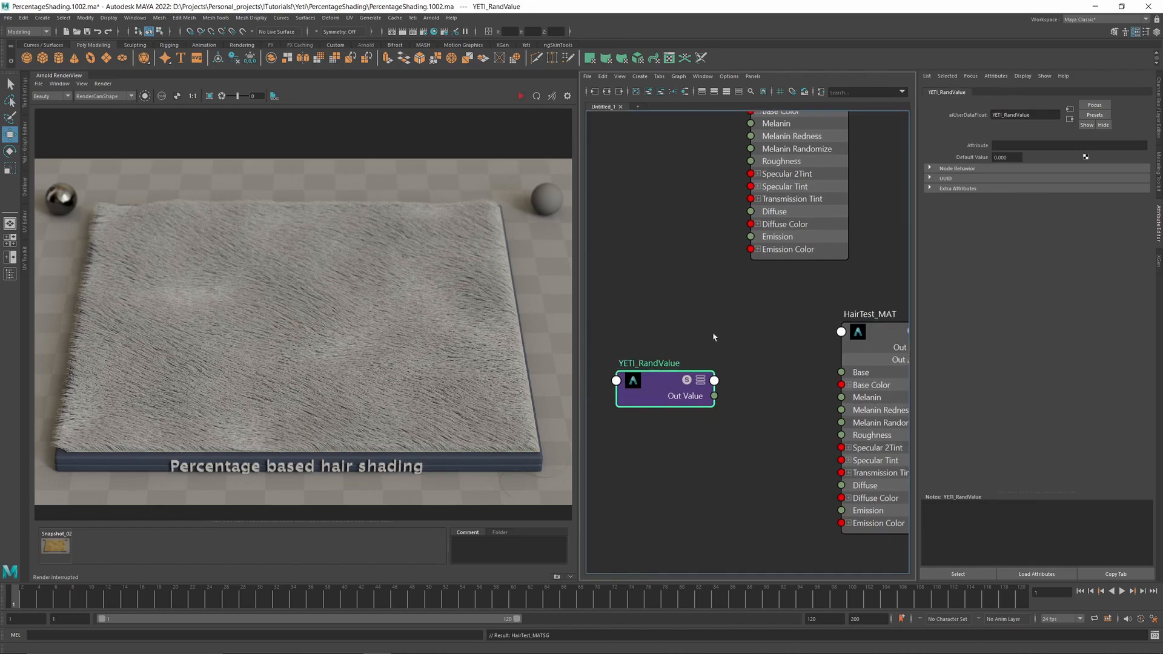
left_click_drag(652, 394, 630, 404)
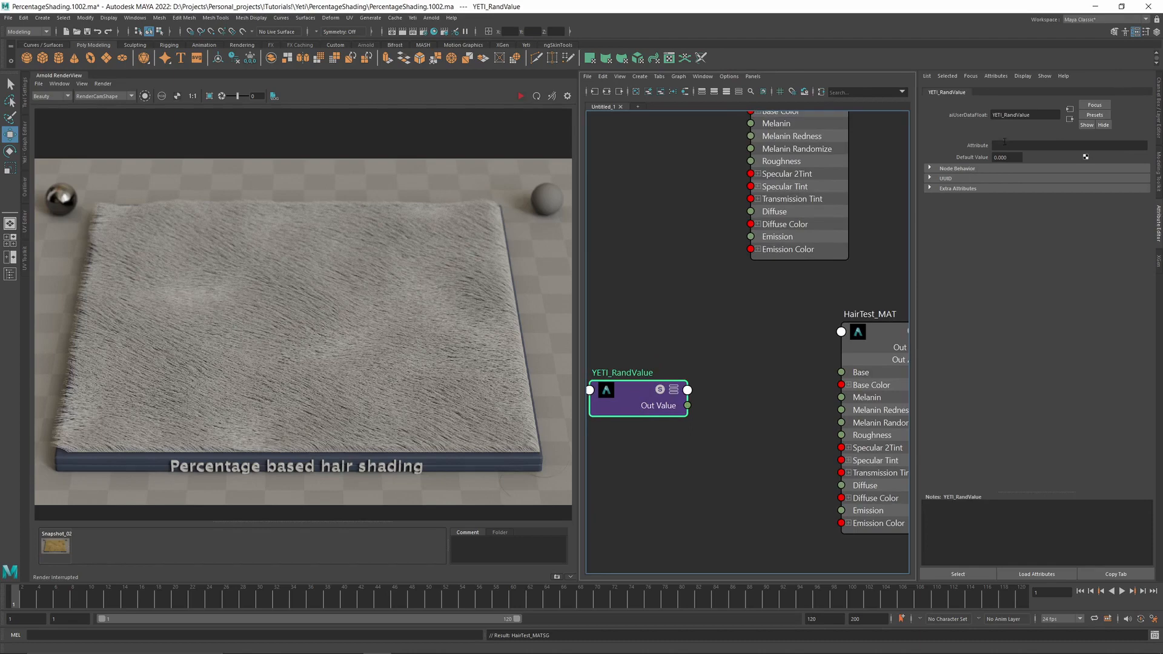
left_click(1005, 146)
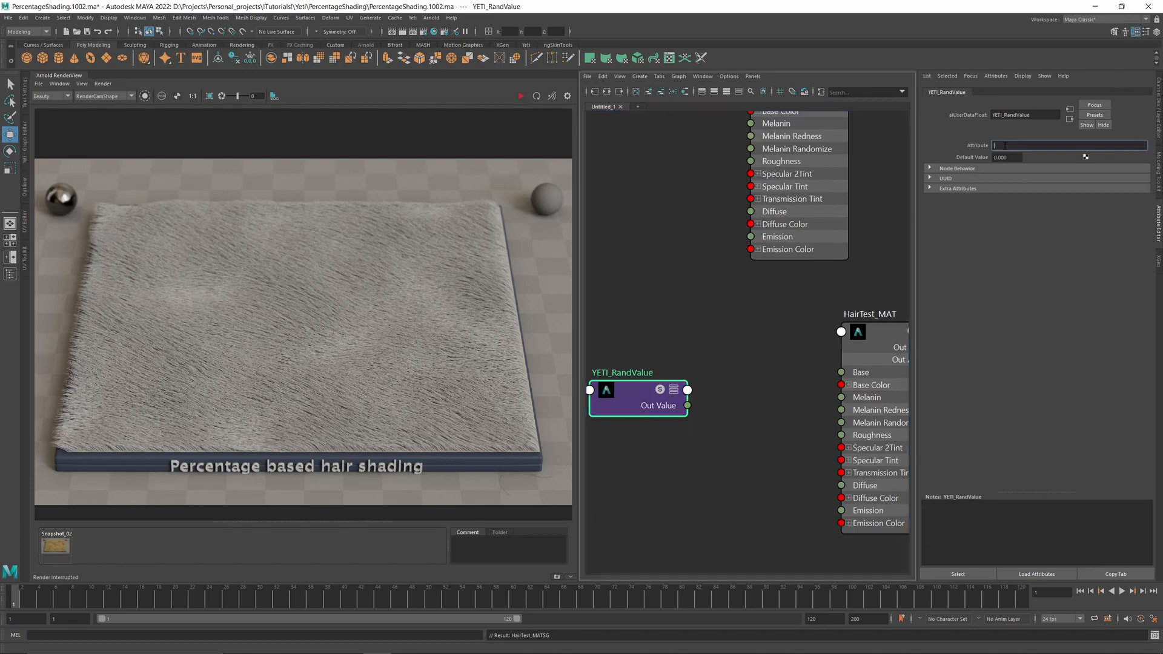
type("RandValue")
key("Return")
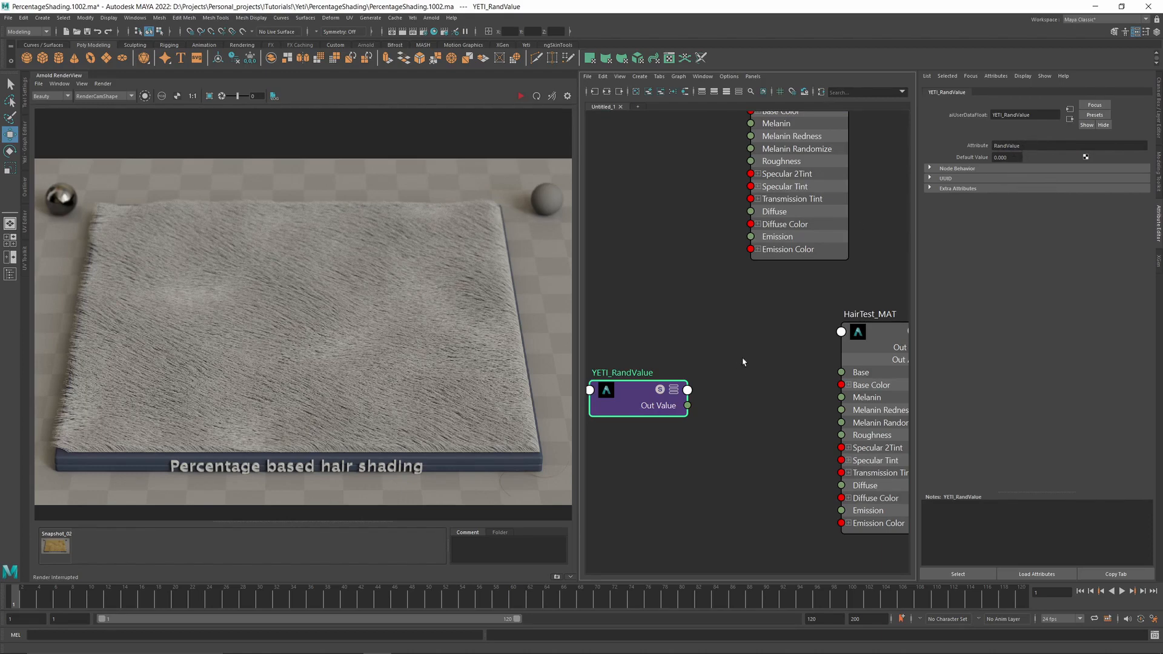
- Connect YETI_RandValue's Out Value to the Diffuse Color R, G and B inputs of HairTest_MAT
middle_click_drag(743, 362, 669, 311)
middle_click_drag(682, 371, 670, 342, "alt")
left_click(811, 431)
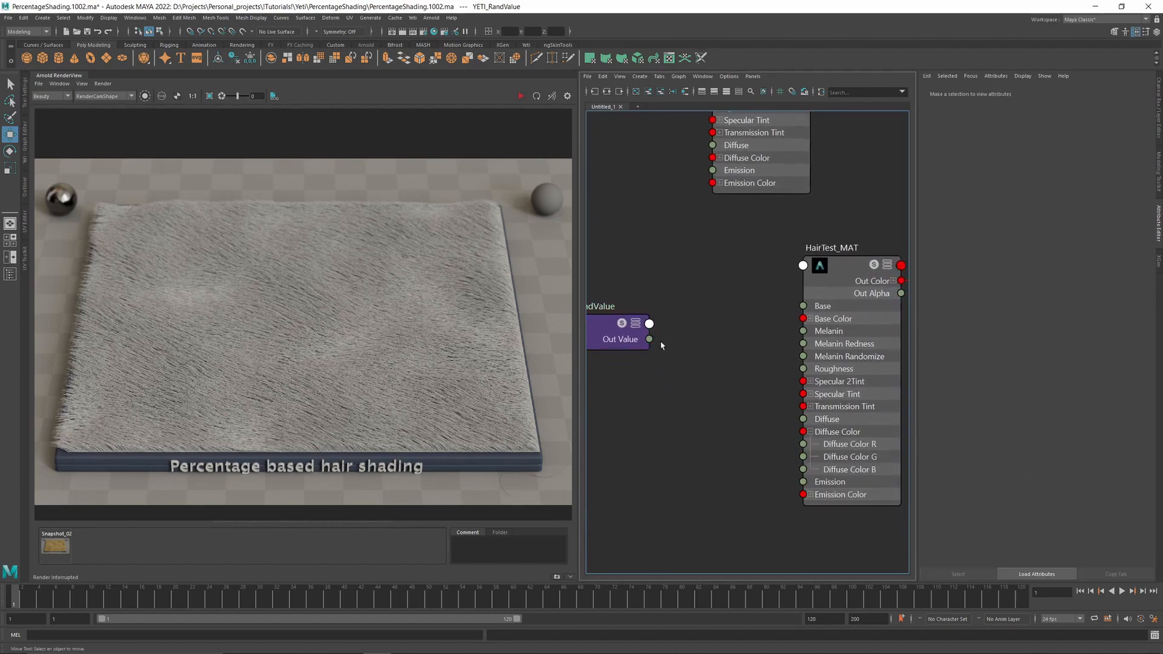
left_click_drag(649, 340, 803, 444)
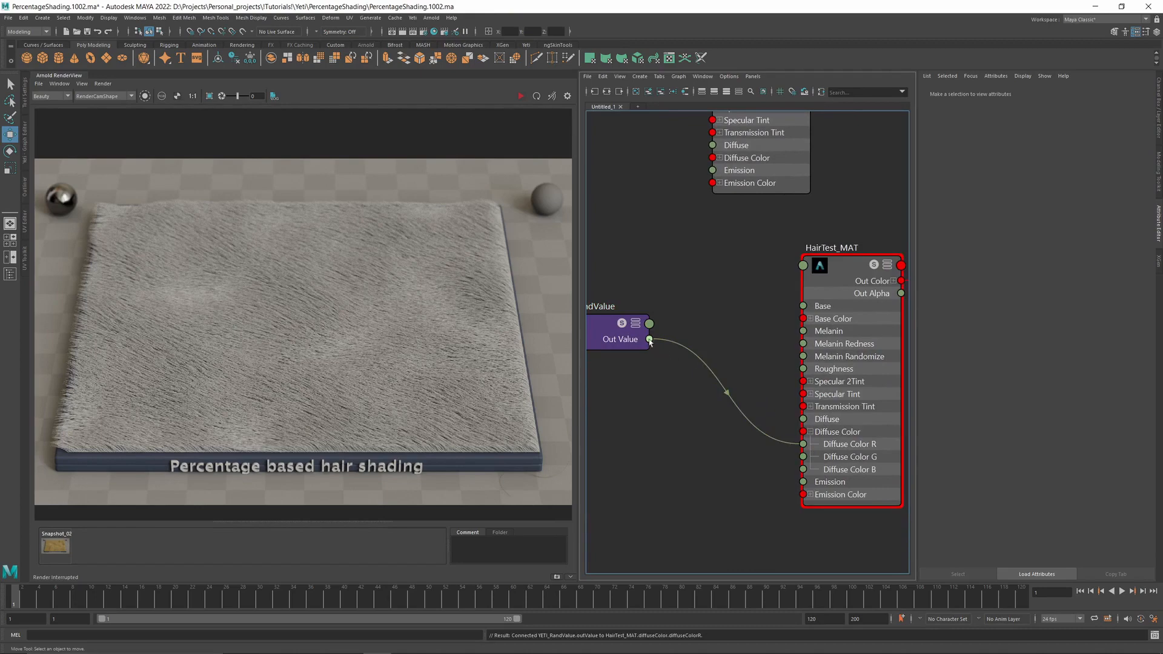
left_click_drag(649, 339, 803, 456)
left_click_drag(649, 339, 803, 469)
- Render the fur with a crop region around its central area, inspect the random values up close, and stop the render
left_click(520, 95)
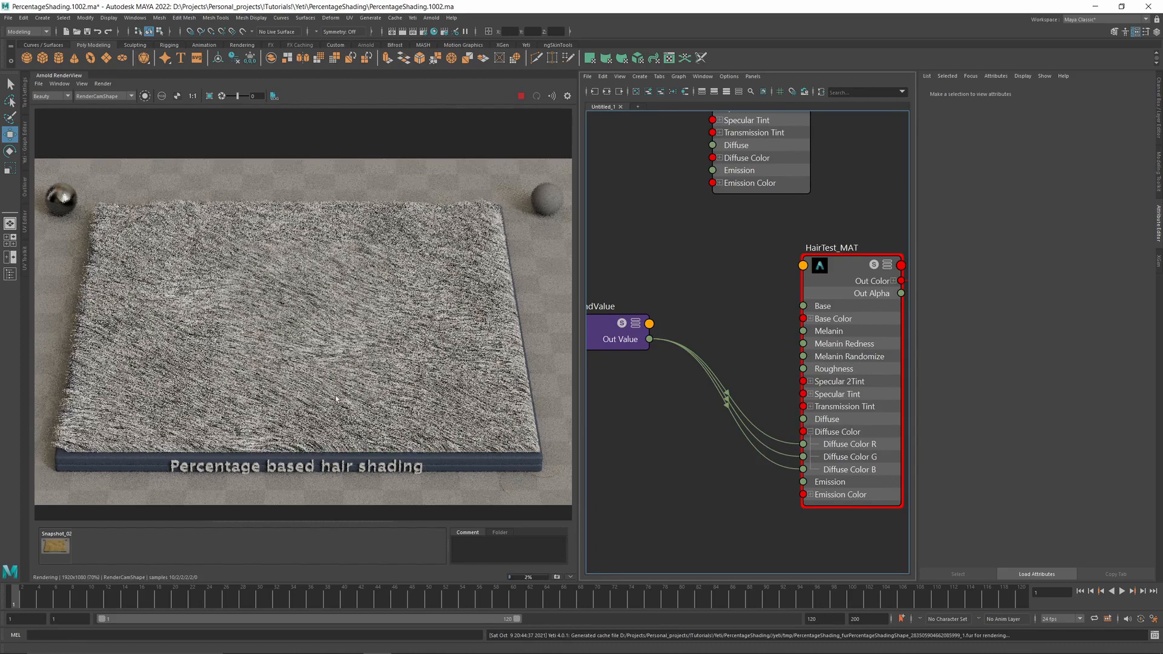
scroll(362, 338, "up", 3)
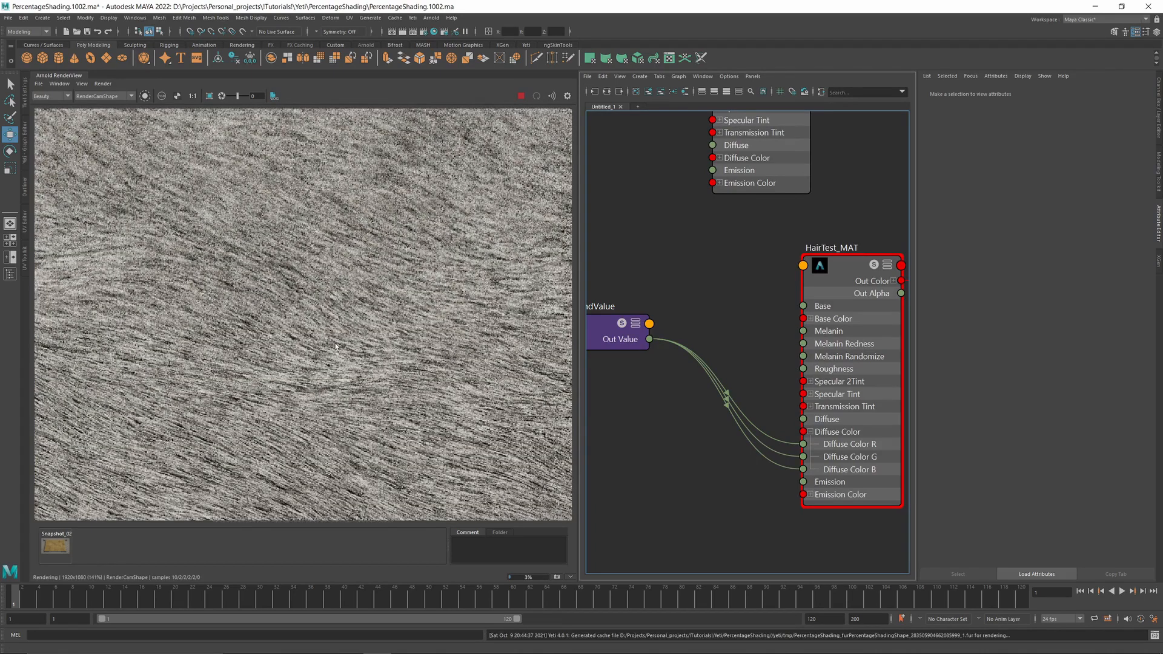
left_click_drag(478, 405, 247, 296)
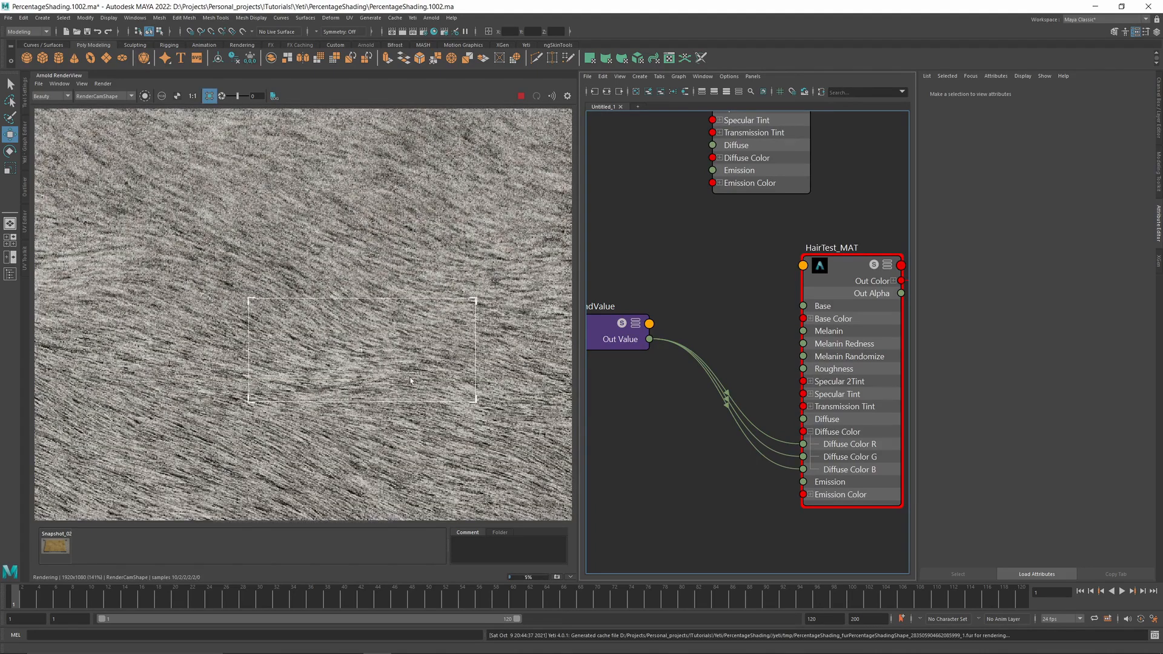
scroll(410, 365, "up", 2)
scroll(402, 360, "up", 2)
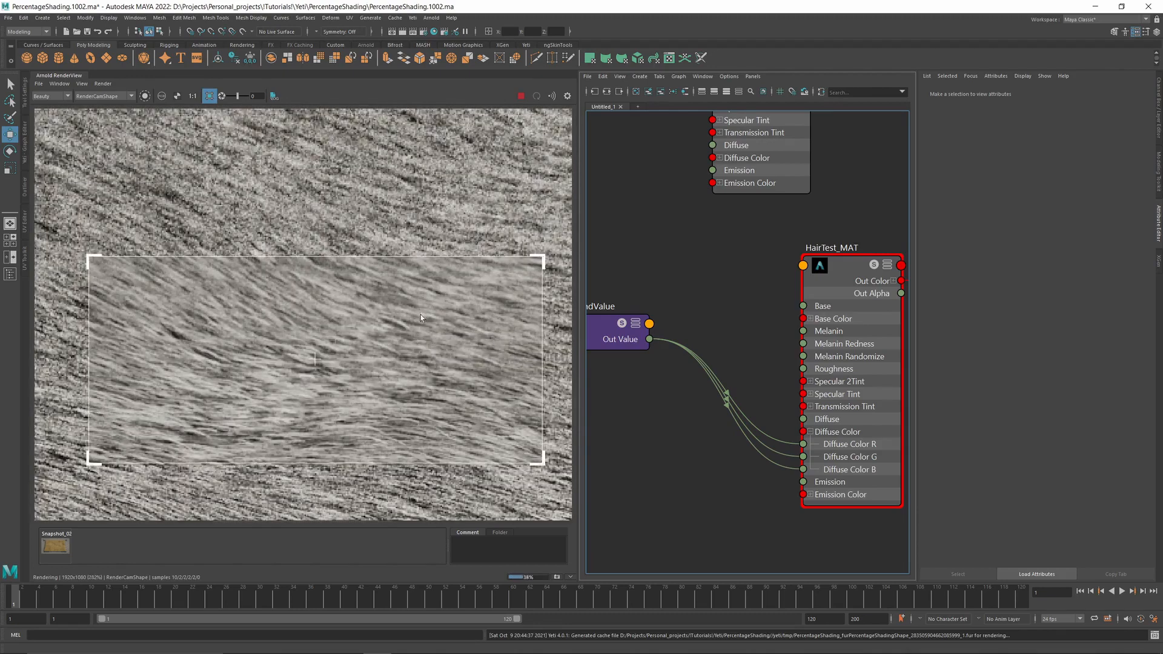
left_click(521, 95)
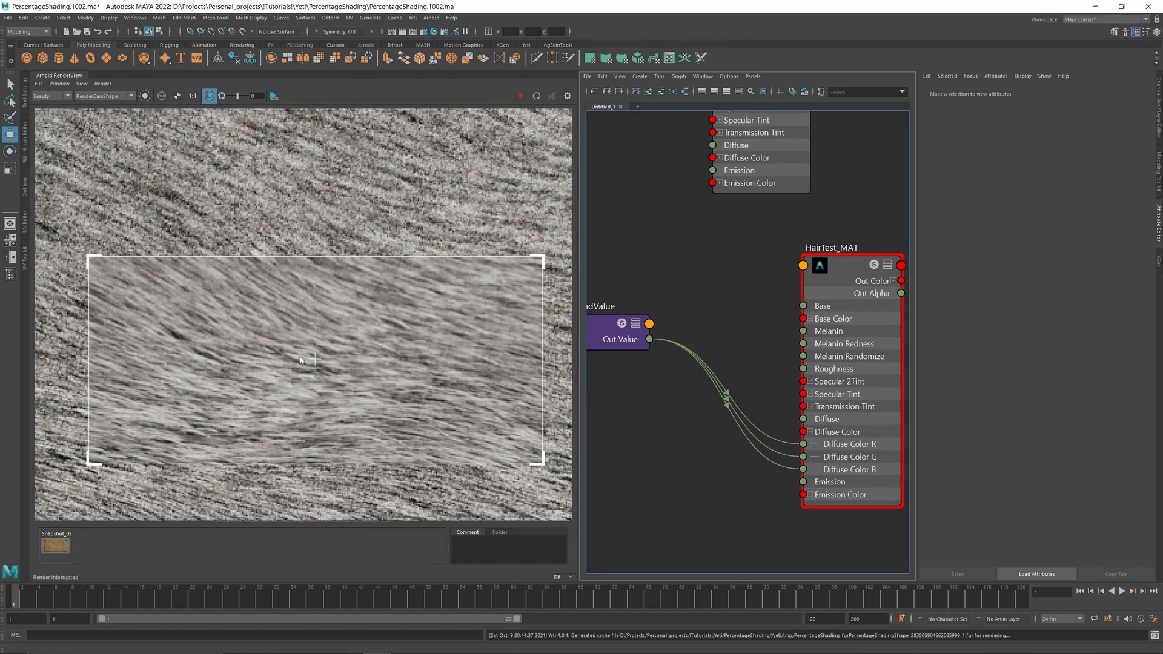
- Move the YETI_RandValue node farther away from HairTest_MAT to open up space between them
middle_click_drag(668, 286, 716, 272, "alt")
scroll(355, 315, "down", 1)
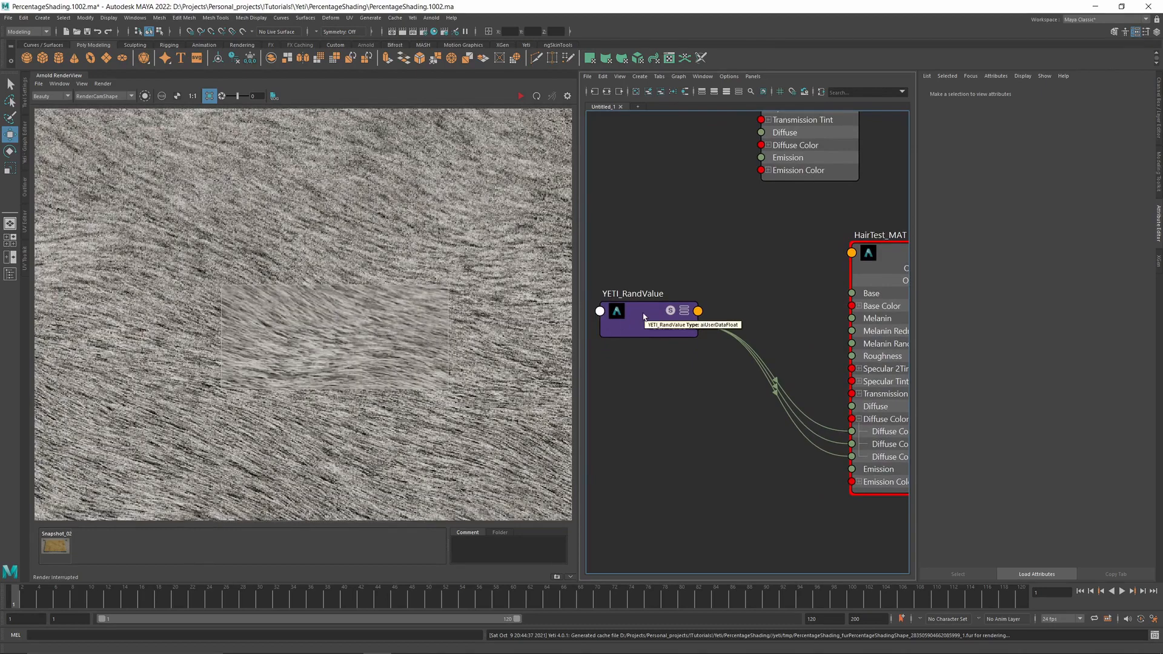
left_click(638, 340)
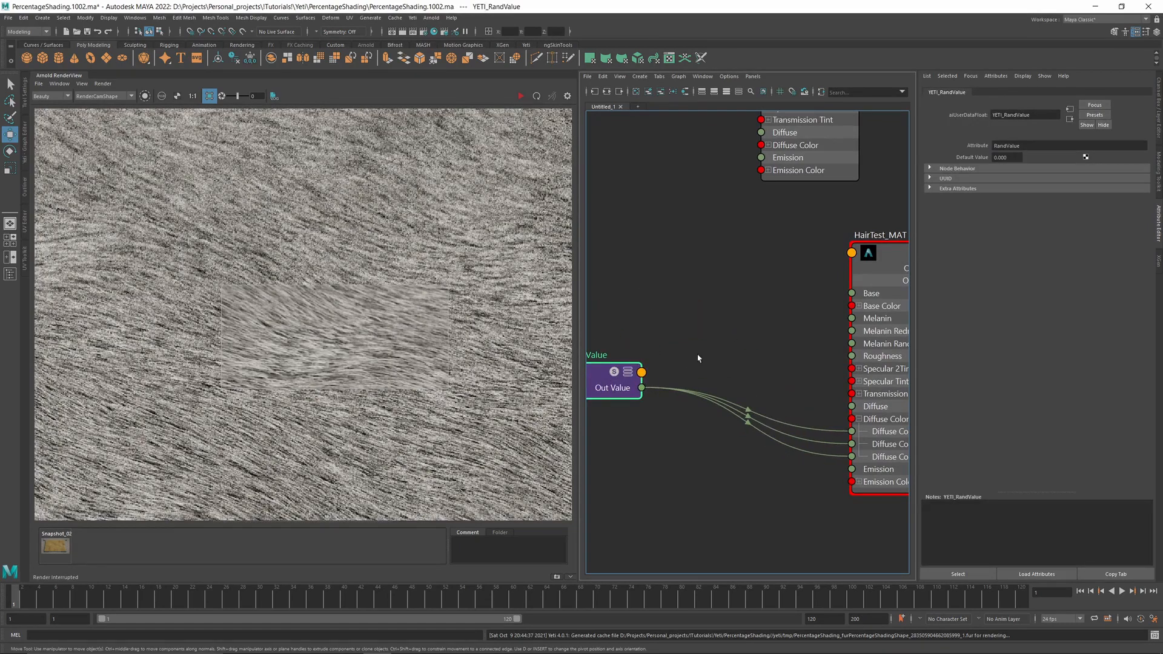
- Add a ramp texture between YETI_RandValue and HairTest_MAT, and delete the place2dTexture node that comes with it
scroll(719, 336, "down", 2)
left_click(724, 345)
key("Tab")
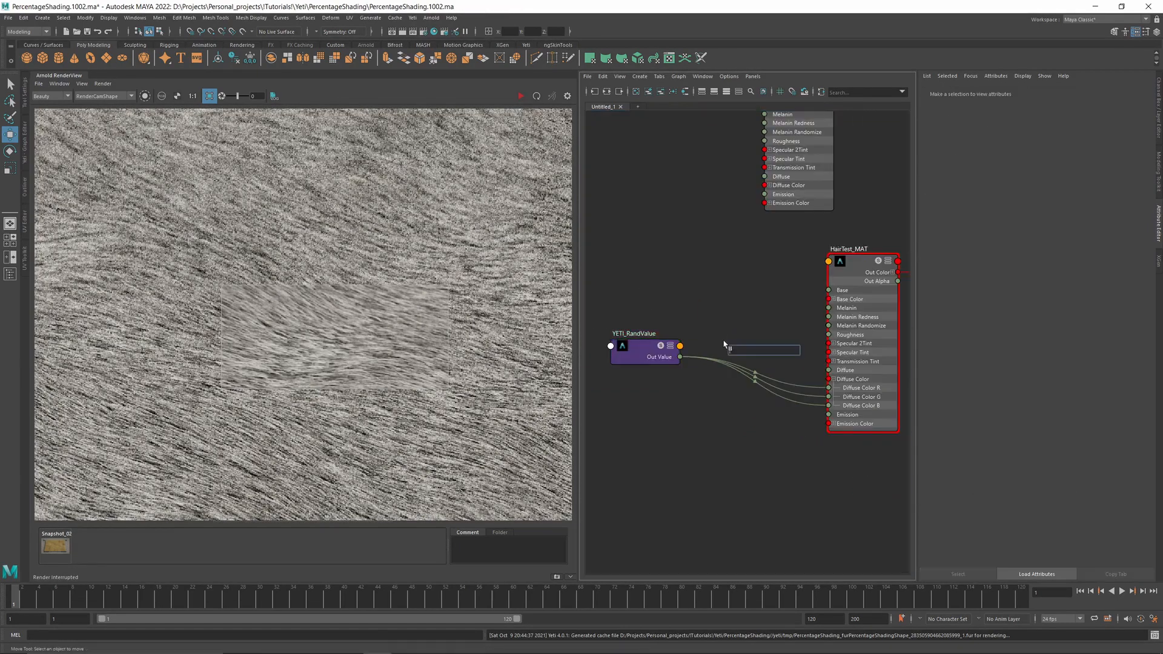
type("ramp")
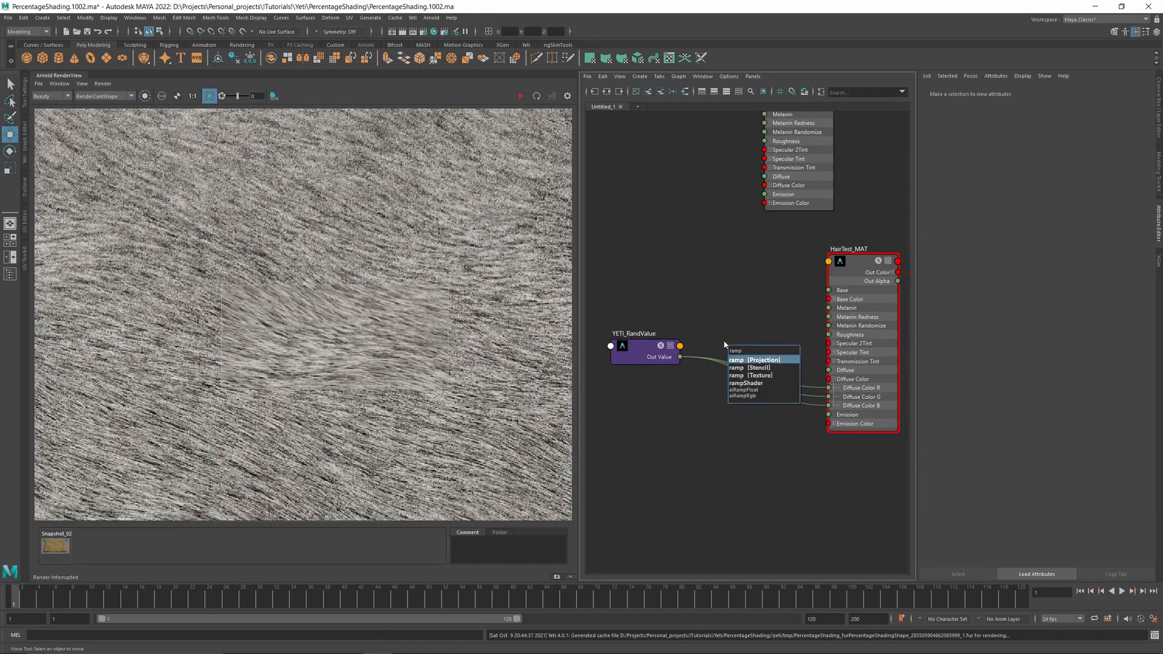
key("Return")
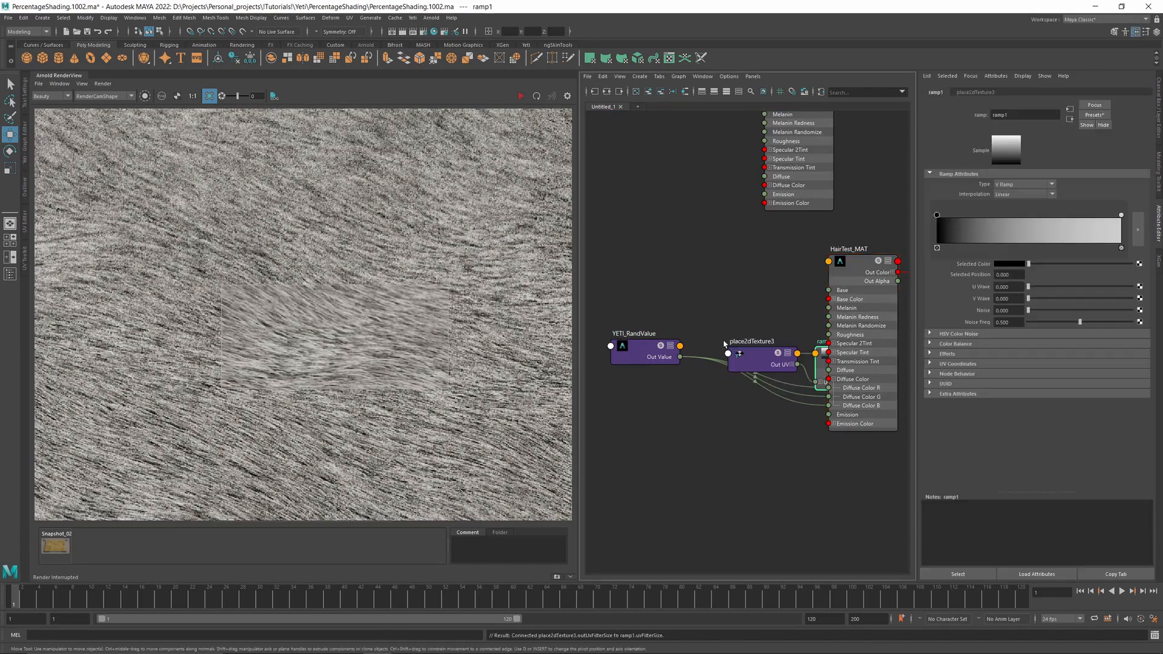
left_click(781, 362)
key("Delete")
left_click_drag(819, 375, 749, 330)
scroll(672, 358, "up", 3)
left_click(788, 329)
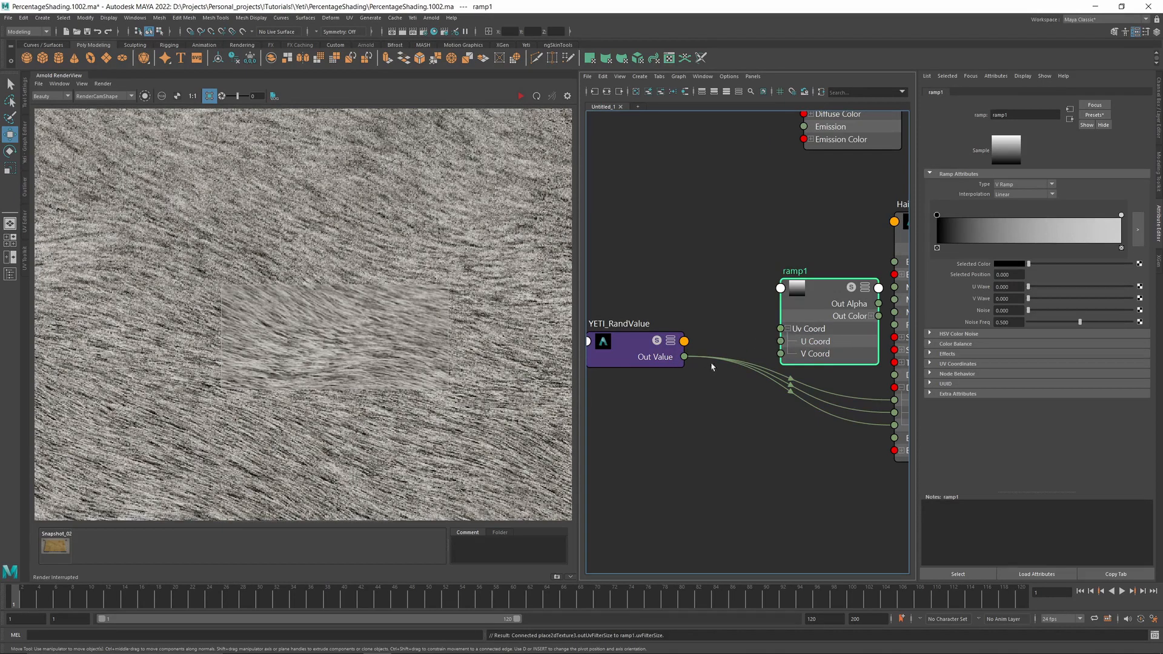
- Connect YETI_RandValue's Out Value to the ramp's V Coord and the ramp's Out Color to HairTest_MAT's Diffuse Color
left_click_drag(685, 357, 781, 353)
left_click_drag(848, 308, 802, 307)
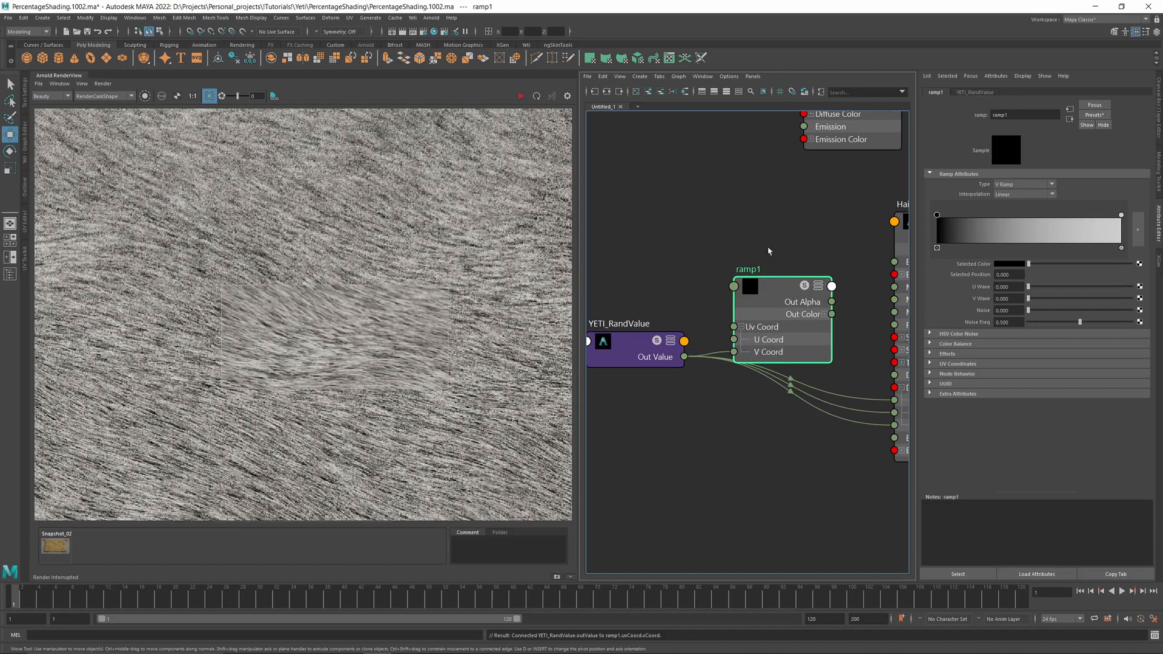
middle_click_drag(831, 318, 738, 307, "alt")
left_click_drag(738, 303, 801, 376)
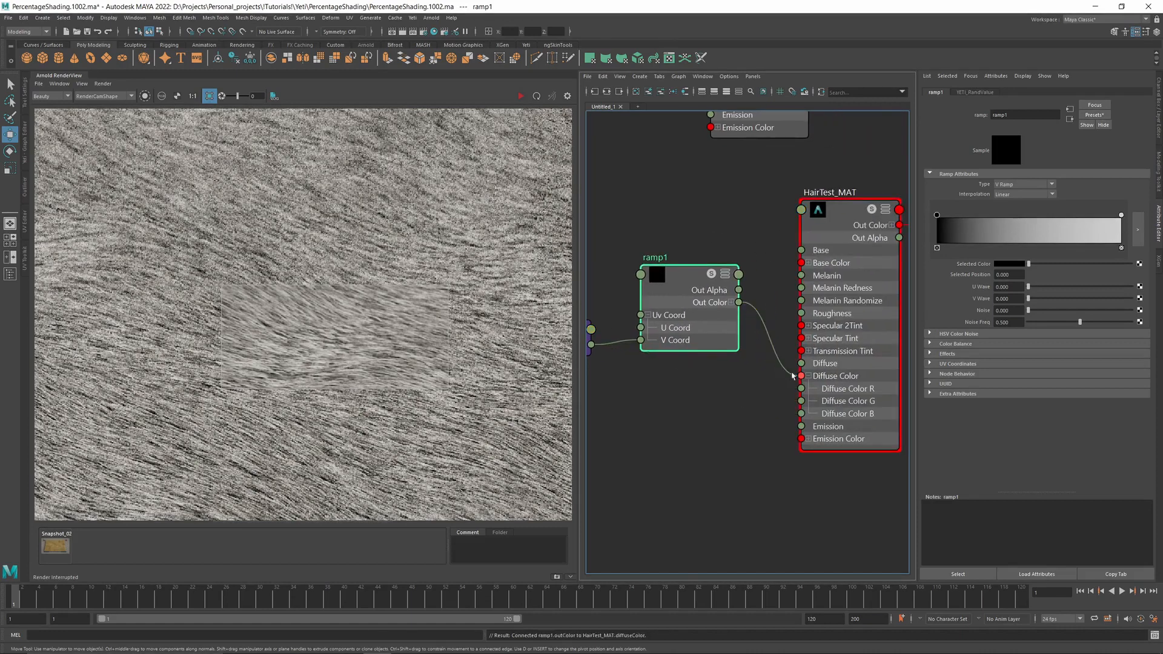
- Start the Arnold render and turn off the crop region so the whole fur patch renders
left_click(520, 96)
scroll(401, 258, "down", 4)
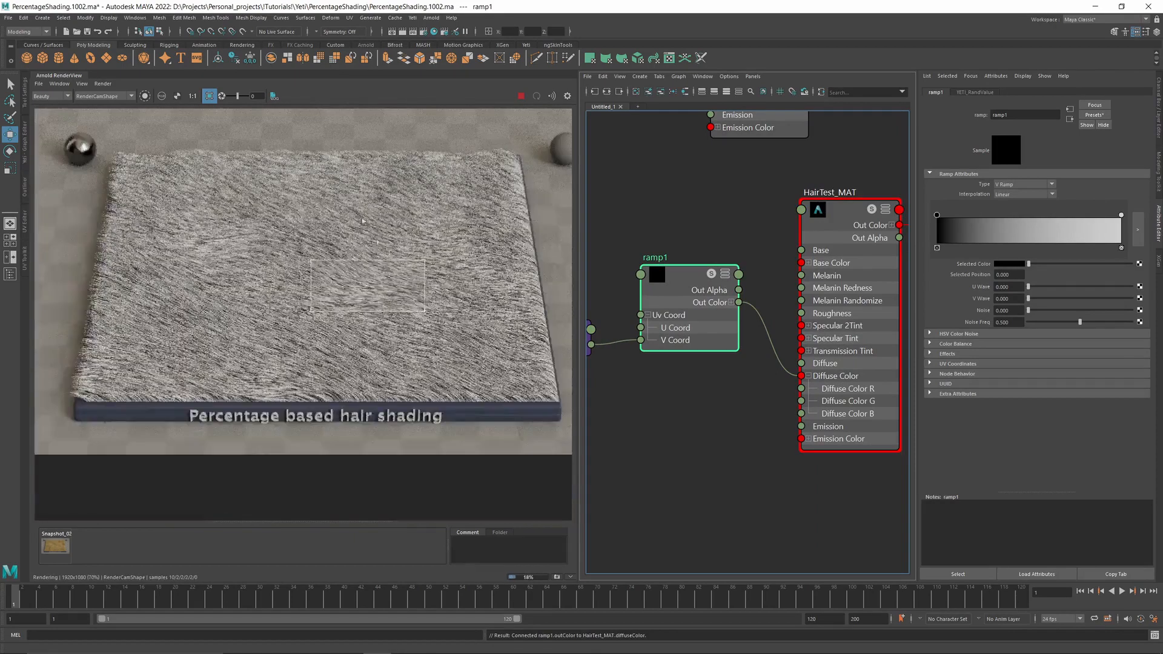
left_click(209, 96)
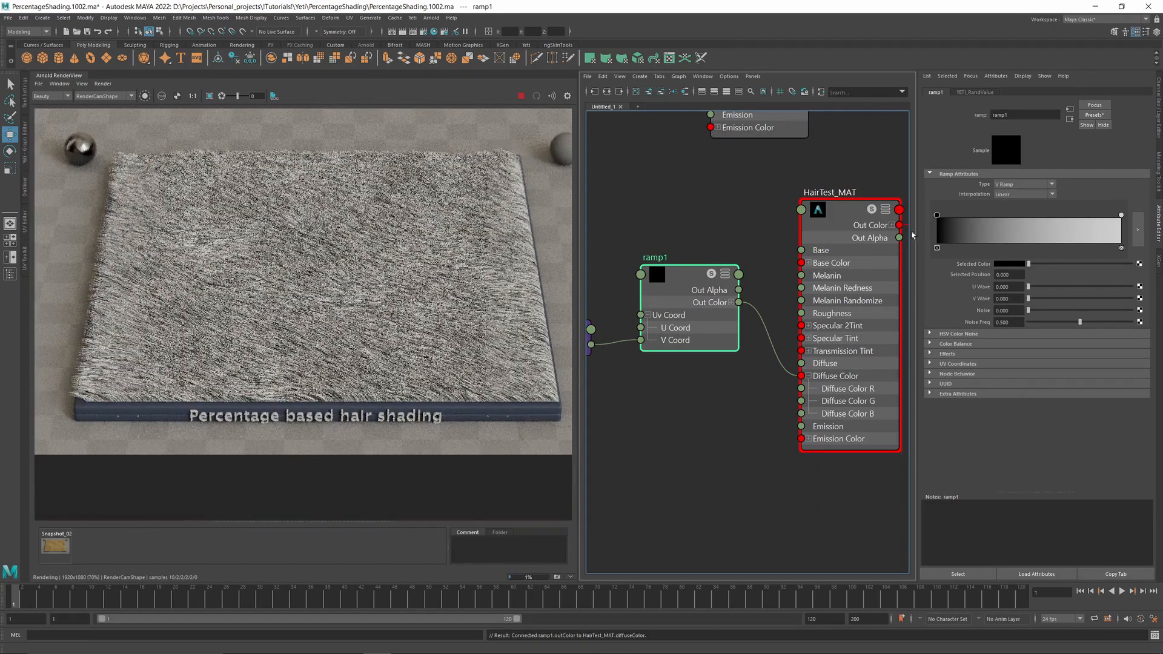
- Set ramp1's Interpolation to None, with a white start color and a black end color
left_click(1009, 194)
left_click(1013, 204)
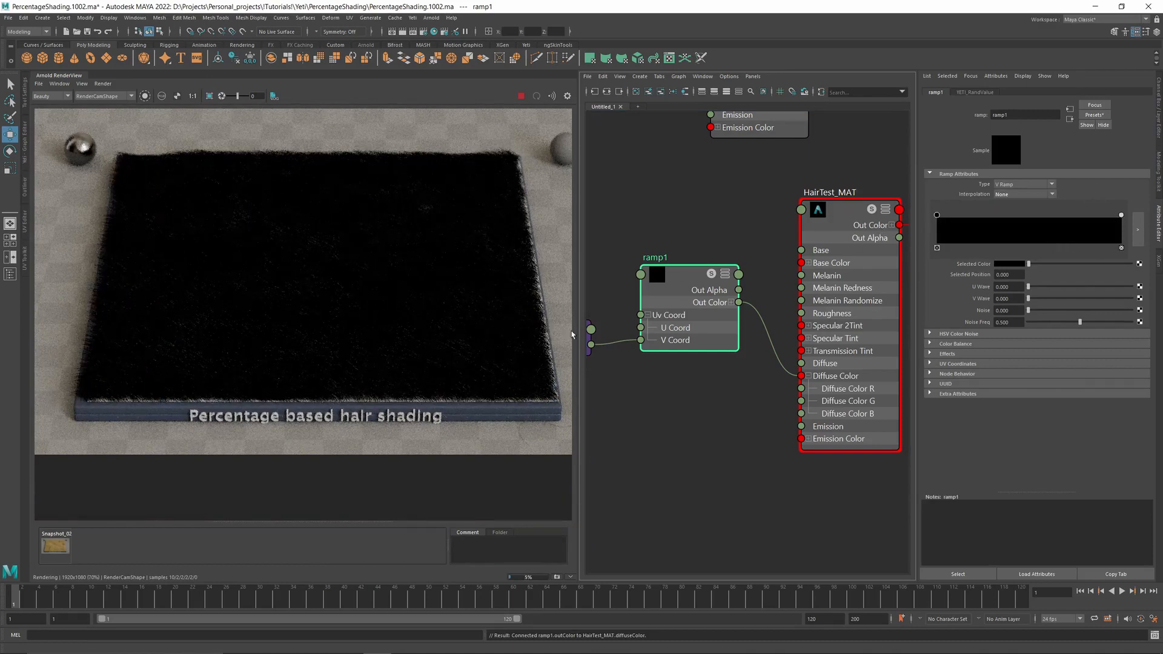
left_click(1122, 215)
left_click_drag(1066, 264, 1131, 264)
left_click(936, 215)
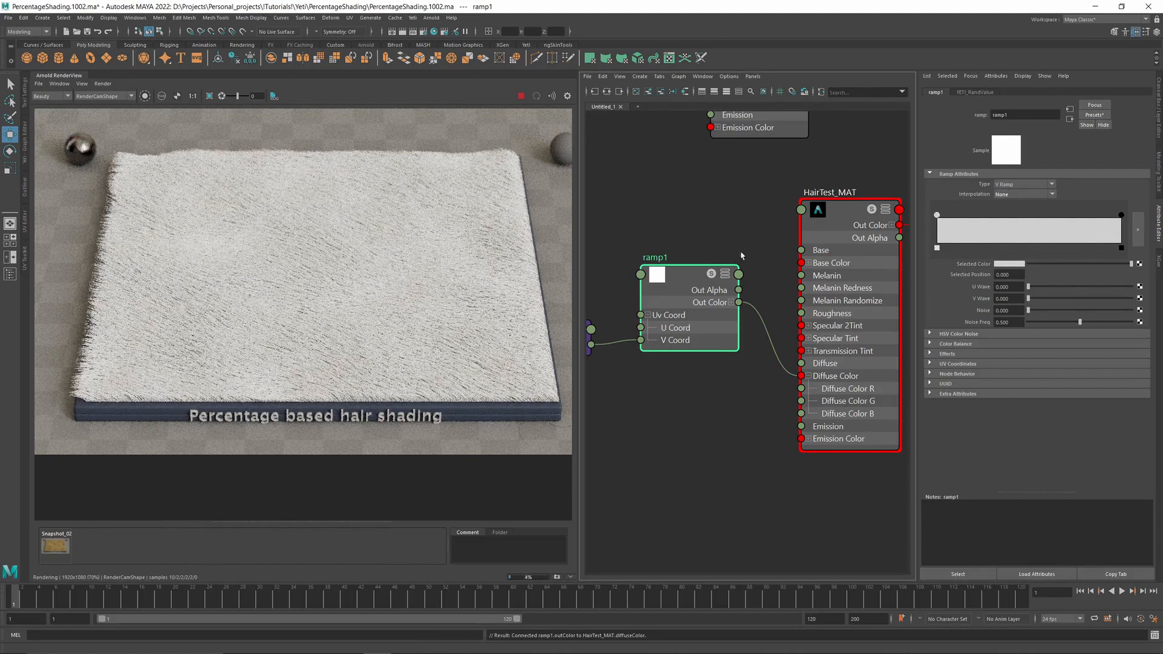
- Move the ramp's black entry to position 0.475, 0.062 and 0.020, checking the share of white hairs in the render
left_click_drag(1121, 216, 1024, 215)
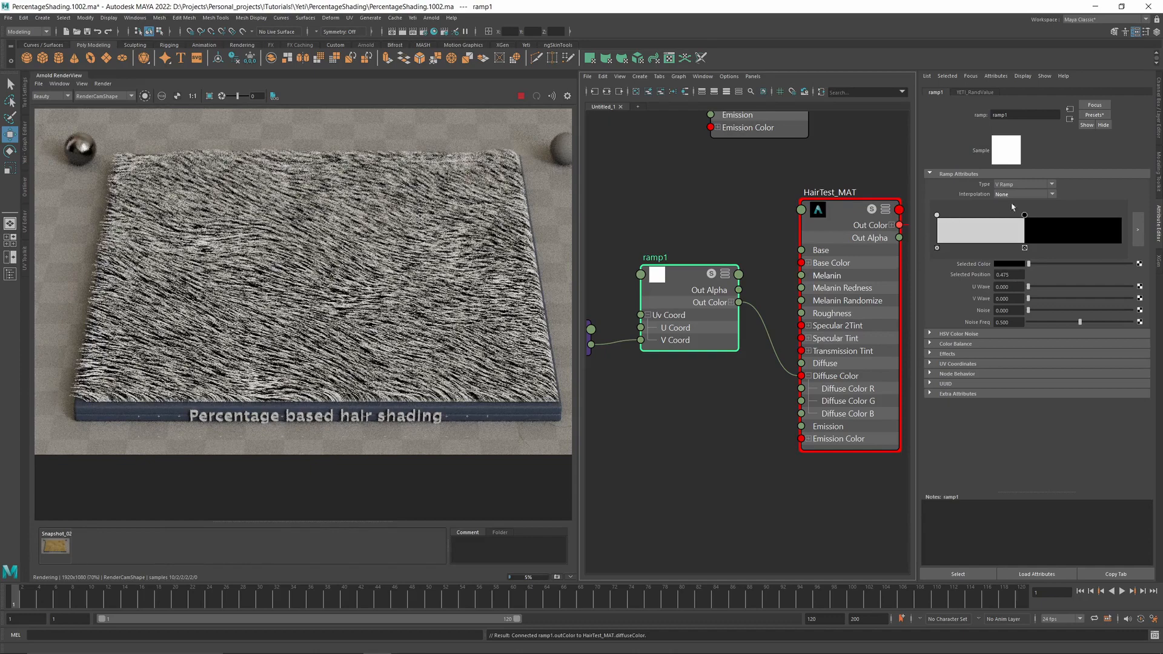
left_click_drag(1026, 216, 949, 216)
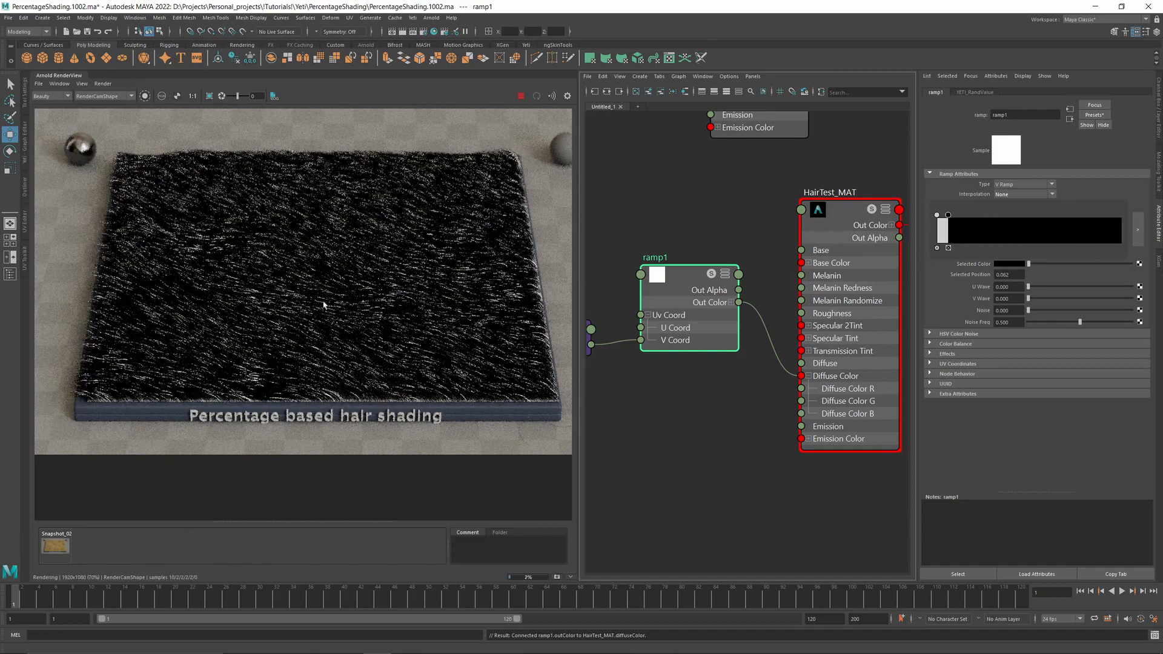
scroll(329, 305, "up", 3)
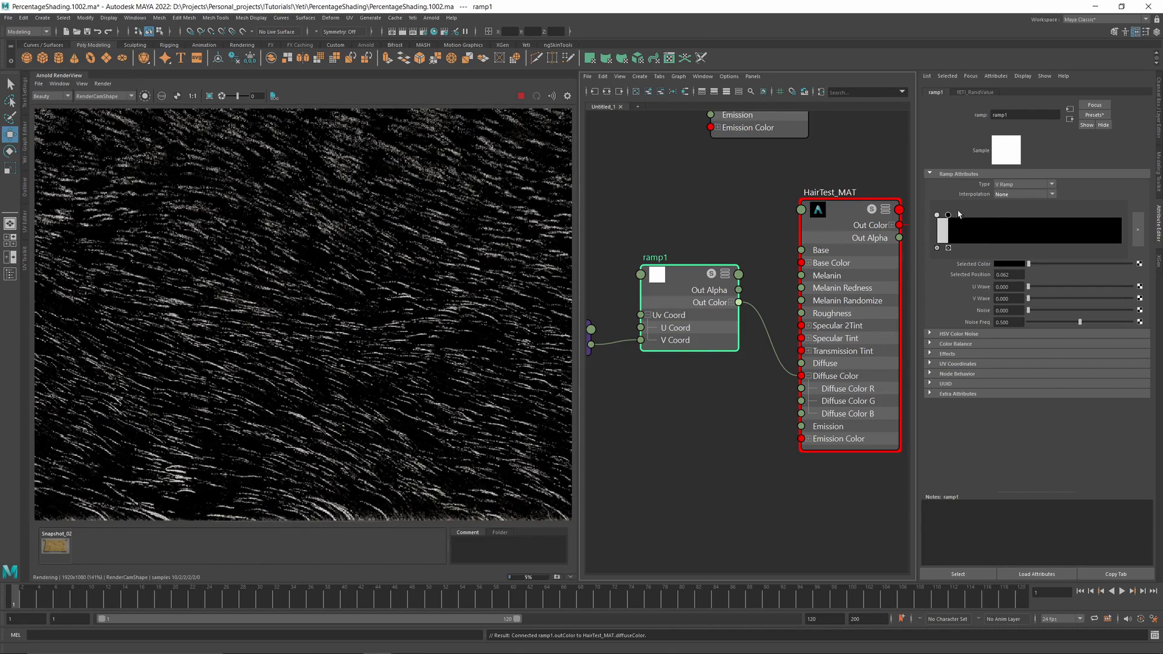
left_click_drag(949, 217, 939, 213)
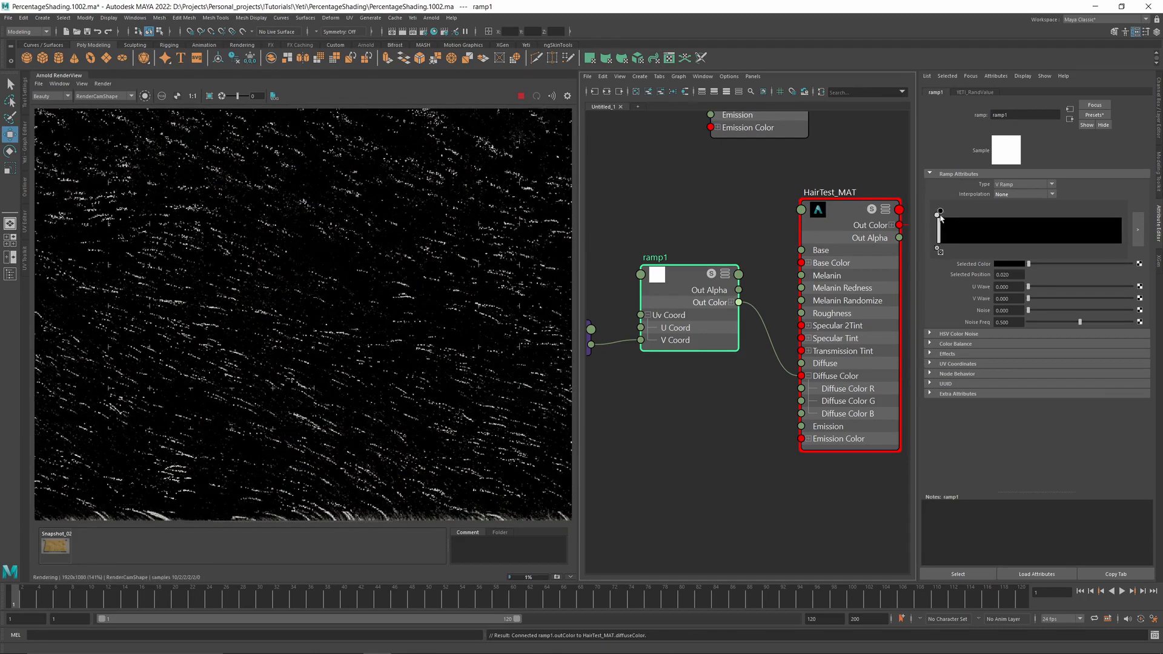
scroll(424, 303, "down", 2)
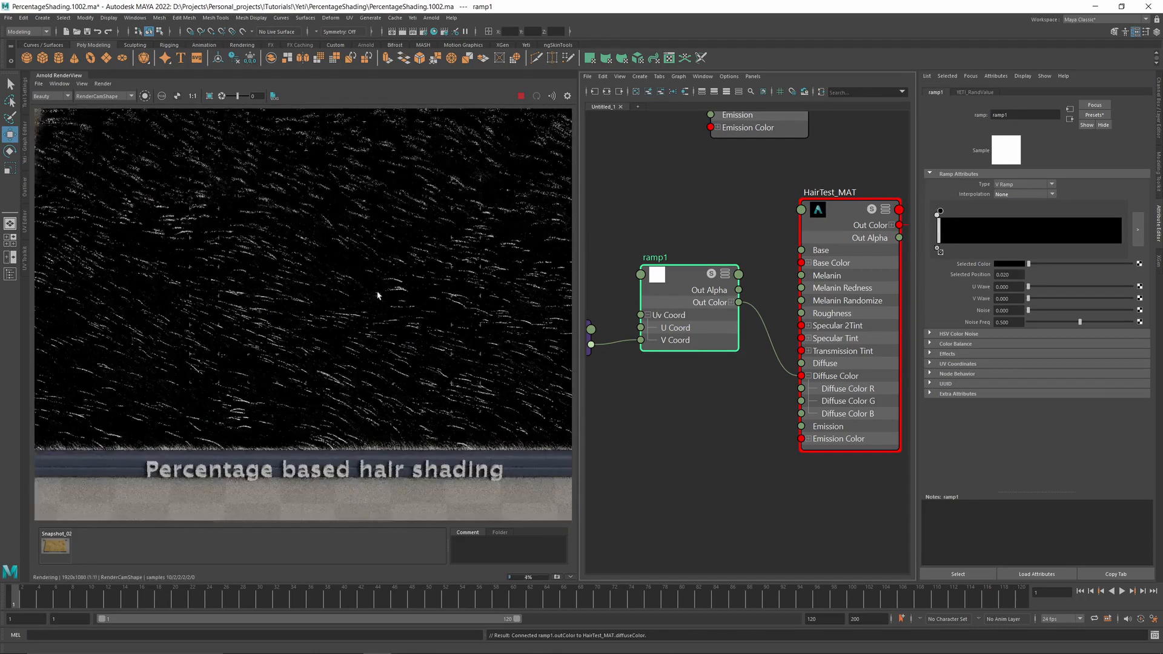
scroll(372, 266, "down", 3)
scroll(370, 249, "up", 3)
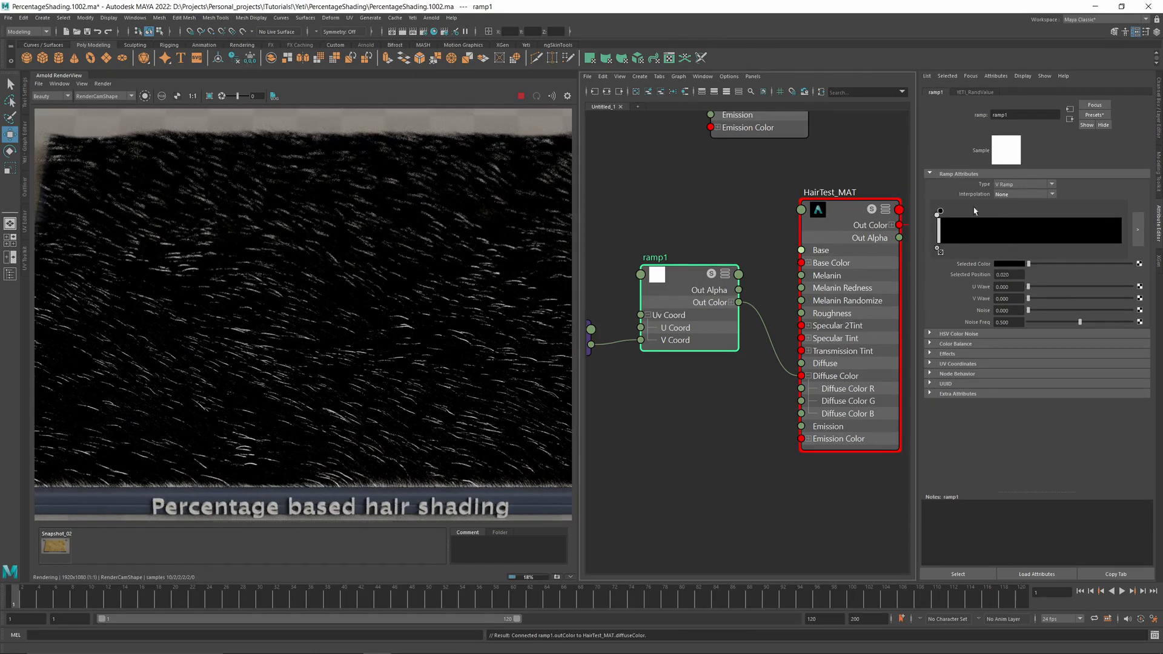
scroll(376, 338, "down", 2)
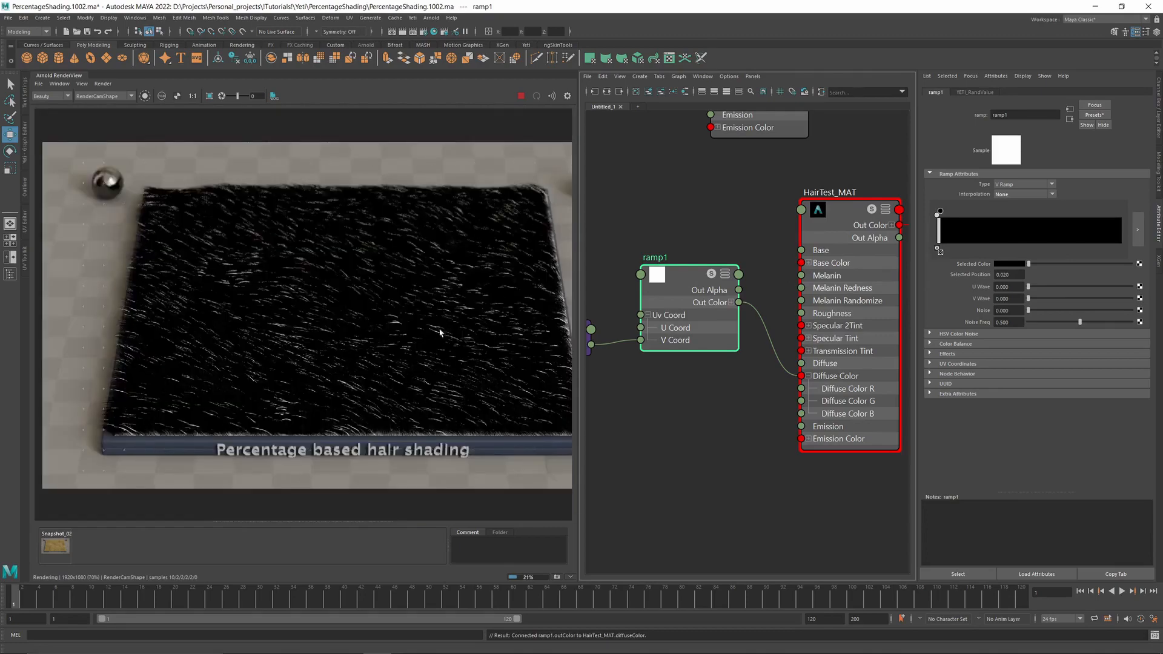
- Widen the ramp's white band, recolor the black entry red, add a blue entry at position 0.438, and inspect the rendered fur
left_click_drag(939, 212, 968, 217)
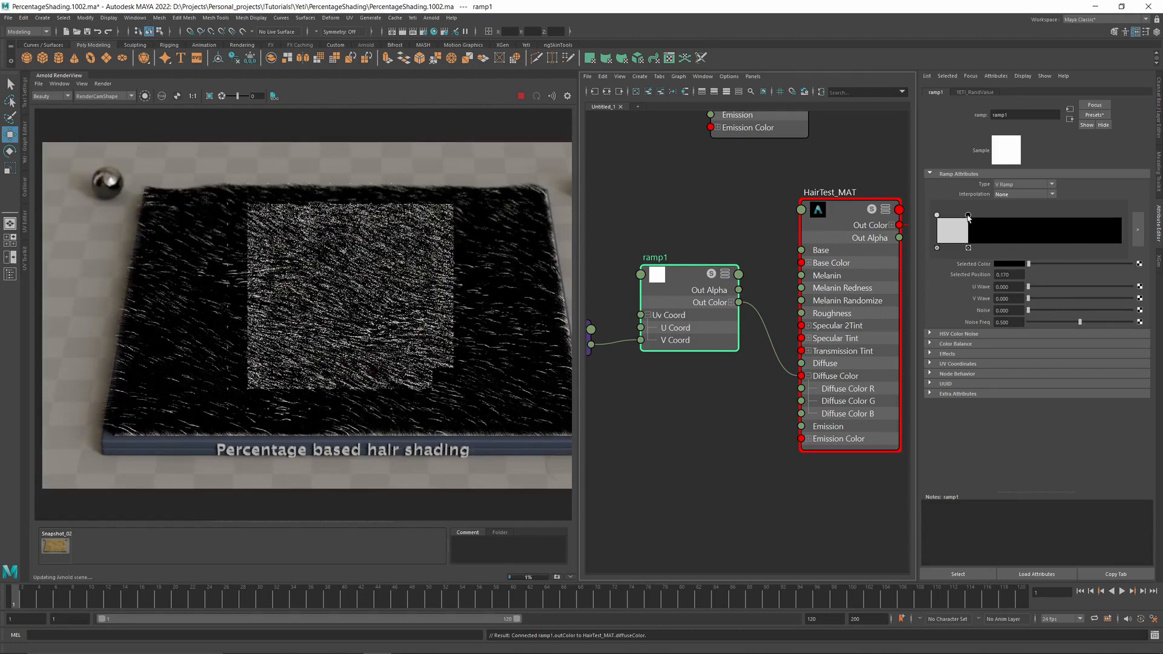
left_click(1005, 264)
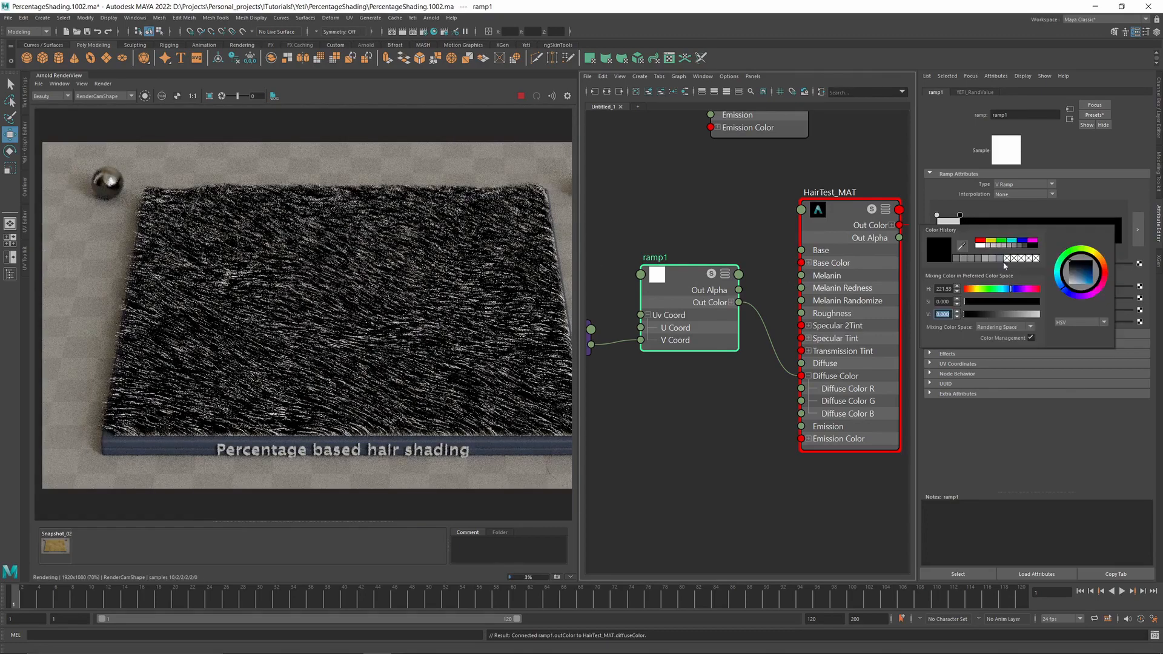
left_click(979, 241)
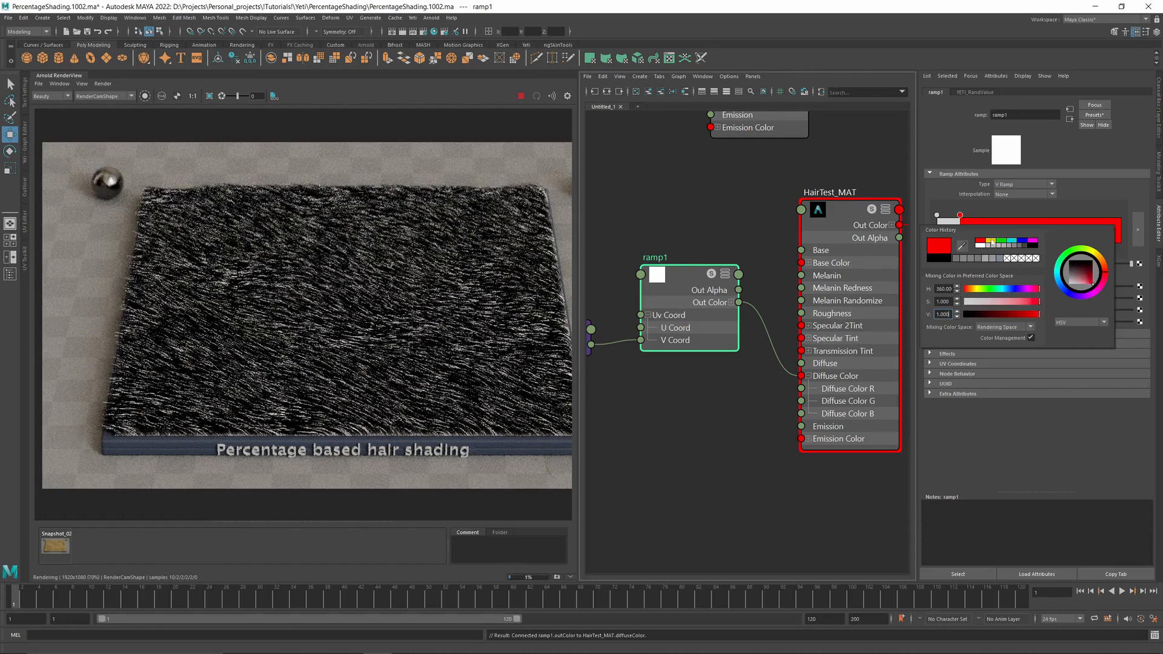
left_click(1018, 222)
left_click(1013, 264)
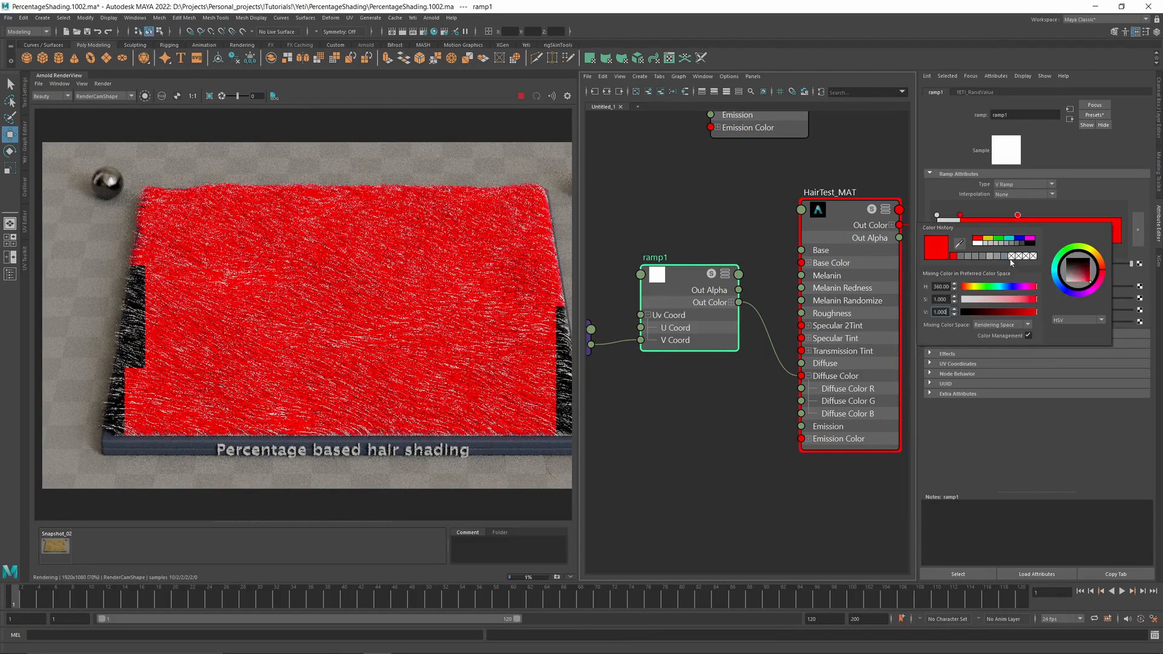
left_click(1020, 238)
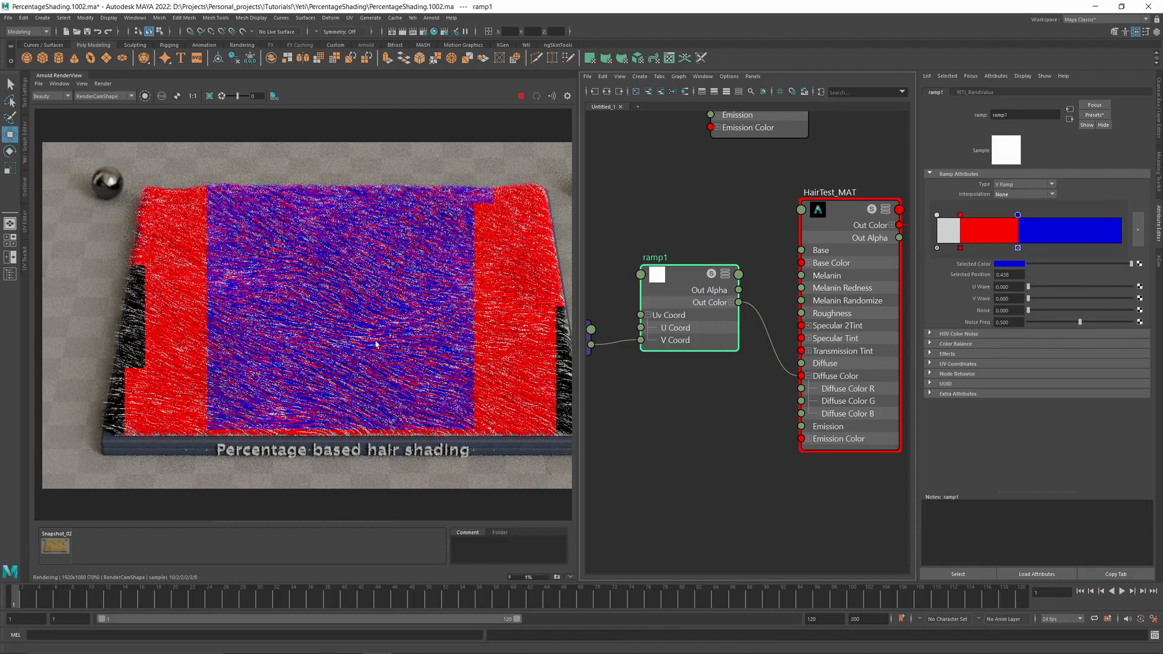
scroll(341, 345, "up", 5)
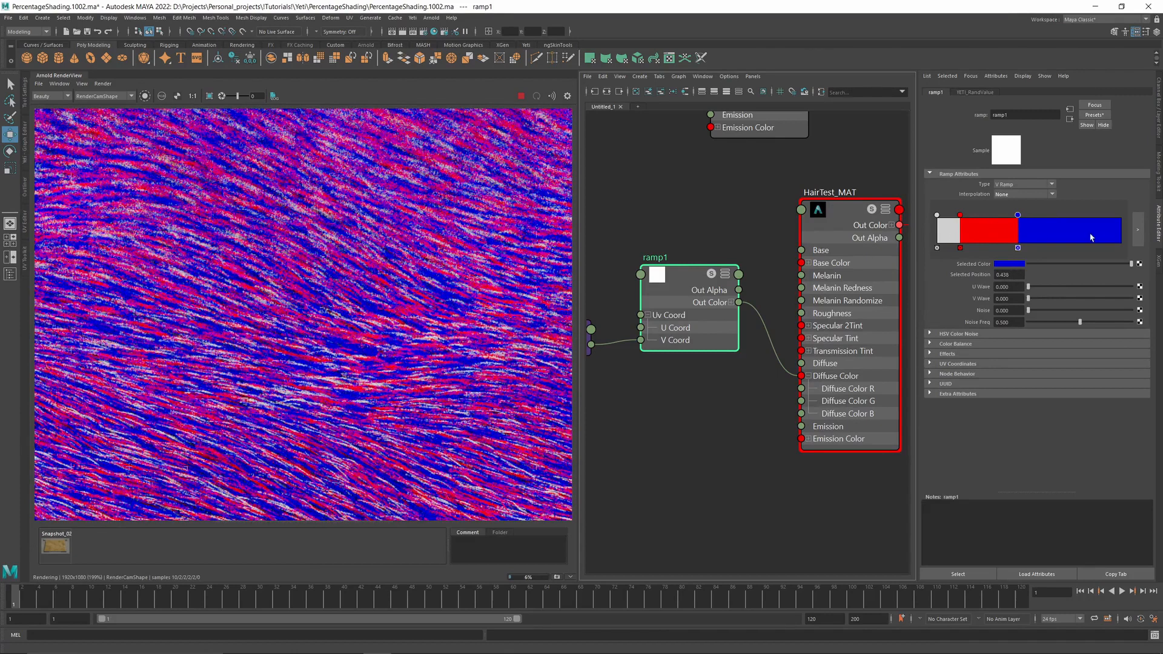
scroll(331, 328, "down", 3)
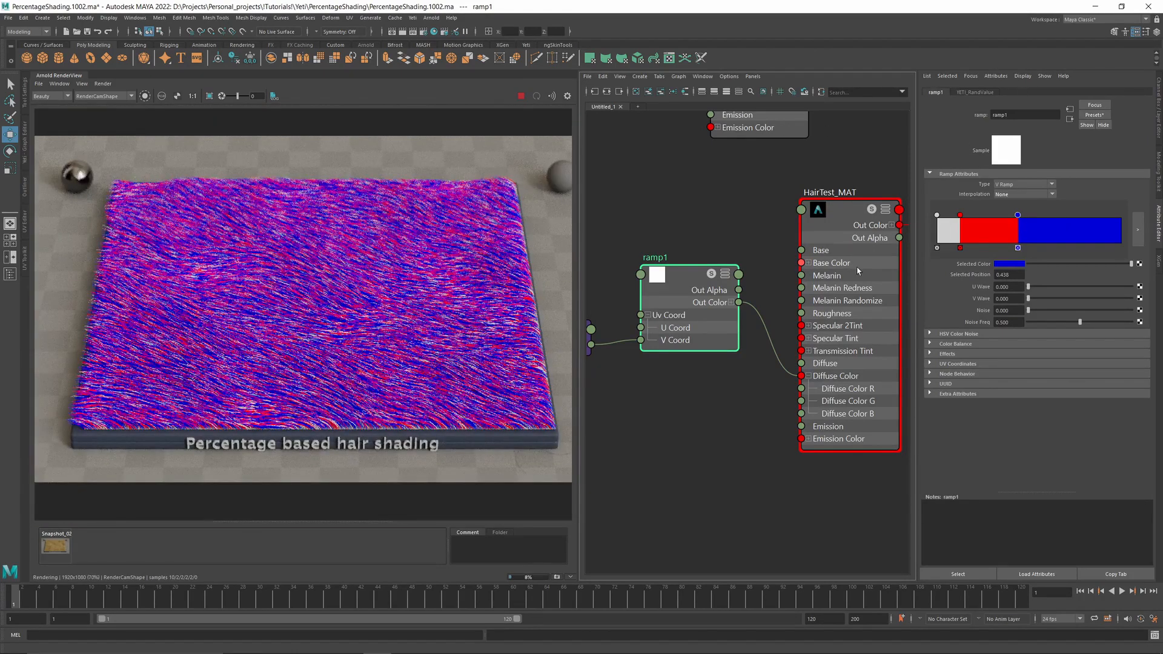
- Stop the render and delete the ramp1 node from the shading network
left_click(521, 96)
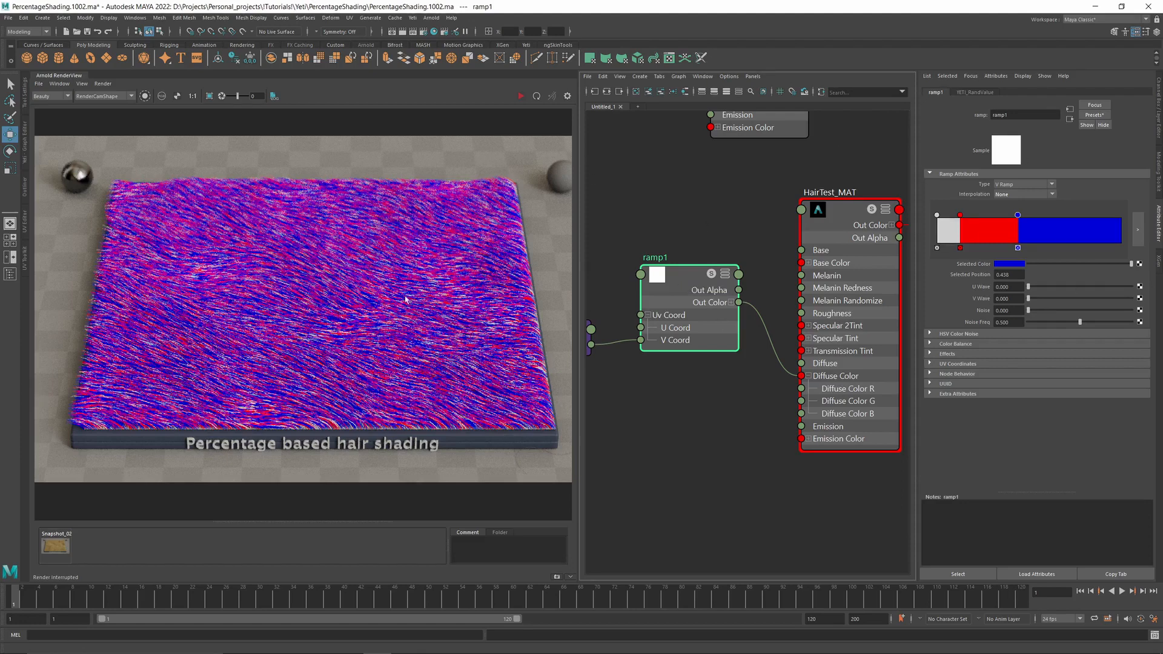
middle_click_drag(659, 210, 778, 172, "alt")
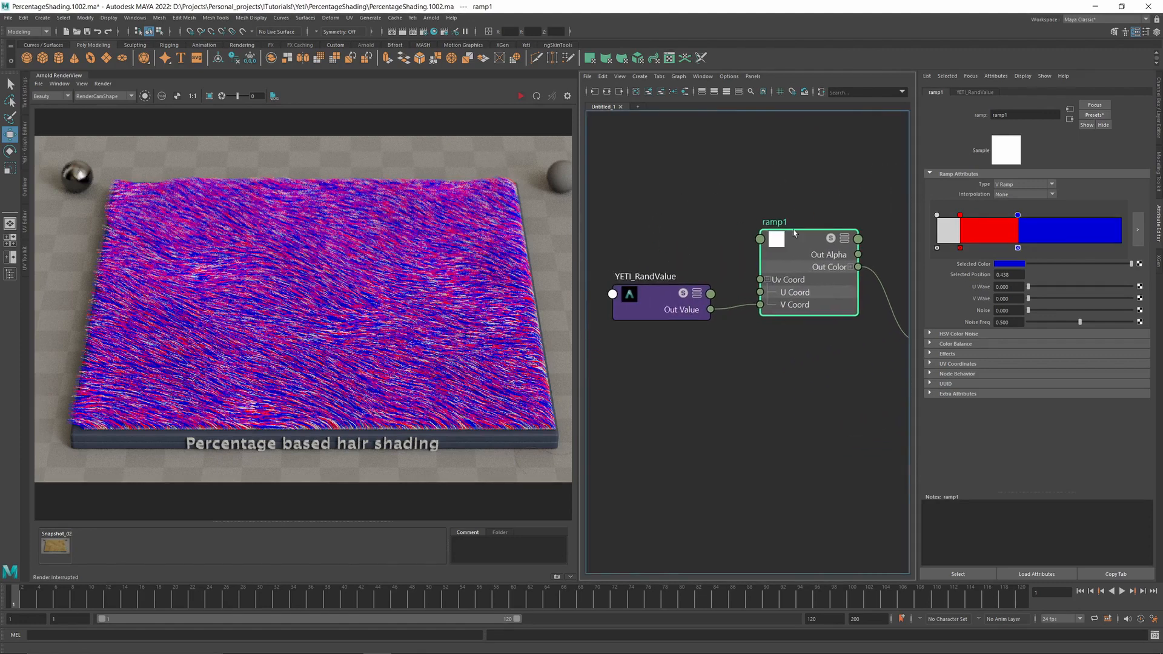
left_click_drag(818, 255, 689, 191)
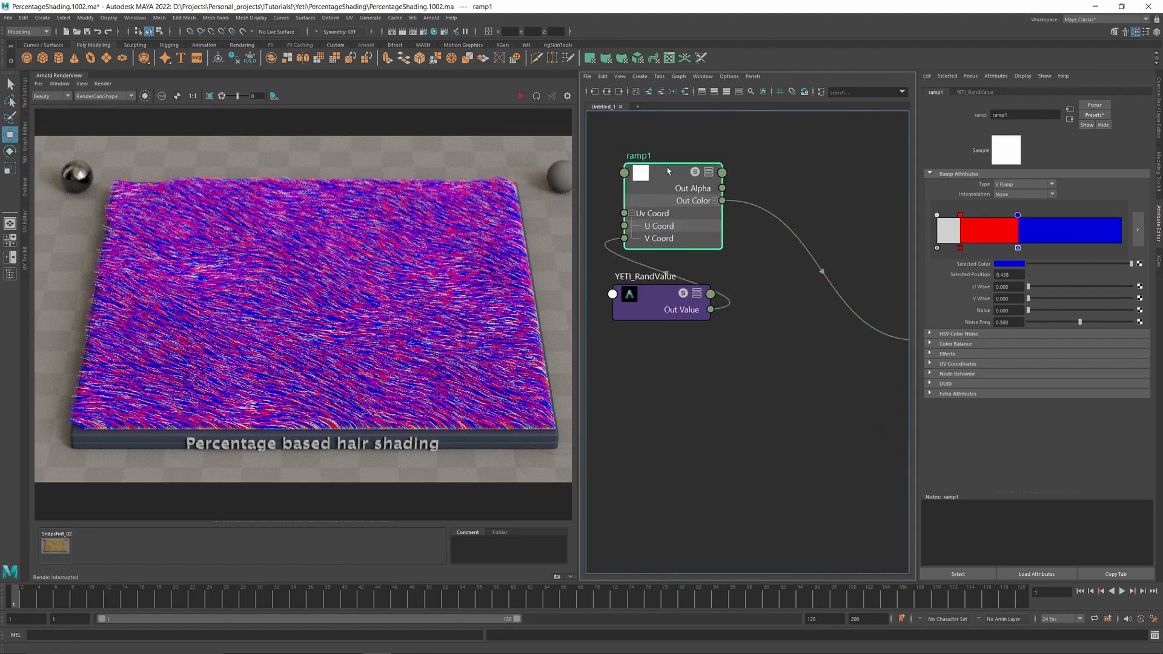
key("Delete")
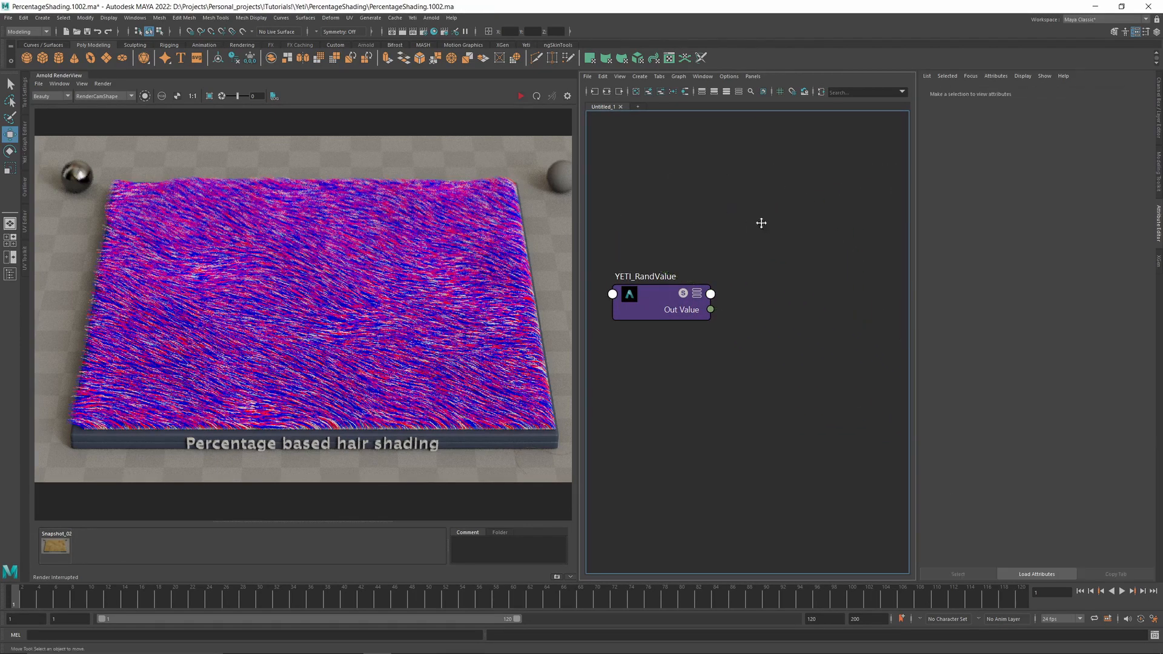
- Add a condition node between YETI_RandValue and HairTest_MAT, and connect YETI_RandValue's Out Value to its First Term
middle_click_drag(791, 276, 737, 280, "alt")
key("Tab")
type("cond")
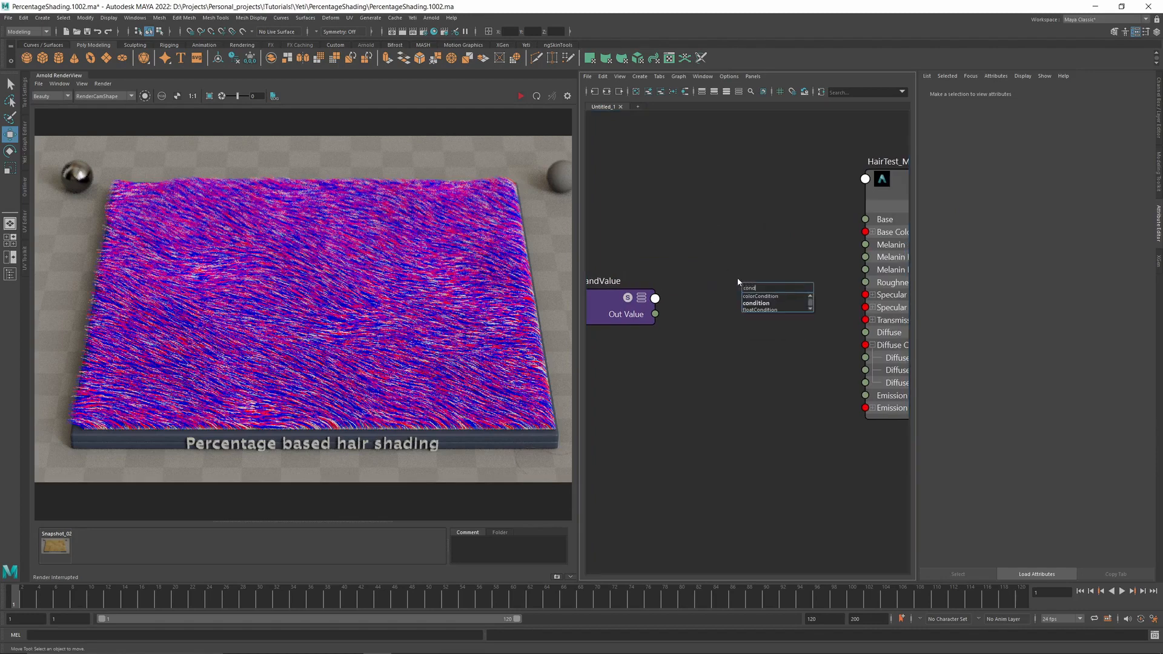
type("it")
key("Down")
key("Down")
key("Return")
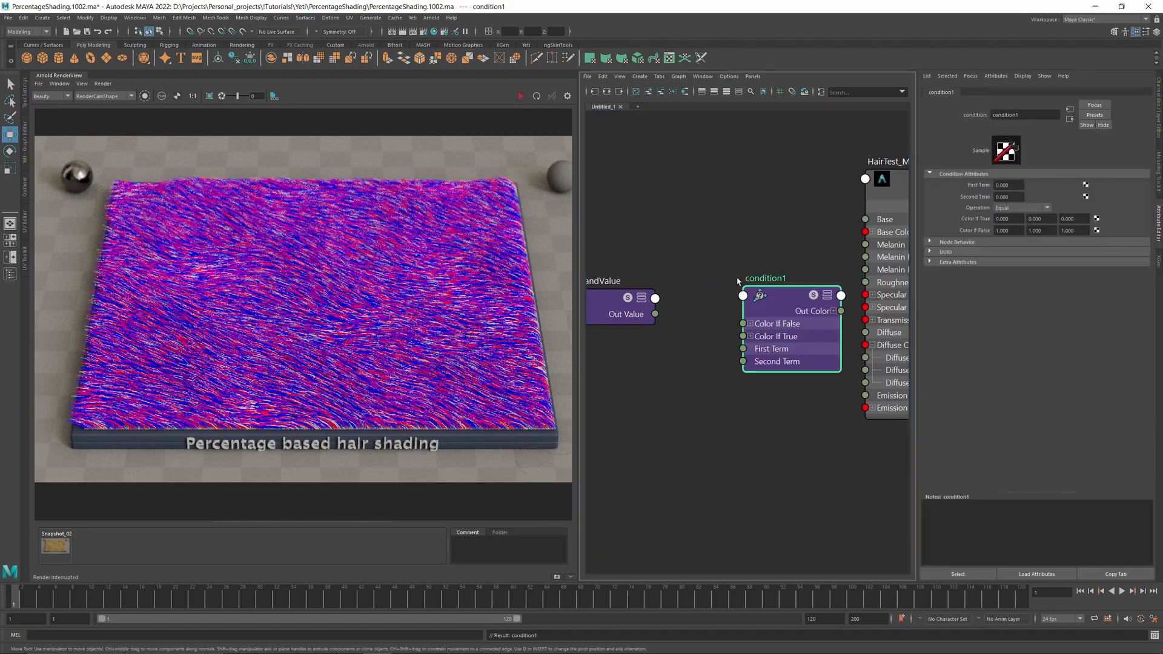
left_click_drag(771, 303, 742, 298)
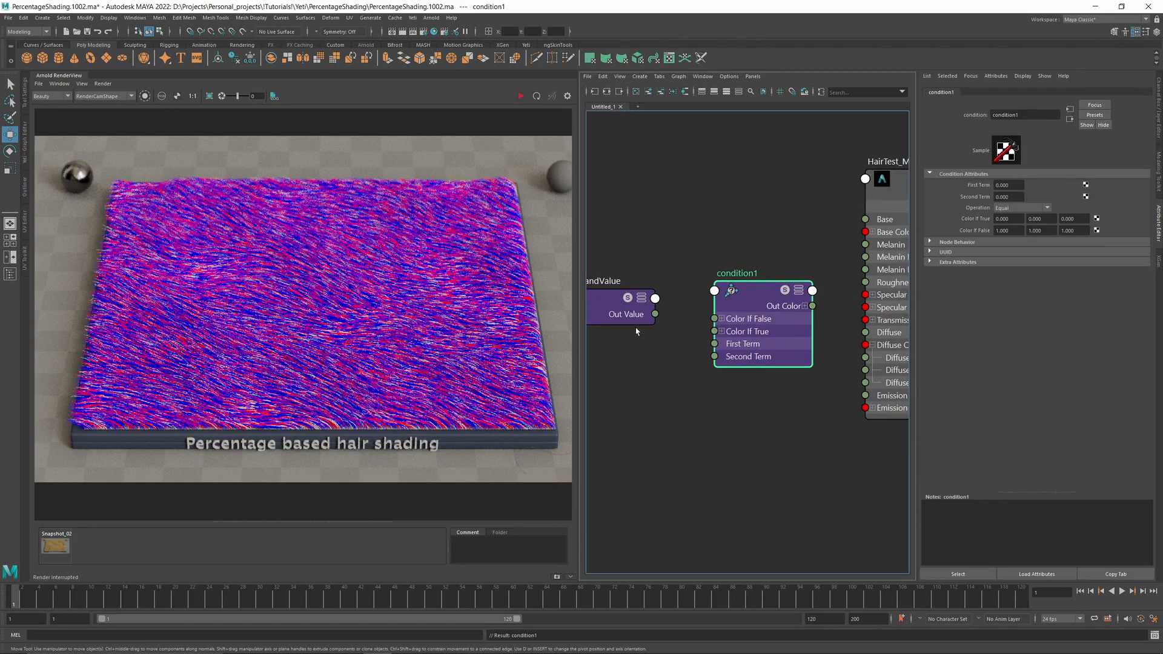
left_click_drag(656, 315, 714, 344)
- Add a ramp texture below the YETI_RandValue and condition nodes, and delete its place2dTexture node
scroll(669, 238, "down", 2)
scroll(669, 238, "down", 2)
left_click(667, 343)
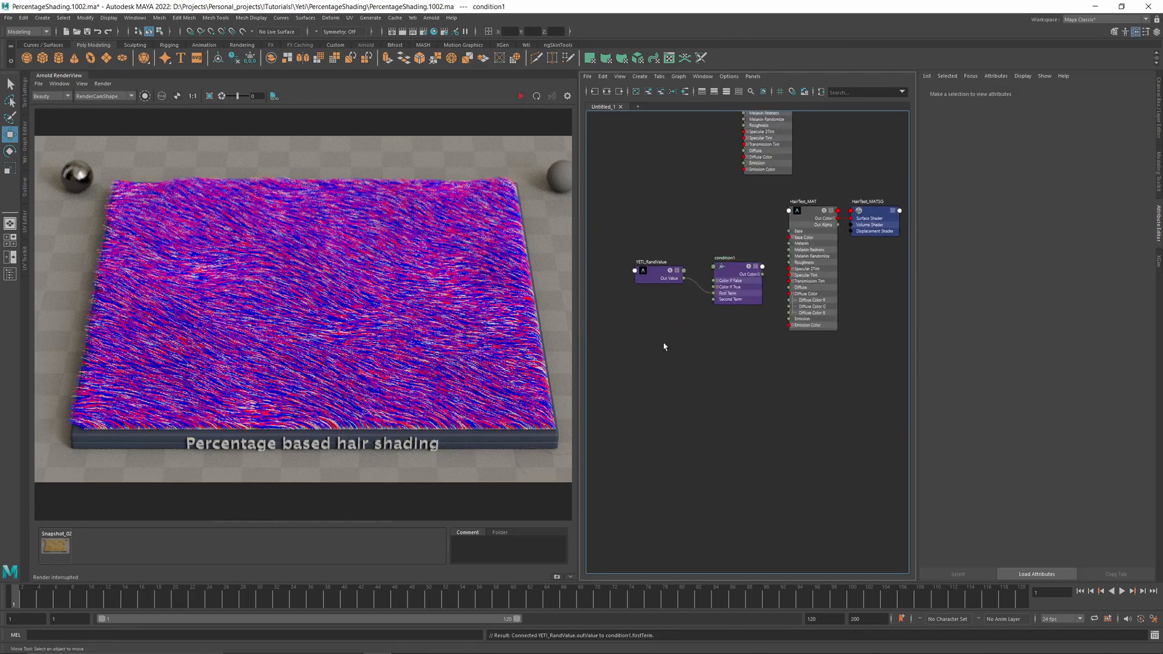
key("Tab")
type("ramp")
key("Down")
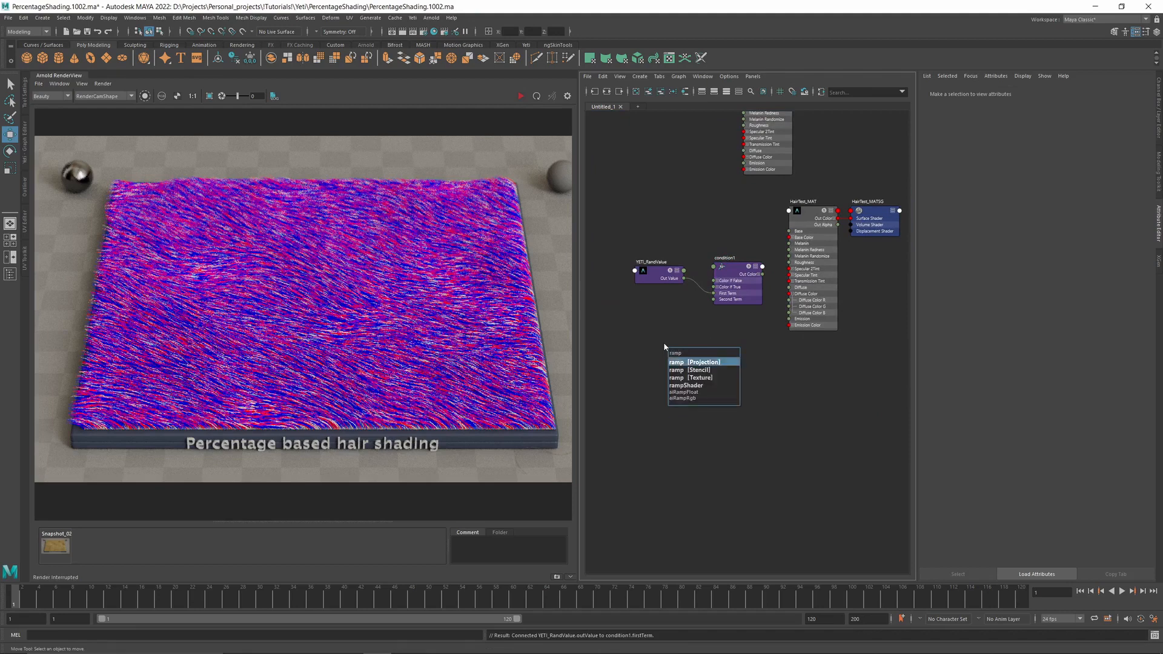
key("Down")
key("Down")
key("Return")
mouse_move(681, 328)
left_mouse_down()
mouse_move(756, 368)
mouse_move(684, 341)
left_mouse_up()
left_click(718, 388)
left_click(611, 333)
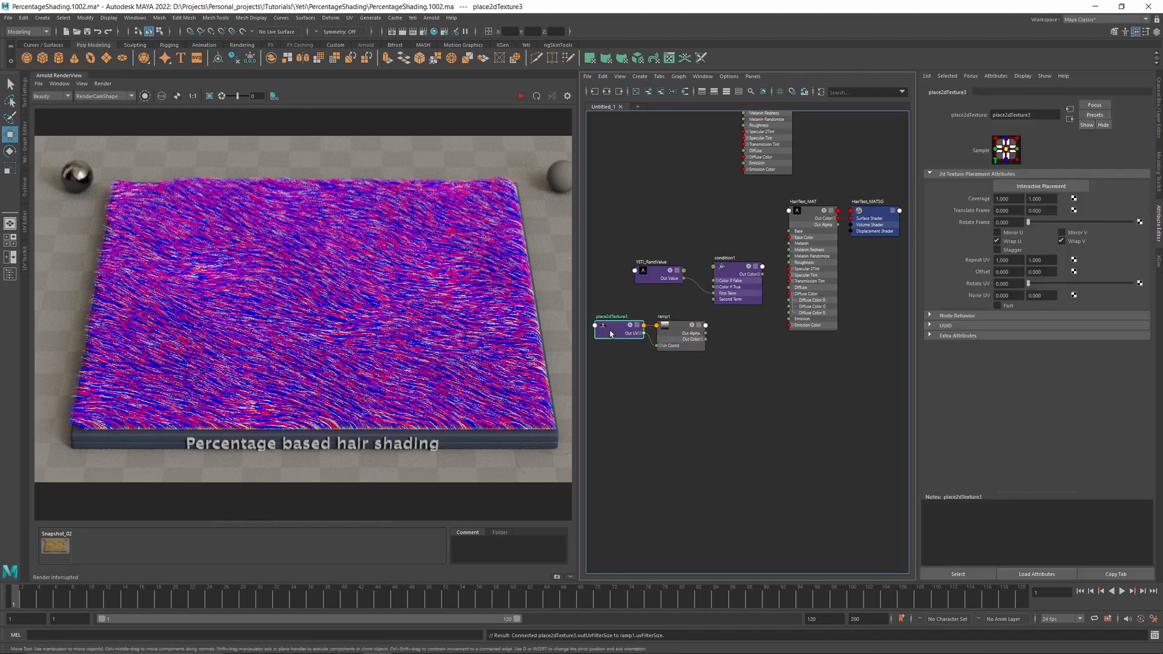
key("Delete")
- Add an aiUserDataColor node beside the ramp and set its Attribute to RootUVs
key("Tab")
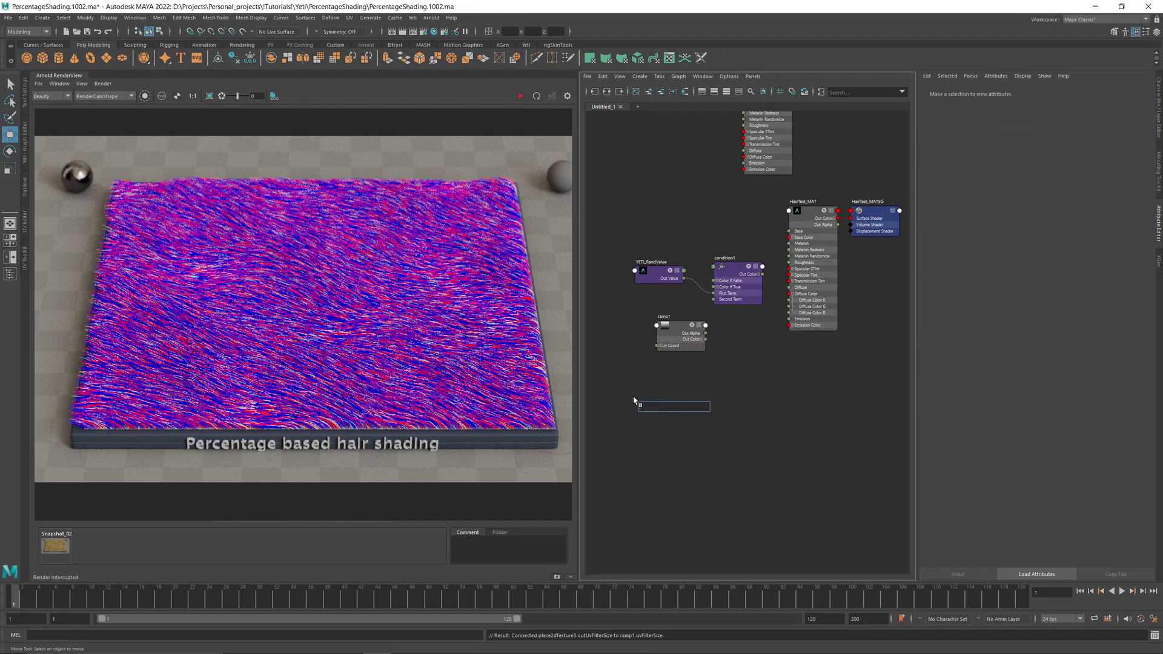
type("aiUserDataColor")
key("Down")
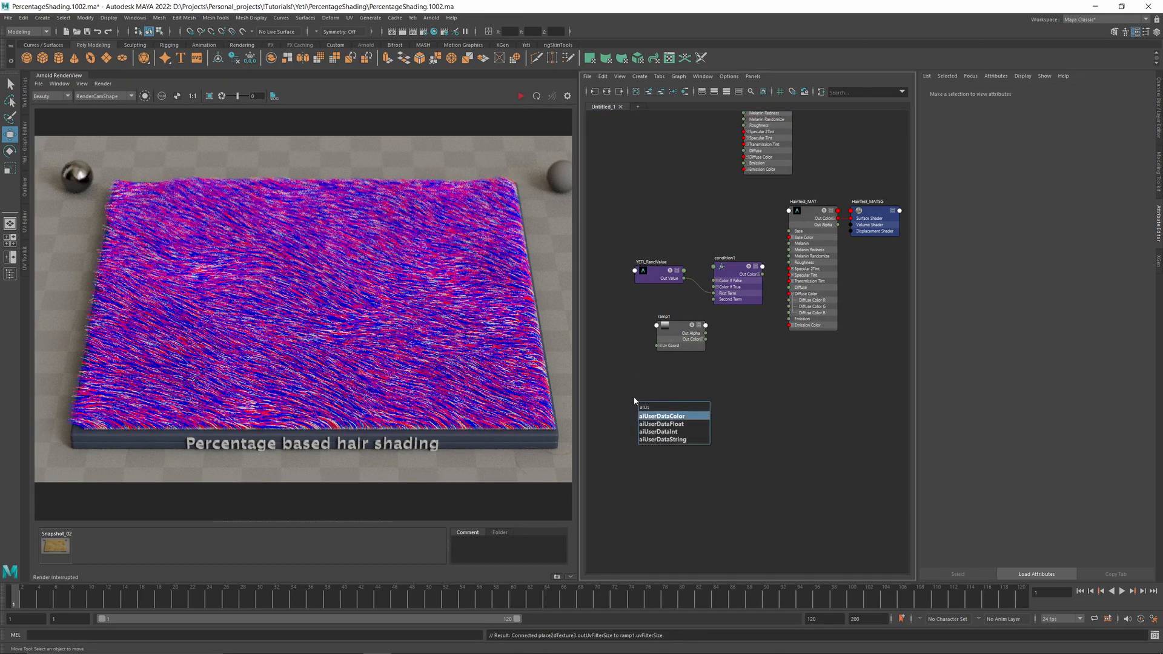
key("Return")
left_click_drag(651, 414, 606, 370)
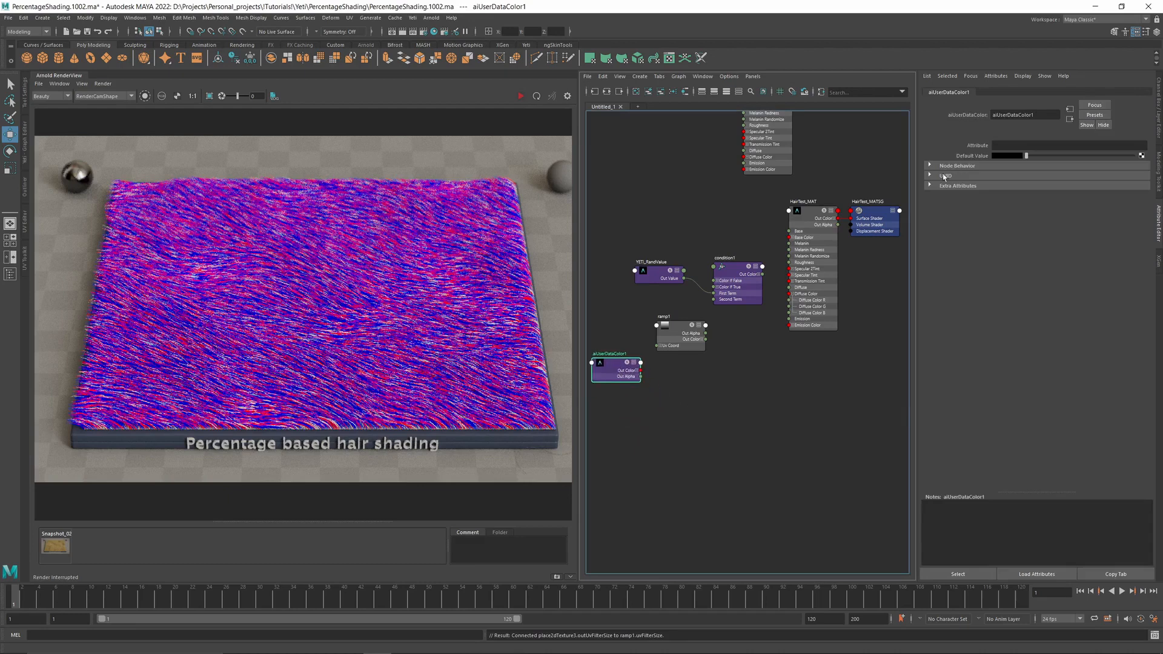
left_click(1021, 145)
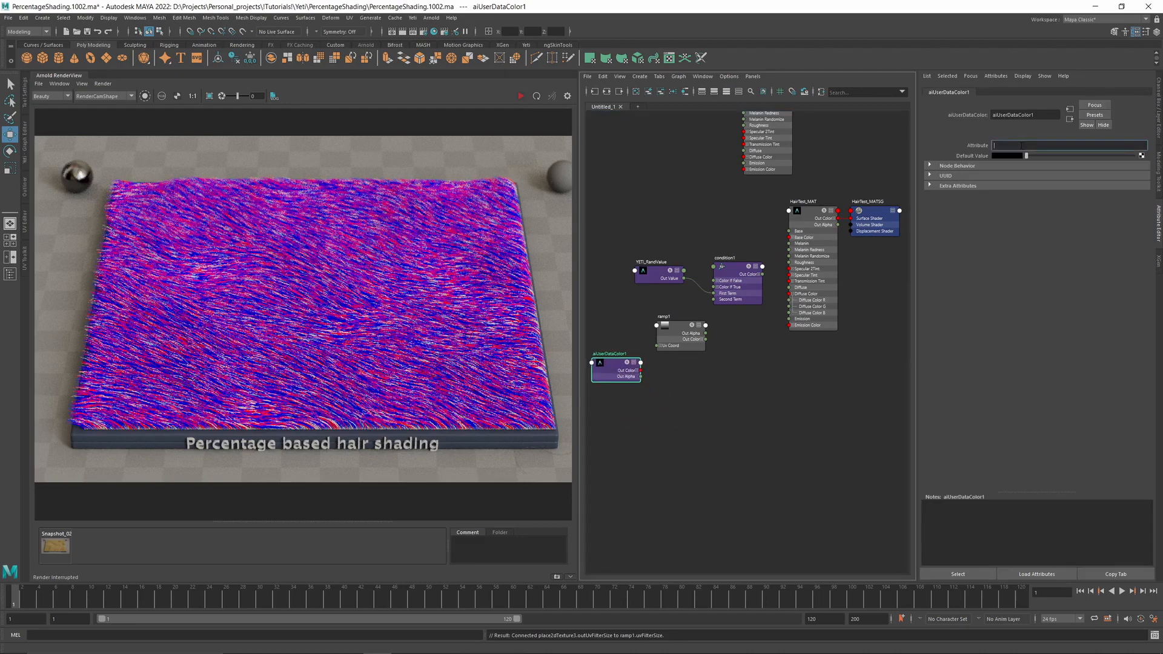
type("RootUVs")
key("Return")
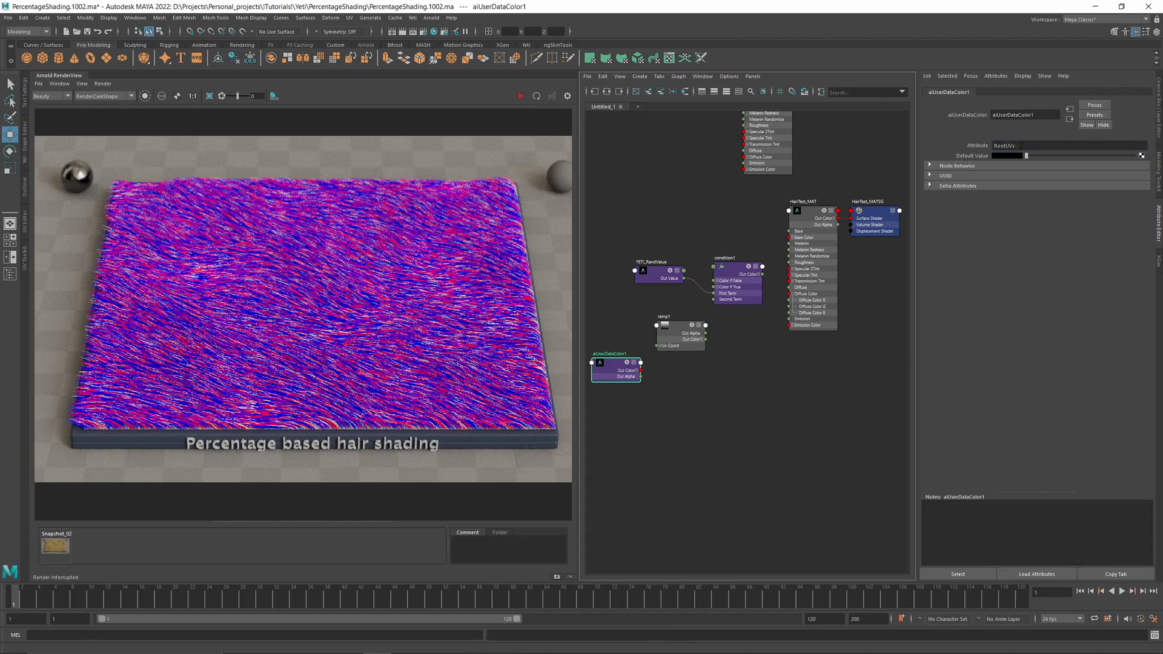
- Connect the aiUserDataColor node's Out Color R to the ramp's V Coord
scroll(636, 363, "up", 2)
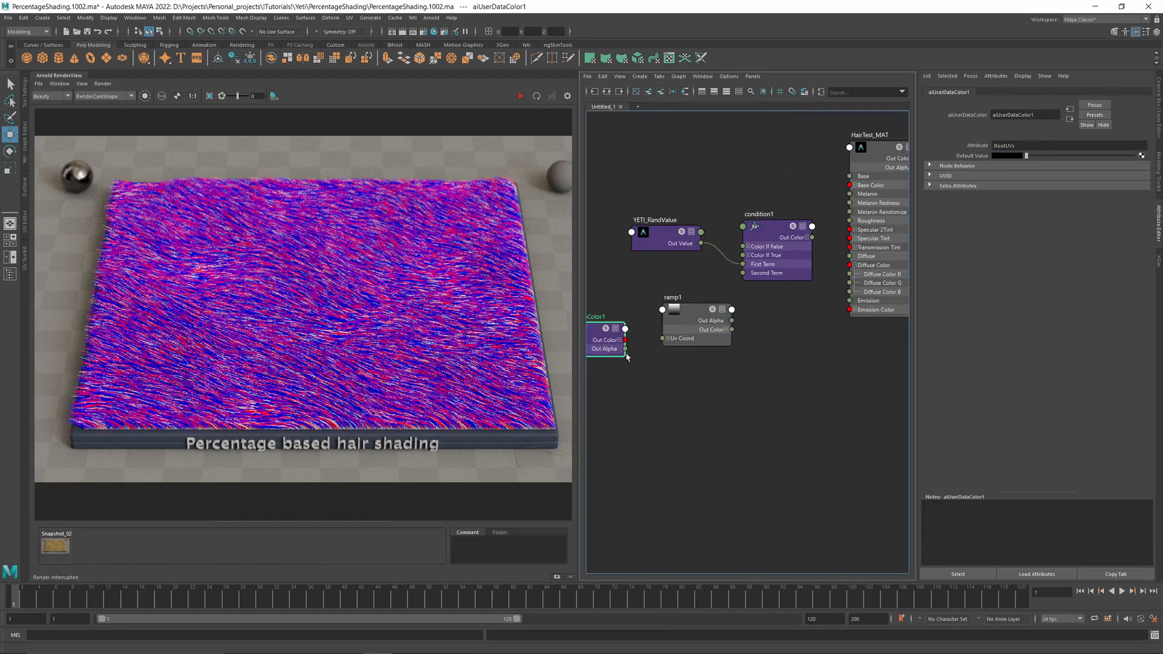
left_click(620, 339)
left_click(666, 339)
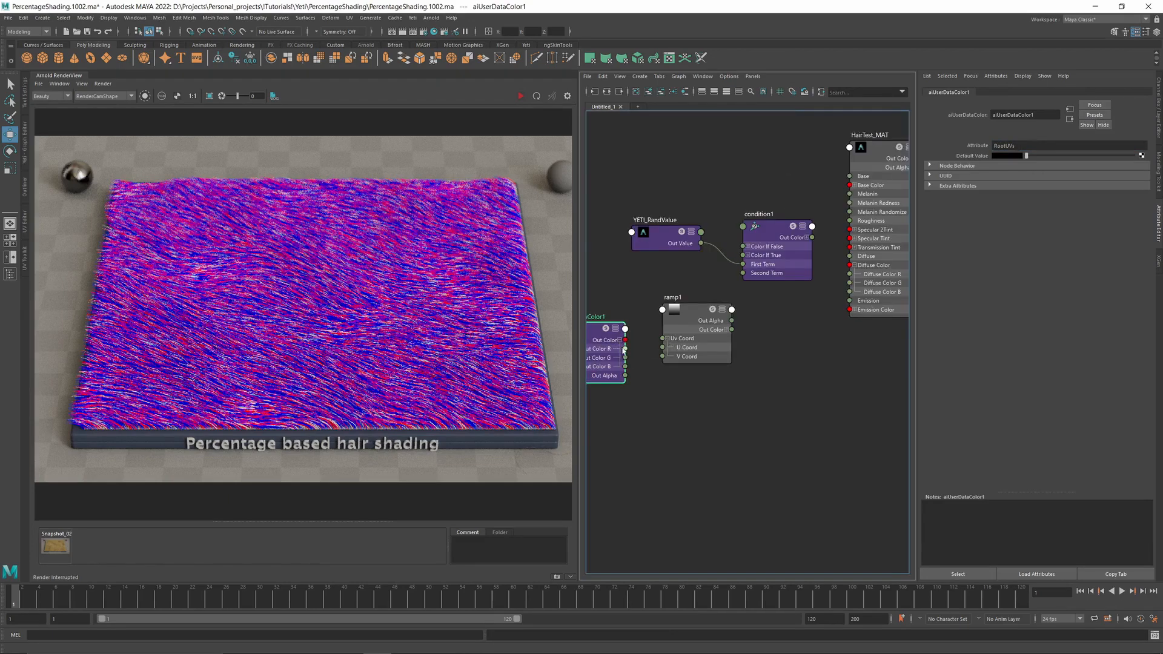
left_click_drag(625, 349, 663, 356)
middle_click_drag(803, 329, 755, 365)
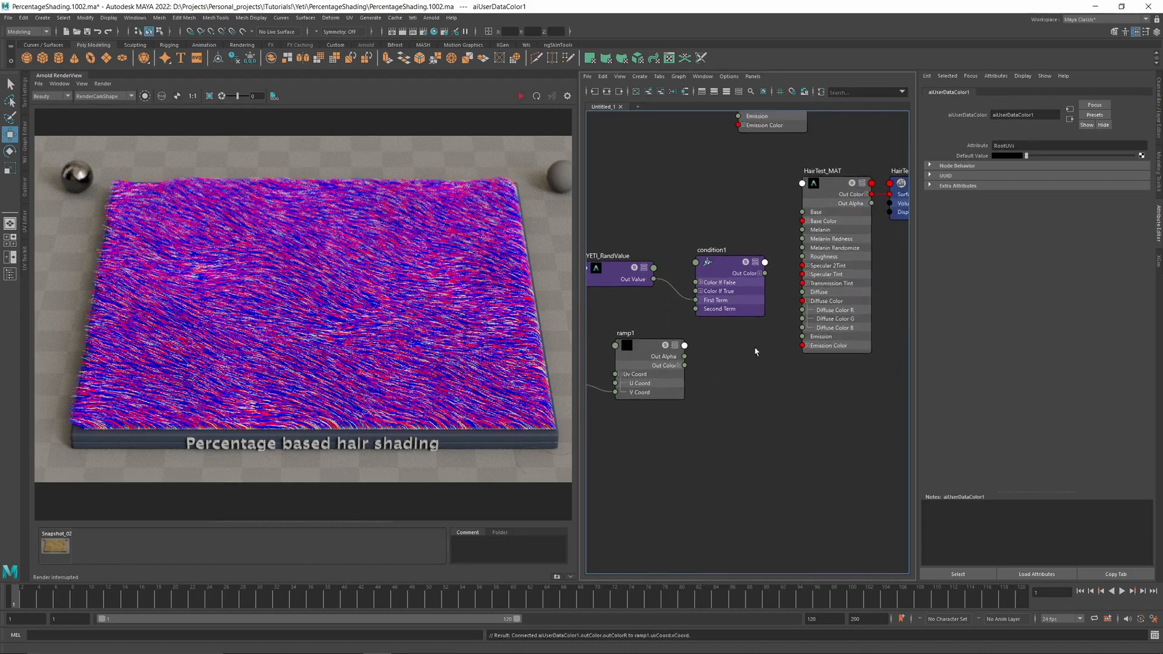
- Connect the ramp's Out Color R to the condition's Second Term, and the condition's Out Color to HairTest_MAT's Diffuse Color
left_click_drag(684, 365, 698, 310)
left_click(678, 365)
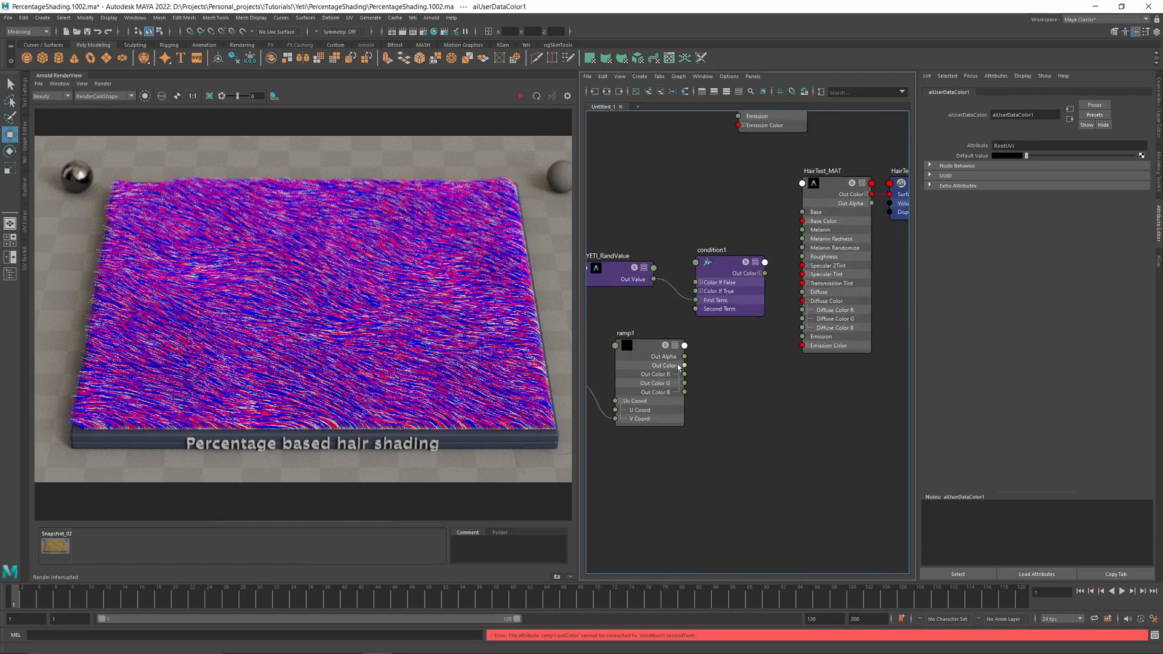
left_click_drag(684, 374, 696, 309)
left_click_drag(642, 346, 614, 332)
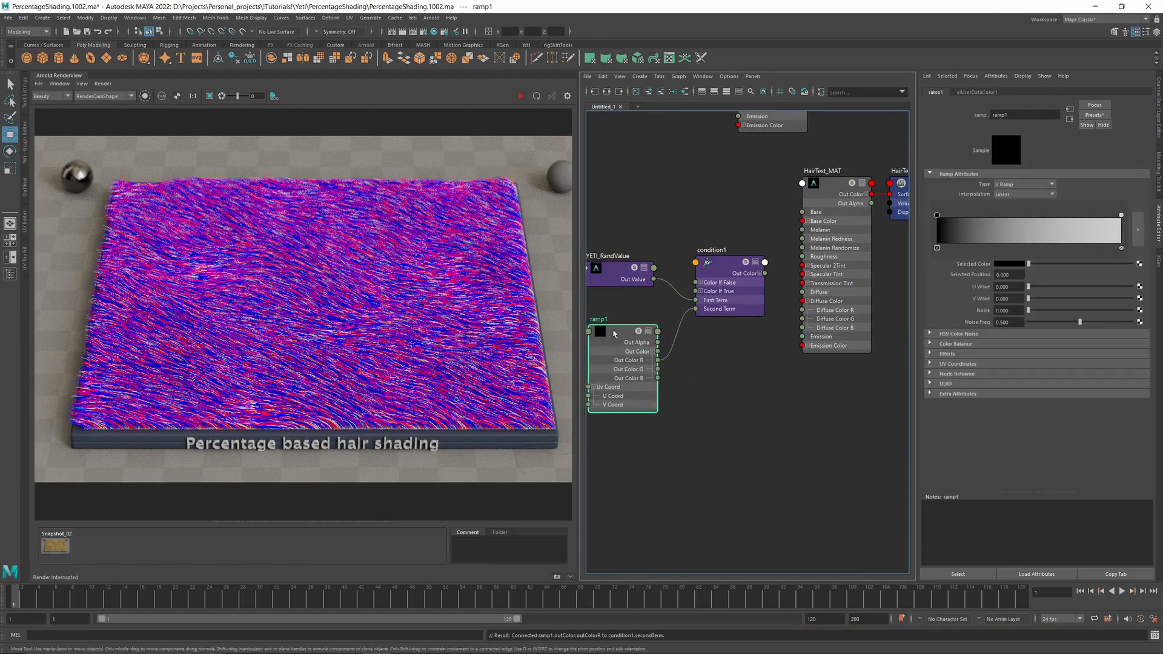
left_click_drag(765, 274, 804, 301)
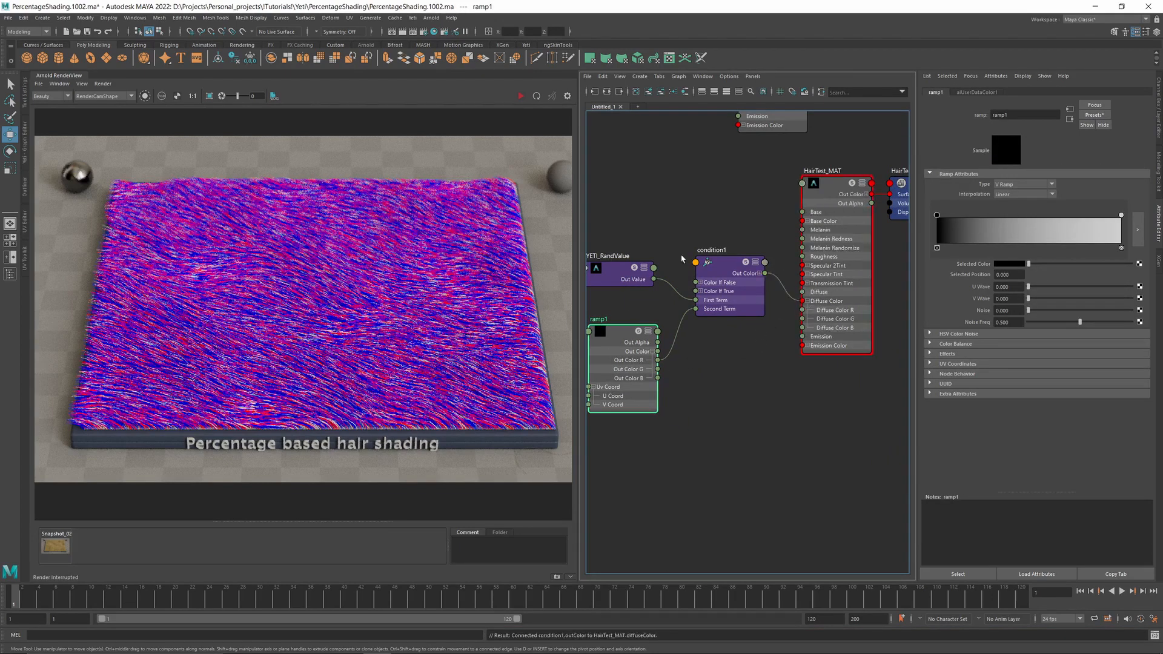
- Set the condition node's Operation to Greater Than, select the ramp, and start the Arnold render
left_click(725, 273)
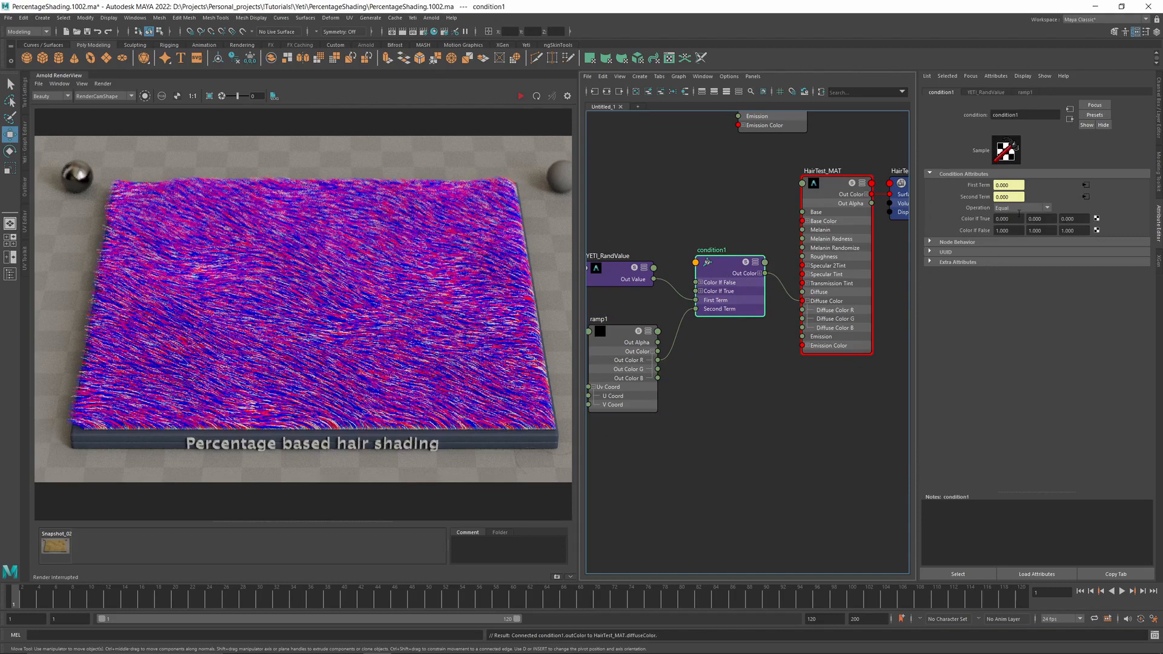
left_click(1017, 209)
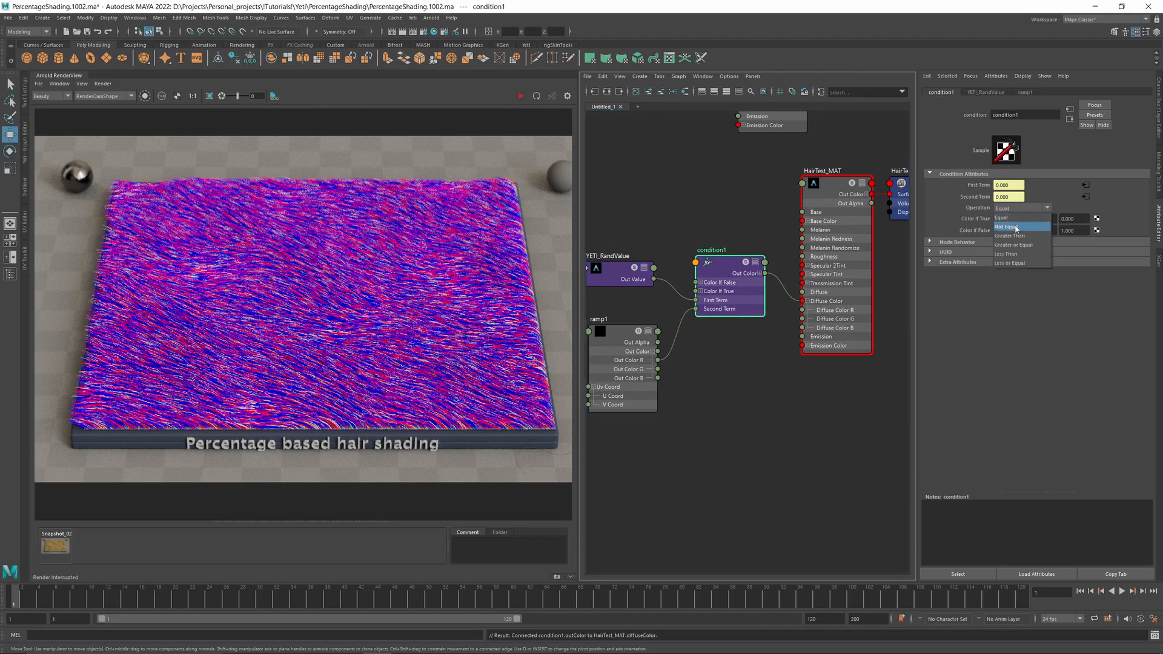
left_click(1015, 236)
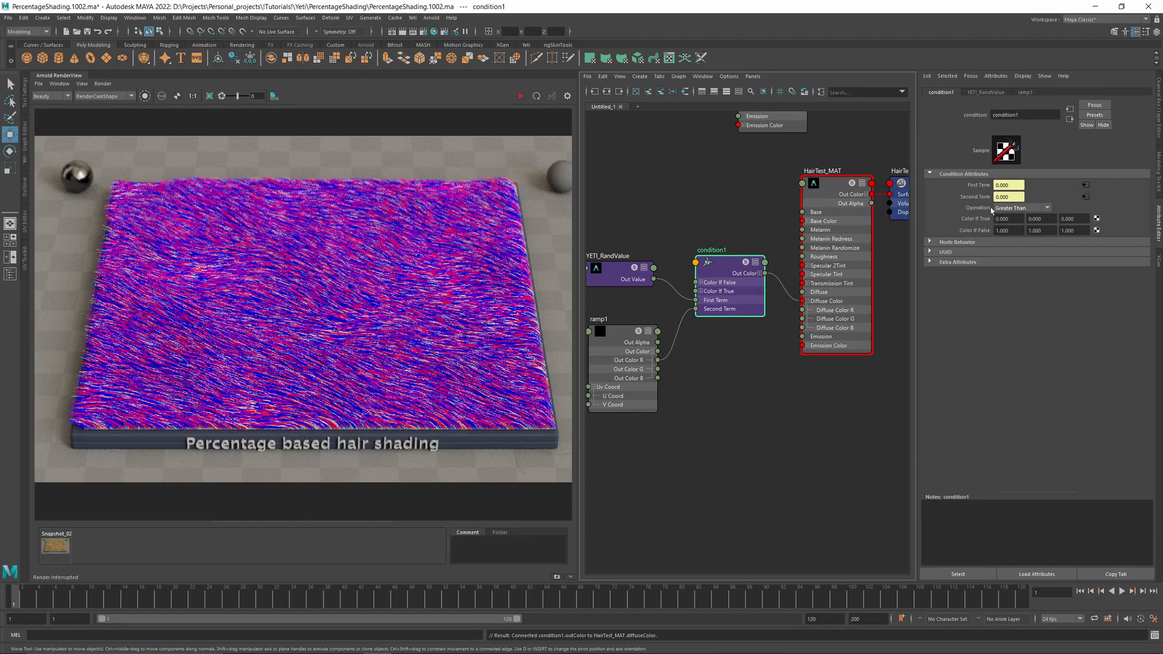
left_click(1024, 208)
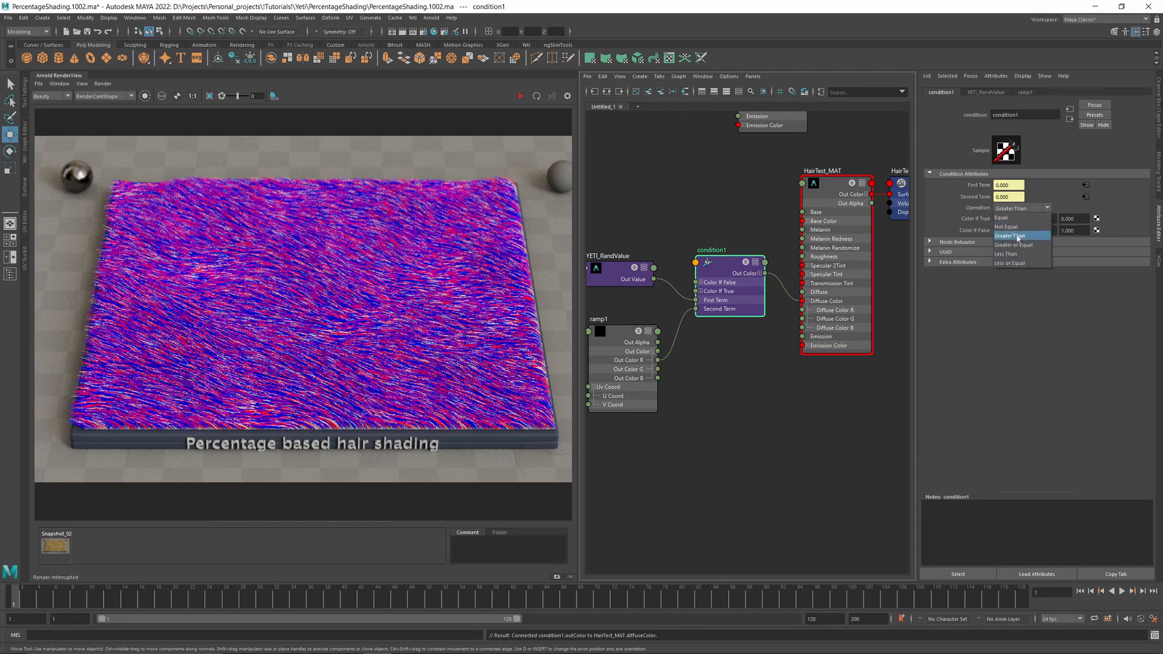
left_click(1018, 237)
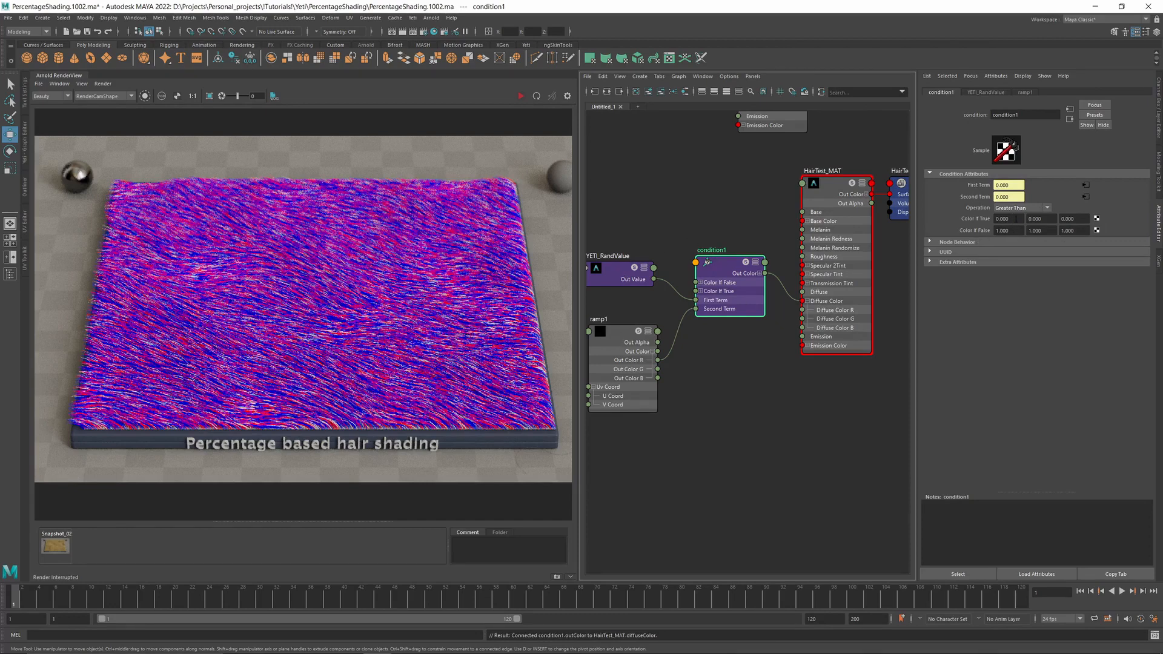
left_click(1018, 218)
middle_click_drag(740, 365, 772, 376, "alt")
left_click(670, 345)
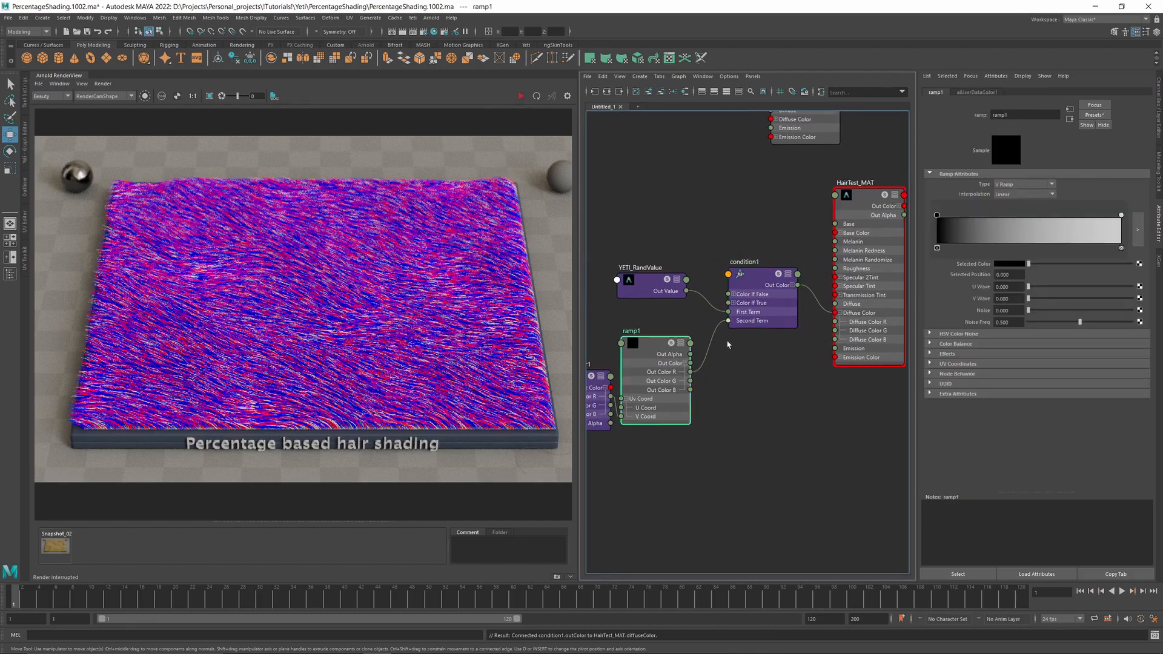
left_click(521, 96)
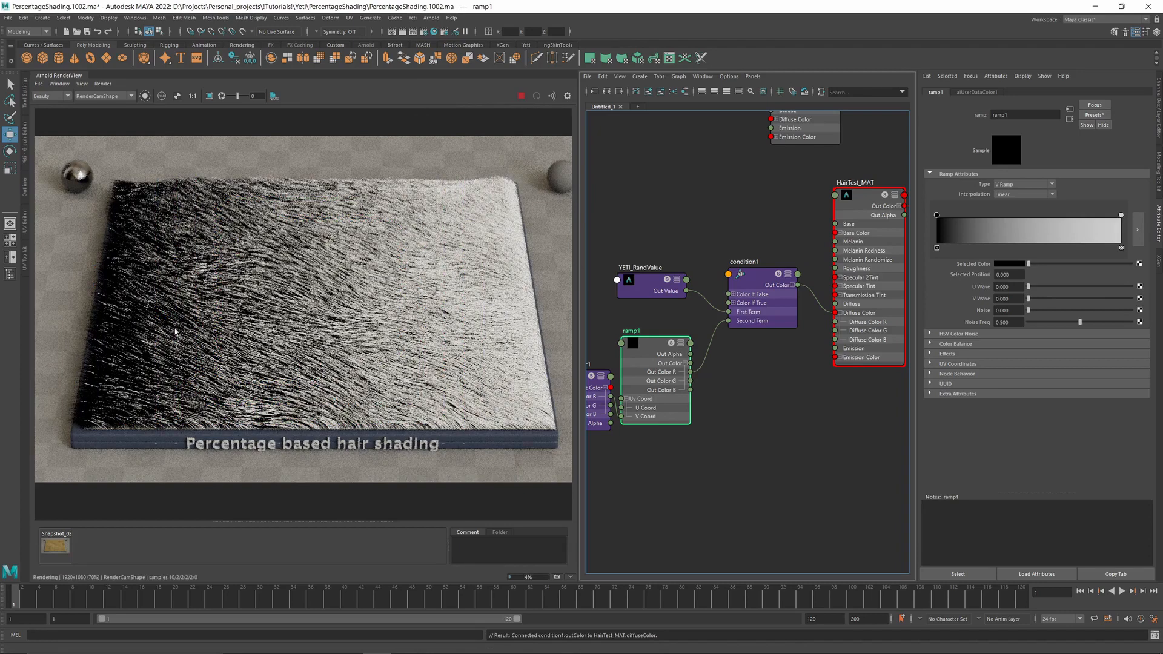
- Examine the rendered fur up close at both side edges to compare the mix of black and white hairs
scroll(274, 337, "down", 5)
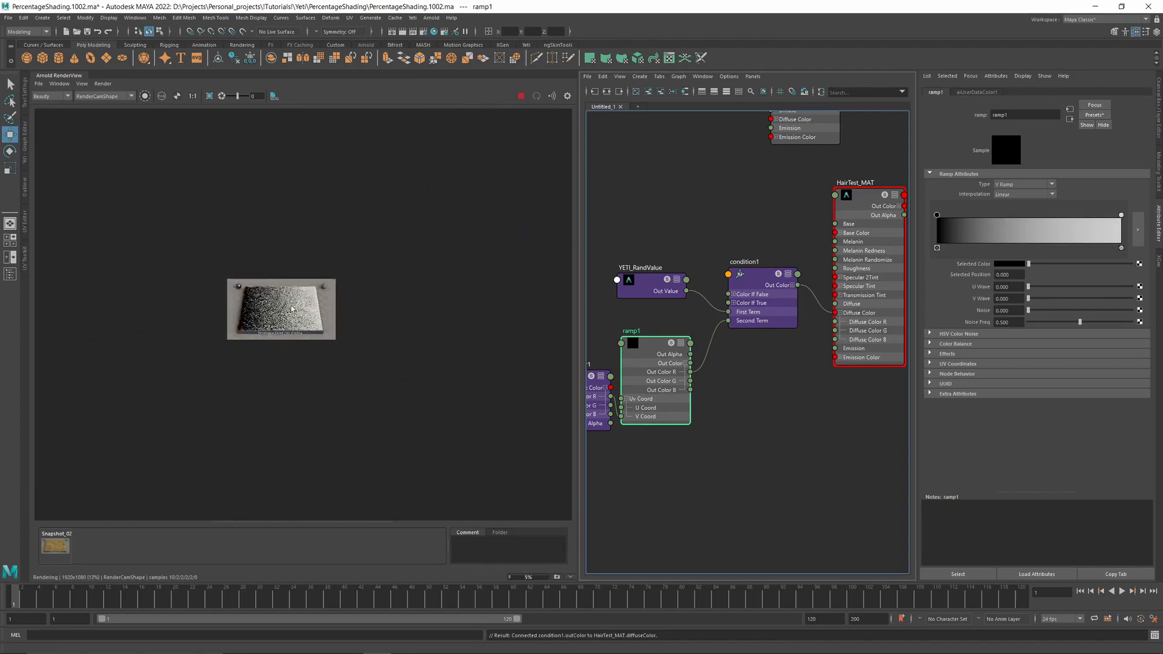
scroll(240, 325, "up", 4)
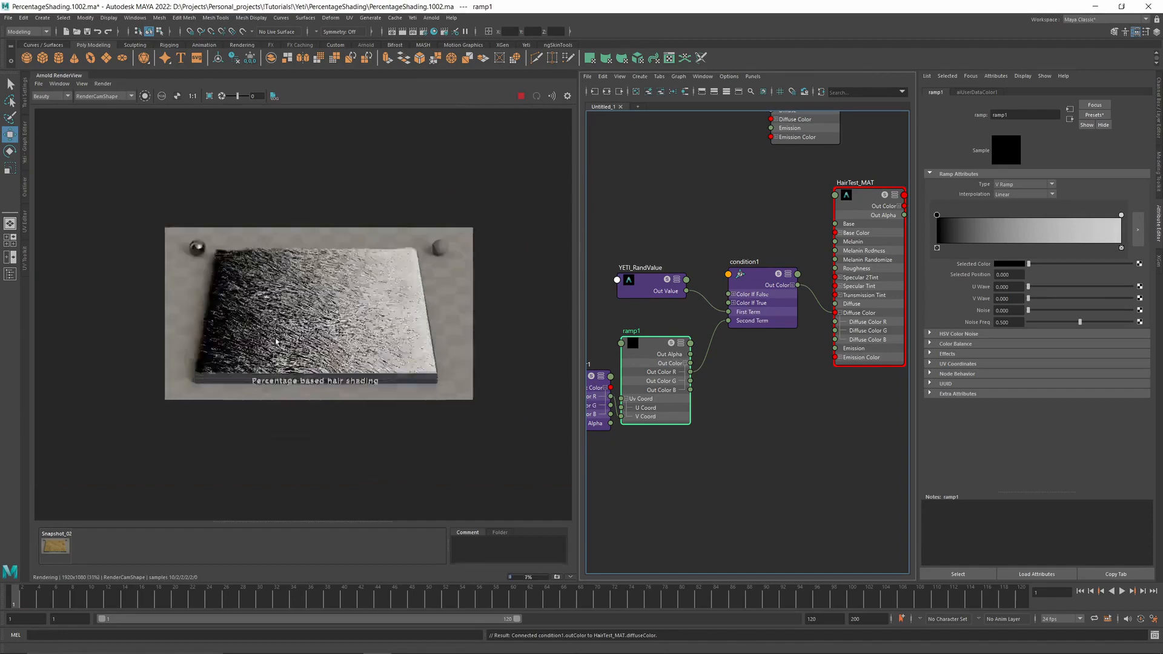
scroll(246, 405, "up", 4)
scroll(244, 404, "up", 1)
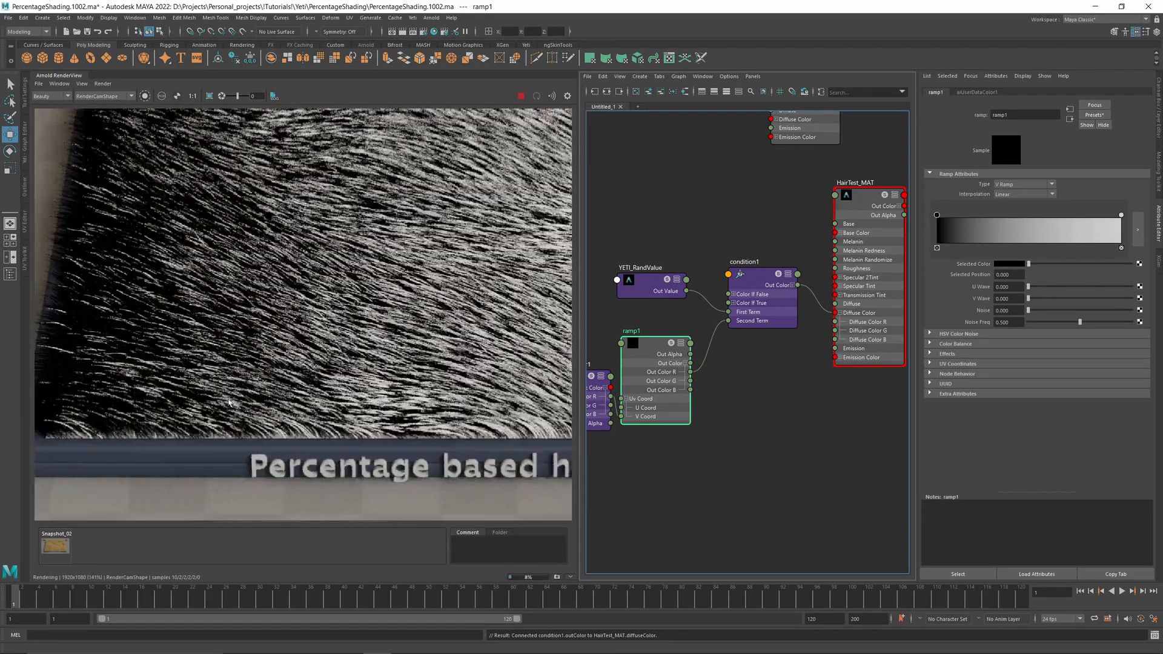
scroll(194, 406, "up", 2)
scroll(188, 418, "up", 1)
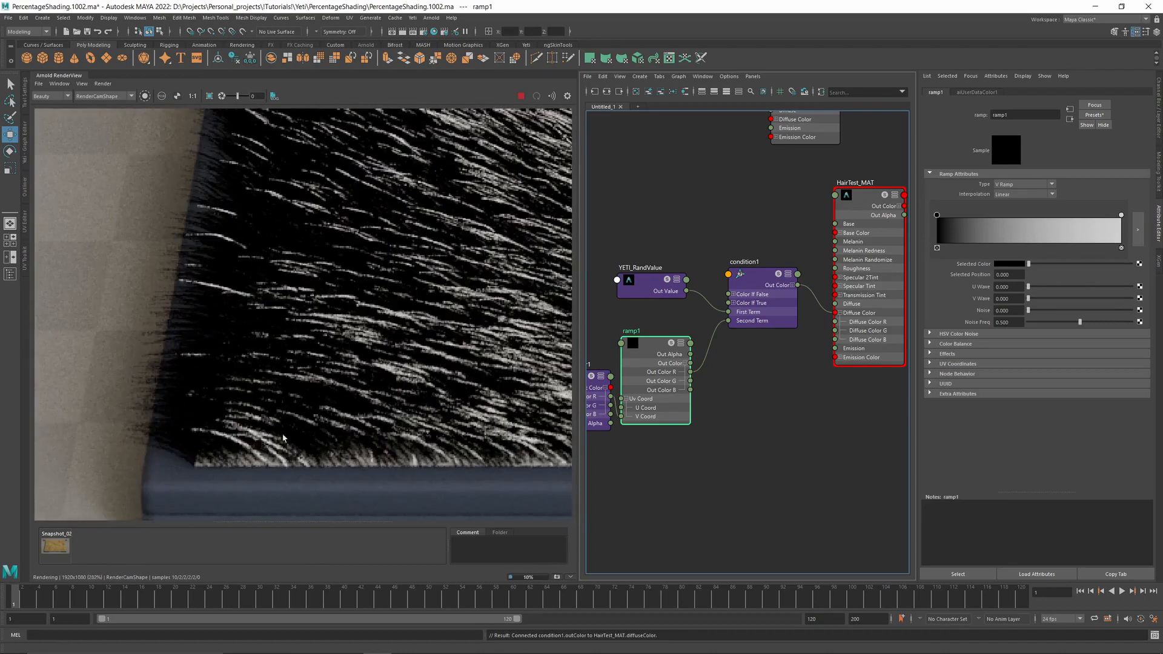
middle_click_drag(458, 306, 497, 367)
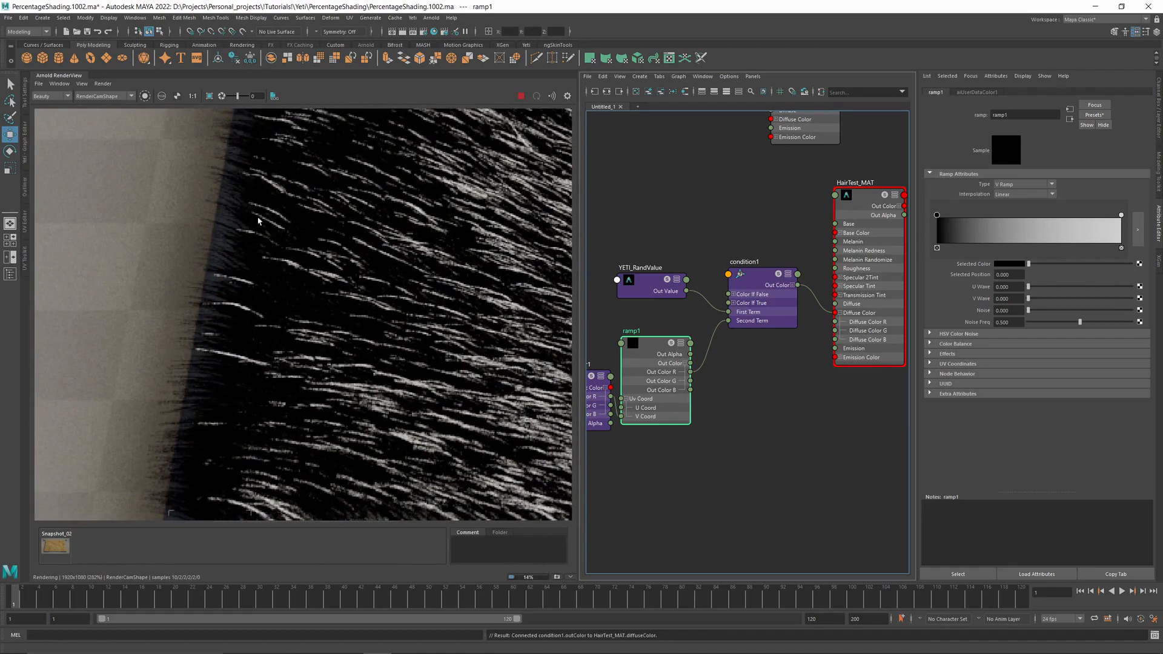
scroll(293, 304, "down", 2)
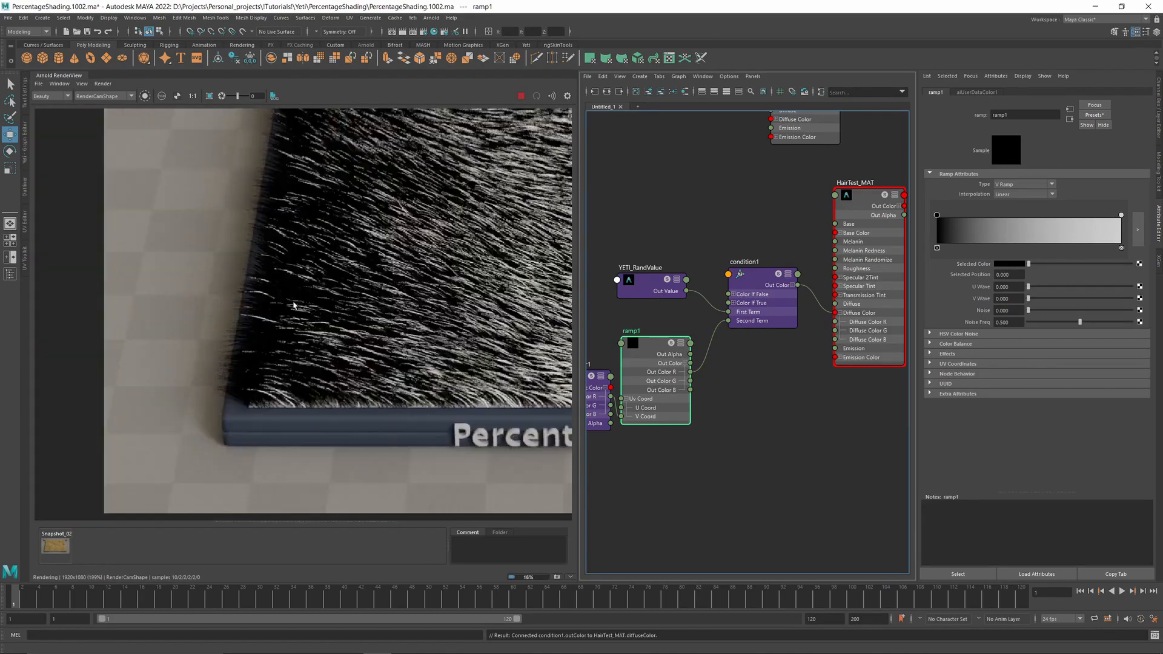
middle_click_drag(478, 276, 200, 308)
middle_click_drag(524, 287, 163, 318)
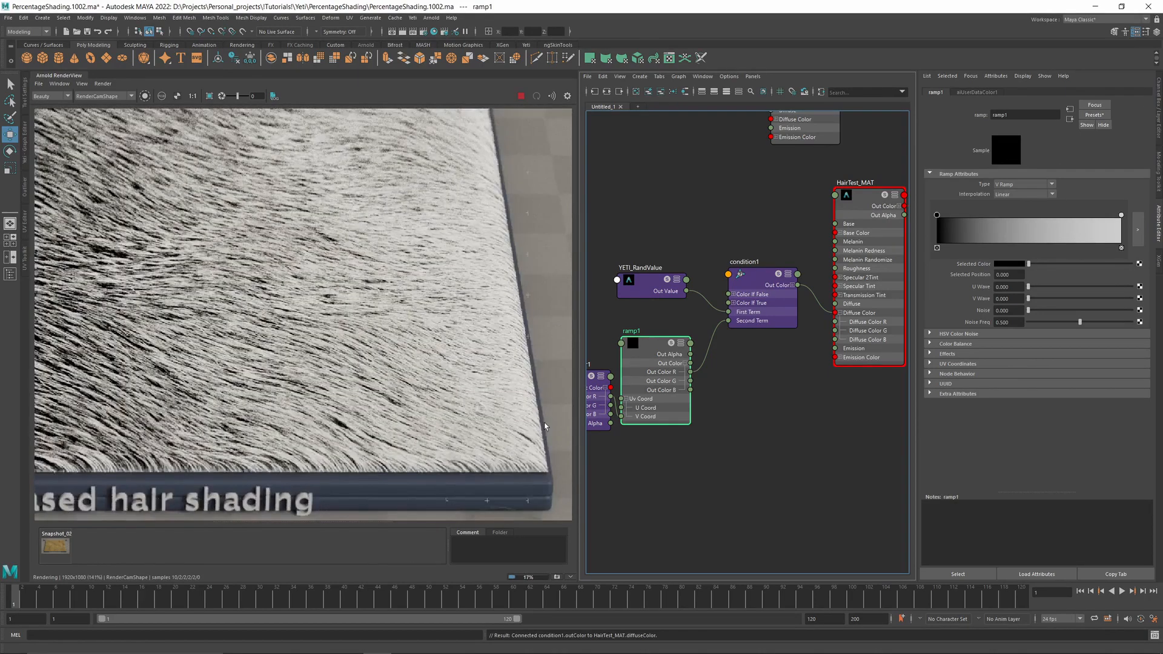
scroll(544, 426, "up", 1)
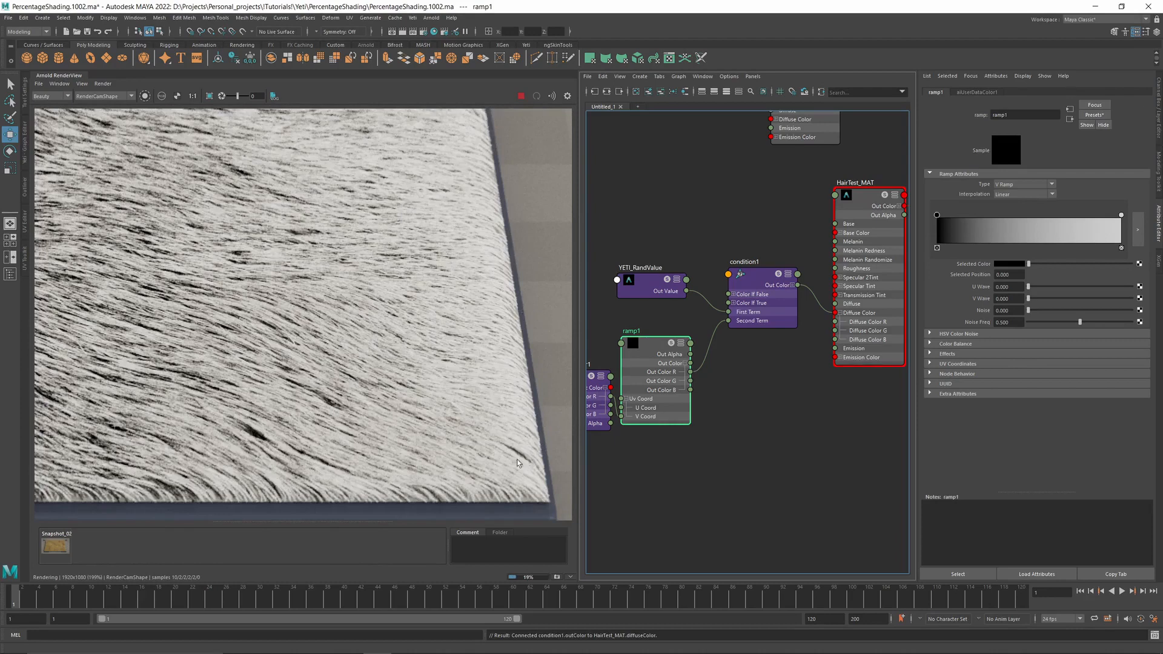
- Space out the aiUserDataColor and ramp nodes in front of the condition node
middle_click_drag(733, 375, 791, 377, "alt")
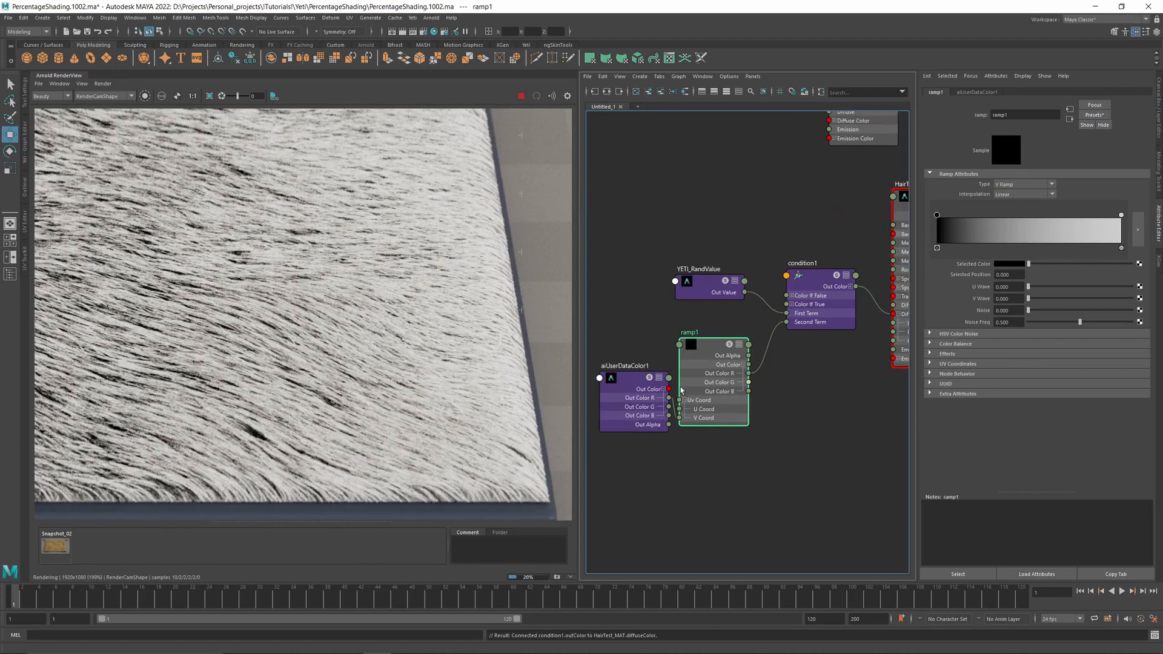
left_click_drag(634, 380, 602, 371)
left_click(707, 353)
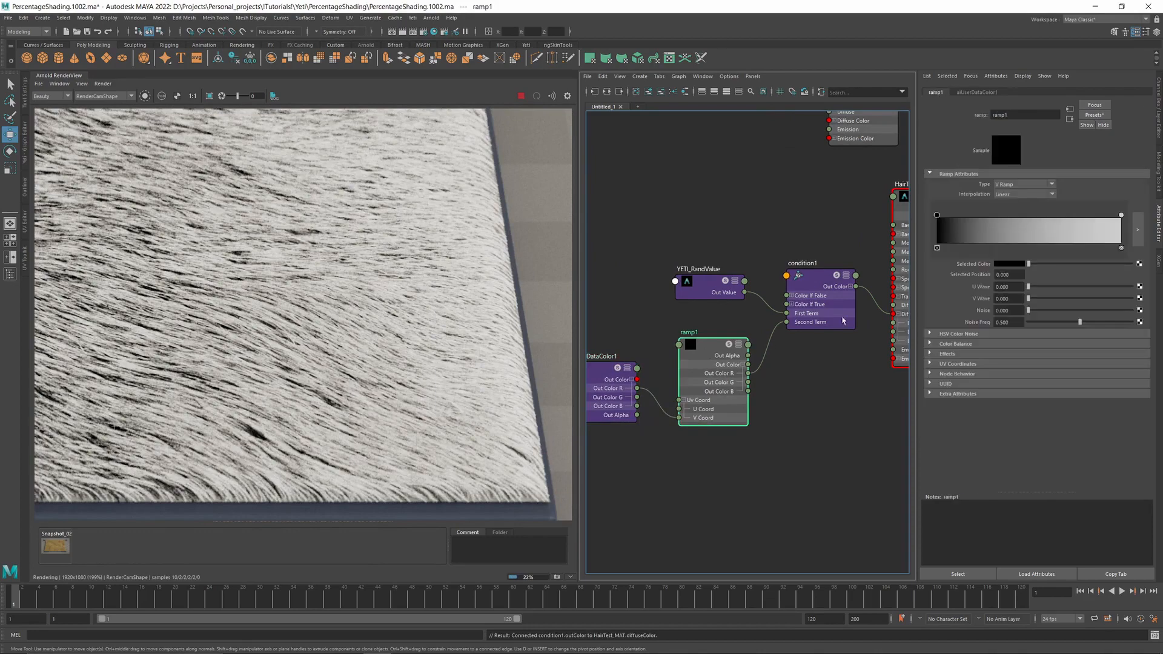
scroll(676, 321, "down", 2)
scroll(225, 279, "down", 3)
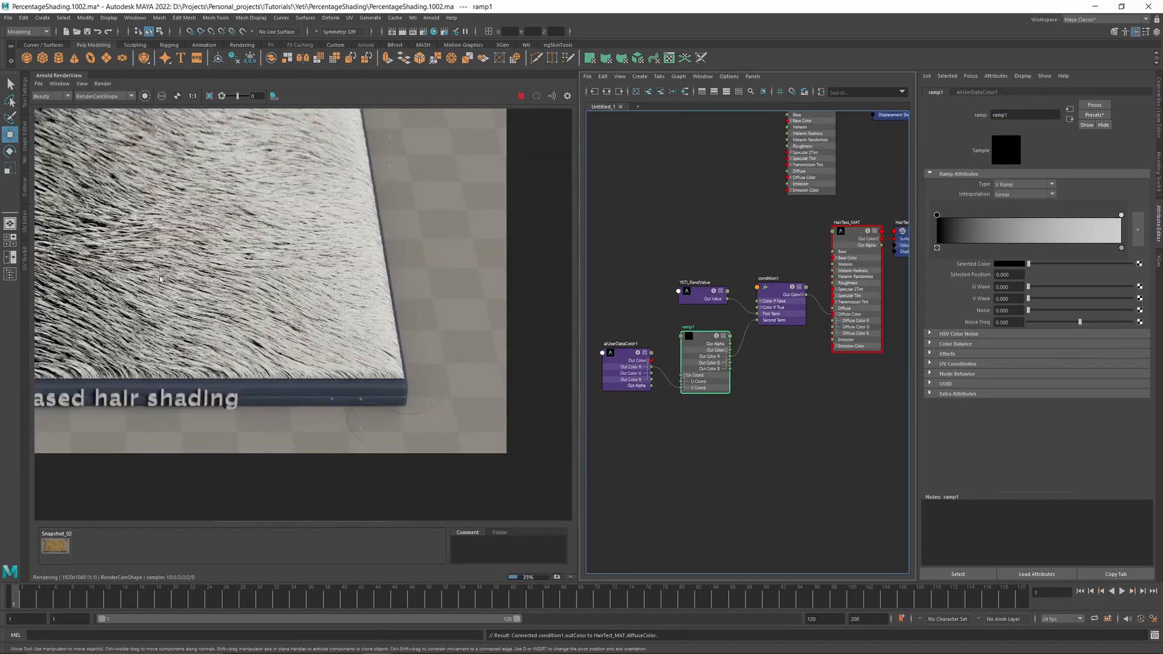
middle_click_drag(159, 277, 389, 321)
left_click_drag(707, 336, 715, 338)
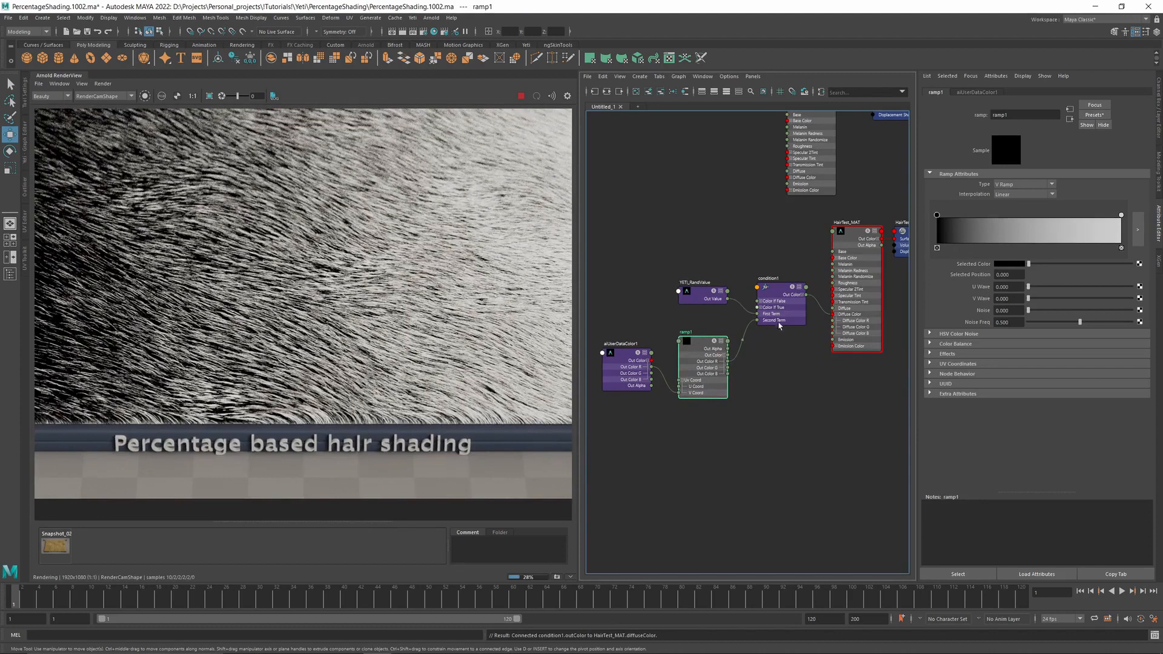
- Move the ramp's black entry to 0.414 and its white entry to 0.675, and set the interpolation to Exponential Up
scroll(329, 264, "down", 3)
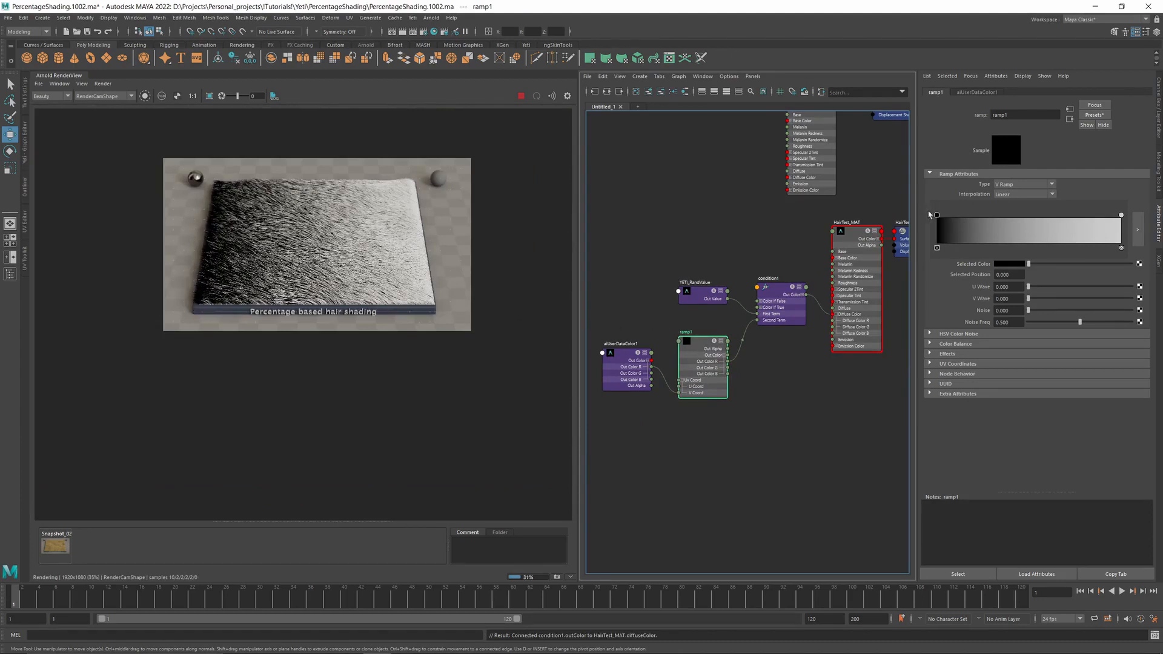
left_click_drag(937, 216, 1013, 217)
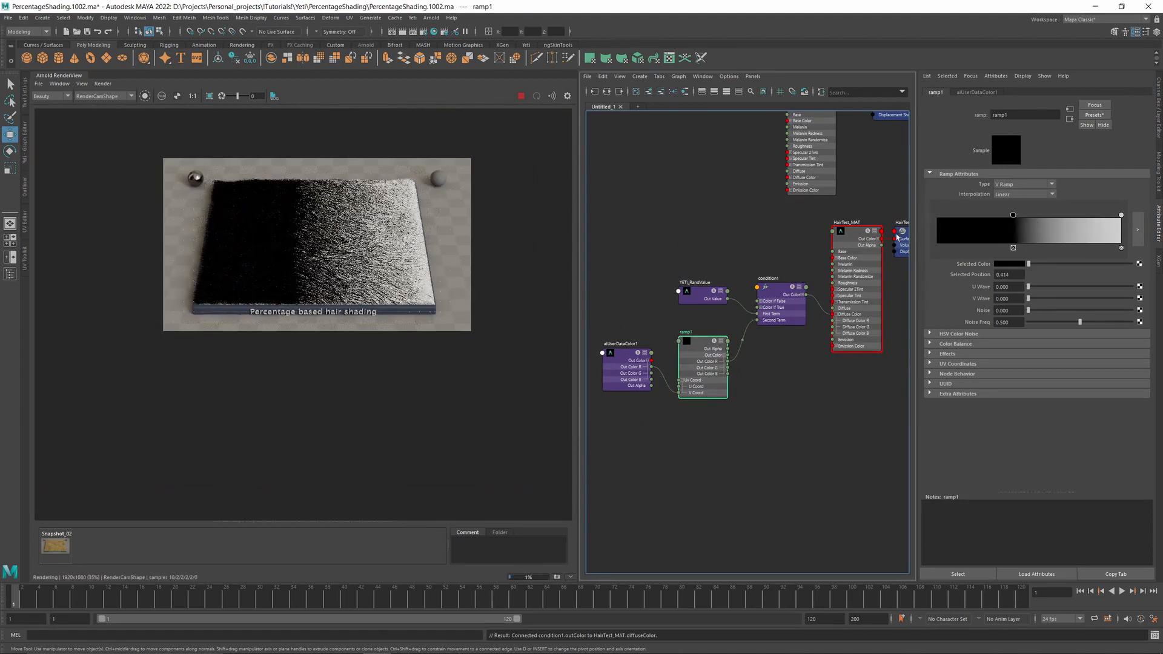
left_click_drag(1122, 215, 1061, 216)
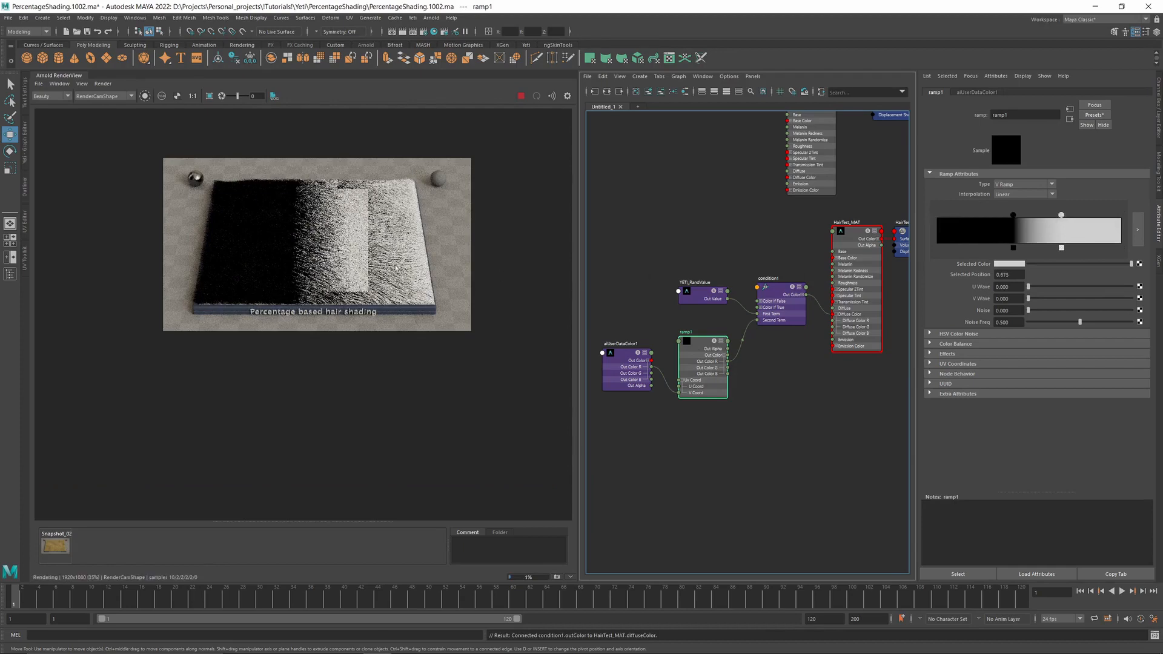
scroll(361, 267, "up", 3)
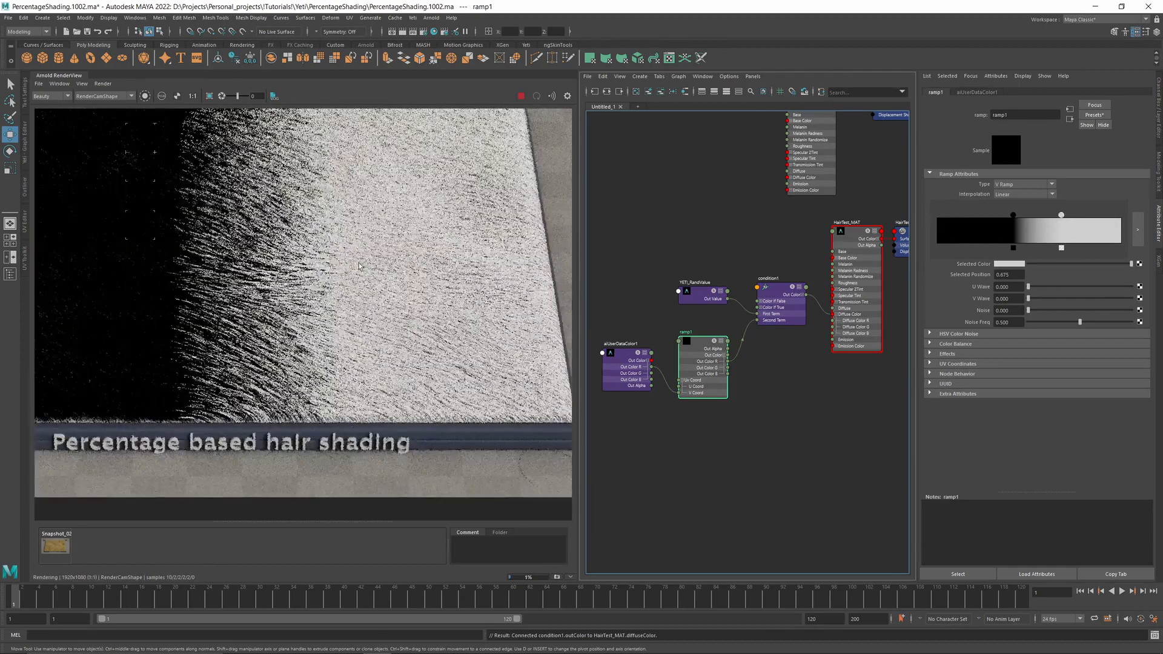
left_click(1018, 194)
left_click(1010, 222)
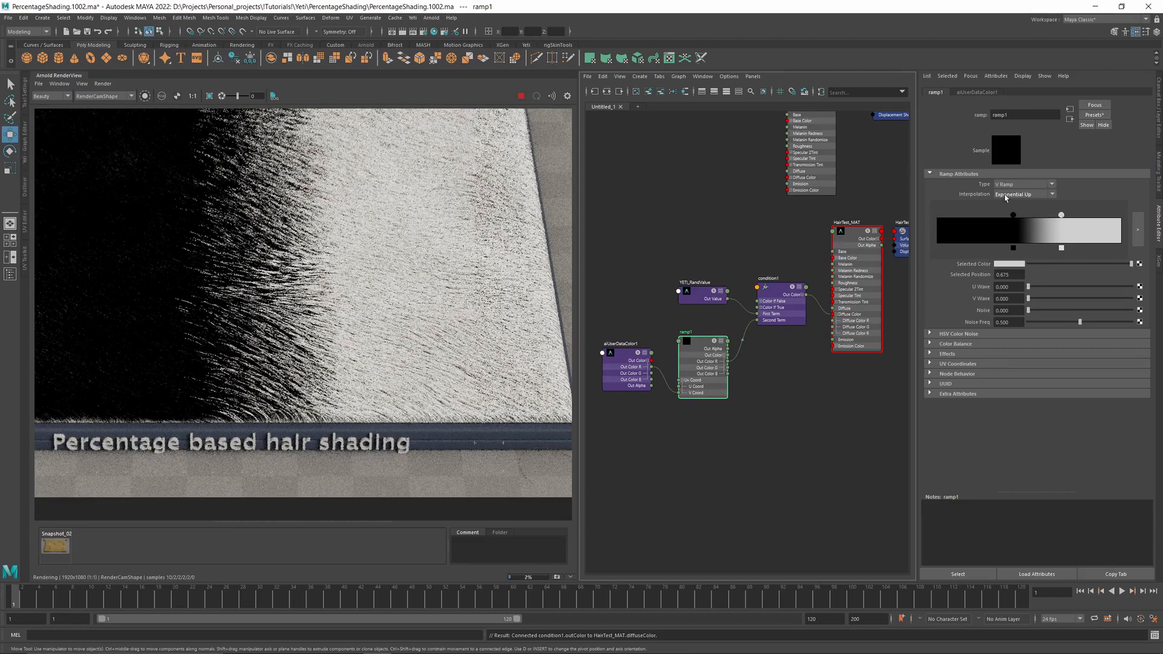
- Move the ramp's black entry to position 0.195 and set the interpolation to Linear
scroll(297, 261, "down", 3)
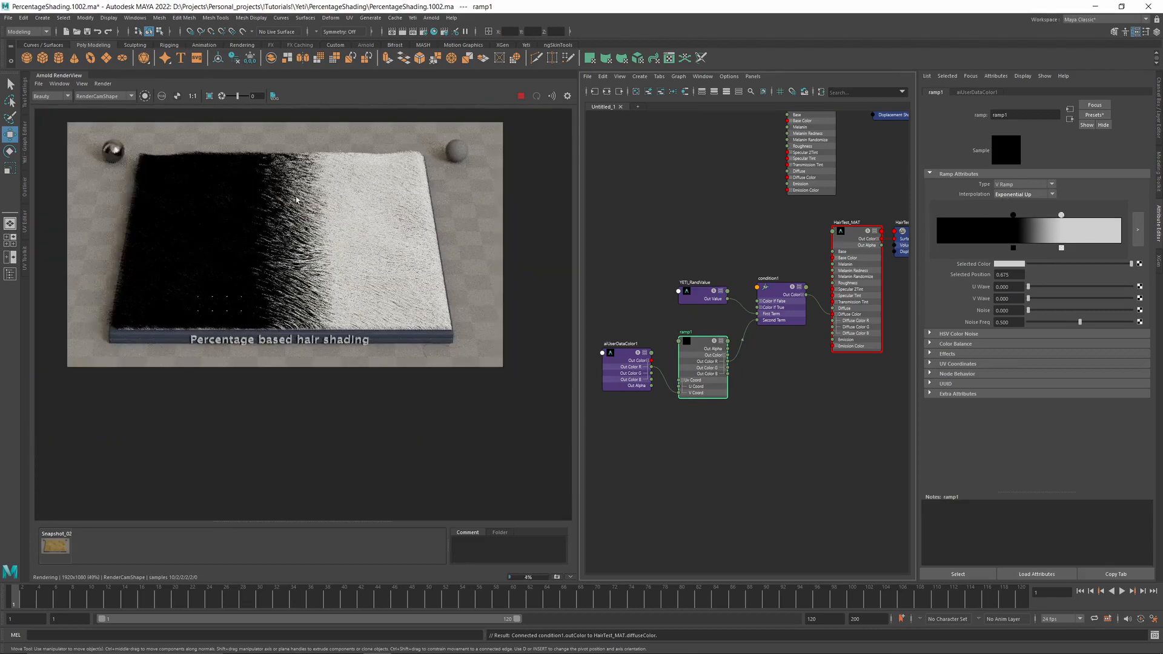
scroll(275, 311, "up", 3)
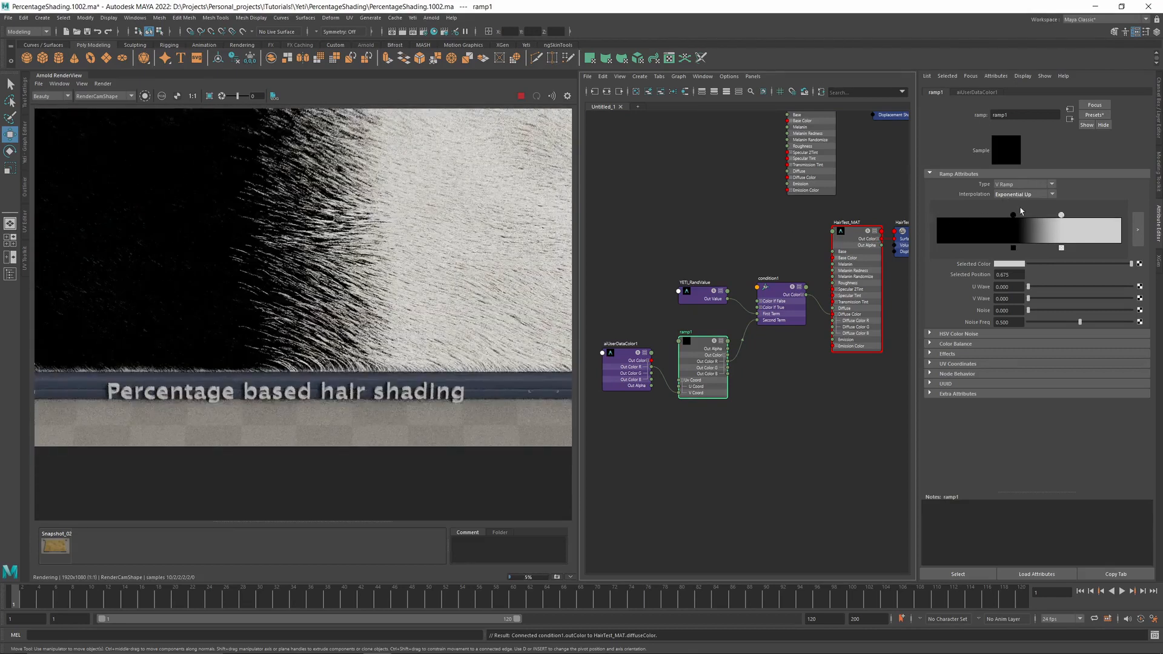
left_click_drag(1016, 218, 973, 216)
scroll(288, 268, "down", 2)
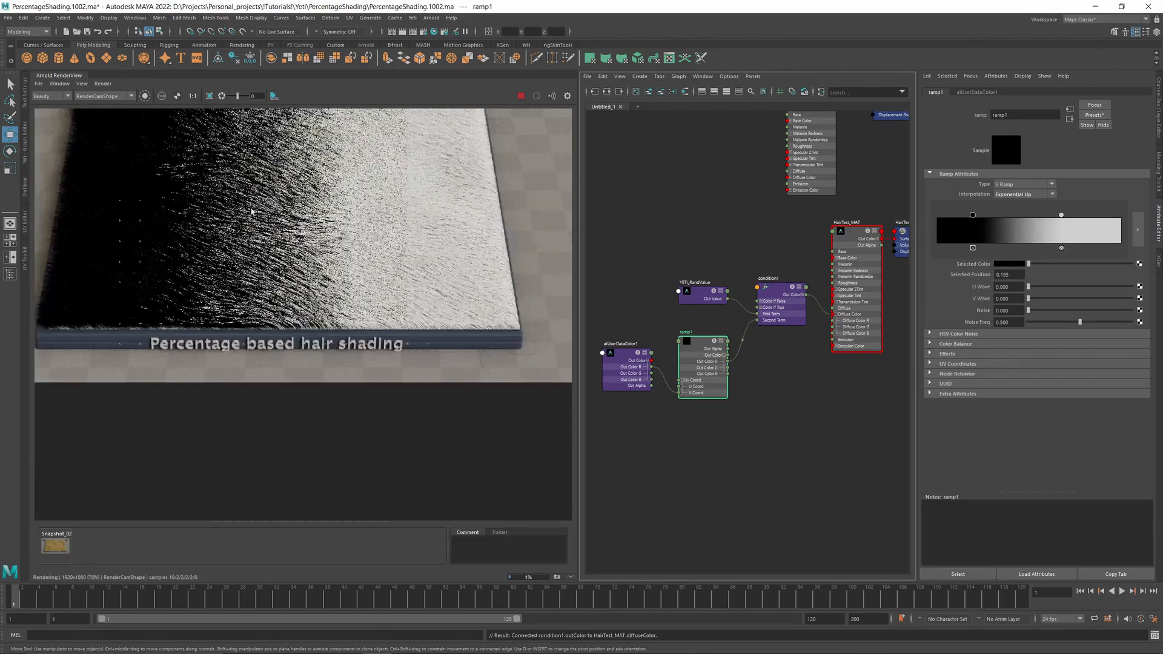
left_click(1016, 195)
left_click(1002, 212)
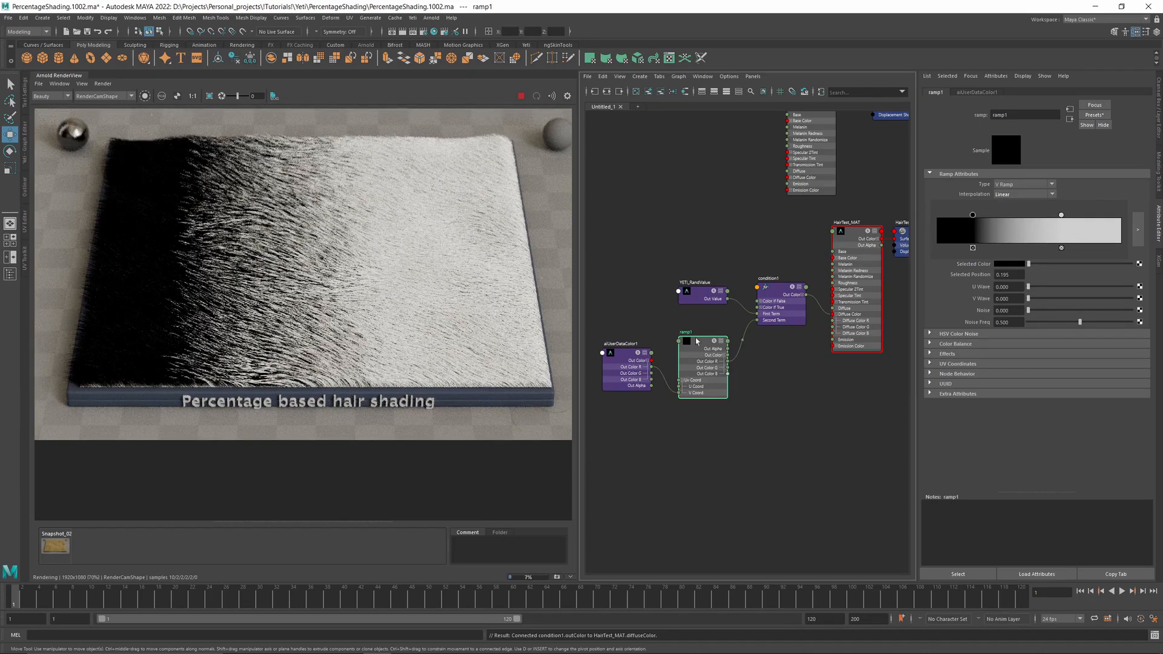
- Shift the aiUserDataColor, ramp, YETI_RandValue and condition nodes away from HairTest_MAT to make room, and stop the render
left_click_drag(696, 341, 701, 336)
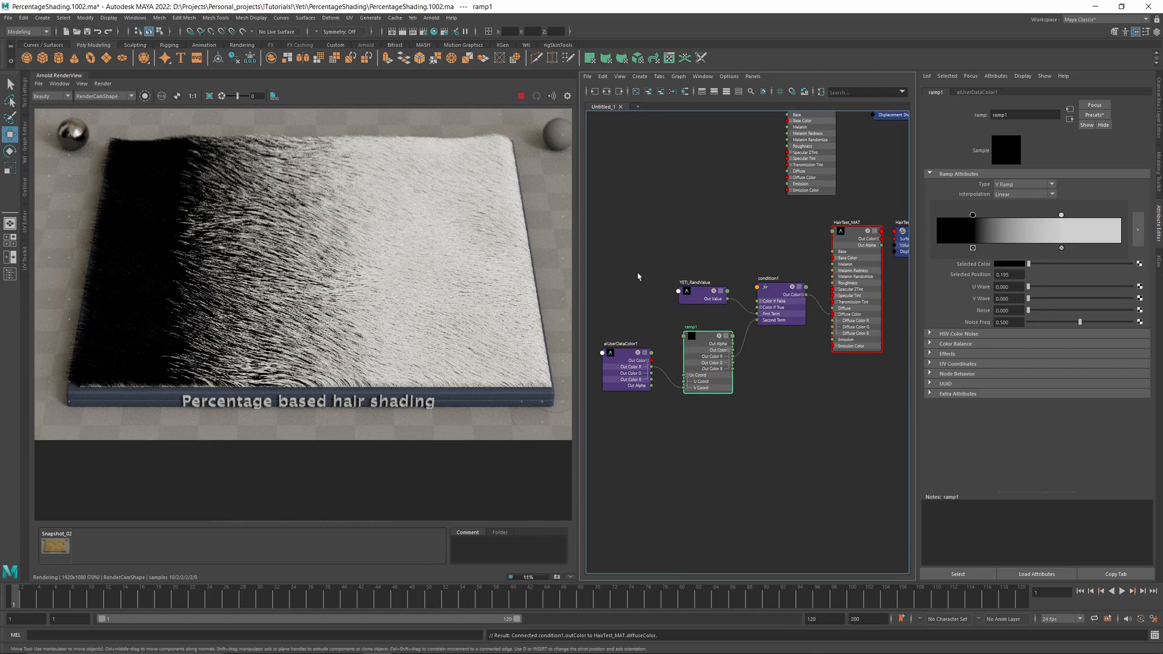
left_click_drag(757, 419, 768, 363)
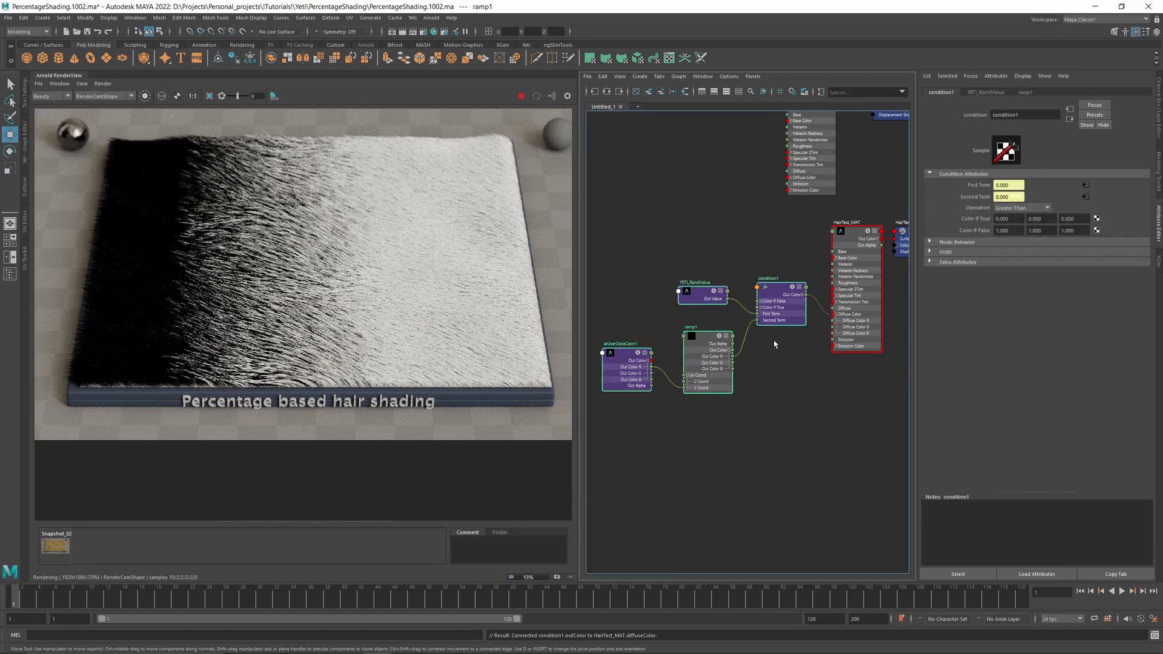
left_click_drag(721, 300, 614, 309)
left_click(521, 97)
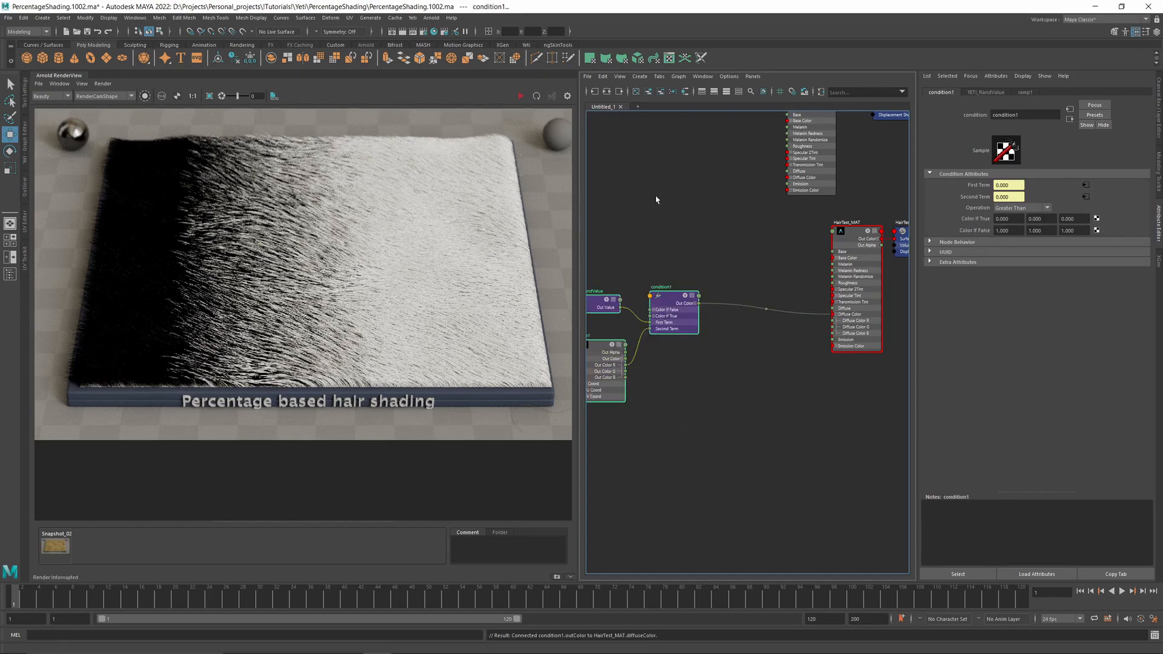
- Add an aiLayerRgba node between the condition node and HairTest_MAT
left_click(742, 250)
key("Tab")
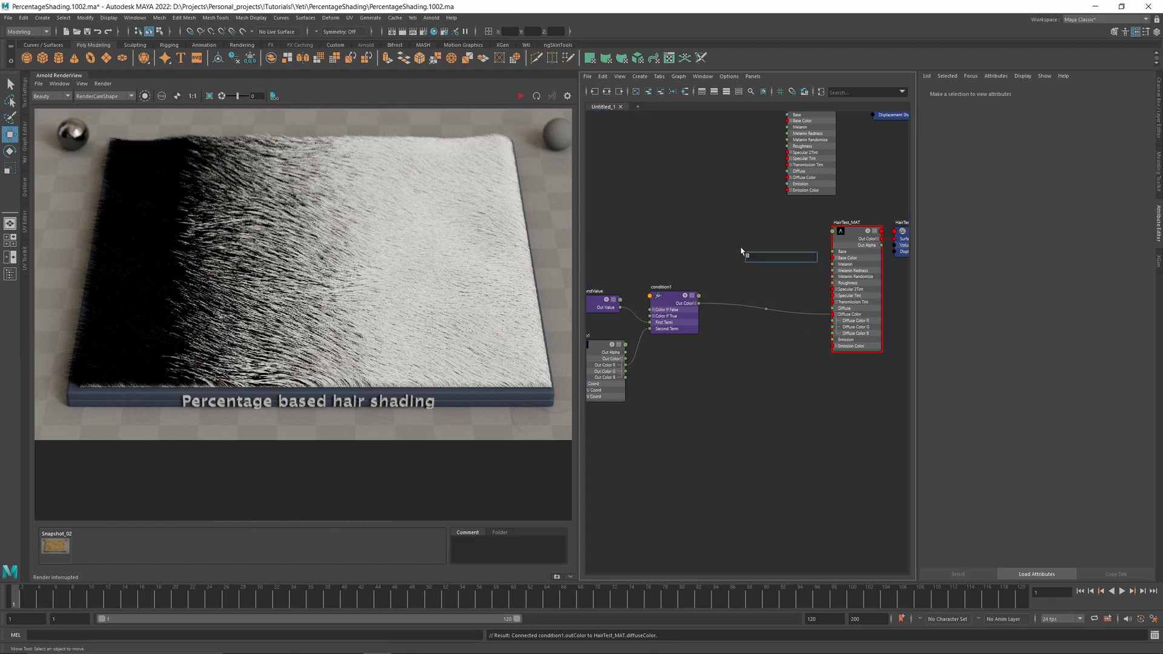
type("layre")
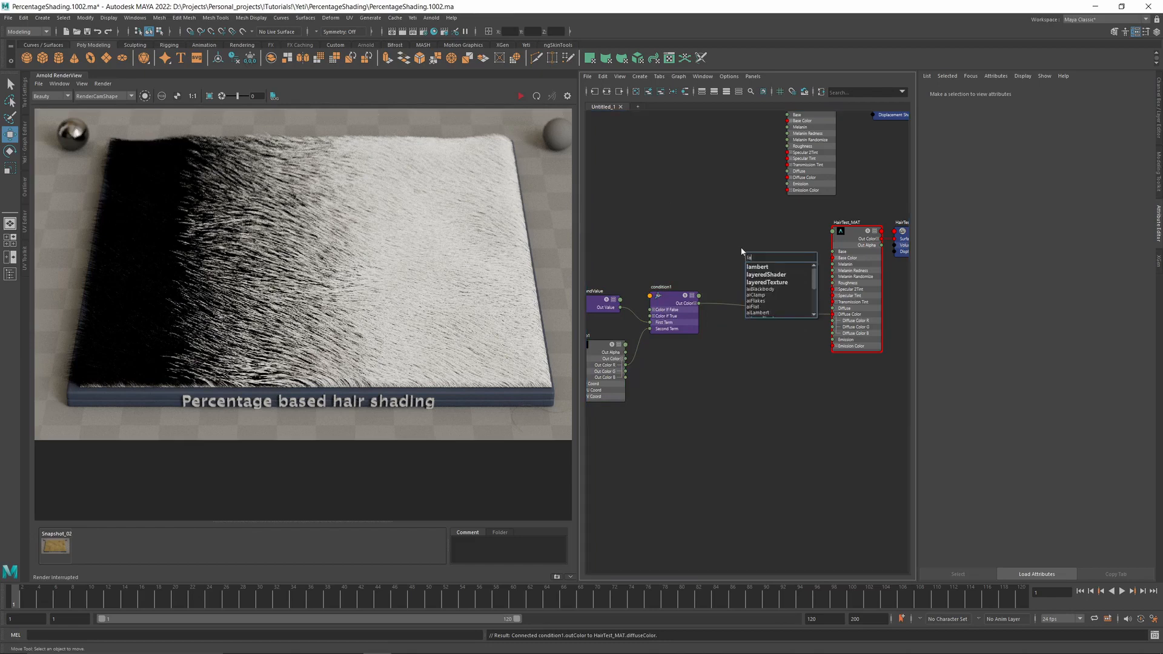
key("BackSpace")
type("e")
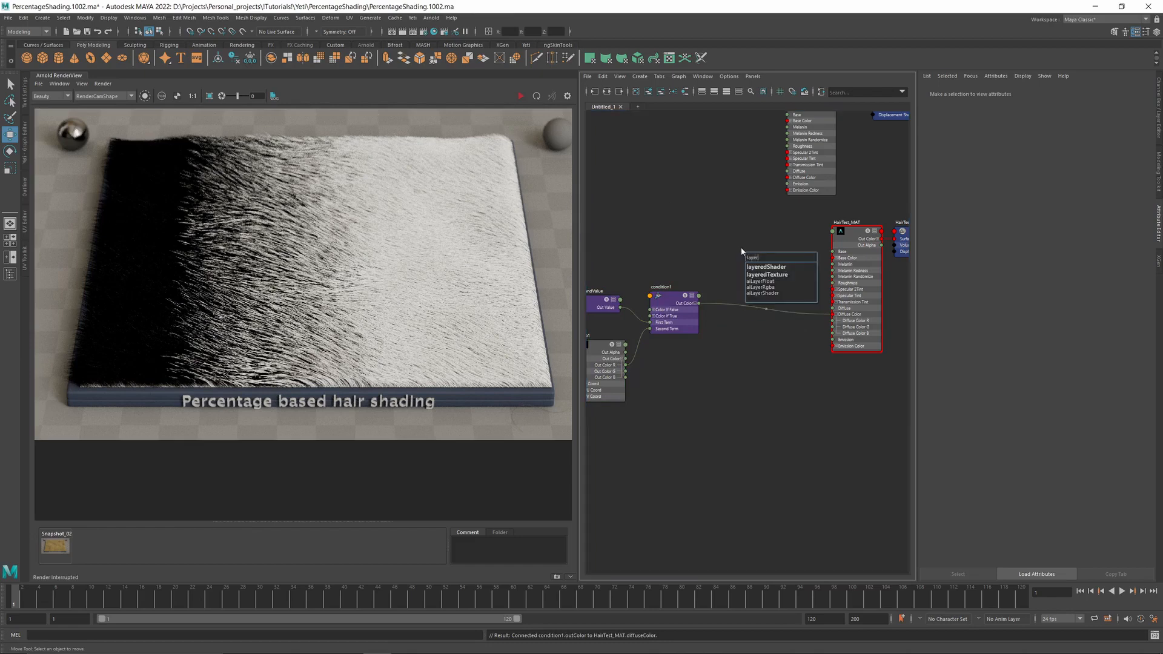
type("r")
key("Down")
key("Down")
key("Down")
key("Down")
key("Return")
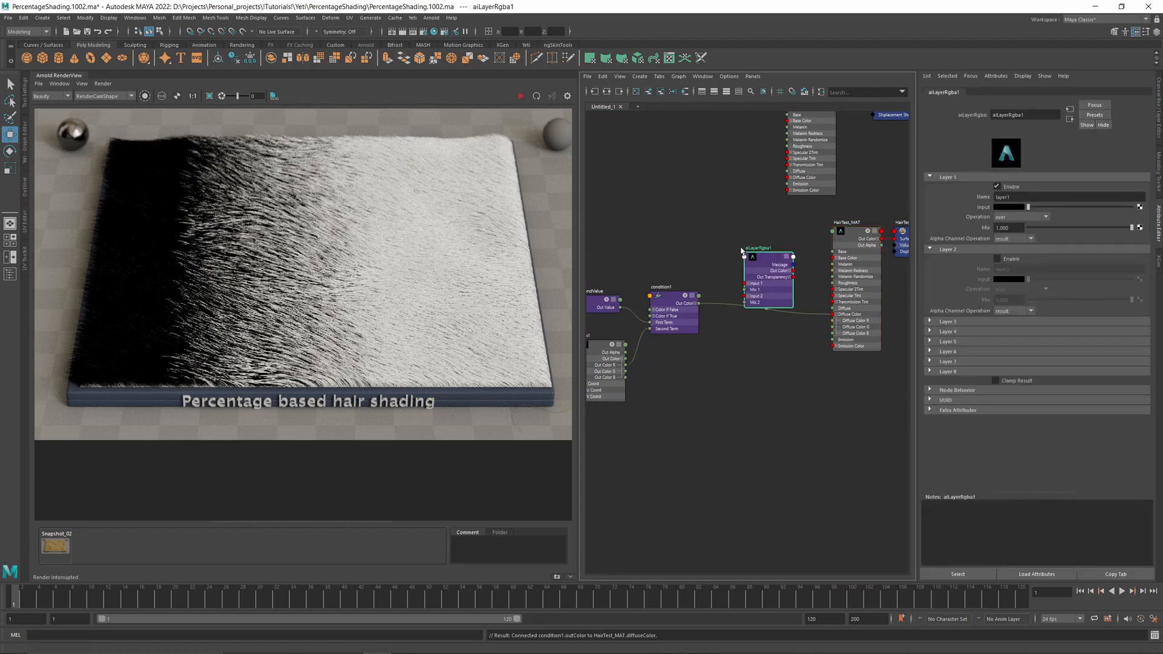
left_click_drag(750, 265, 750, 261)
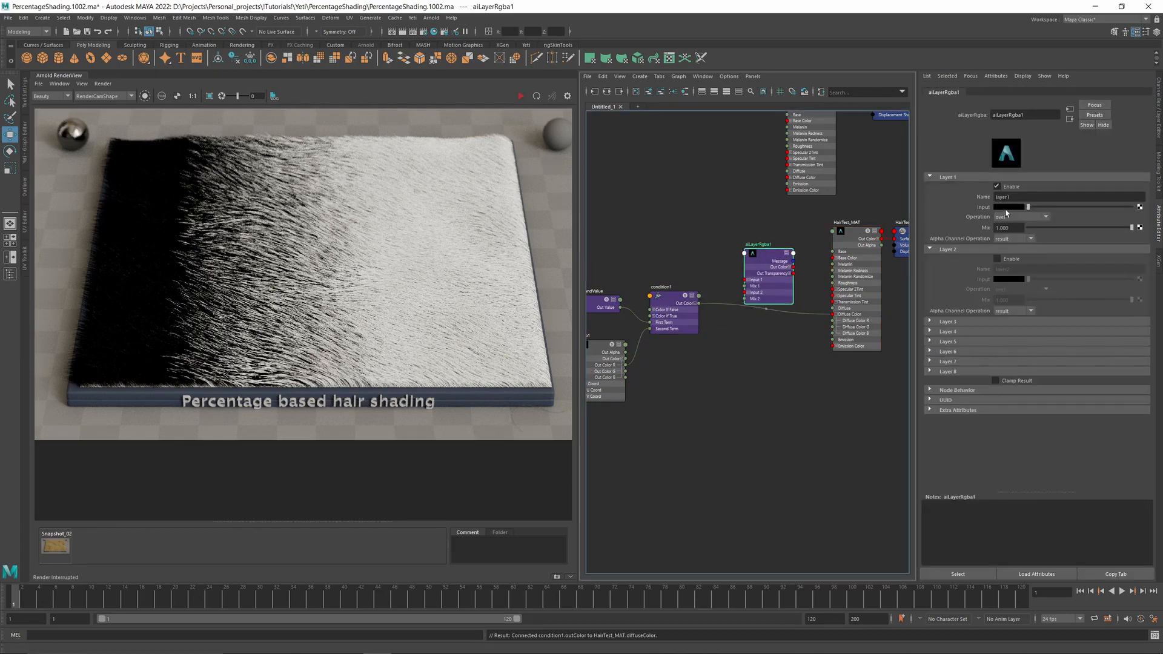
- Set the aiLayerRgba node's layer 1 input colour to a slightly desaturated red
left_click(1008, 208)
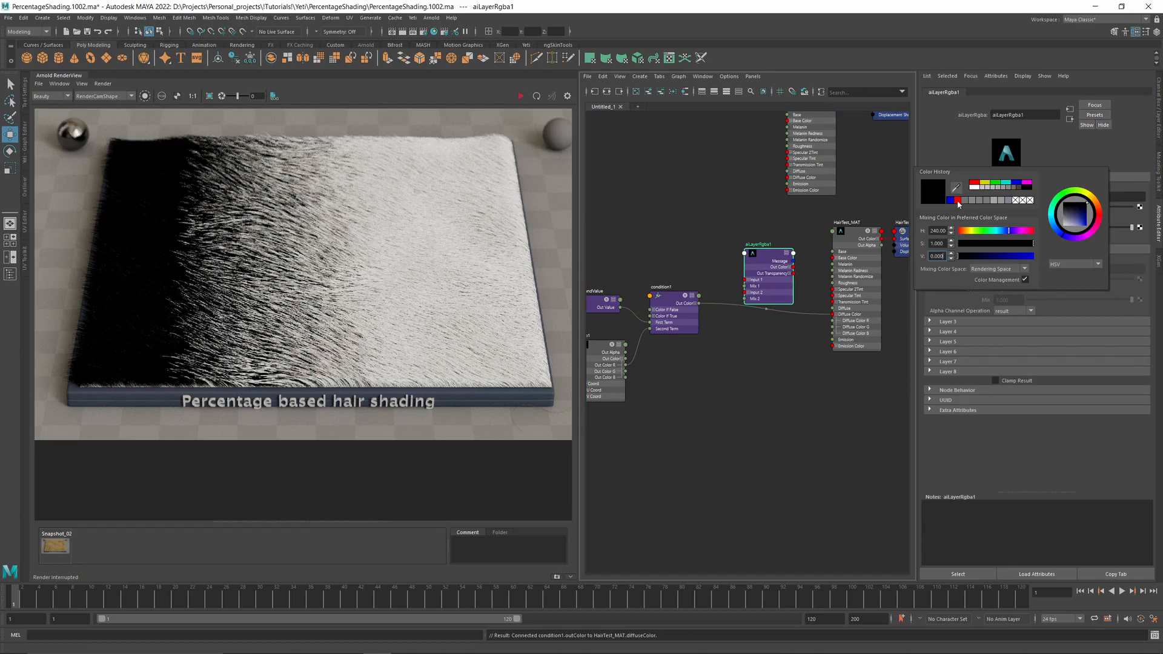
left_click(956, 201)
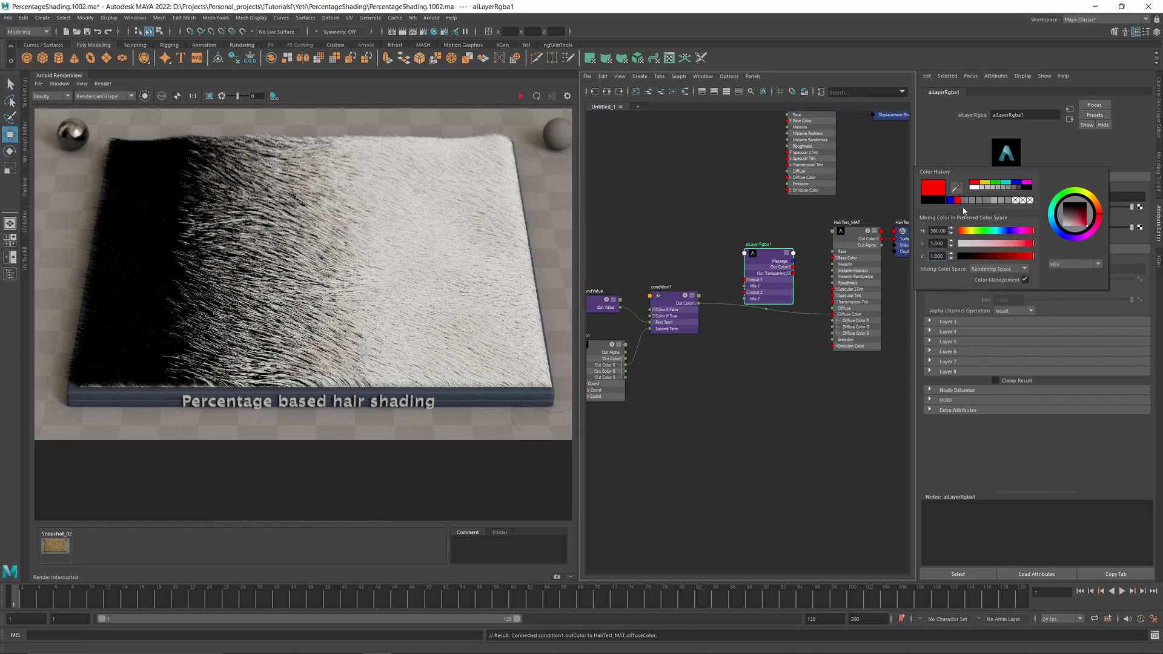
left_click(1013, 244)
left_click_drag(1026, 256, 1020, 257)
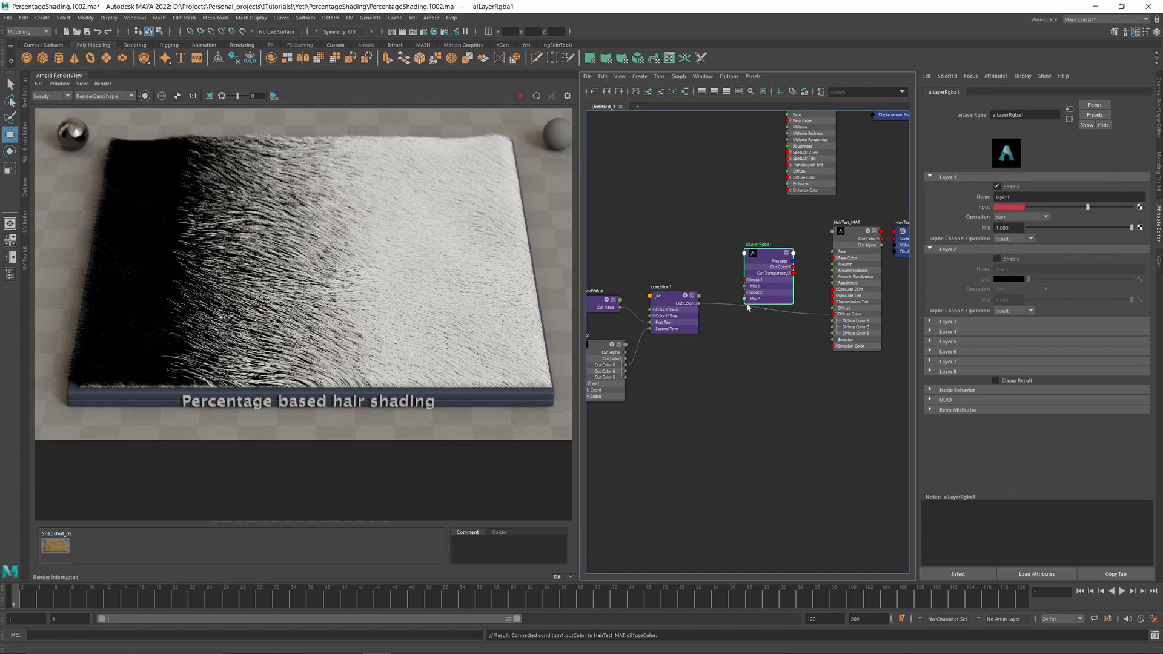
- Connect the condition's Out Color R to the aiLayerRgba's Mix 2, and the aiLayerRgba's Out Color to HairTest_MAT's Diffuse Color
left_click_drag(767, 266, 766, 255)
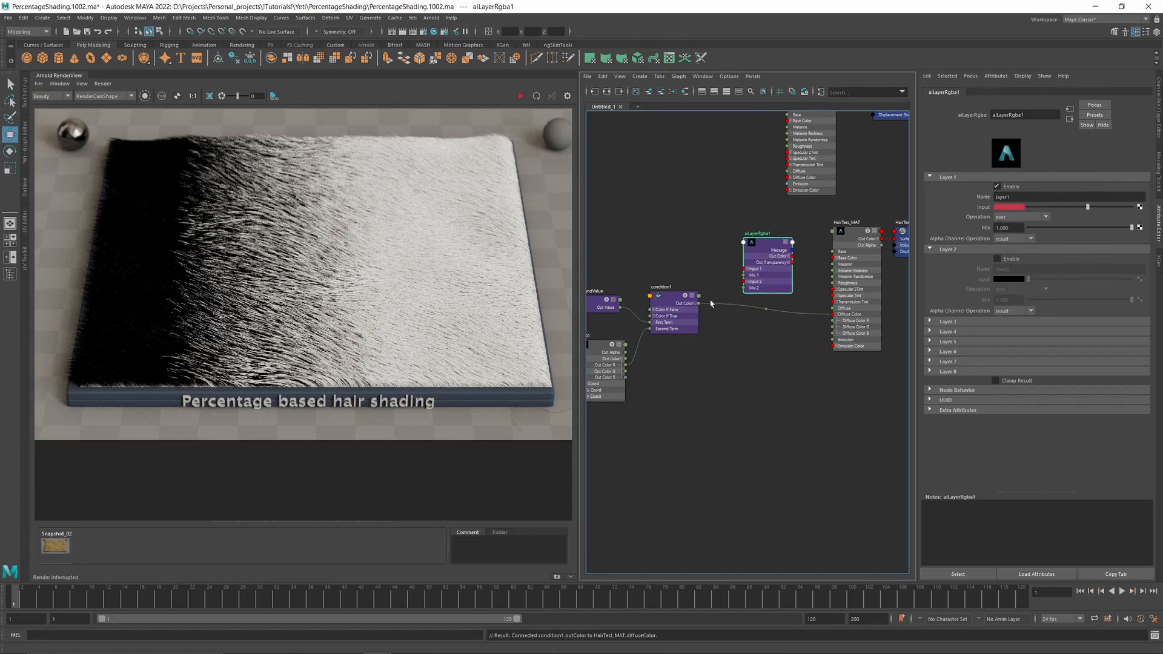
left_click(696, 304)
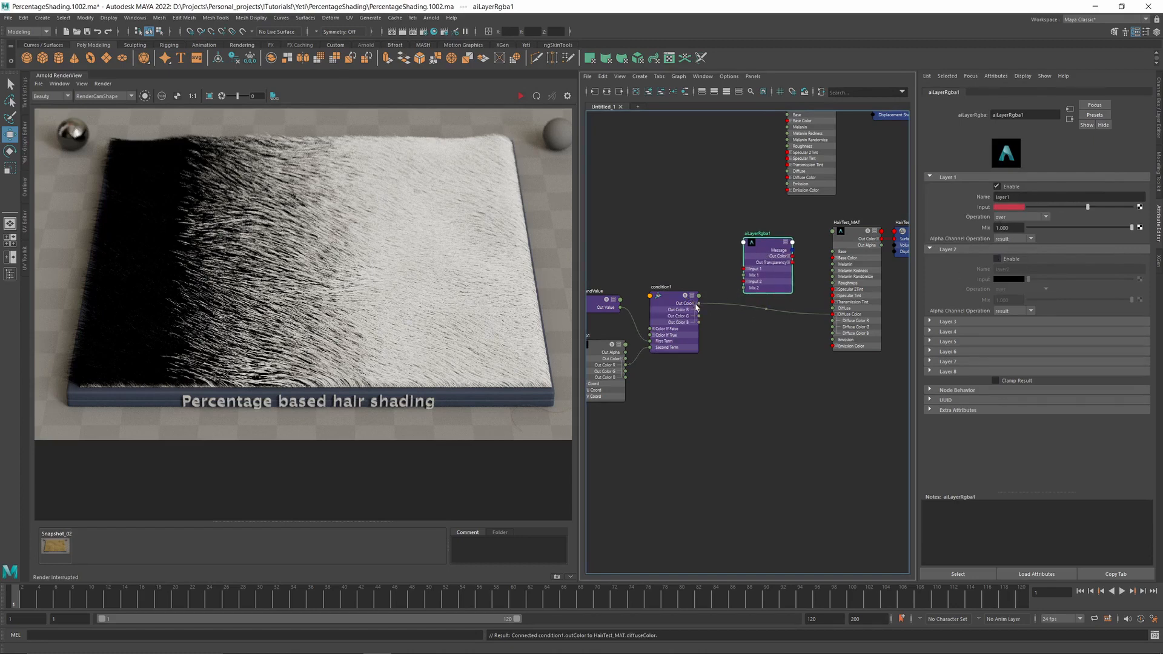
left_click_drag(699, 309, 744, 287)
left_click_drag(793, 257, 834, 313)
left_click_drag(754, 246, 752, 278)
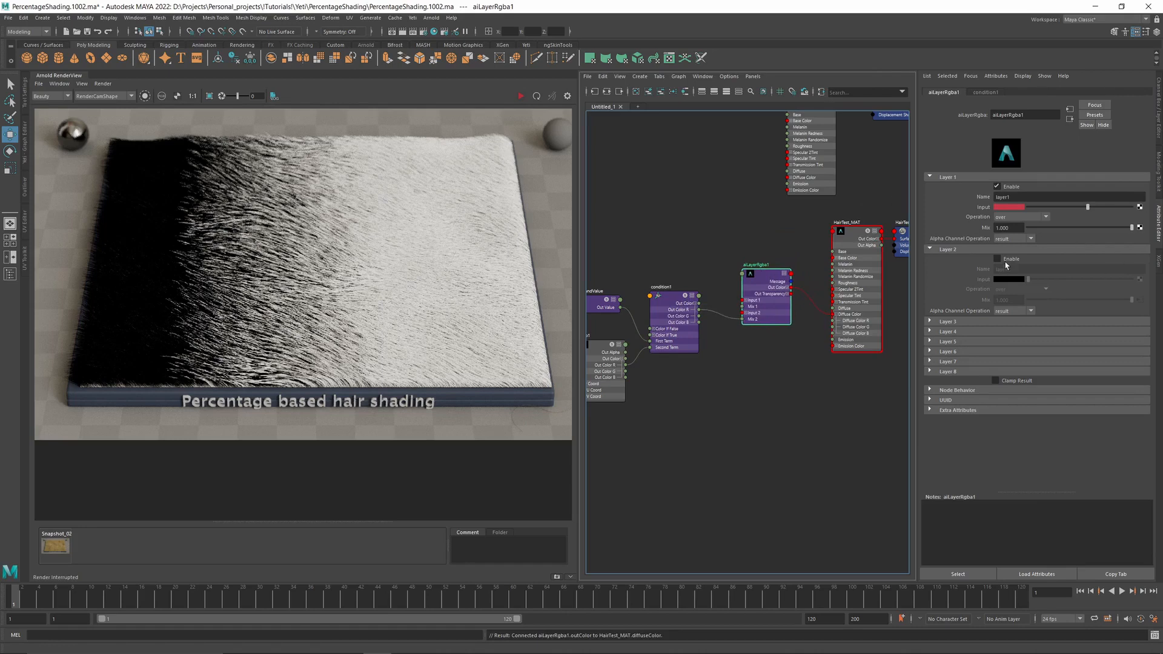
- Start the Arnold render and enable layer 2 of the aiLayerRgba node with its Operation set to overwrite
left_click(521, 95)
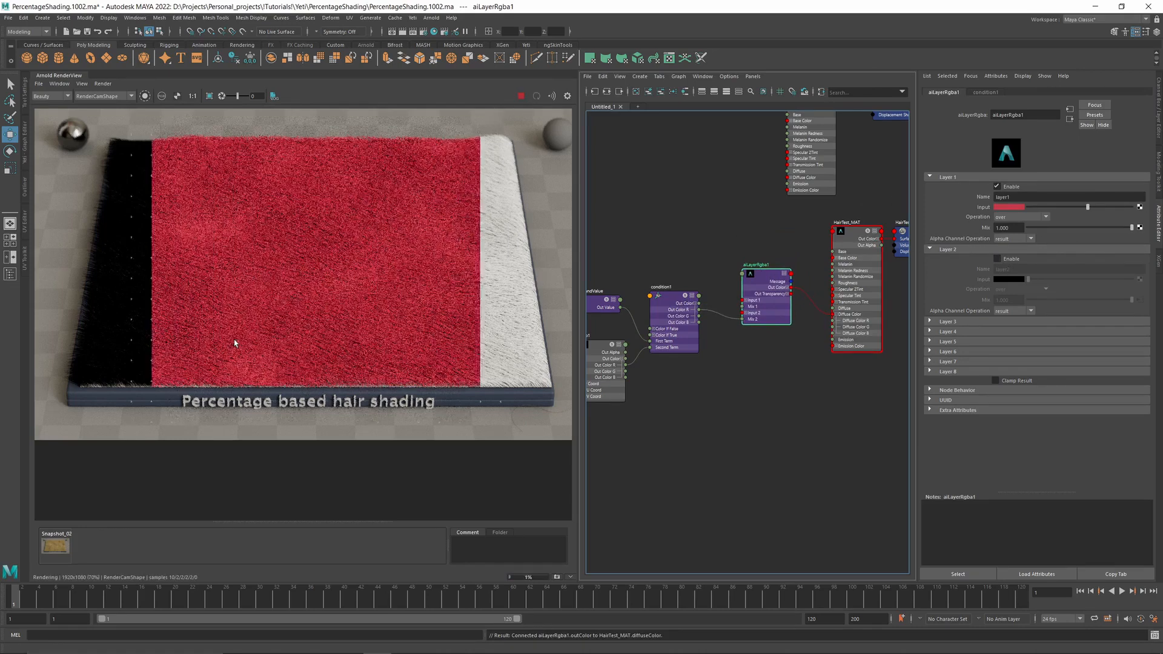
left_click(997, 258)
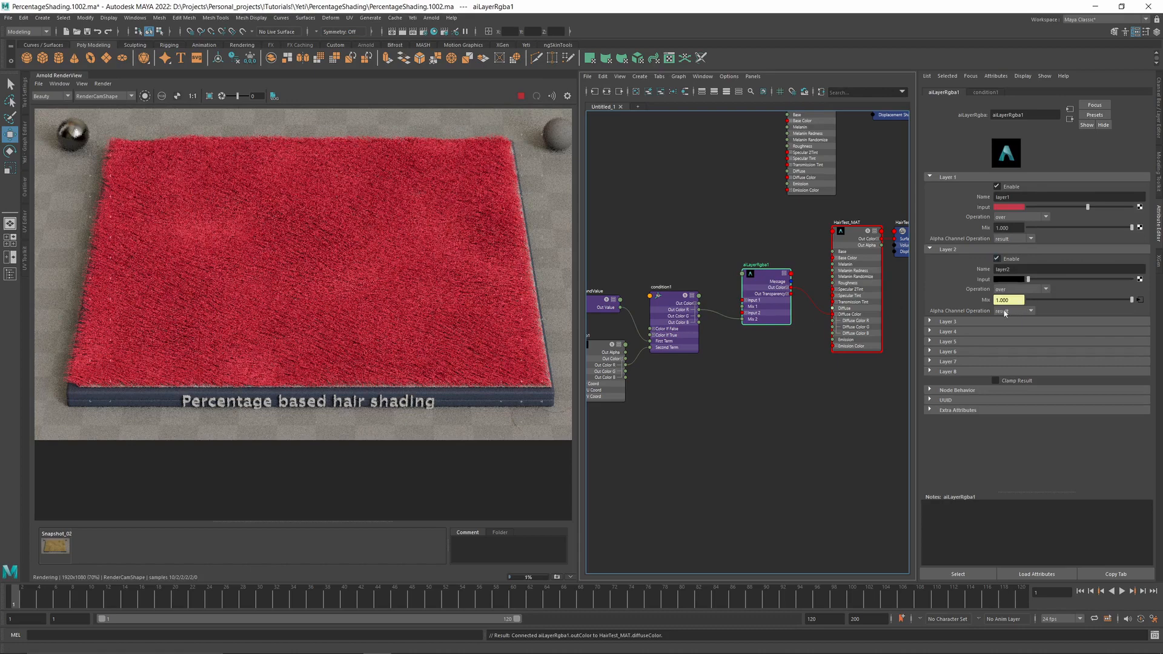
left_click(1003, 311)
left_click(1018, 289)
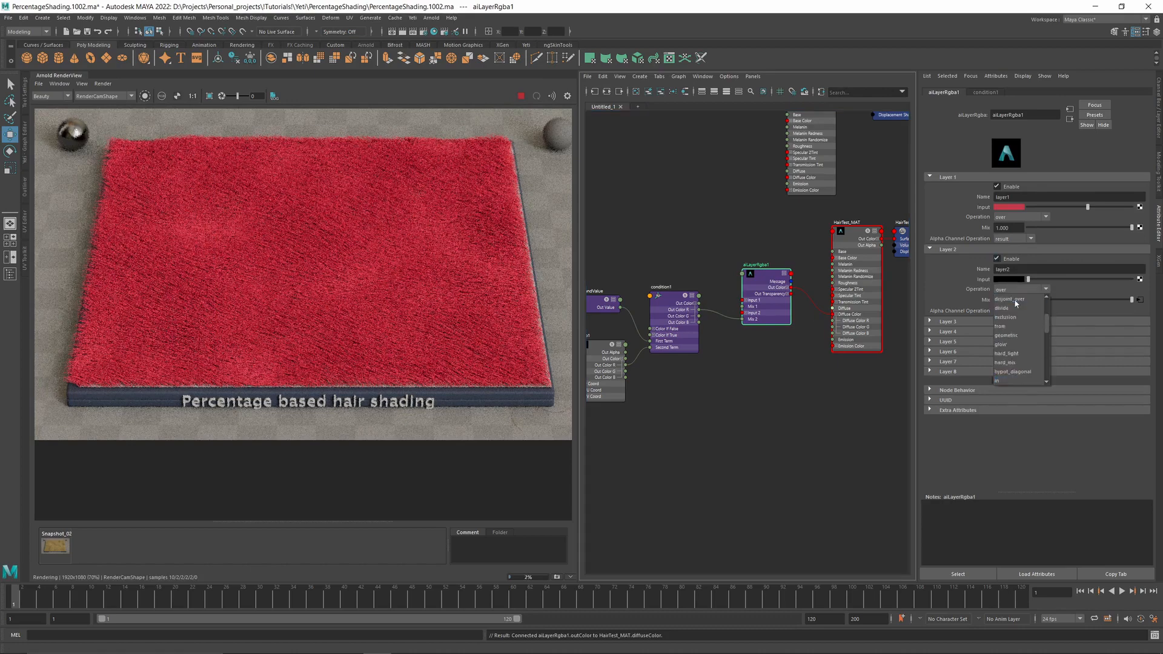
left_click(1013, 301)
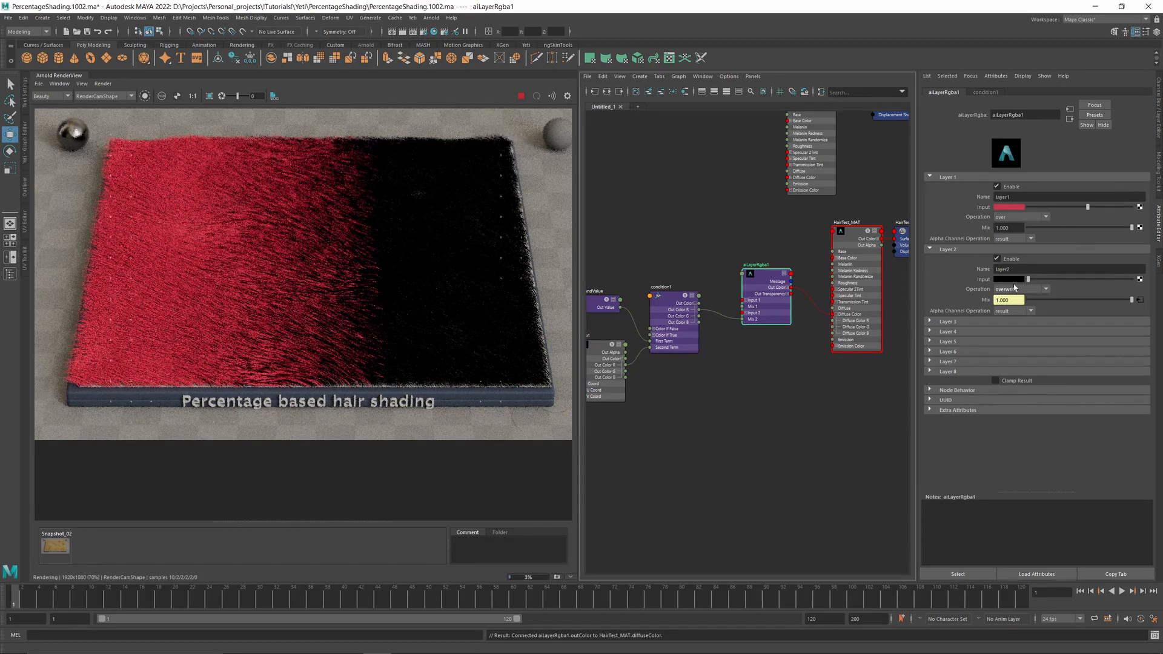
- Set the layer 2 input colour to a saturated teal blue
left_click(1007, 280)
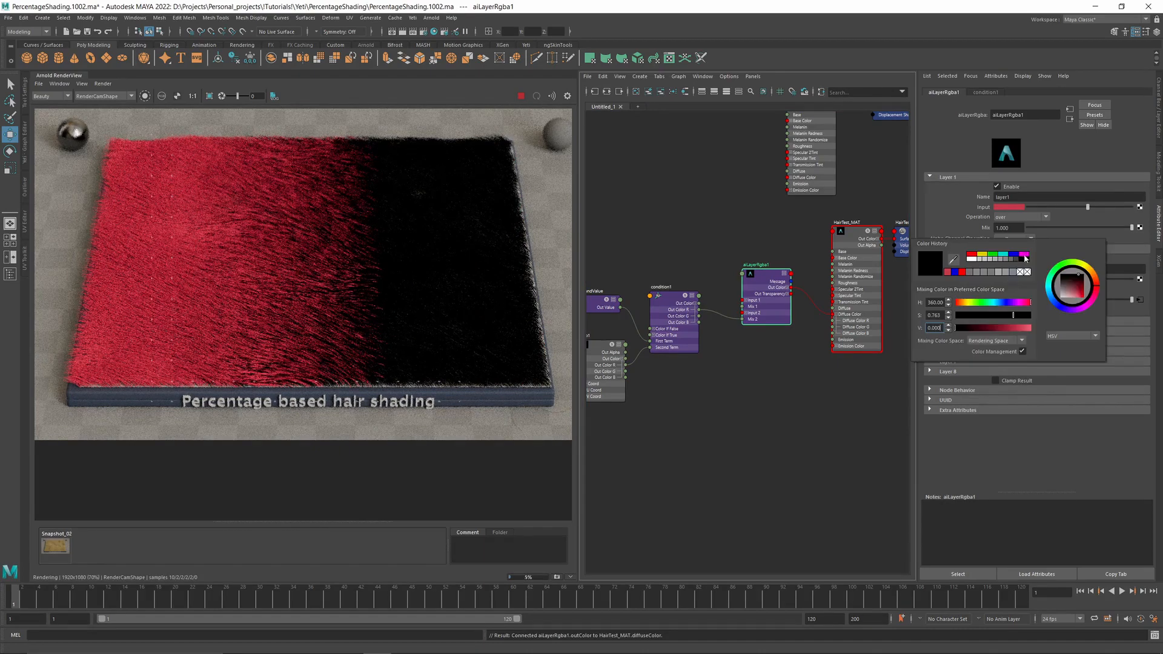
left_click(998, 302)
left_click(998, 327)
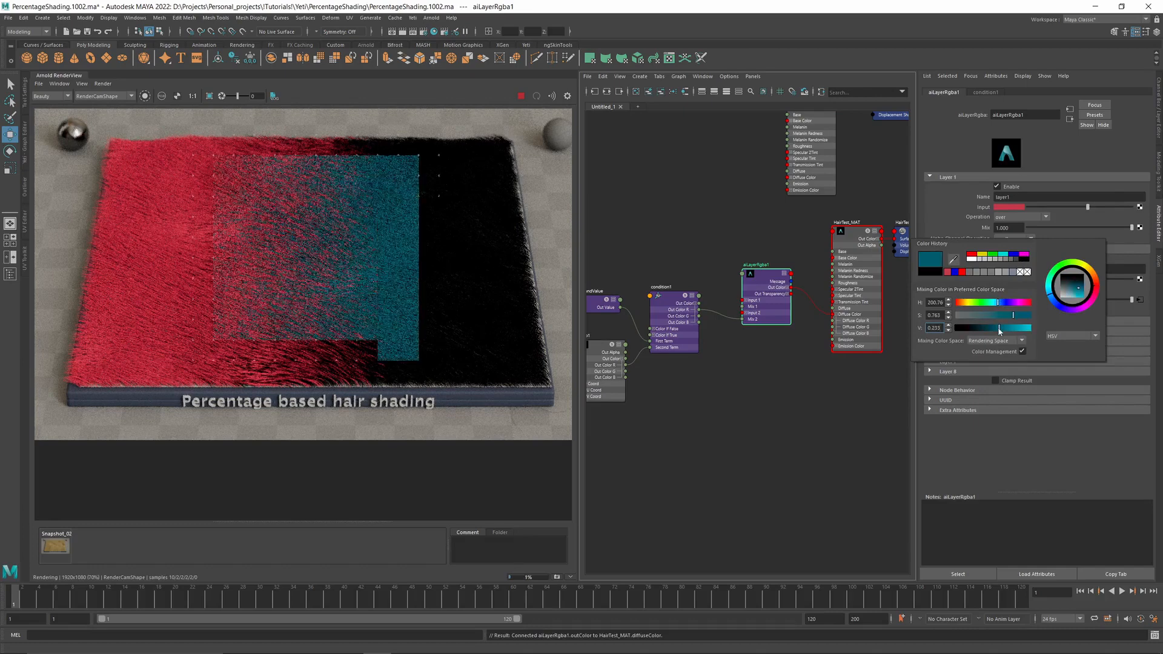
left_click(1028, 315)
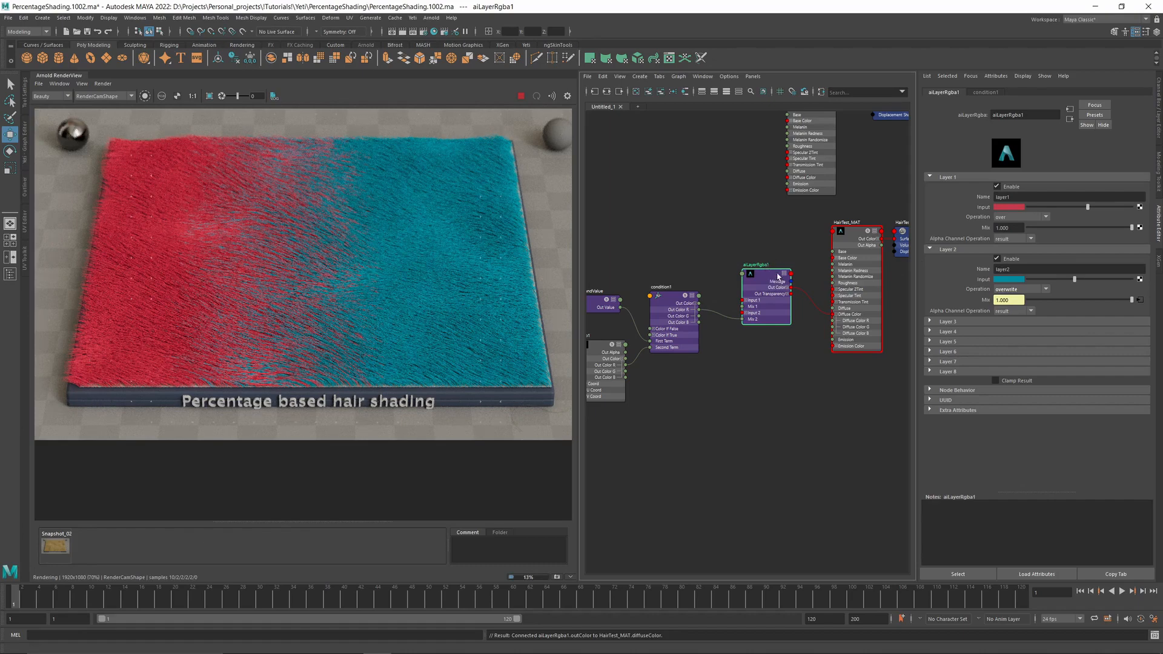
- Add a second ramp texture without its place2dTexture node, and connect aiUserDataColor1's Out Color R to its V Coord
middle_click_drag(739, 351, 784, 366, "alt")
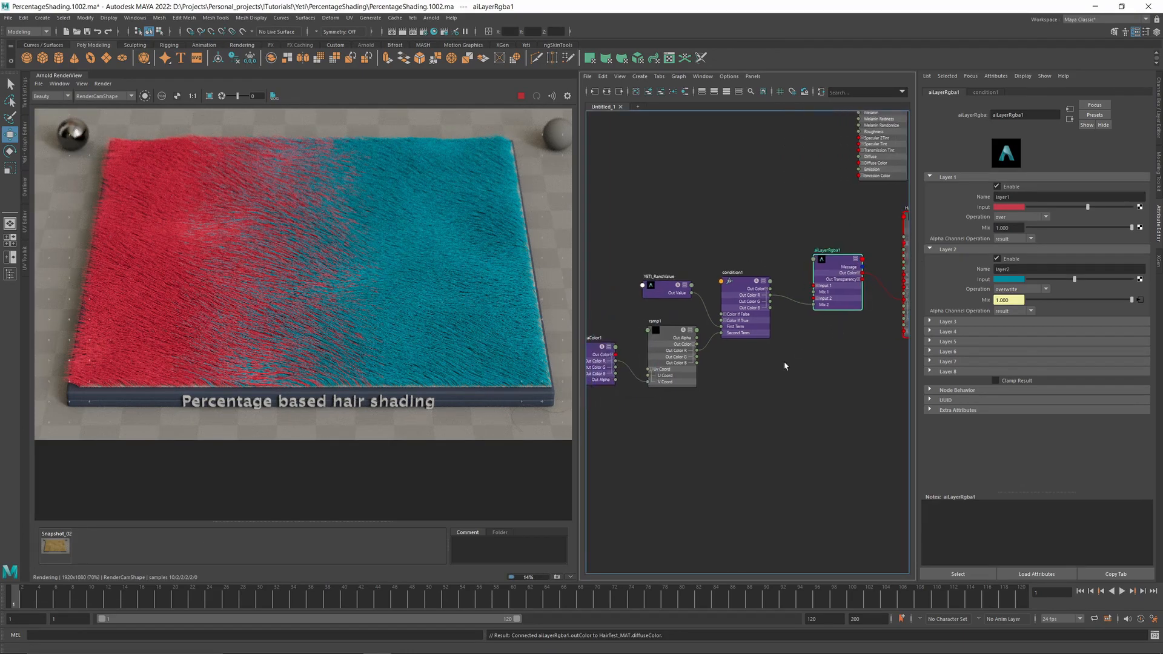
left_click(767, 400)
key("Tab")
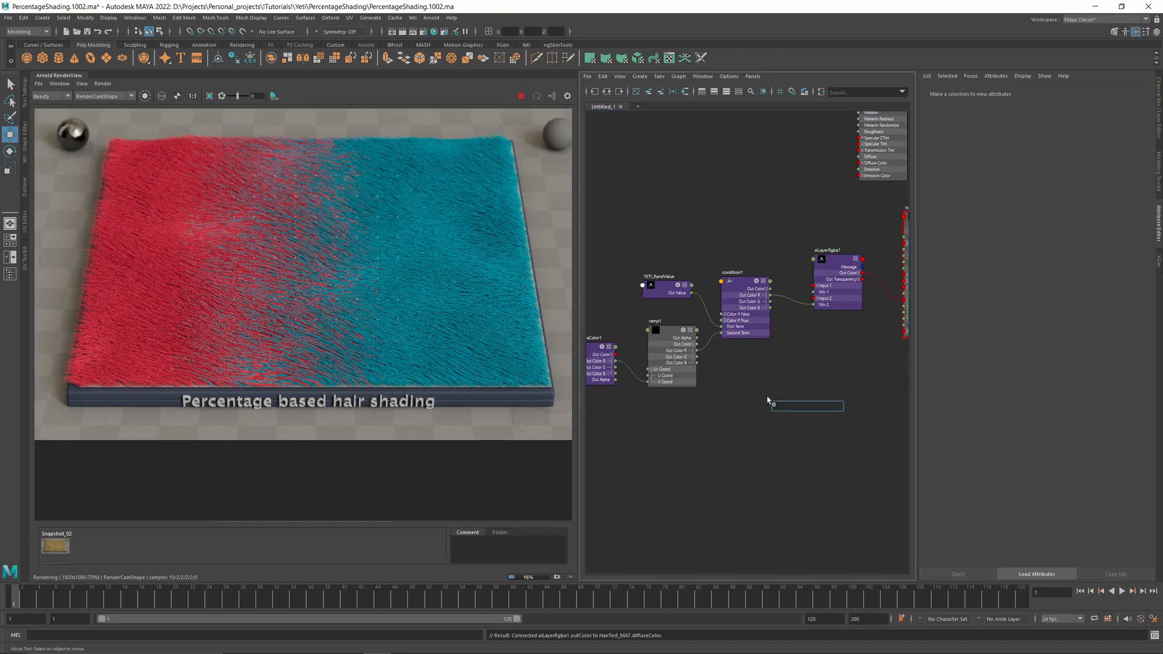
type("ramp")
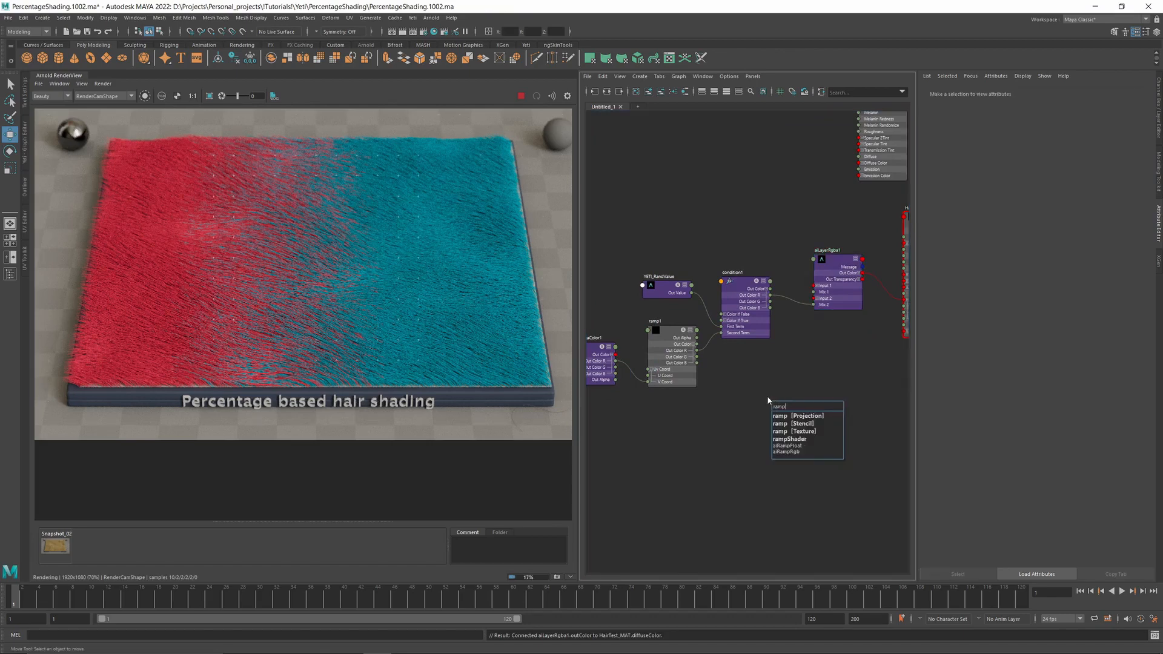
key("Down")
key("Down")
key("Return")
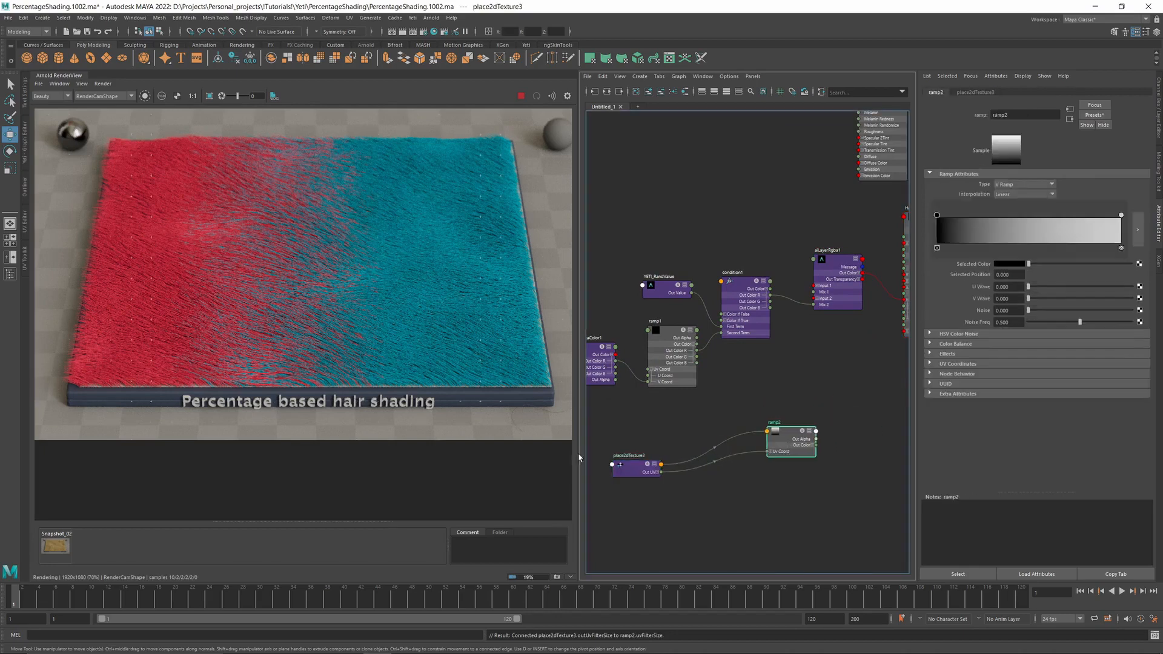
left_click(629, 465)
key("Delete")
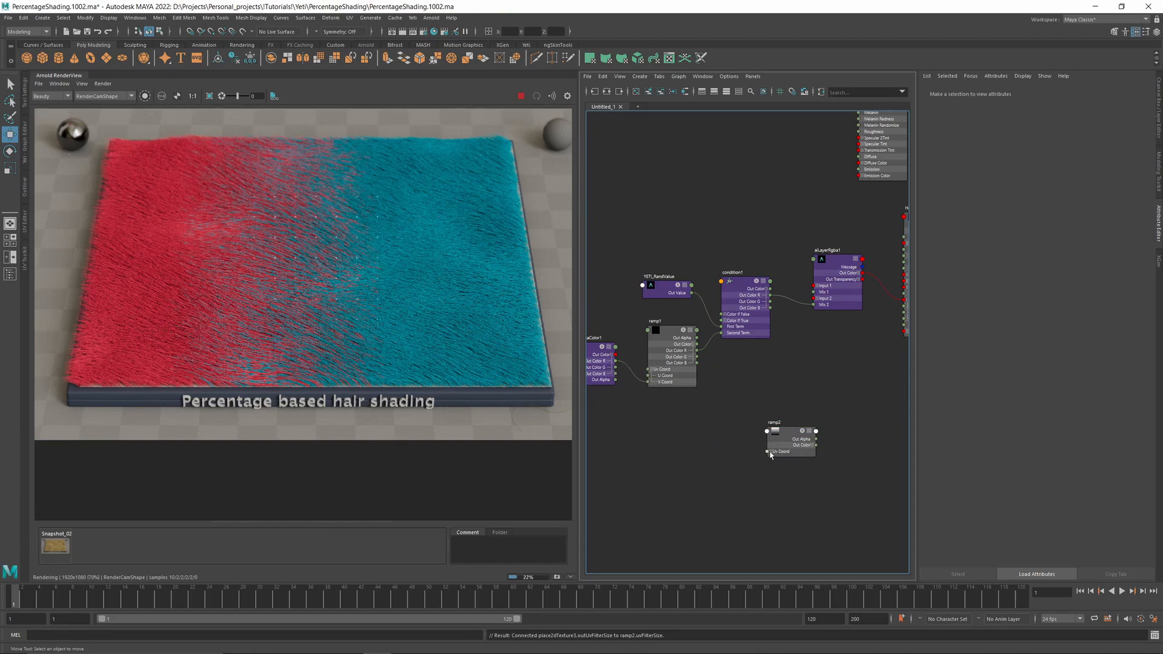
left_click_drag(615, 361, 687, 482)
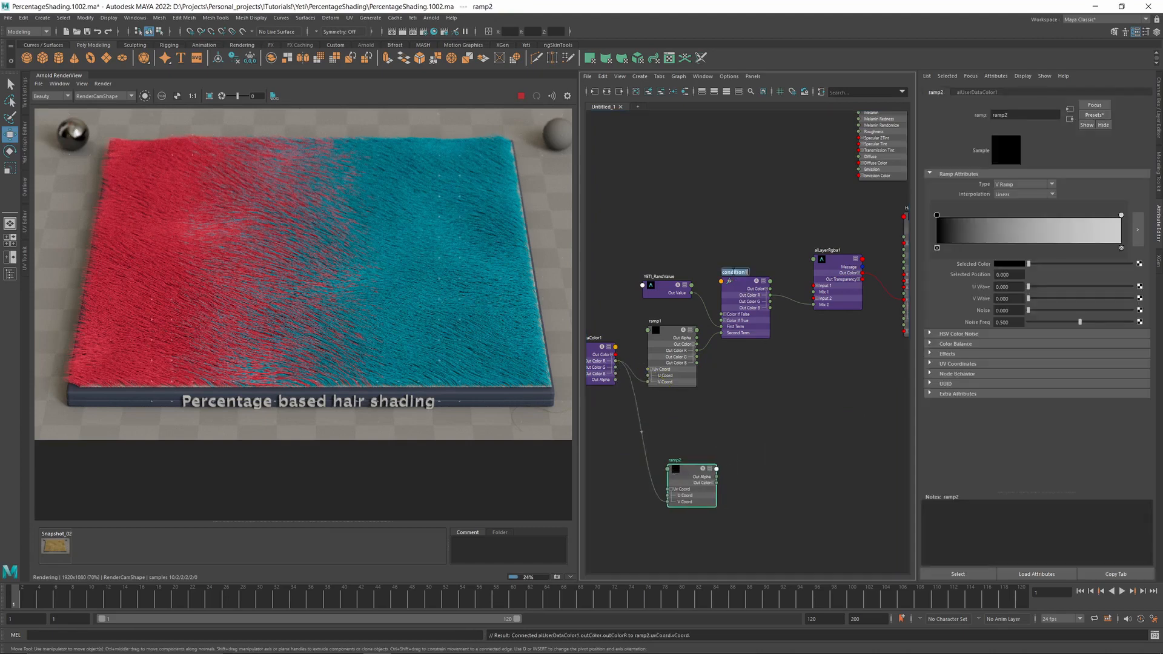
- Rename the existing condition node to condition_isBlue
left_click(749, 272)
type("_isBlue")
key("Return")
- Reposition the second ramp and add a new condition node beside it
left_click_drag(685, 476, 683, 455)
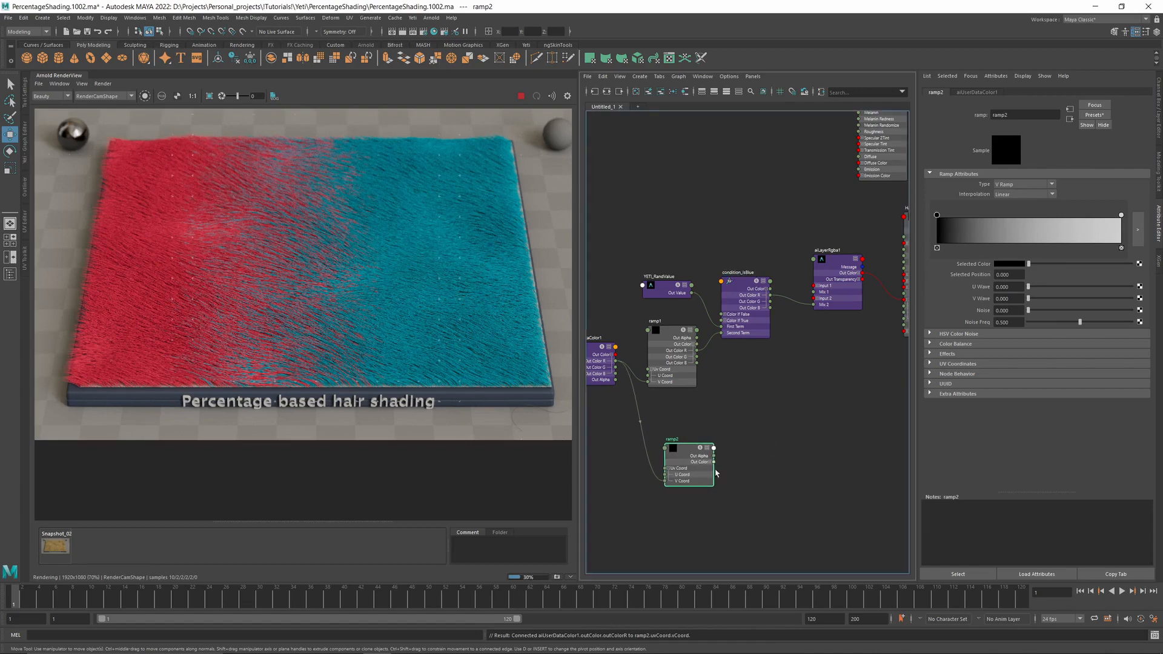
left_click(771, 426)
key("Tab")
type("cond")
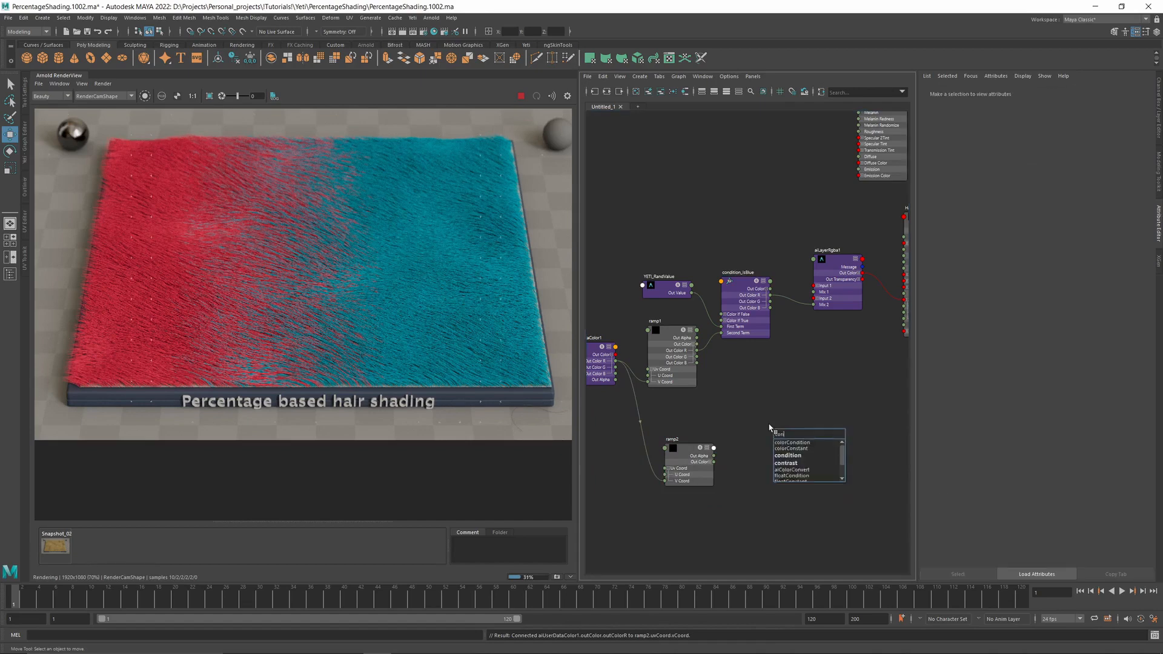
key("Return")
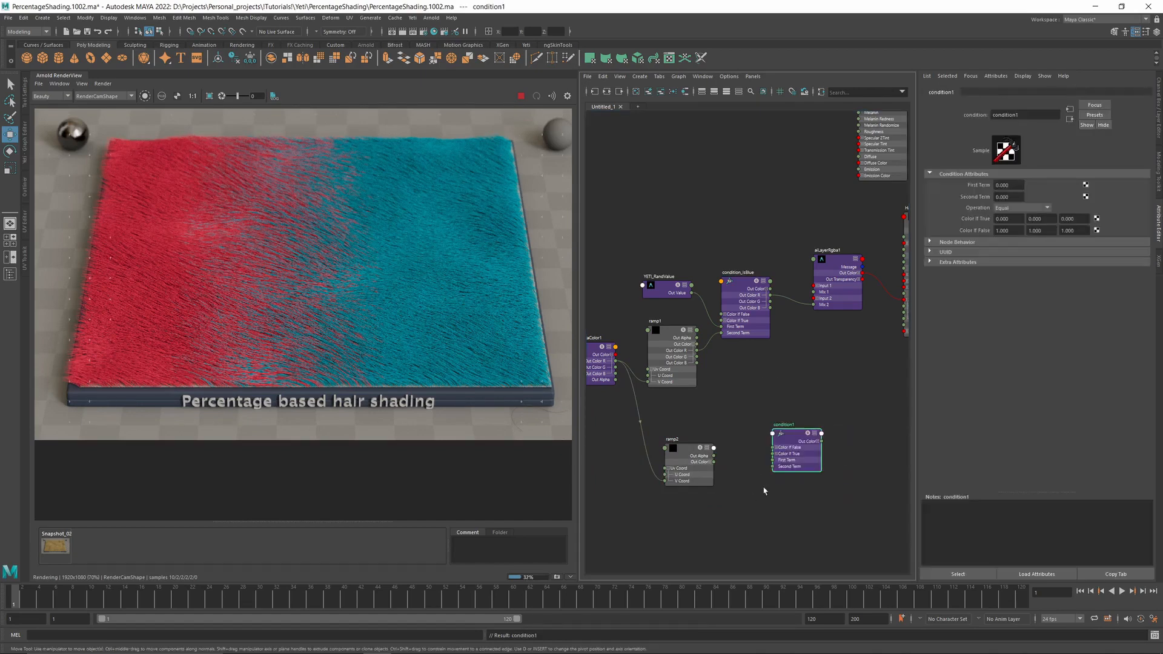
- Connect ramp2's Out Color R to the new condition's Second Term and YETI_RandValue's Out Value to its First Term
left_click_drag(714, 463, 776, 467)
left_click(710, 462)
left_click_drag(691, 292, 768, 422)
left_click(811, 424)
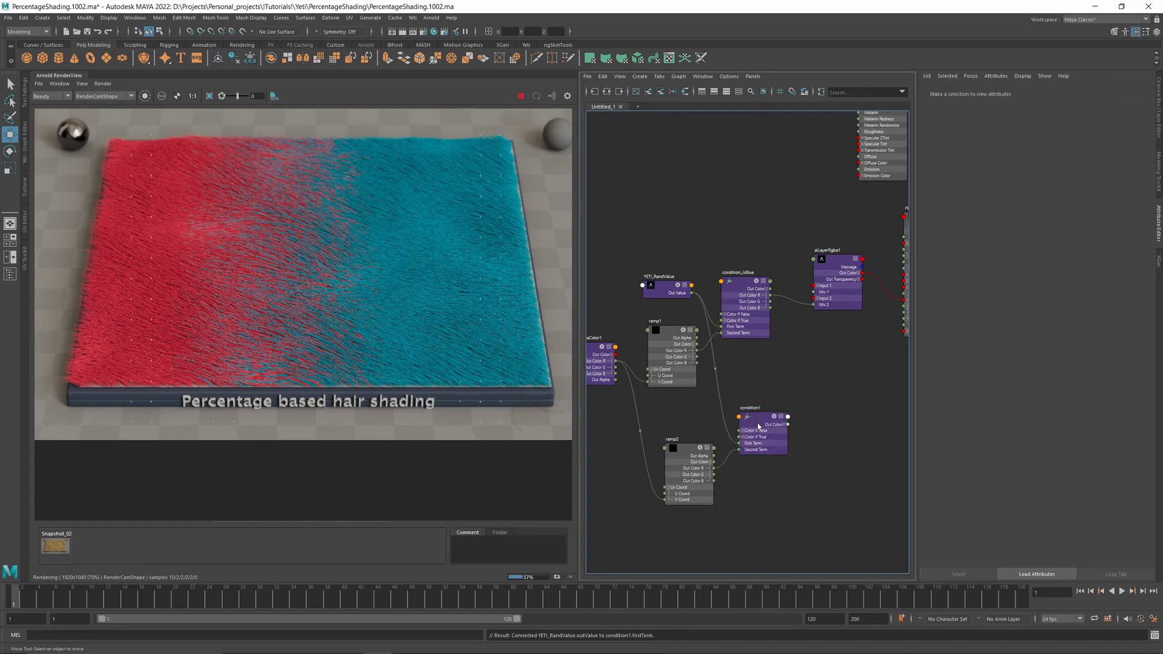
- Show all attributes on the aiLayerRgba1 node in the node graph
left_click(759, 426)
middle_click_drag(830, 420, 800, 435)
left_click(799, 434)
key("Tab")
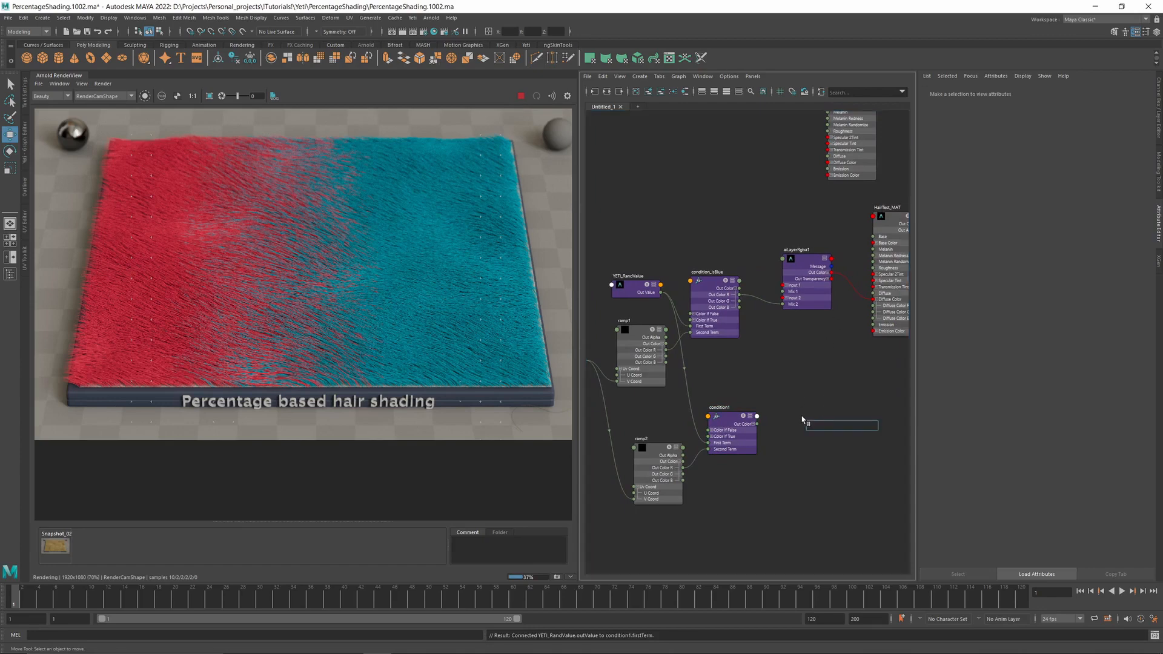
left_click(811, 277)
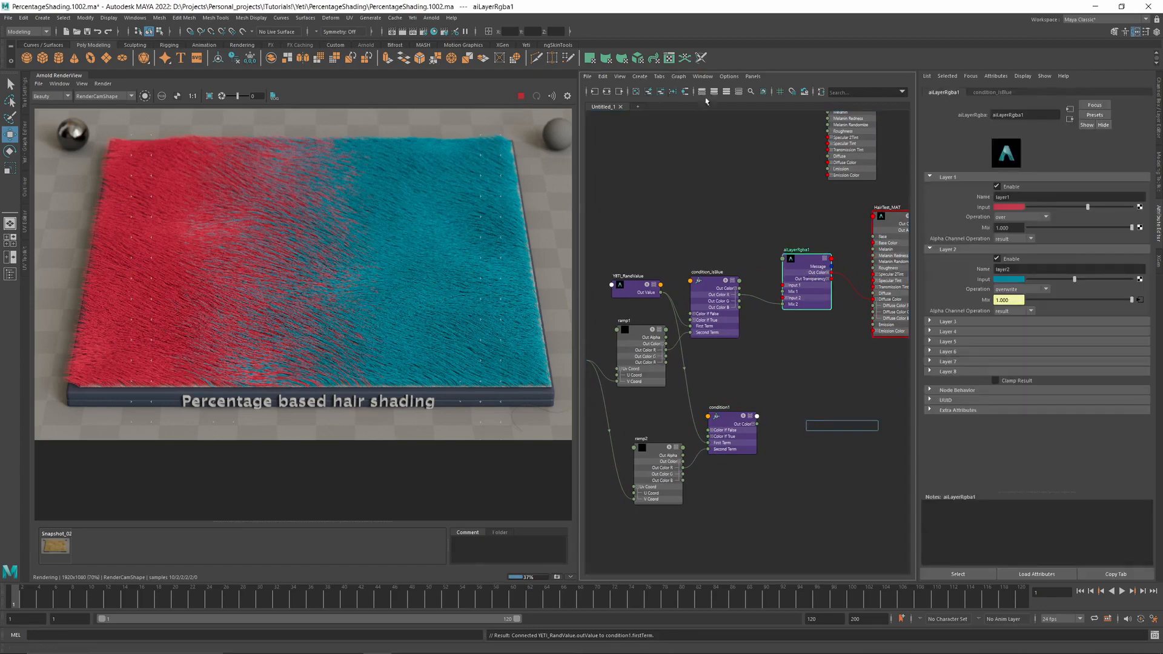
right_click(815, 261)
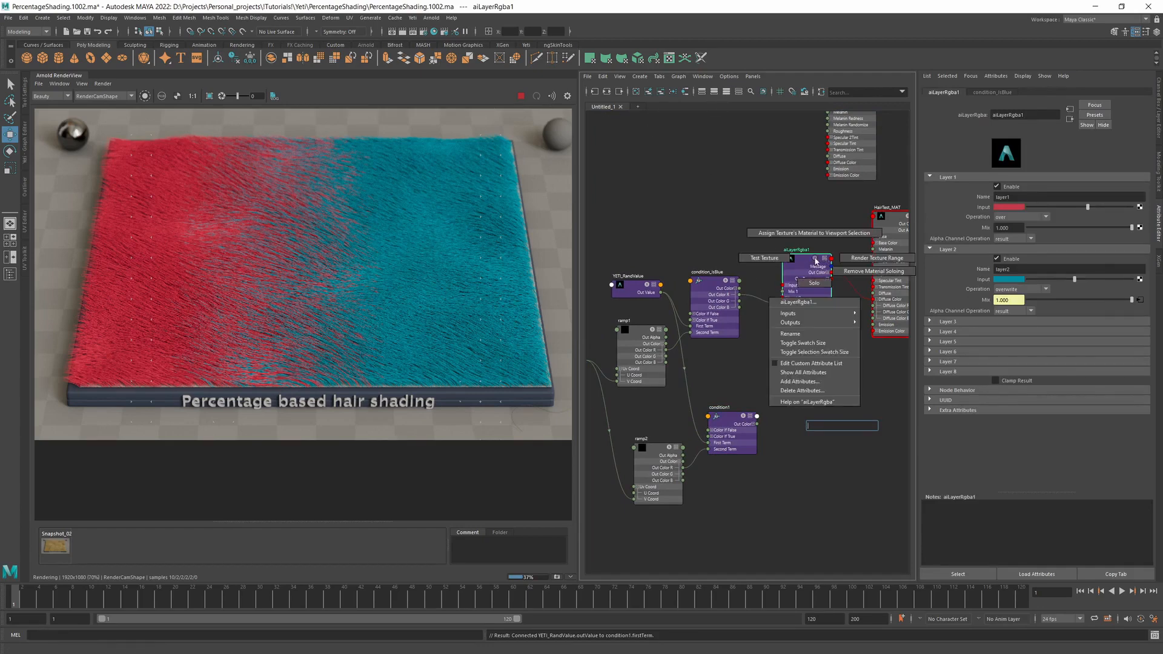
left_click(807, 373)
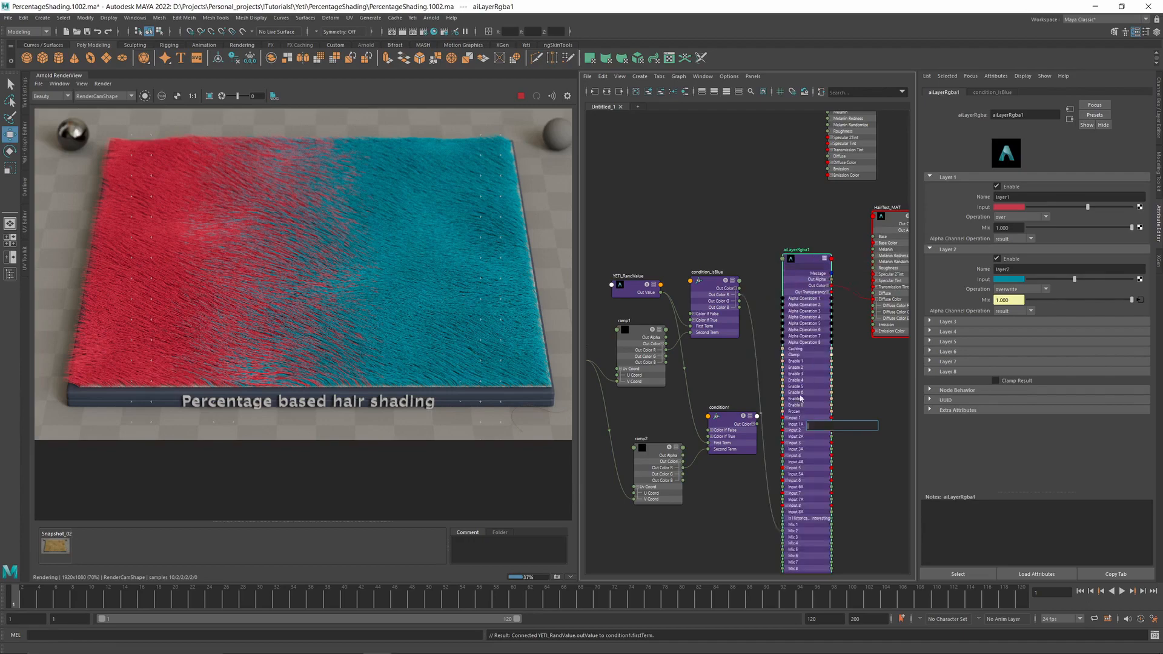
- Connect the new condition1 node's Out Color R to Mix 3 on aiLayerRgba1
left_click_drag(810, 521, 808, 361)
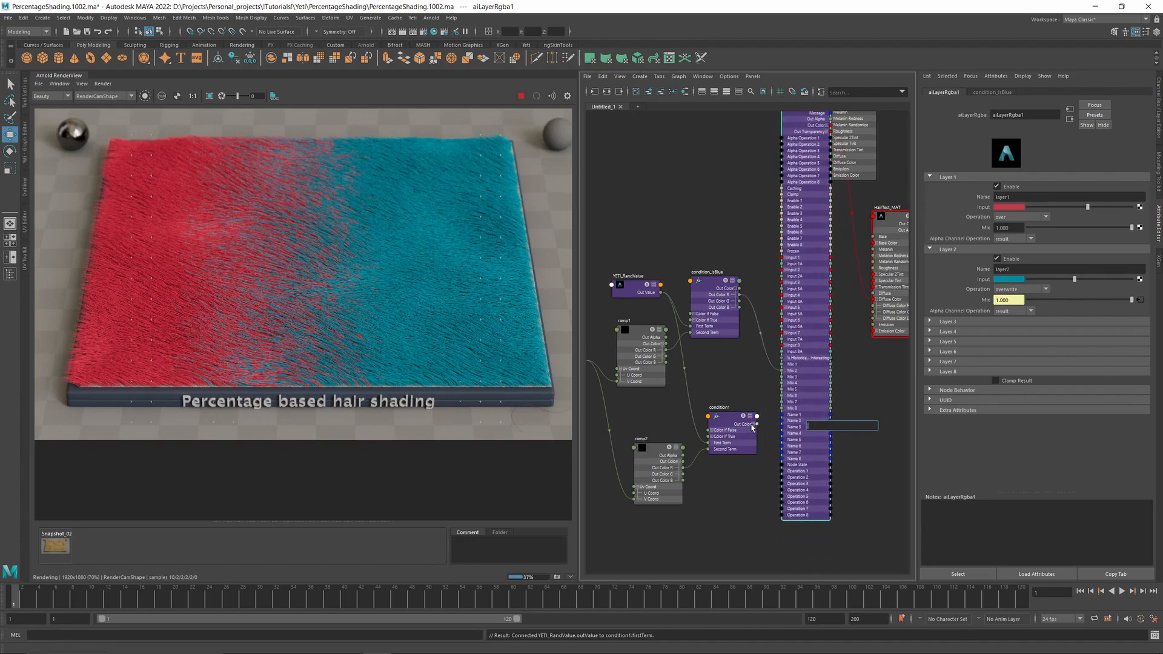
left_click(753, 424)
left_click_drag(755, 431, 786, 379)
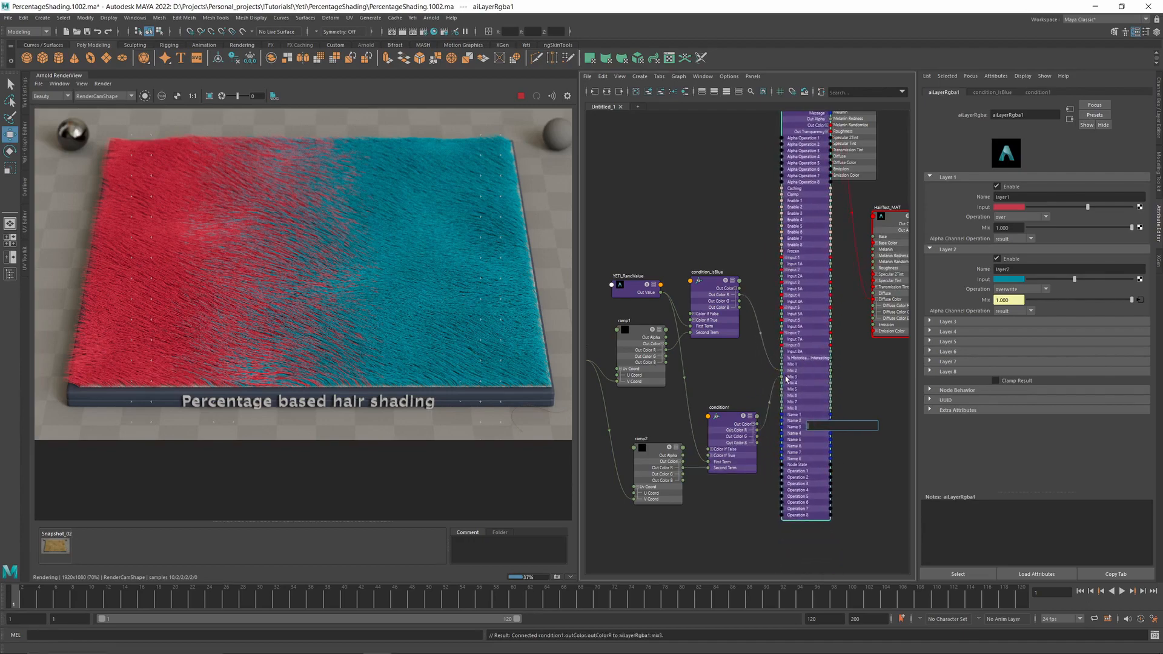
- Enable Layer 3 of aiLayerRgba1 and set its operation to overwrite
left_click(950, 322)
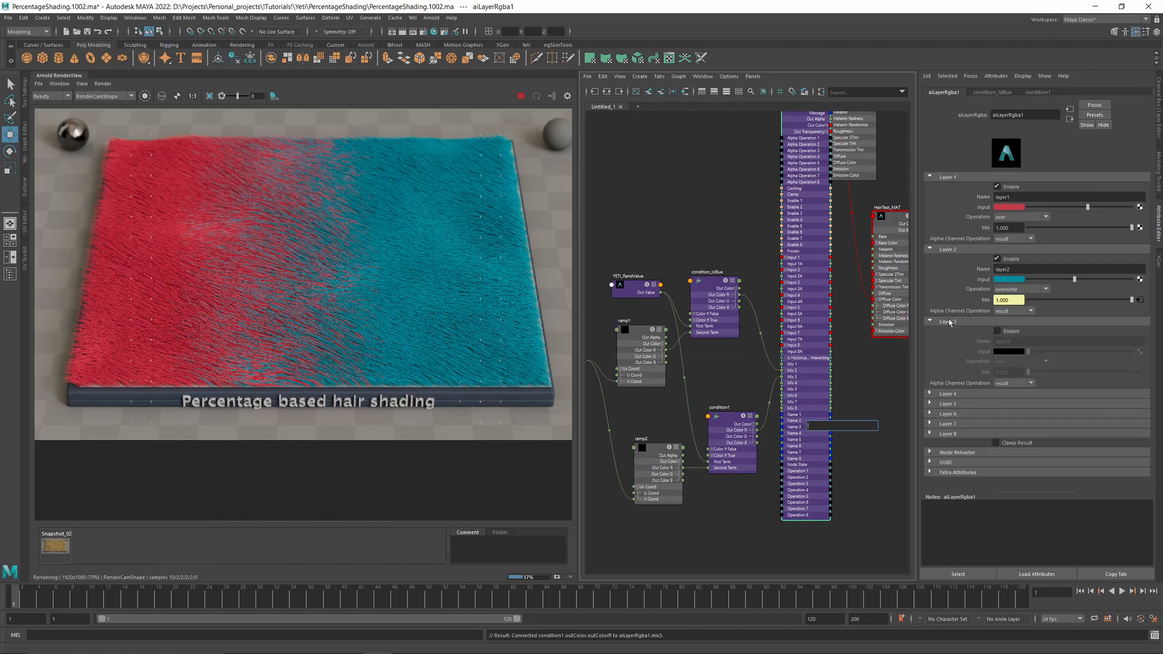
left_click(998, 331)
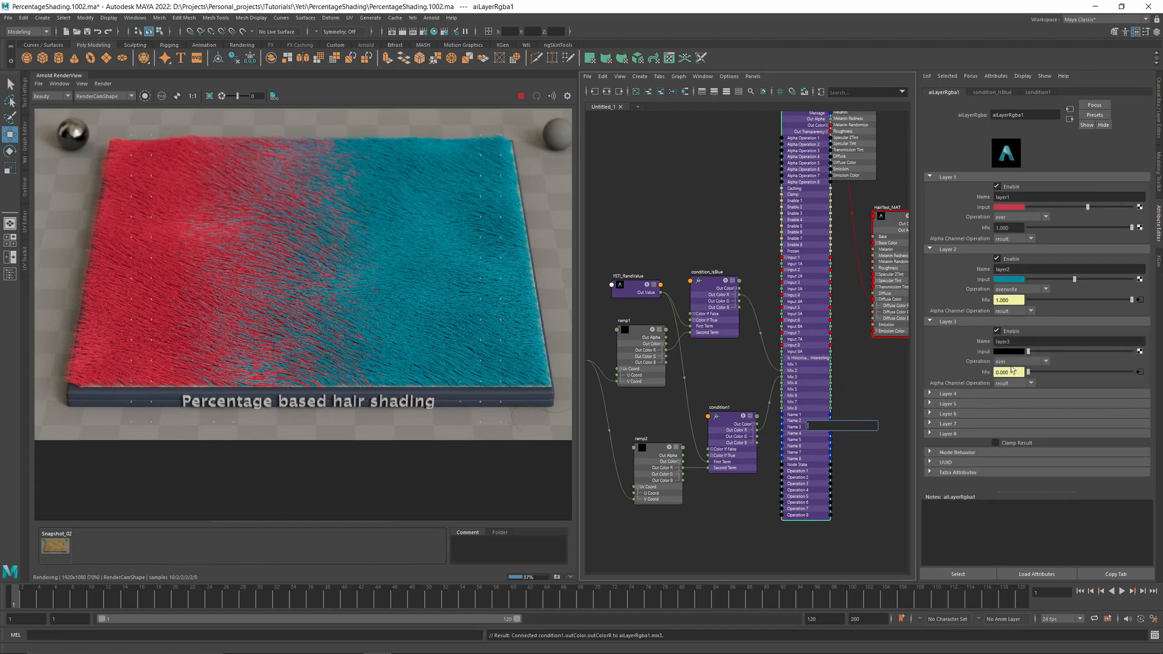
left_click(1015, 362)
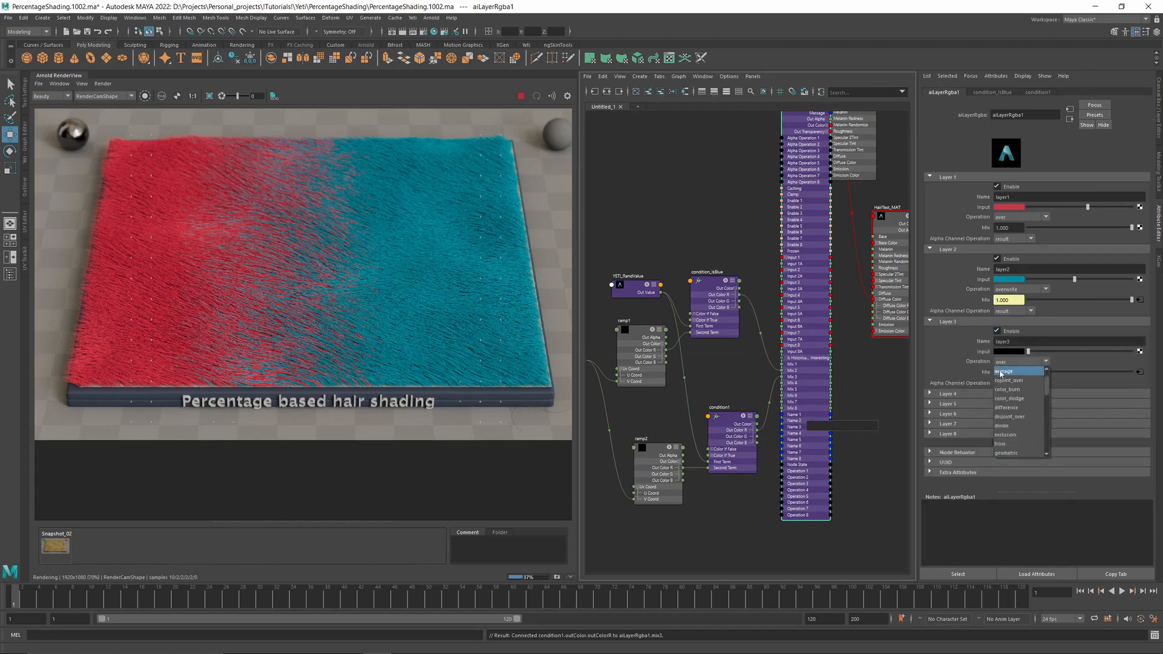
scroll(1001, 374, "up", 1)
left_click(1001, 373)
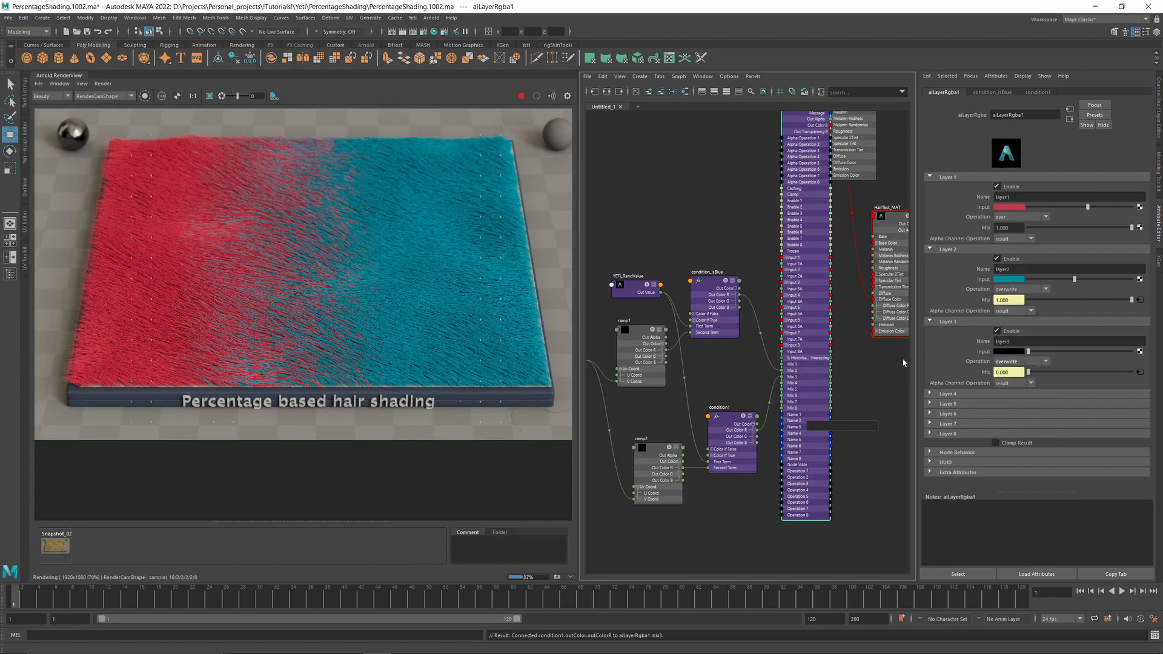
- Stop the render, and name Layer 1 RedFur and Layer 2 BlueFur
left_click(520, 97)
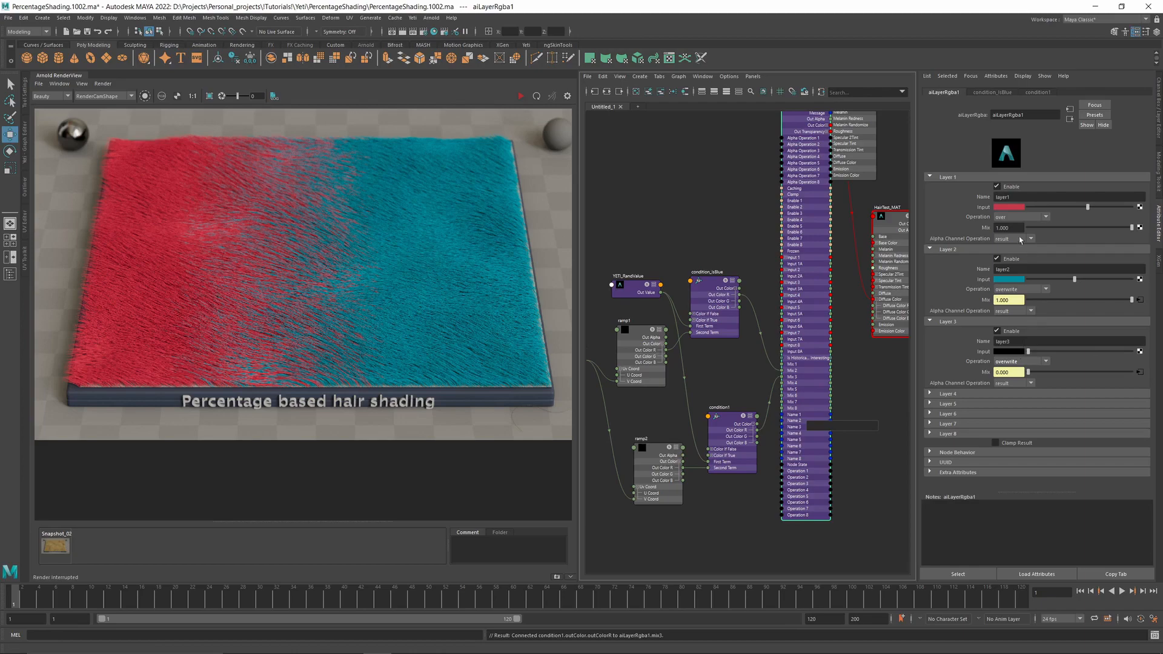
double_click(1006, 197)
type("Re")
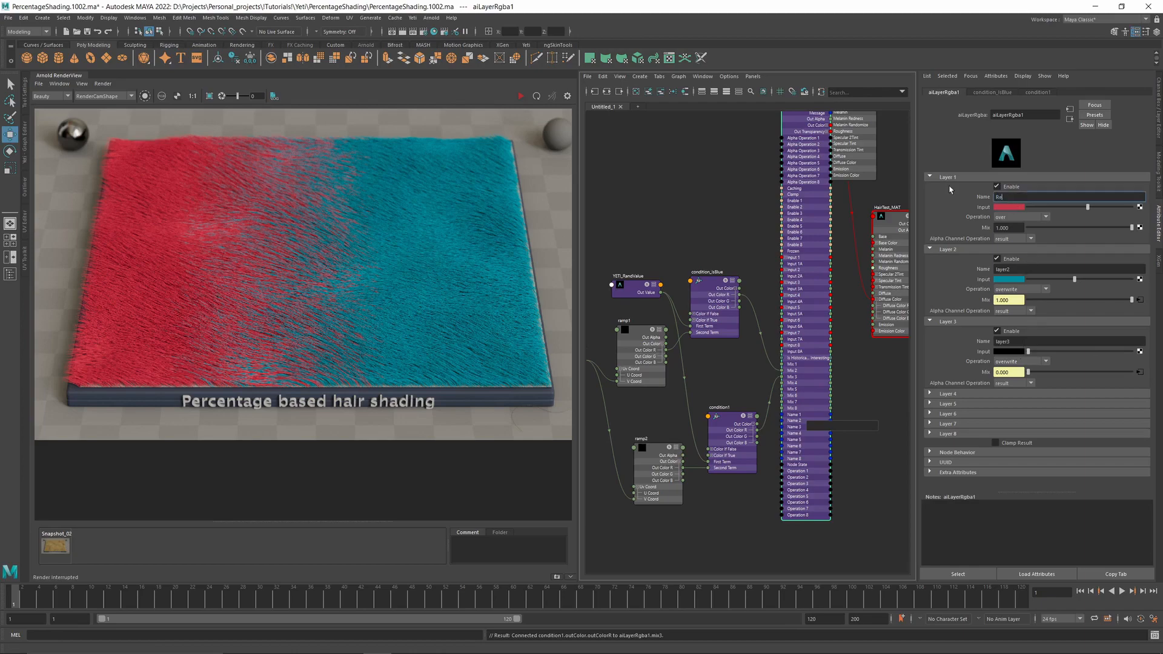
type("dFur")
key("Return")
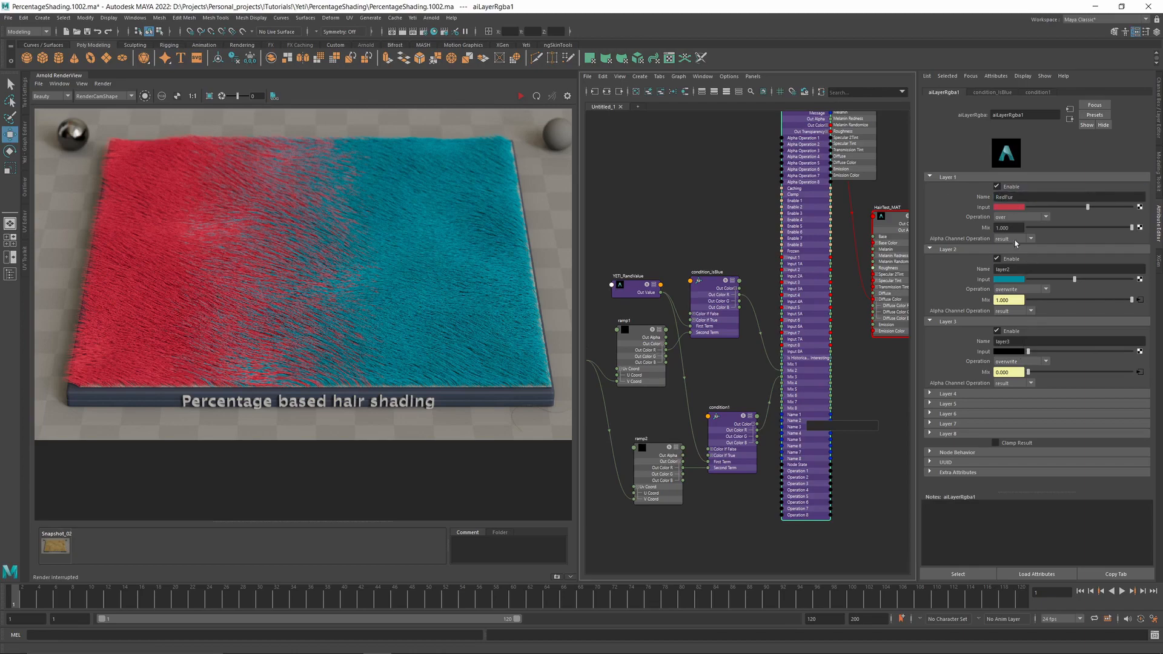
double_click(1006, 269)
type("Blue_Fur")
key("Return")
left_click(1007, 269)
key("Return")
- Name Layer 3 WhiteStrays and brighten its input colour to nearly white
left_click_drag(1032, 343, 976, 341)
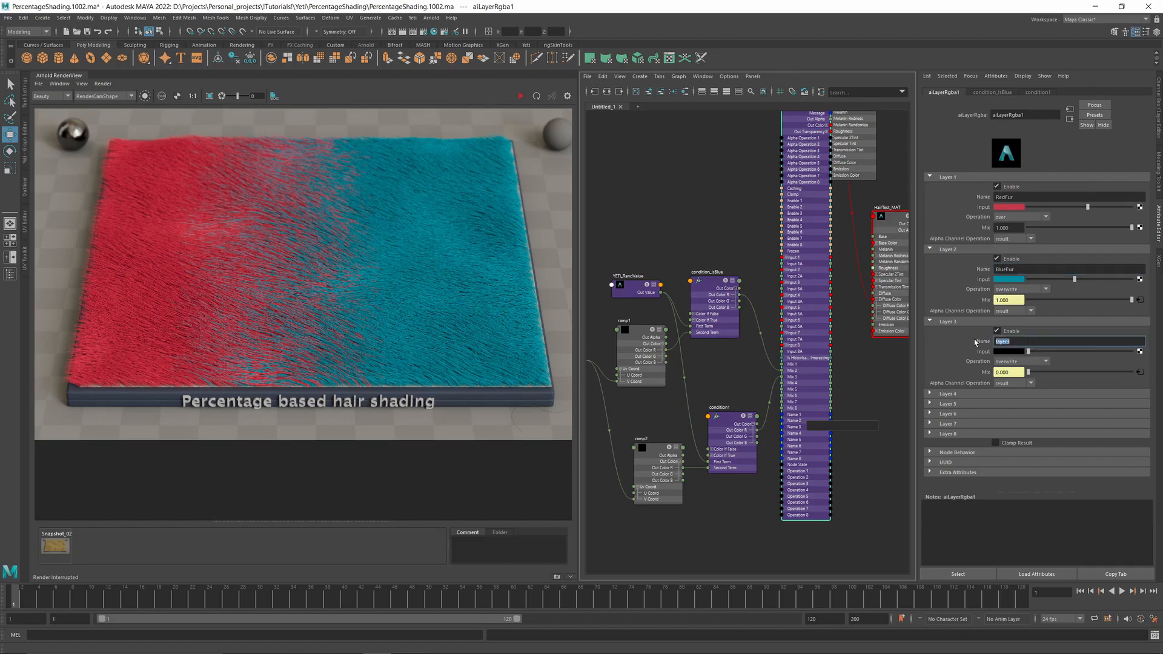
type("WhiteStrays")
key("Return")
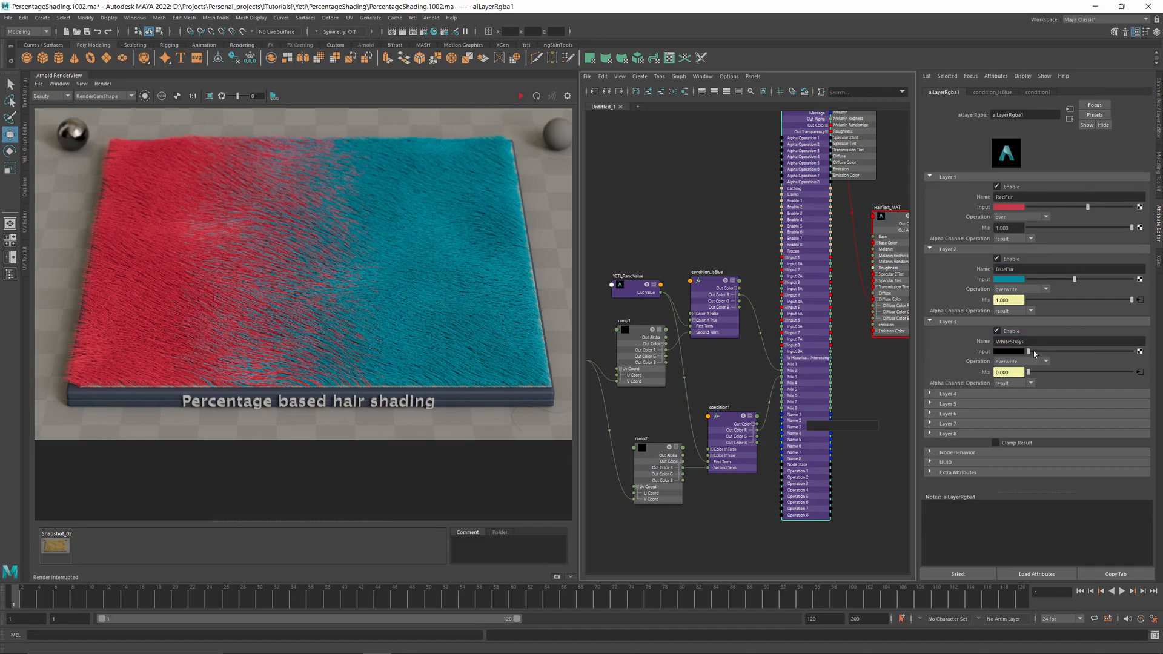
left_click_drag(1028, 352, 1132, 351)
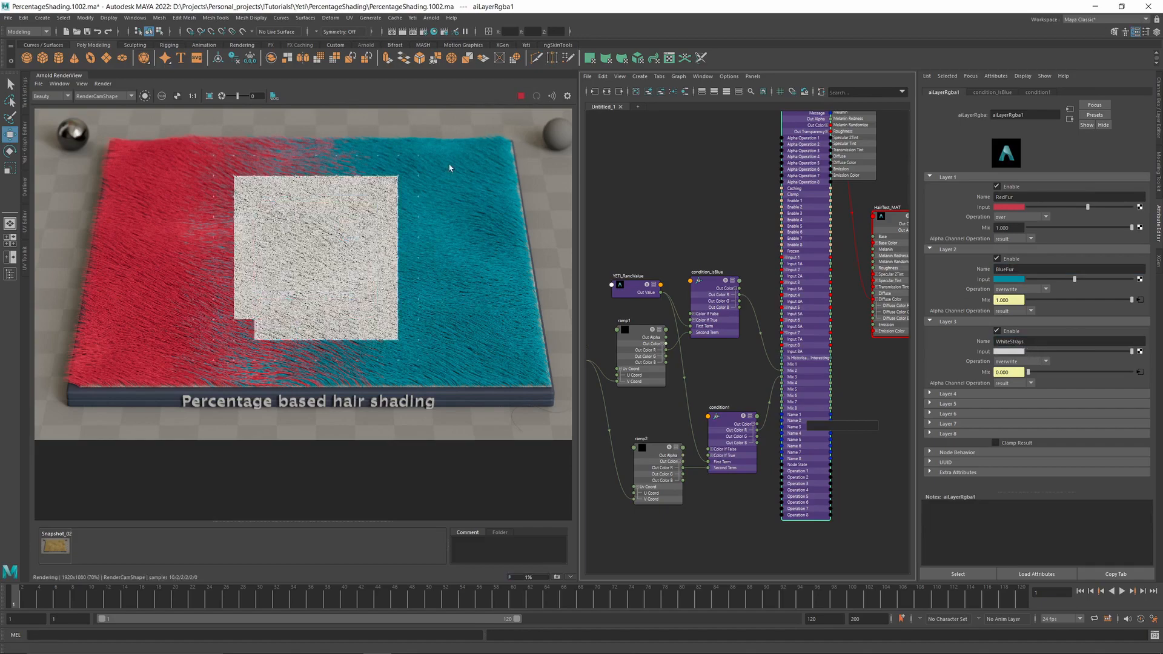
- Reposition the aiUserDataColor1 and ramp2 nodes to tidy the graph around the two ramps
left_click(658, 448)
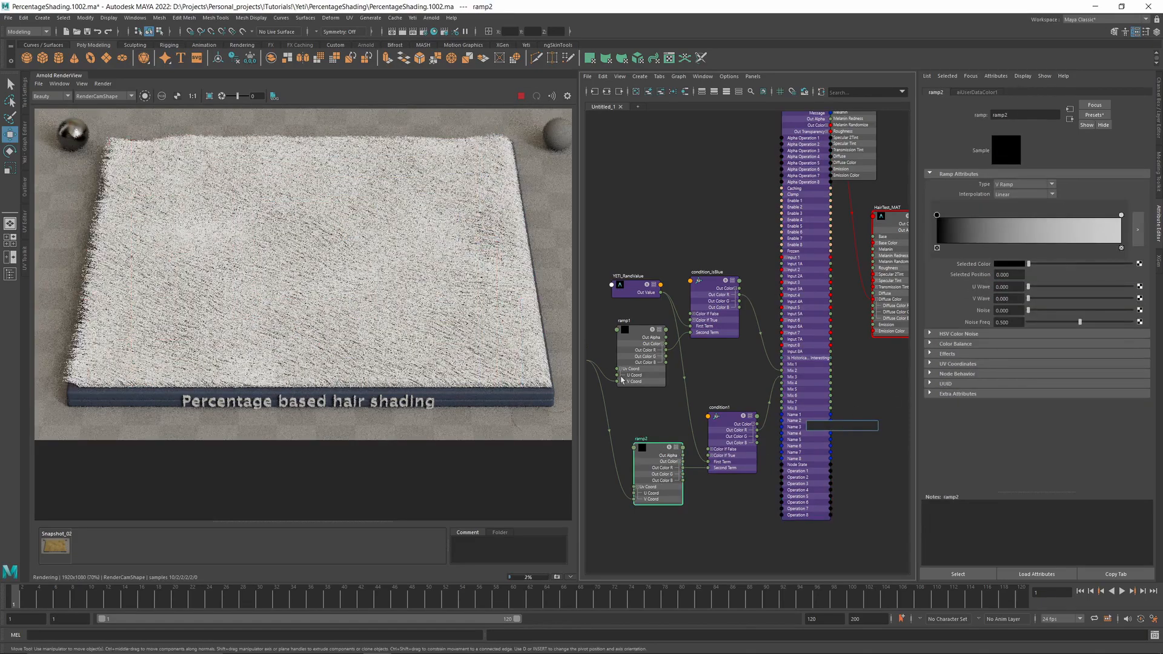
middle_click_drag(680, 394, 759, 381, "alt")
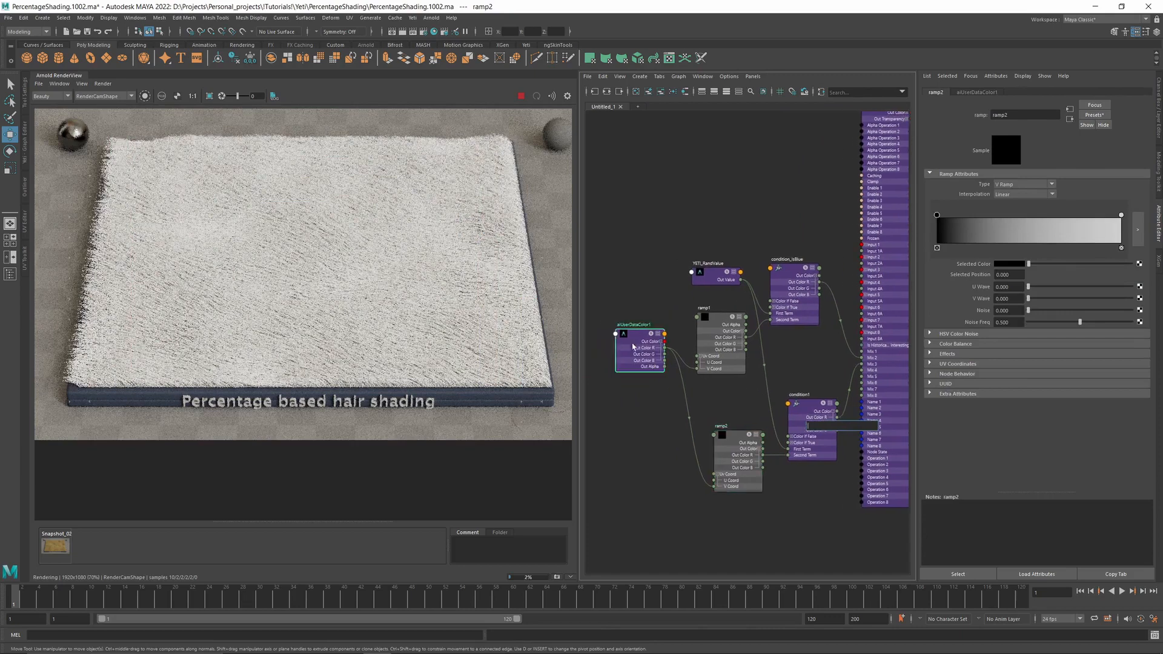
left_click(622, 380)
left_click_drag(622, 380, 615, 389)
left_click(738, 440)
left_click_drag(738, 441, 720, 436)
- Set condition1's operation to Greater Than
left_click(819, 420)
left_click(1018, 208)
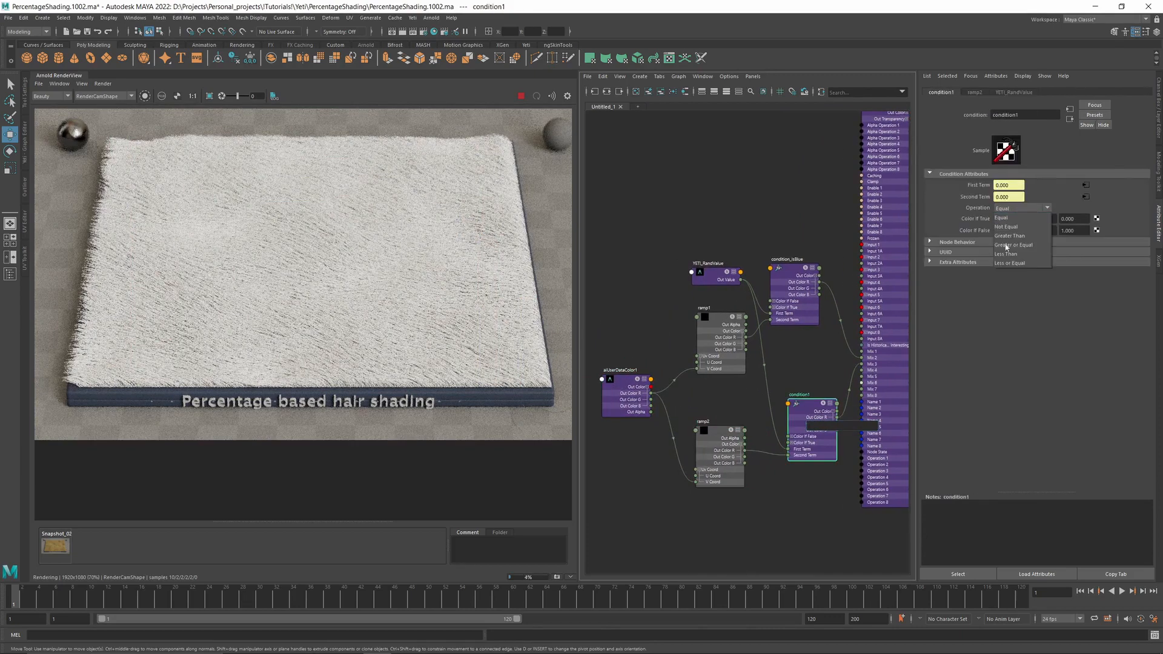
left_click(1005, 242)
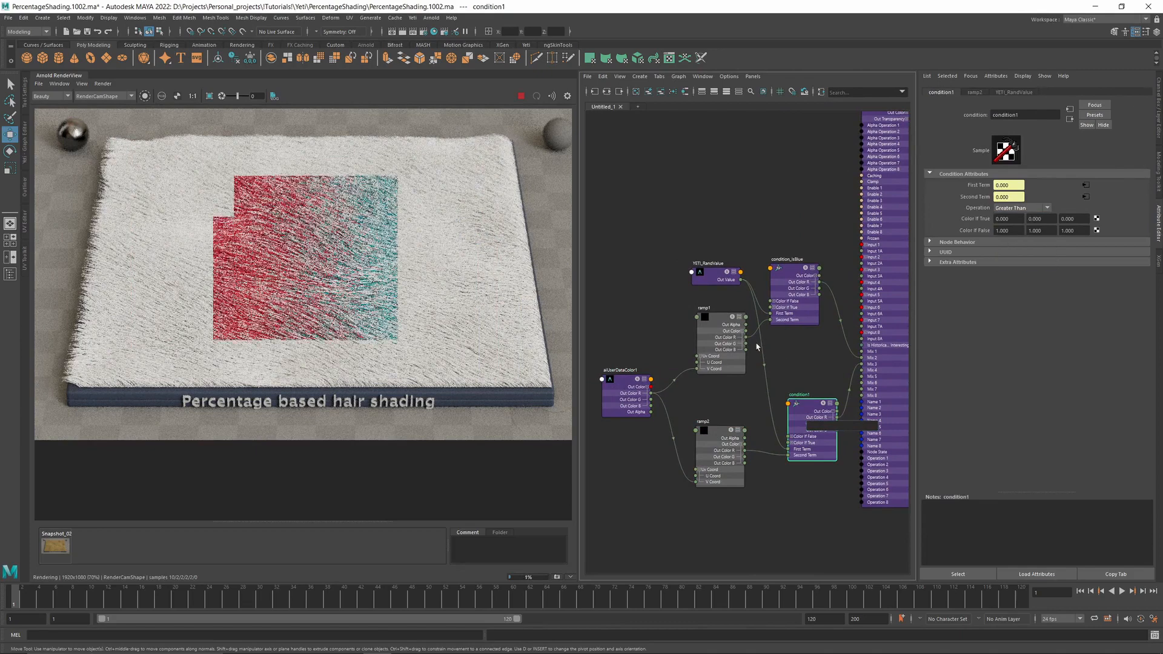
- Delete the white end colour entry from ramp2 so only the black entry remains
middle_click_drag(712, 439, 603, 448, "alt")
left_click(603, 449)
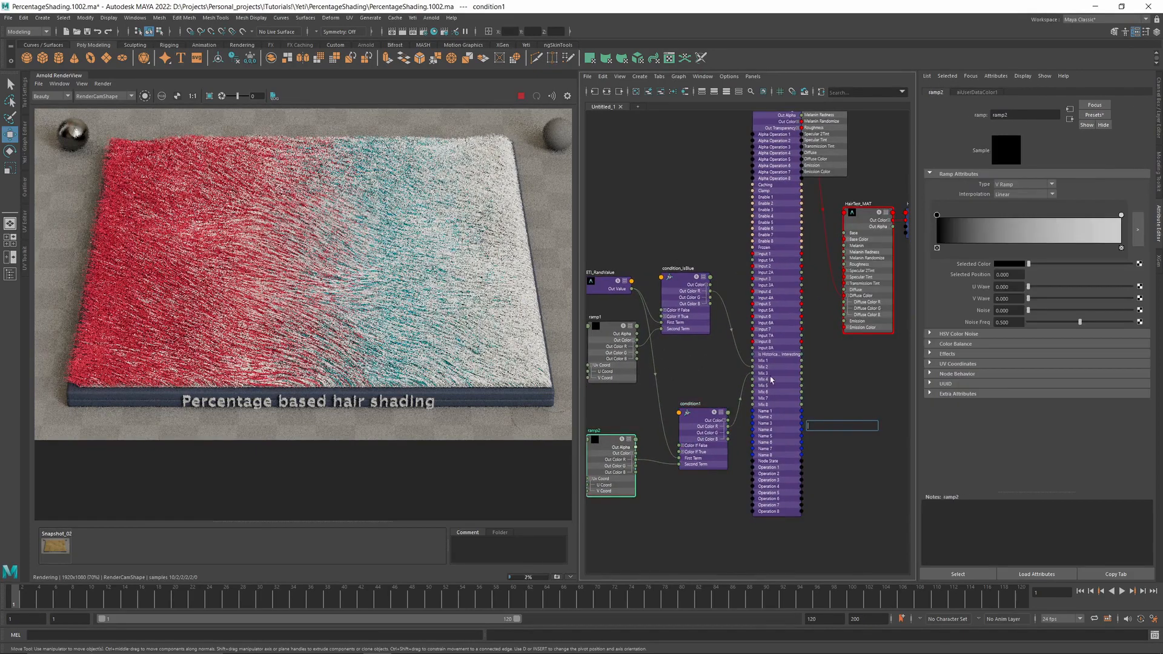
left_click(1121, 247)
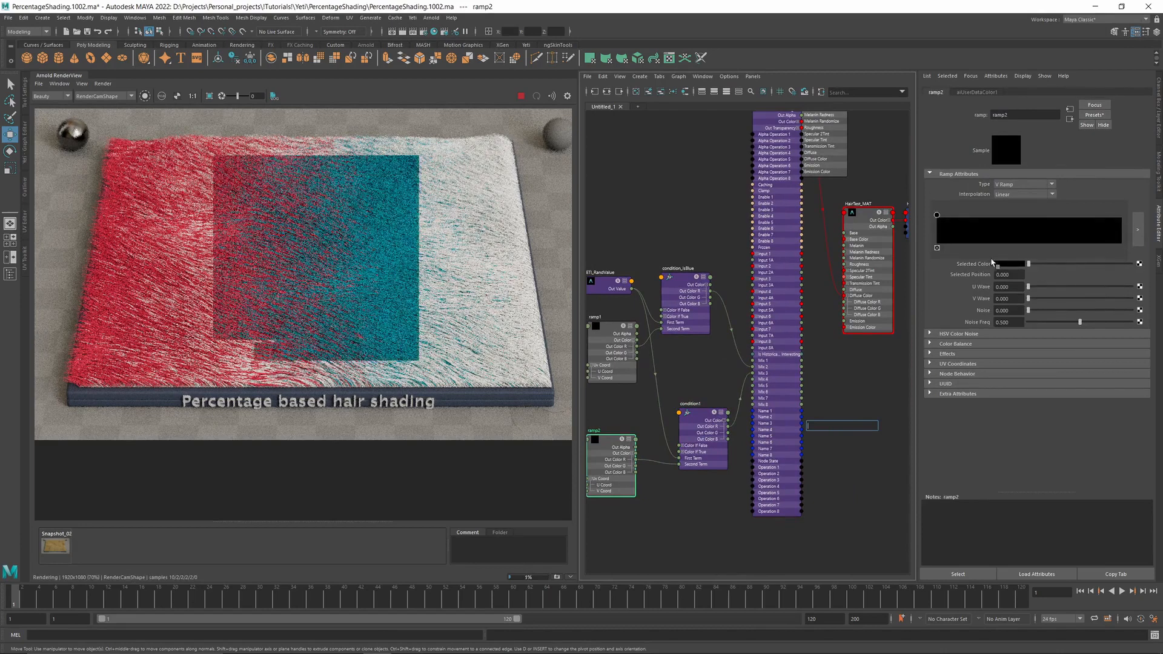
- Set the HSV value of ramp2's remaining colour to 0.02
left_click_drag(1028, 264, 1036, 265)
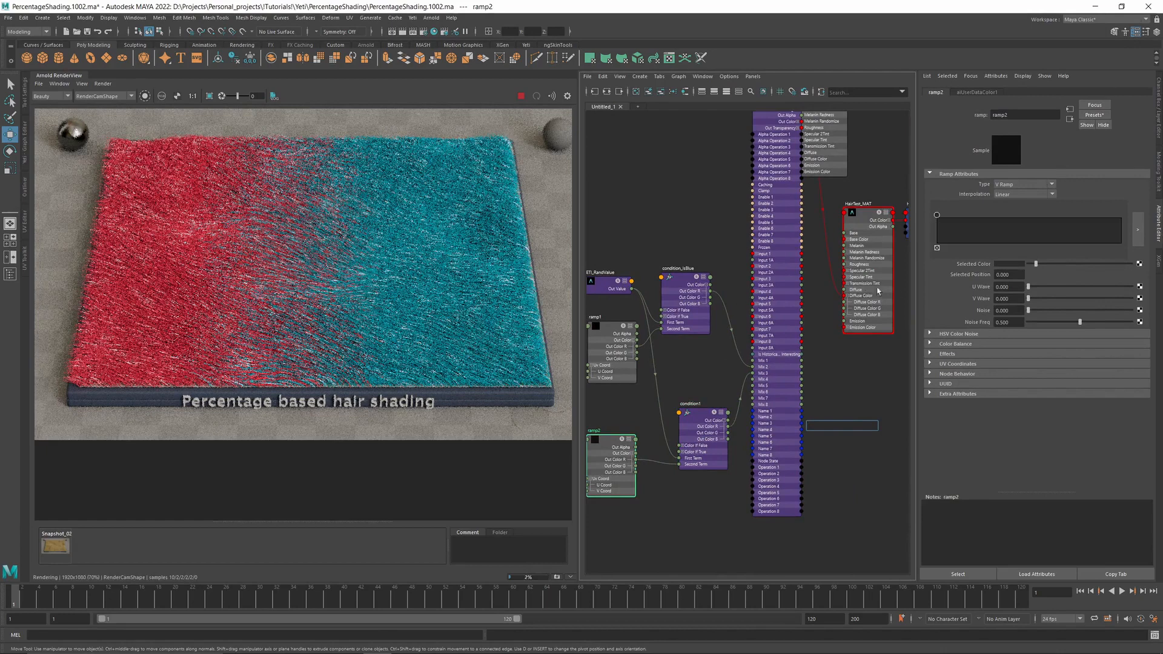
left_click(1006, 265)
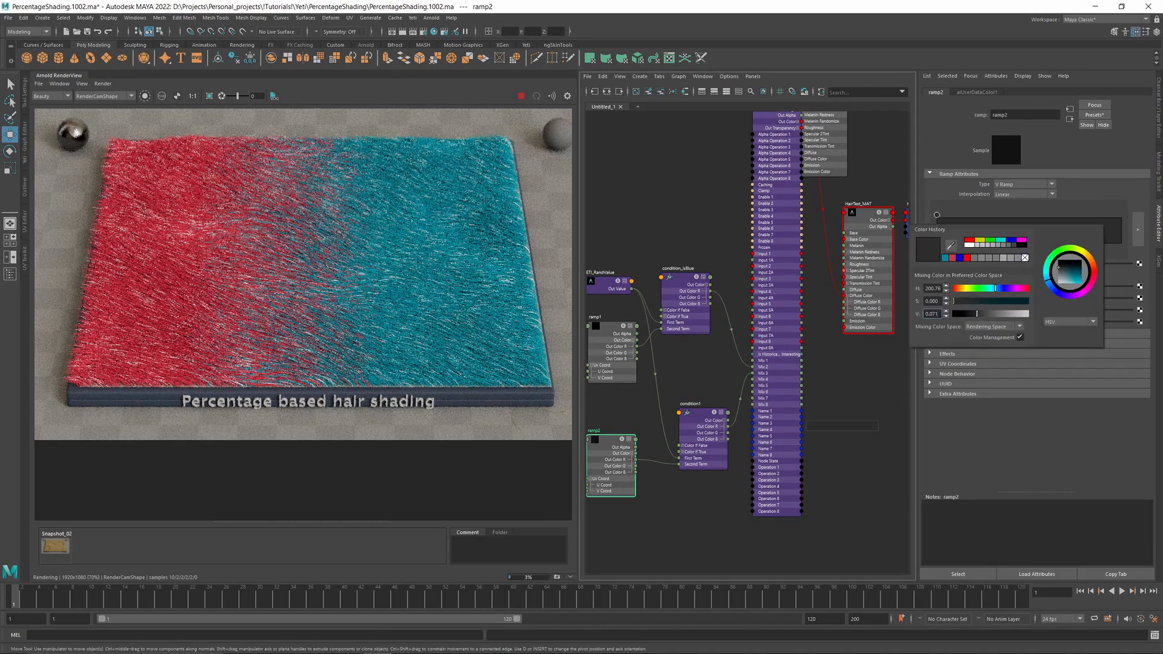
left_click_drag(938, 314, 934, 315)
type("02")
key("Return")
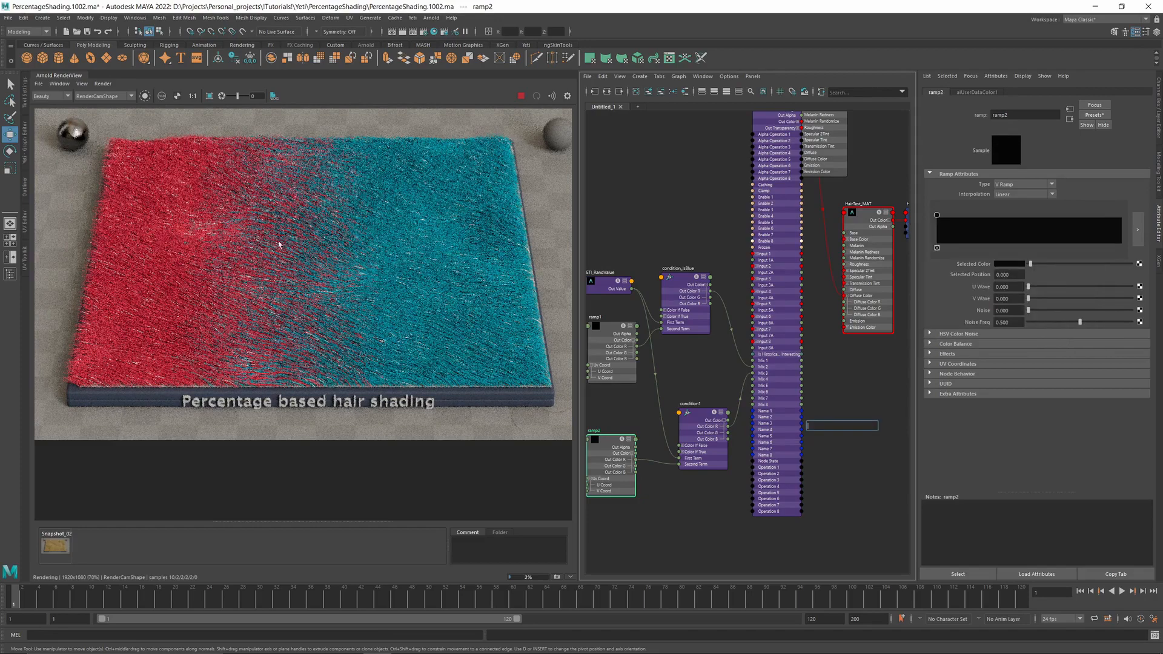
- Examine the render up close to check how the white stray hairs are distributed across the red and blue fur
scroll(289, 291, "up", 3)
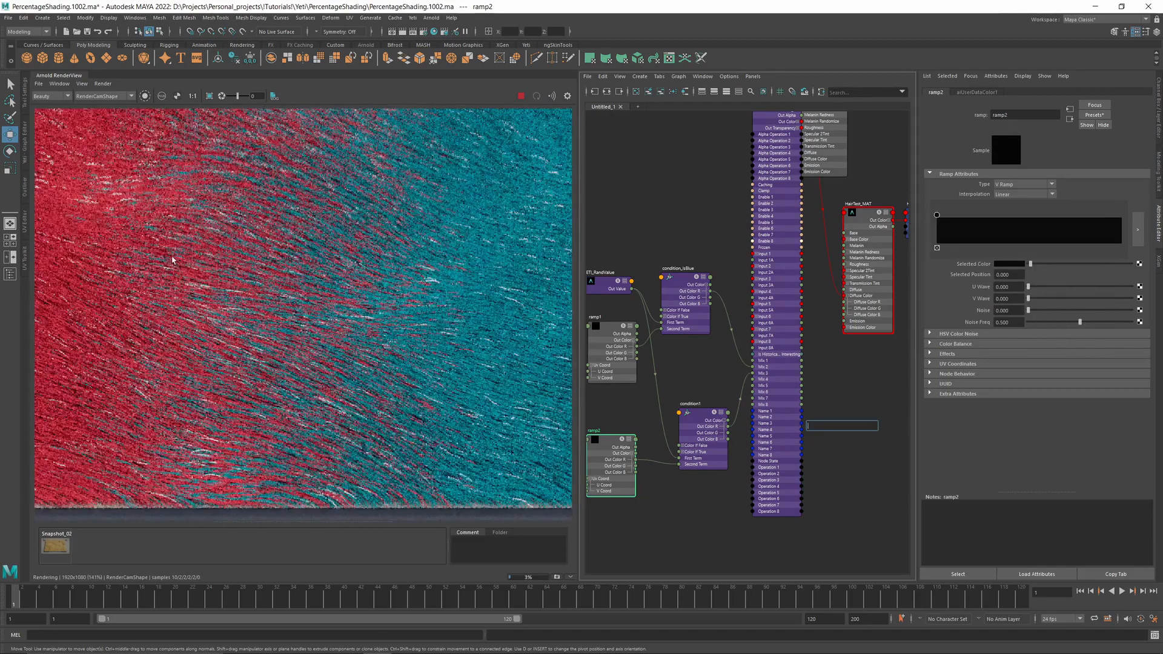
scroll(342, 333, "up", 2)
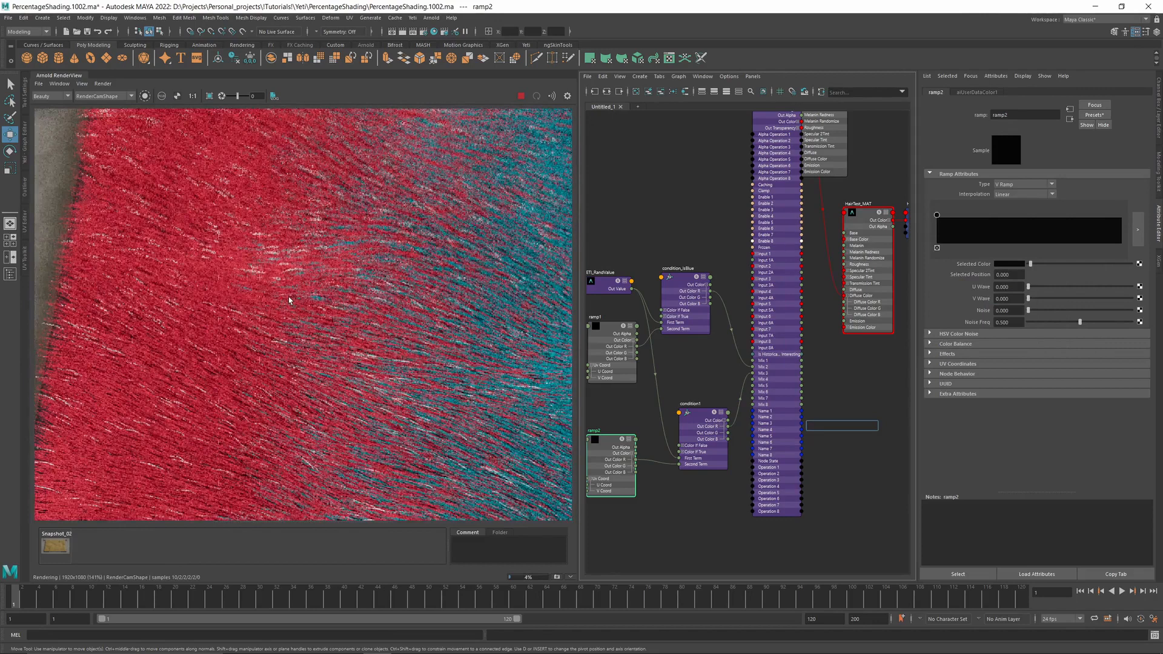
scroll(289, 300, "down", 2)
middle_click_drag(420, 282, 338, 283)
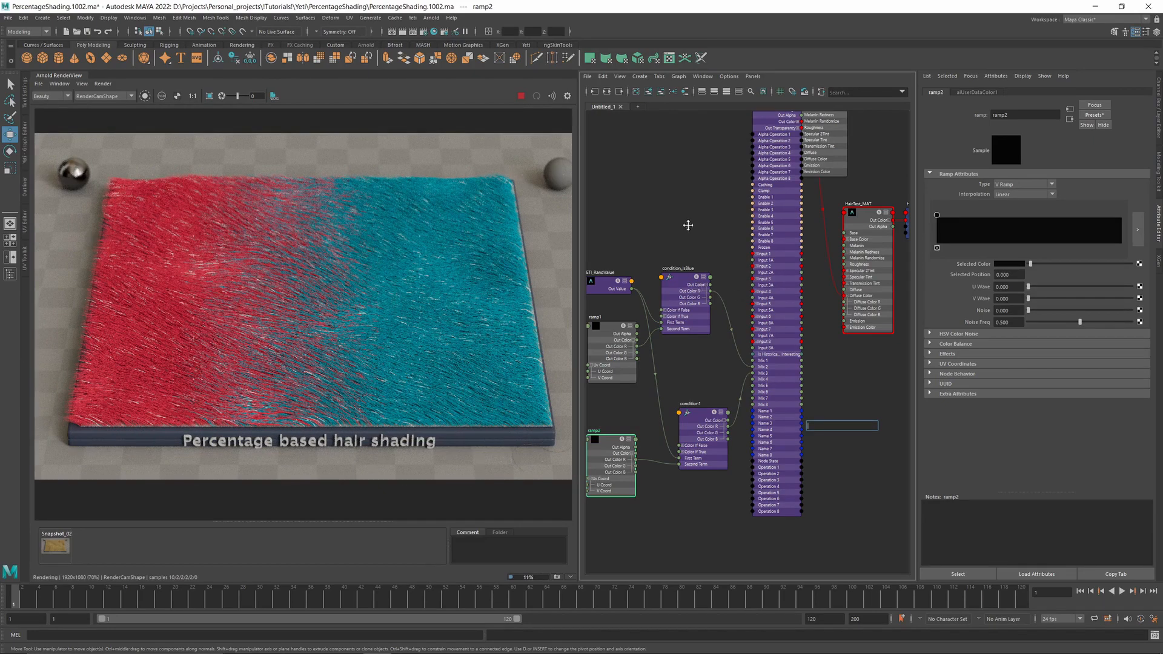
scroll(668, 260, "up", 1)
middle_click_drag(668, 259, 717, 269, "alt")
scroll(702, 255, "down", 1)
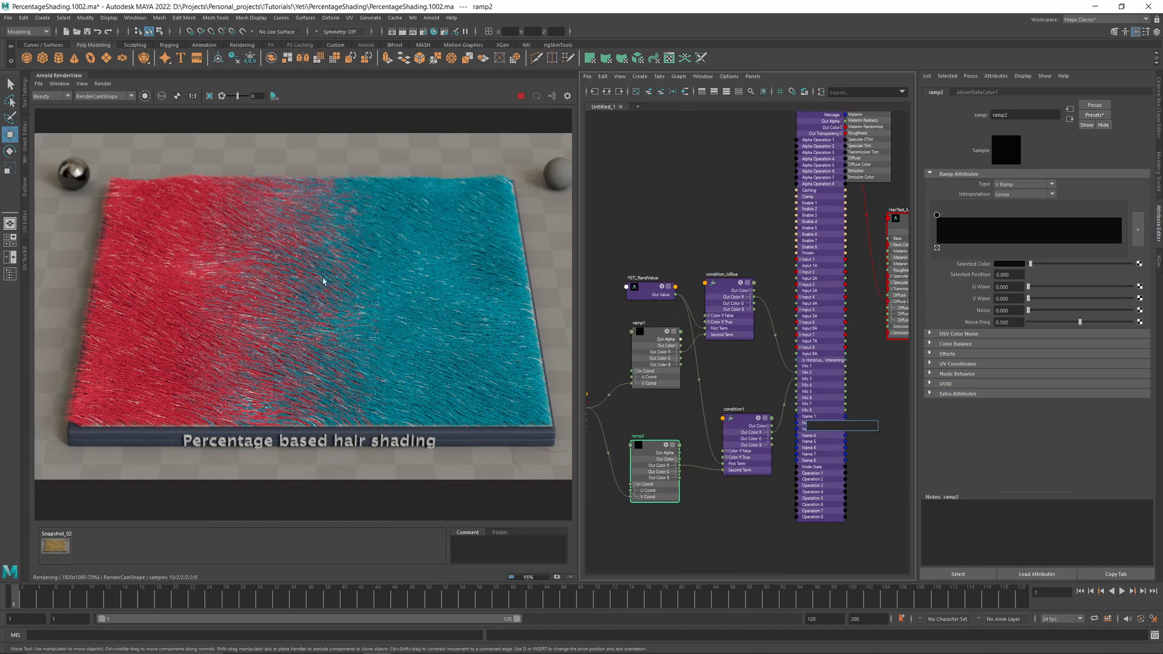
scroll(290, 370, "up", 3)
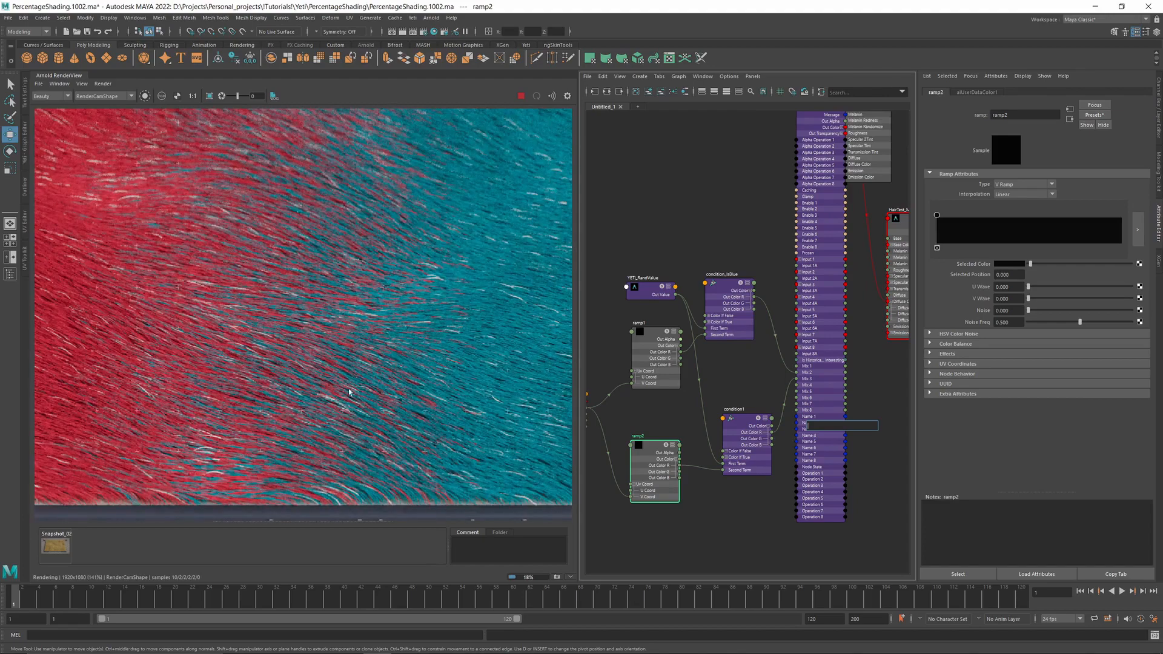
middle_click_drag(349, 392, 298, 346)
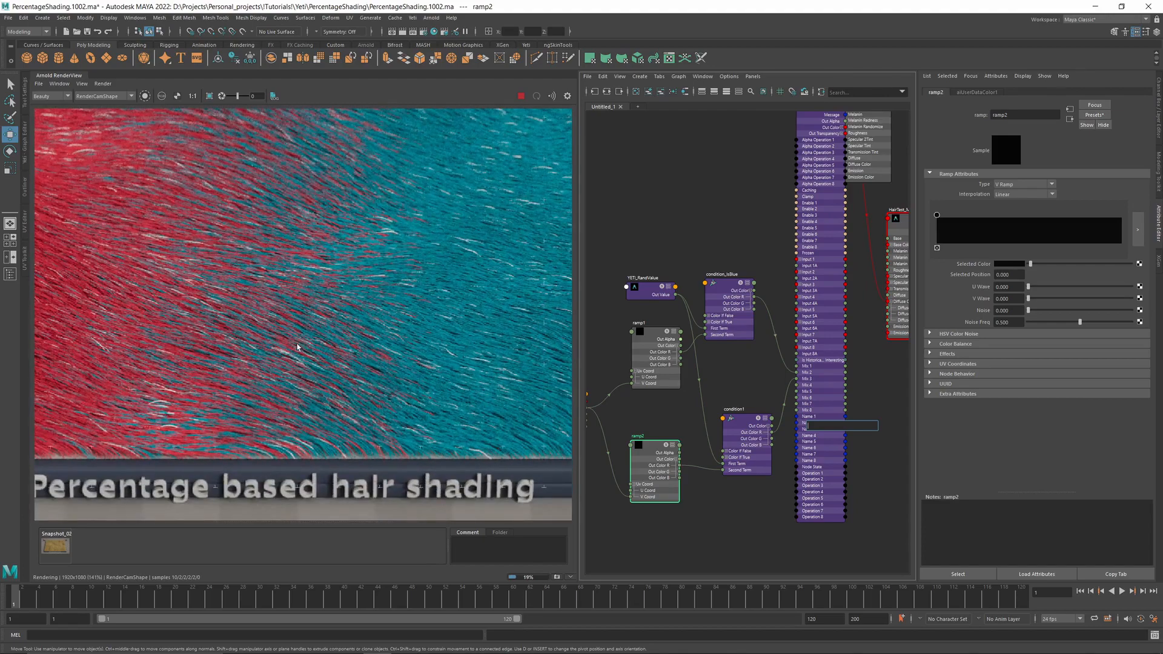
scroll(363, 324, "down", 1)
middle_click_drag(512, 234, 393, 291)
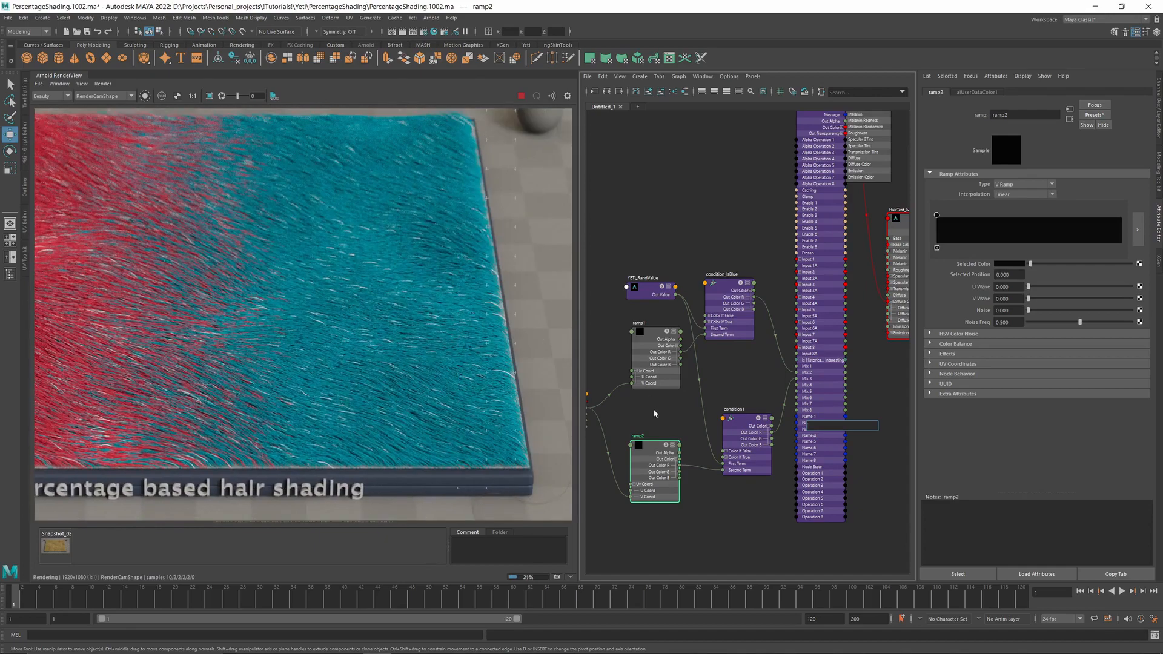
- Add three more black colour entries to ramp2 at positions of about 0.58, 0.63 and 0.74
middle_click_drag(654, 414, 783, 394)
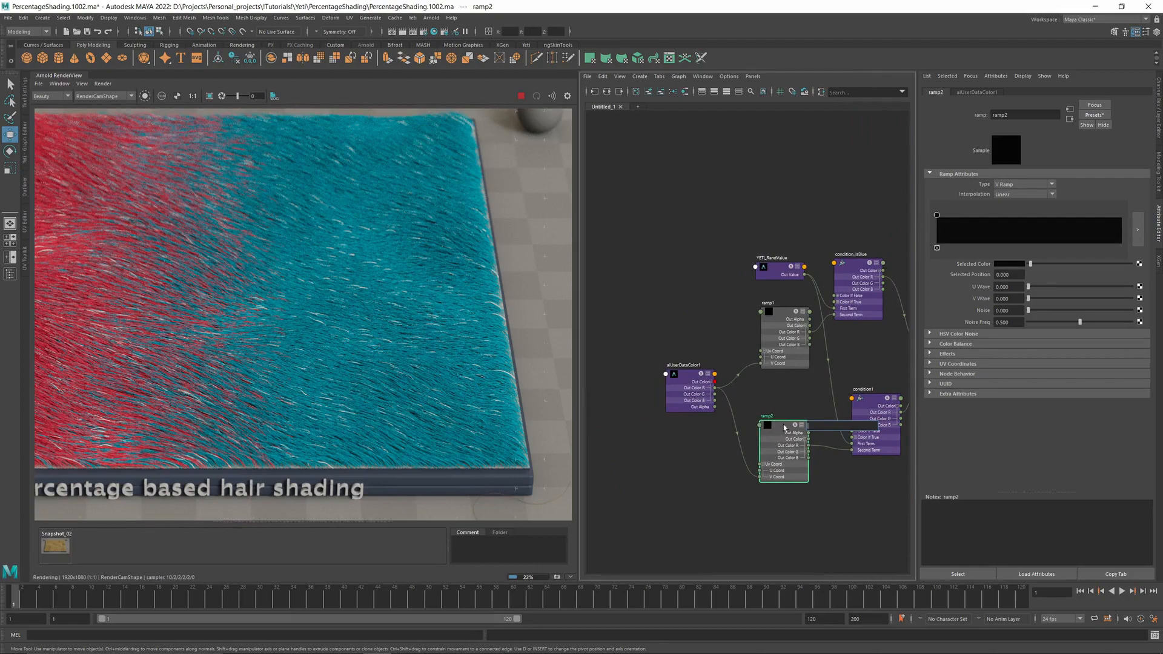
left_click(783, 398)
left_click(782, 427)
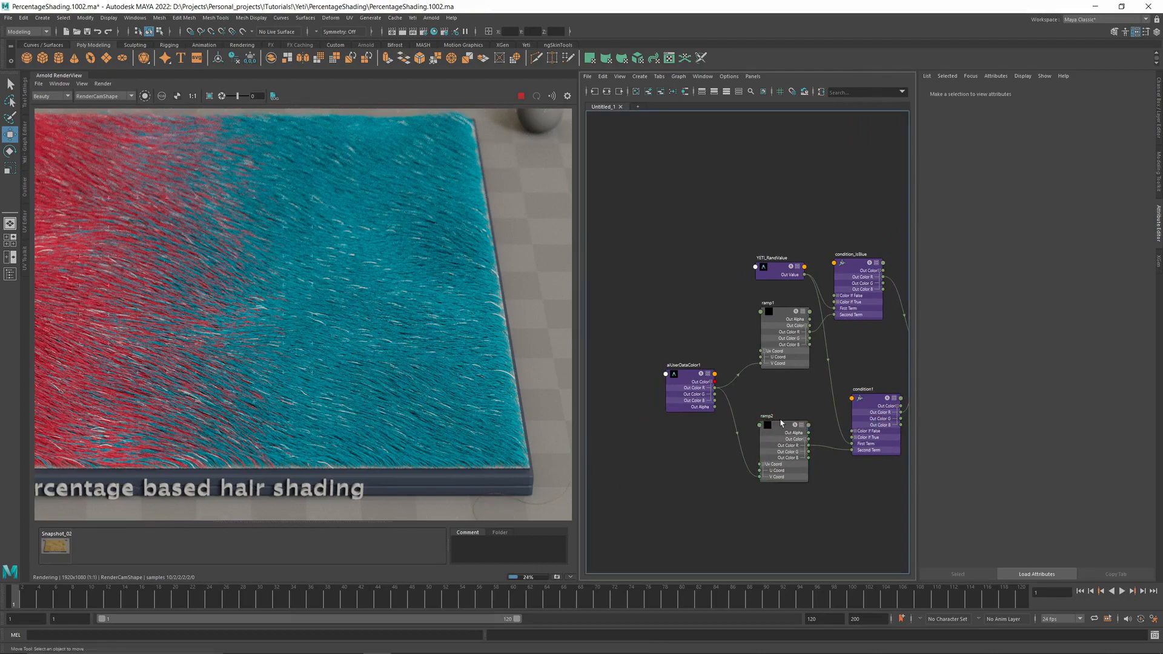
left_click(1043, 226)
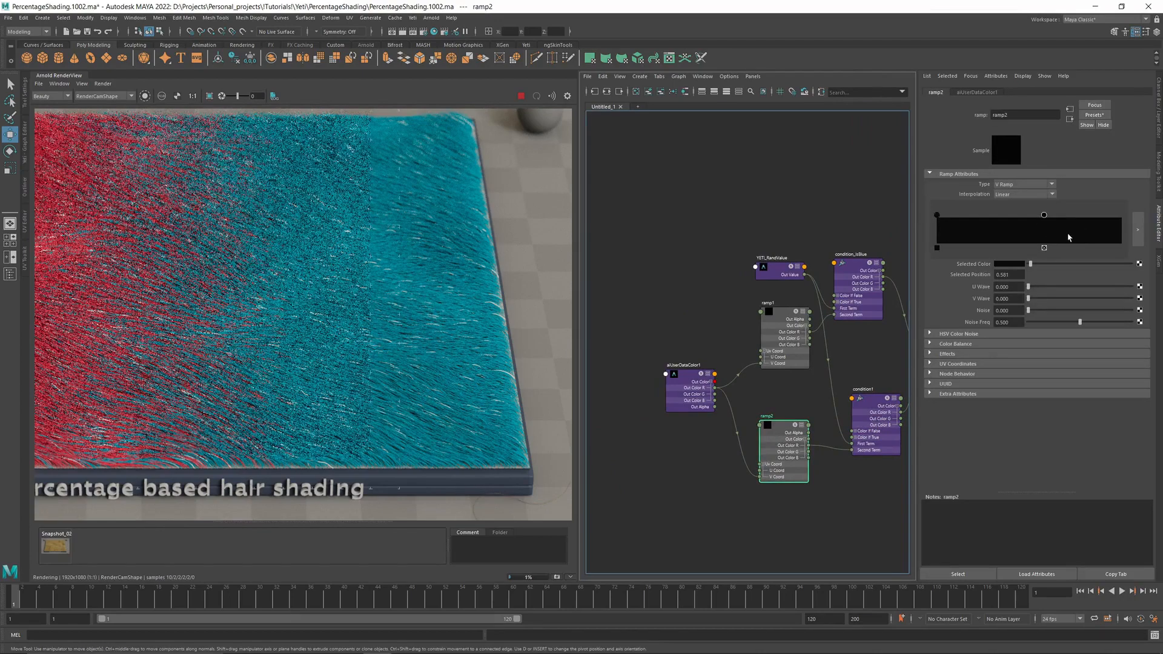
left_click(1052, 235)
left_click(1073, 234)
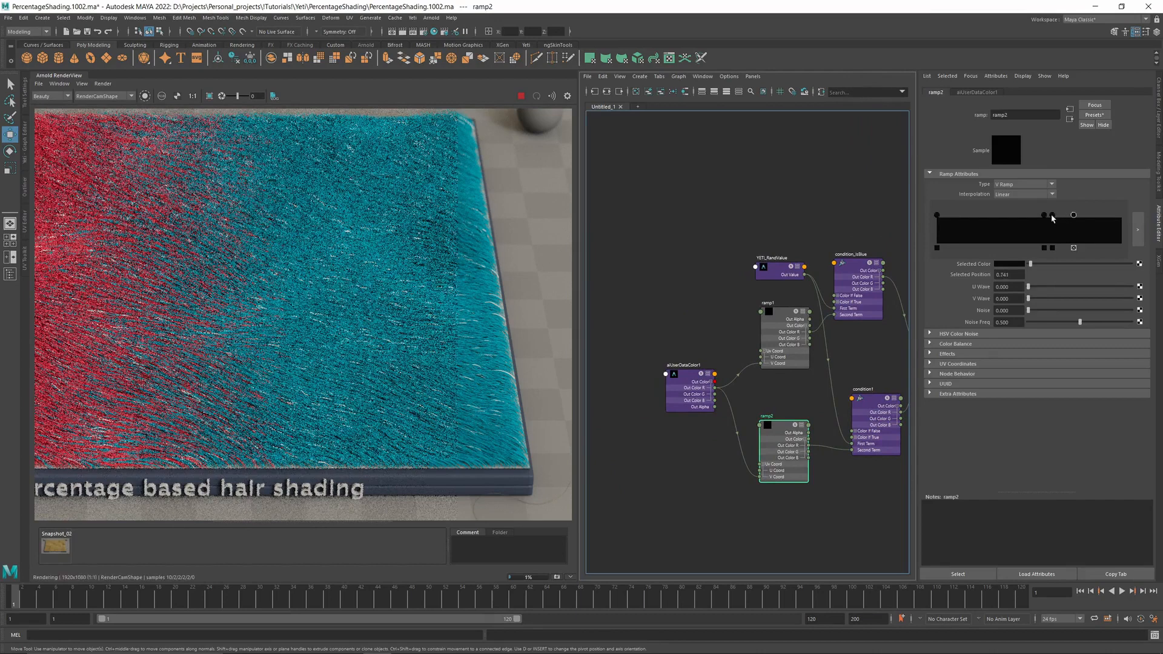
- Brighten ramp2's entry at position 0.626 to mid-grey and check the band of white strays in the render
left_click(1052, 215)
left_click(1049, 264)
left_click_drag(1049, 264, 1059, 264)
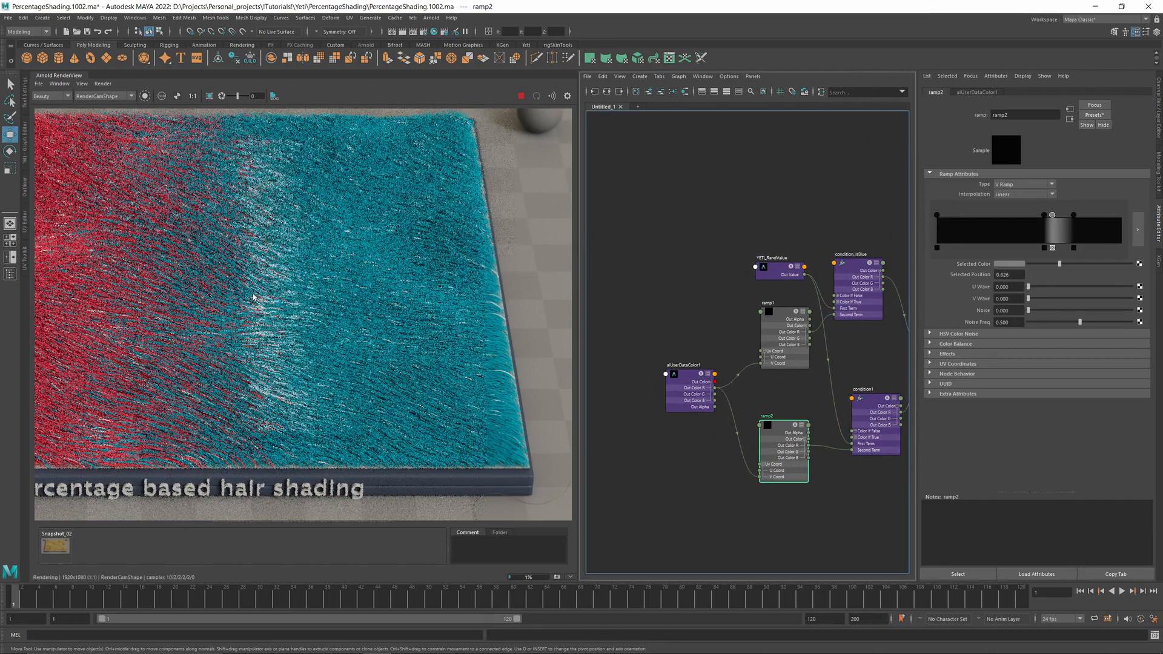
scroll(269, 238, "down", 2)
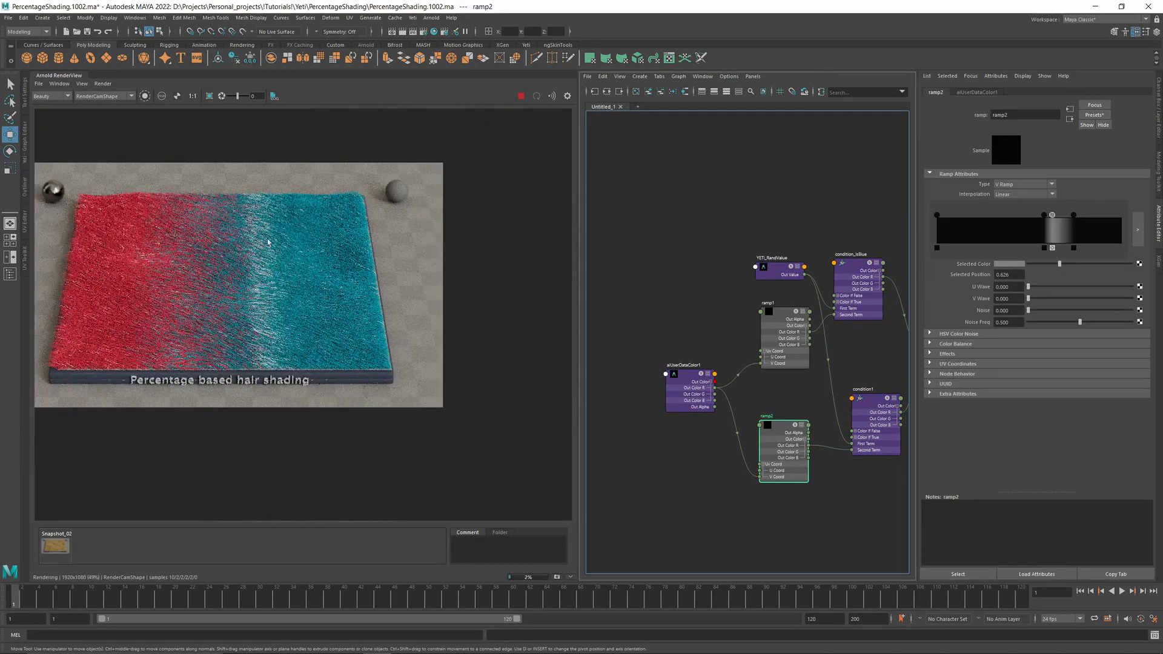
scroll(246, 351, "up", 3)
scroll(245, 350, "up", 2)
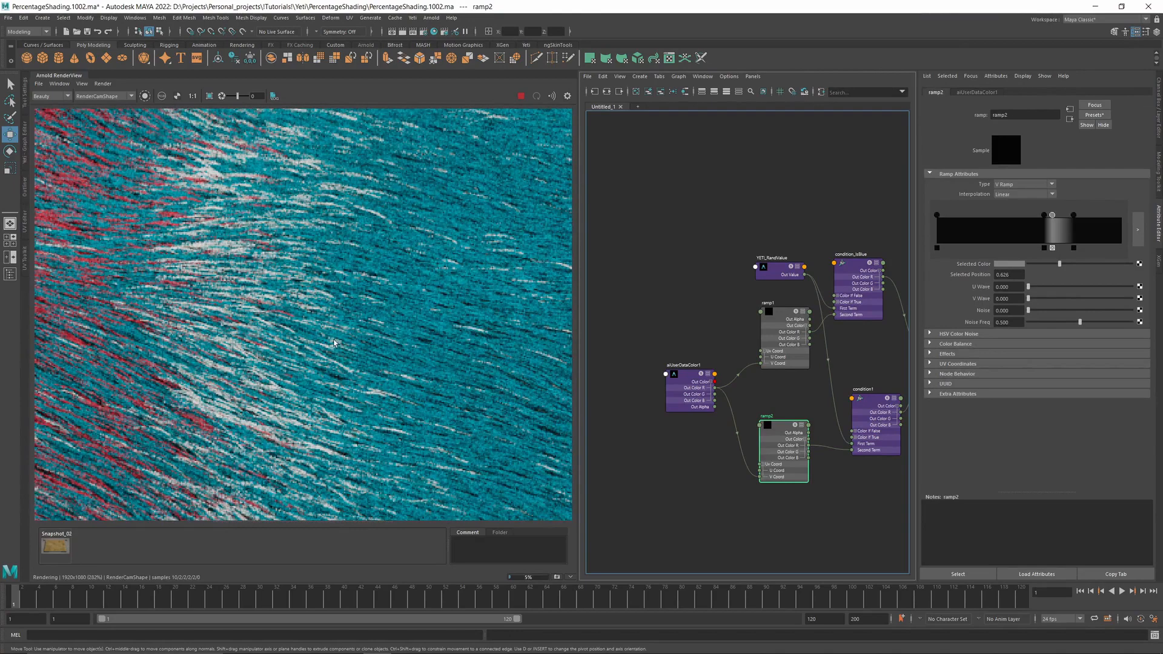
scroll(336, 331, "down", 3)
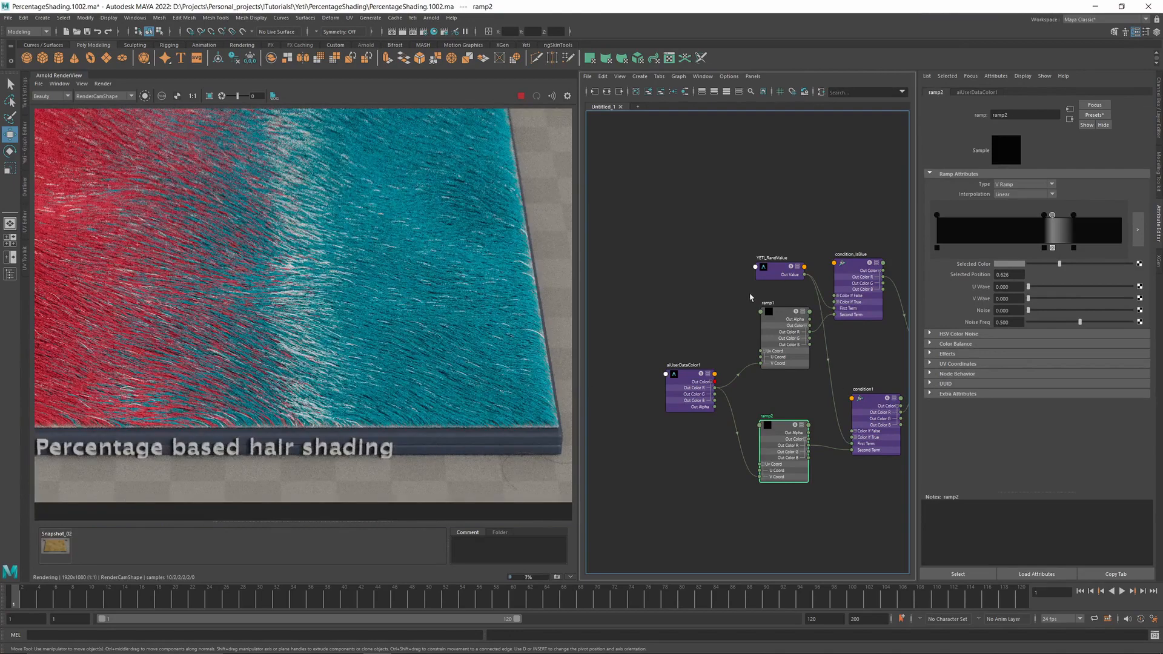
- Move the YETI_RandValue node slightly further from condition_isBlue and review the whole fur patch in the render
middle_click_drag(750, 297, 671, 301, "alt")
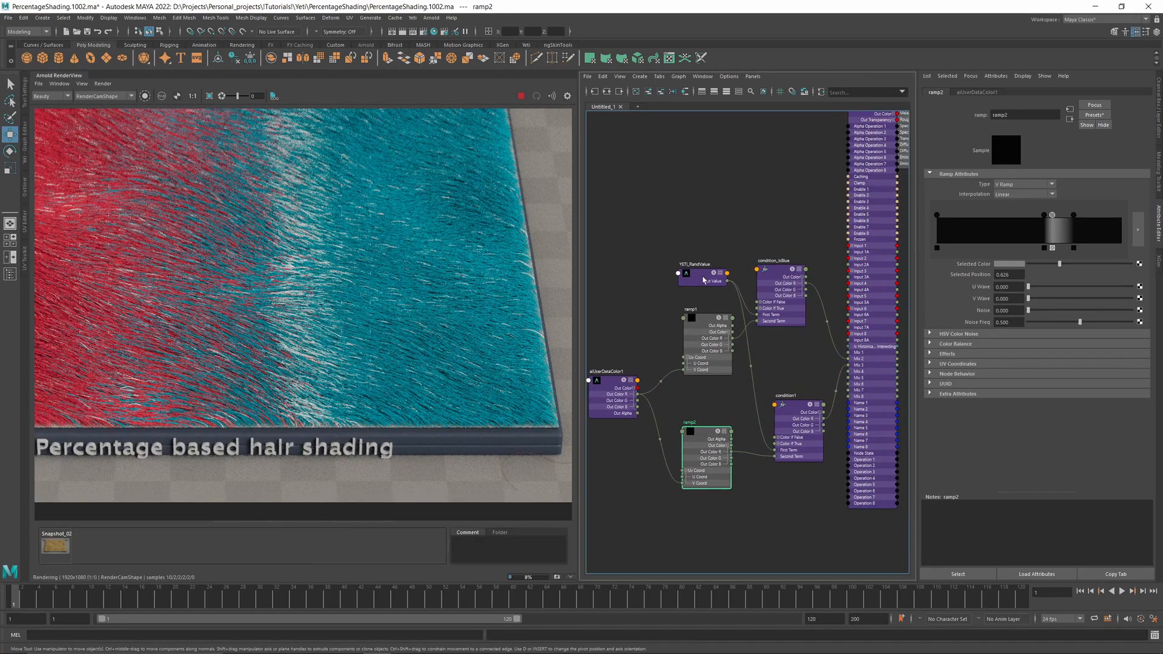
left_click_drag(701, 283, 681, 287)
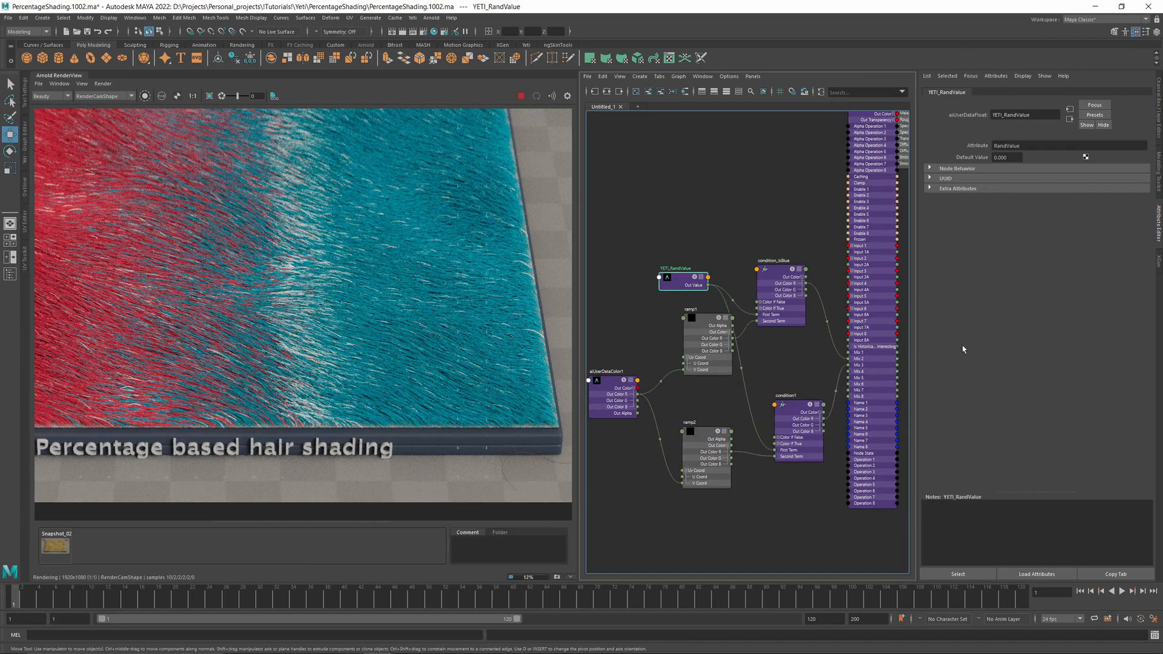
key("f")
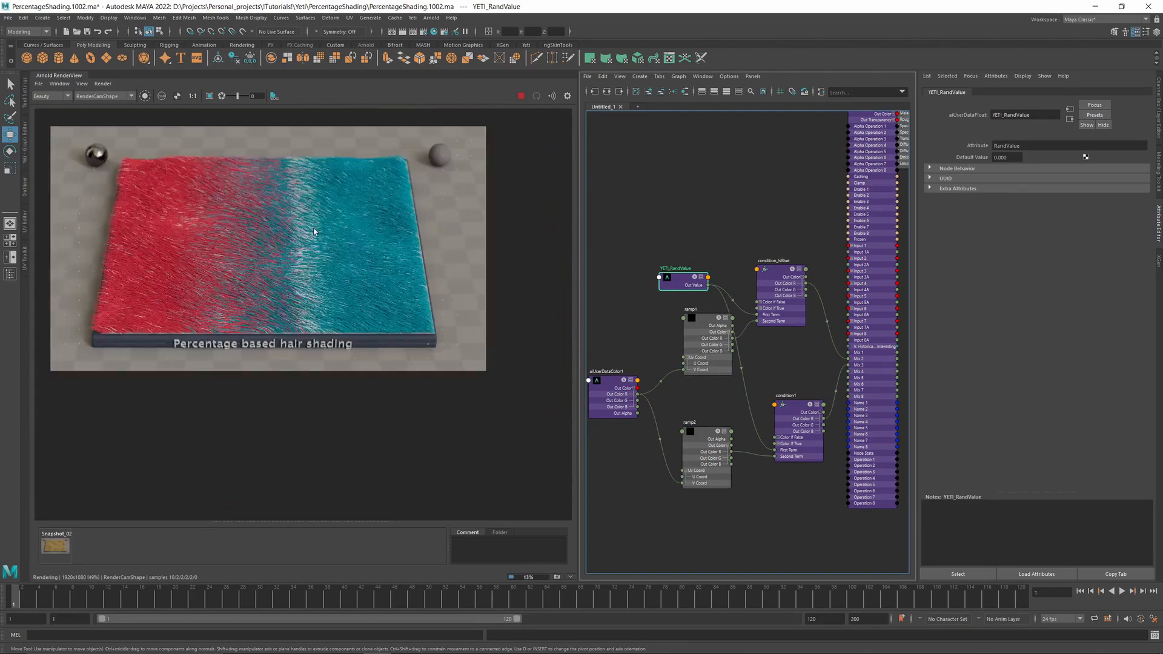
scroll(314, 231, "up", 2)
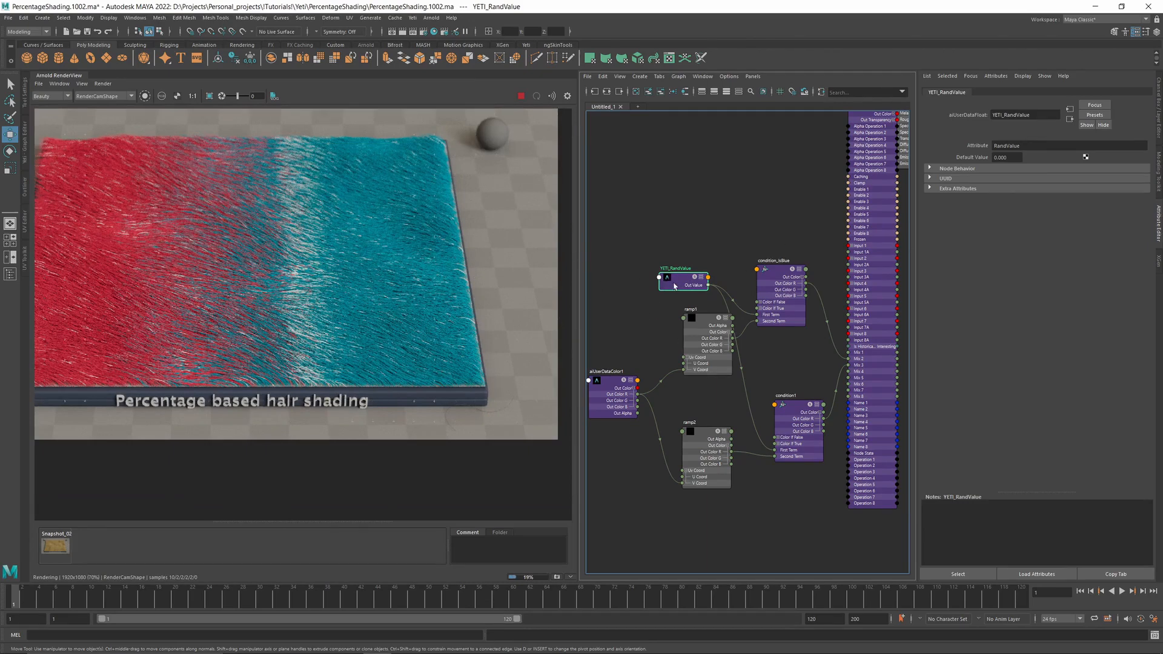
- Move aiUserDataColor1, ramp1 and ramp2 together, further away from the condition nodes, to space out the network
middle_click_drag(689, 235, 723, 209, "alt")
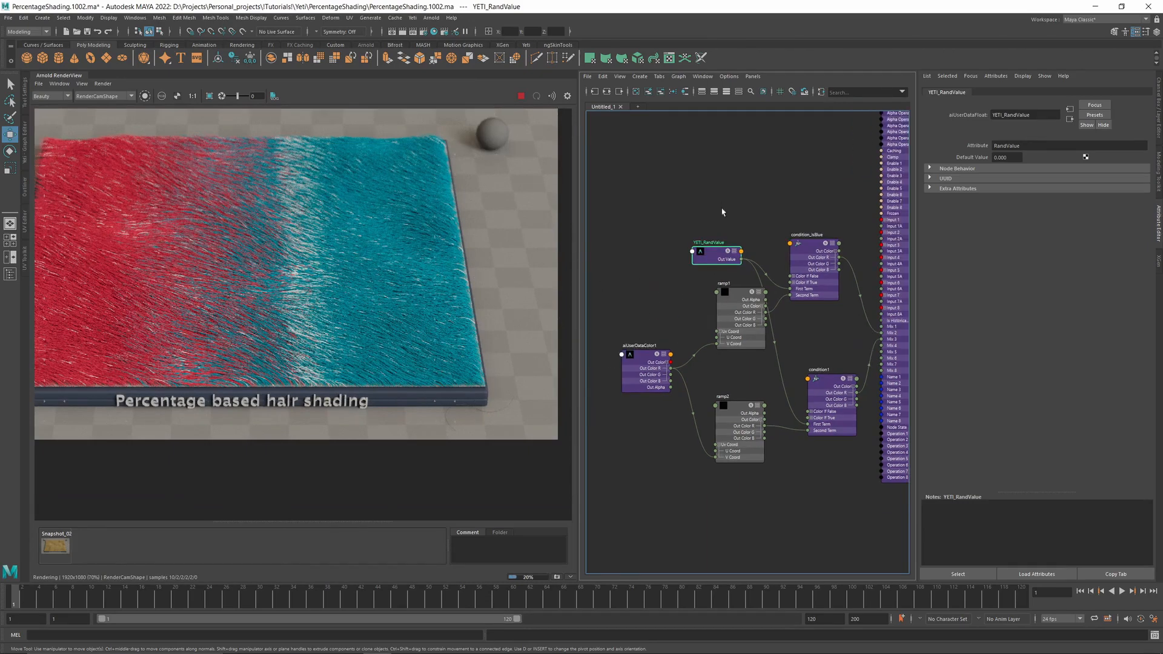
left_click_drag(642, 305, 737, 423)
left_click_drag(715, 331, 674, 332)
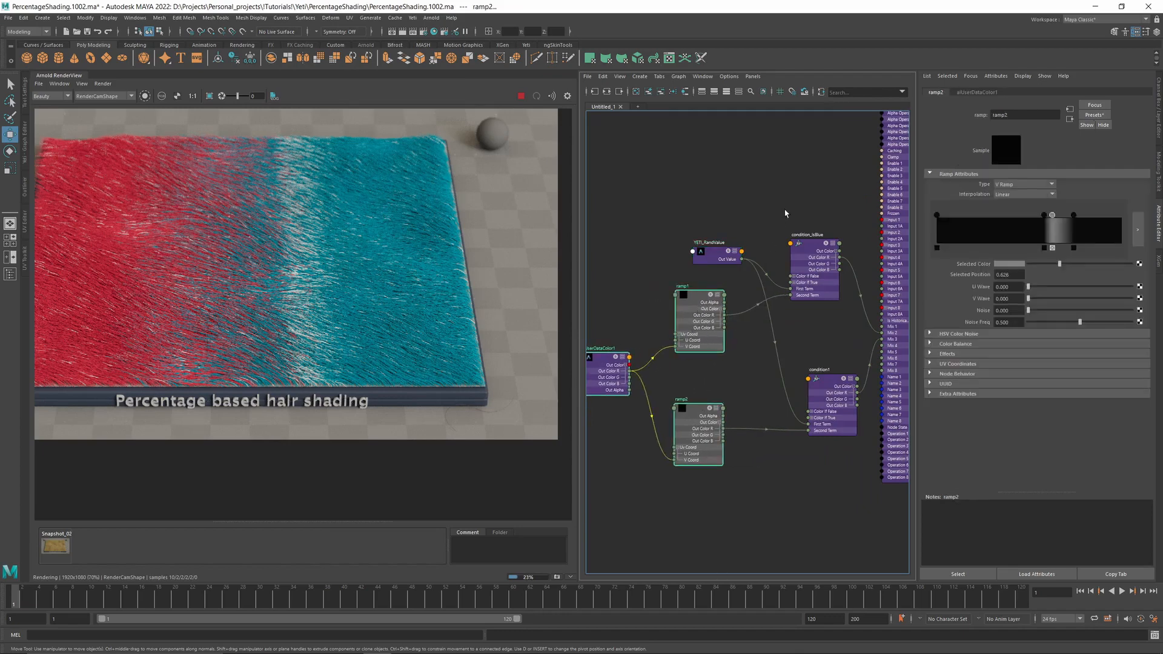
middle_click_drag(779, 208, 765, 229, "alt")
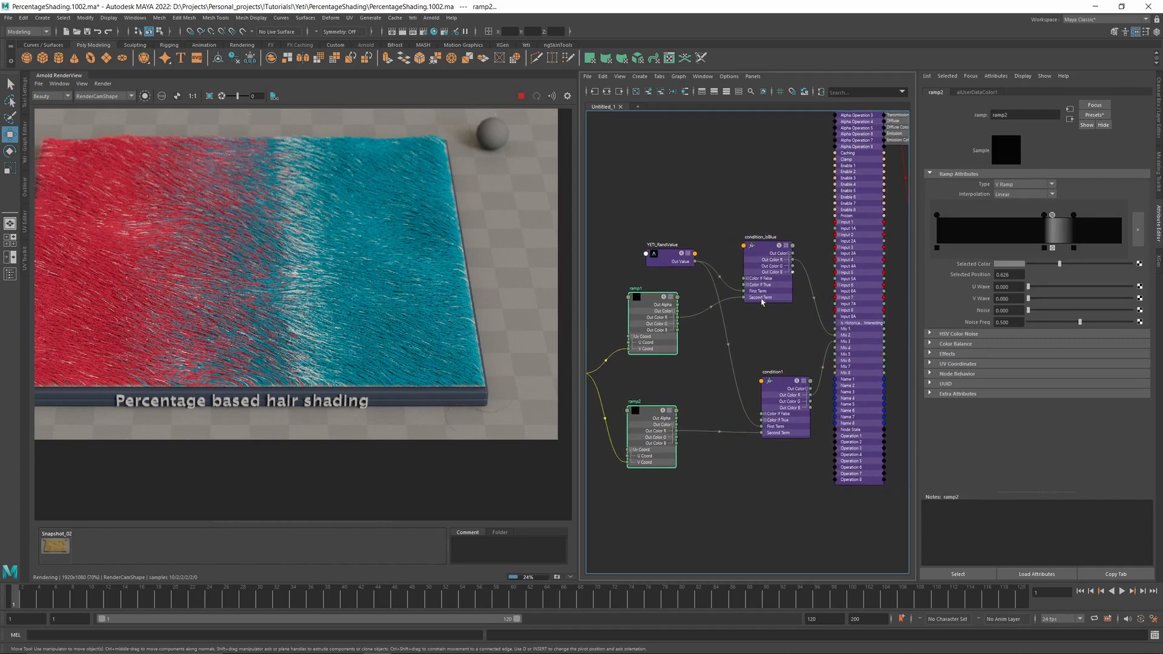
- Review aiLayerRgba1's layer settings and ramp1's gradient against the red, blue and white fur distribution in the render
left_click(897, 121)
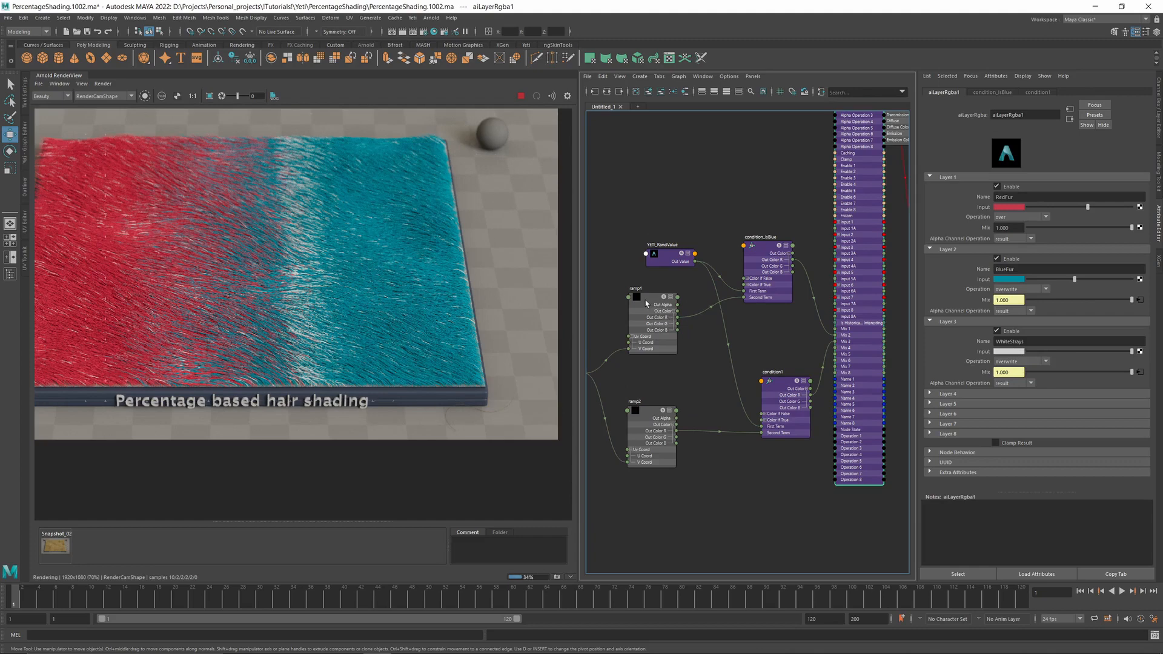
left_click_drag(646, 300, 639, 313)
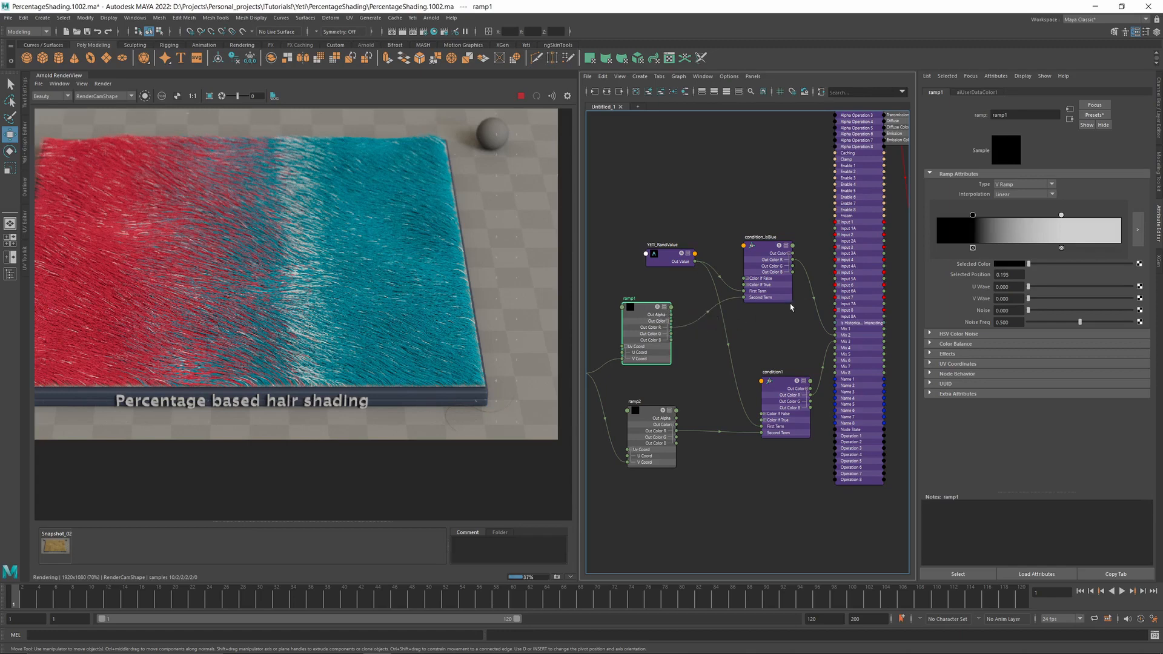
middle_click_drag(771, 196, 739, 265, "alt")
scroll(255, 311, "down", 2)
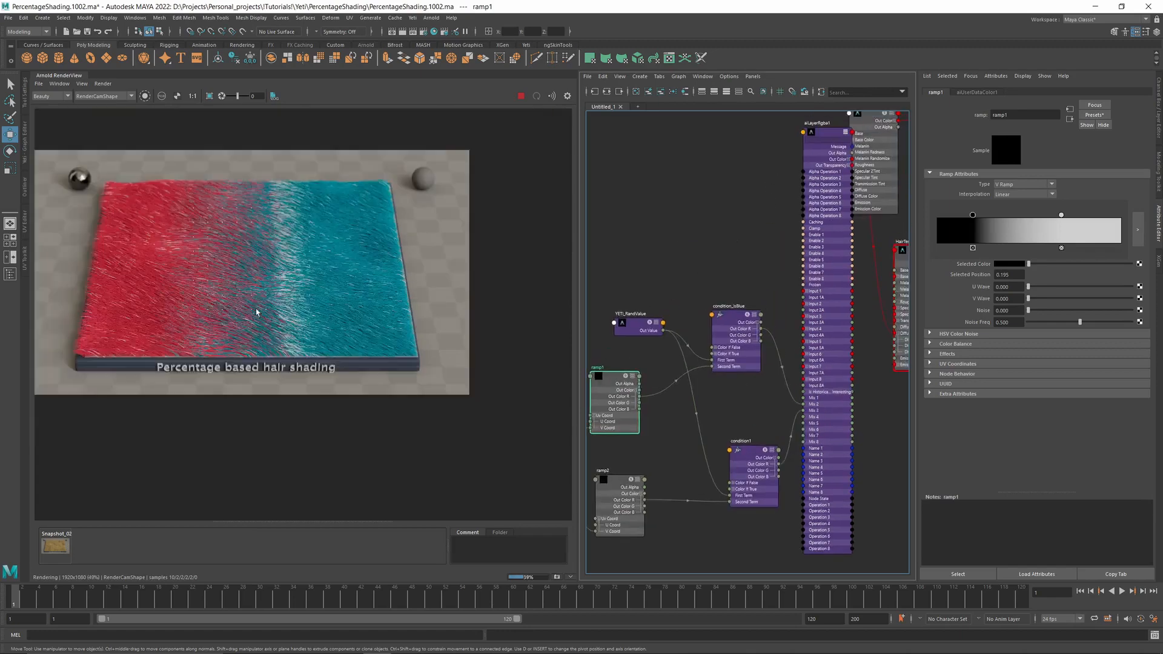
scroll(251, 278, "up", 2)
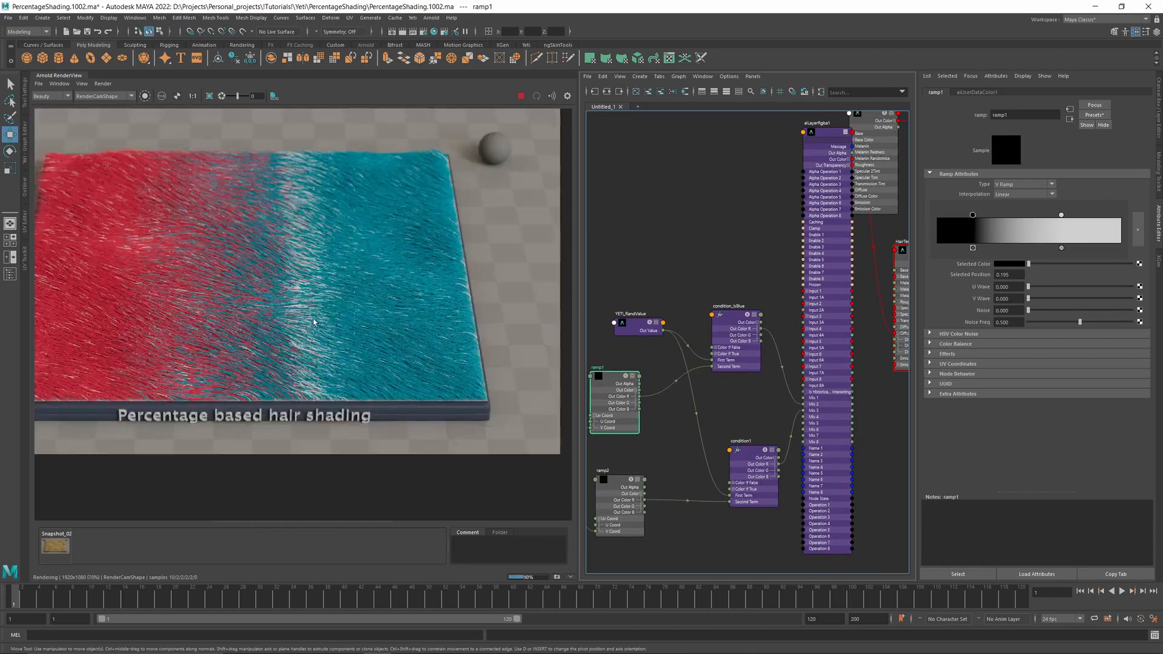